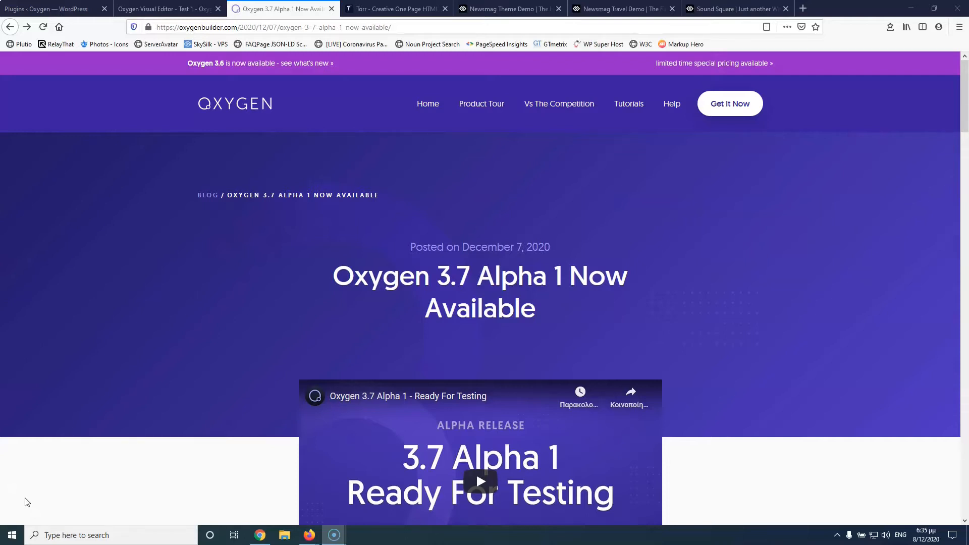
Step: Read through the Oxygen 3.7 Alpha 1 announcement as far as its CSS Grid section
scroll(27, 502, "down", 6)
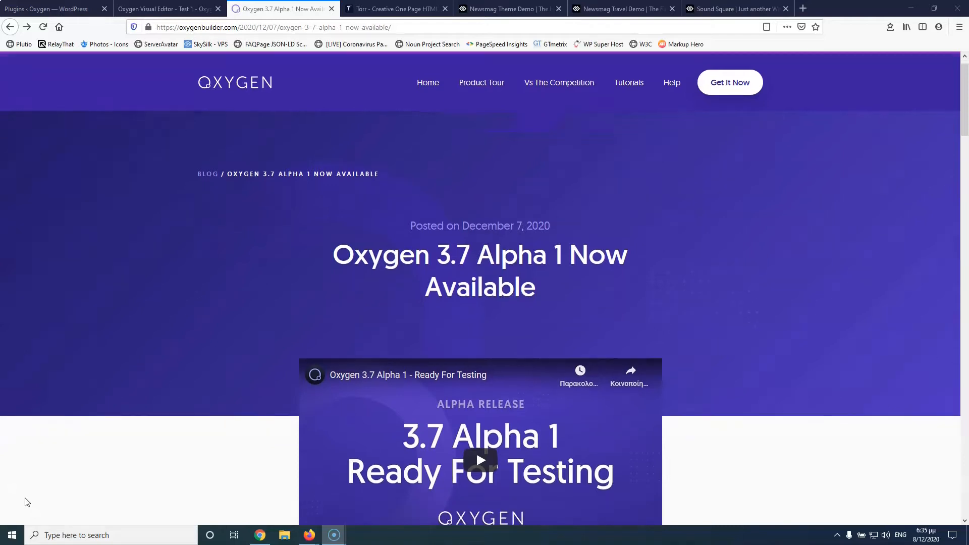
scroll(137, 451, "down", 1)
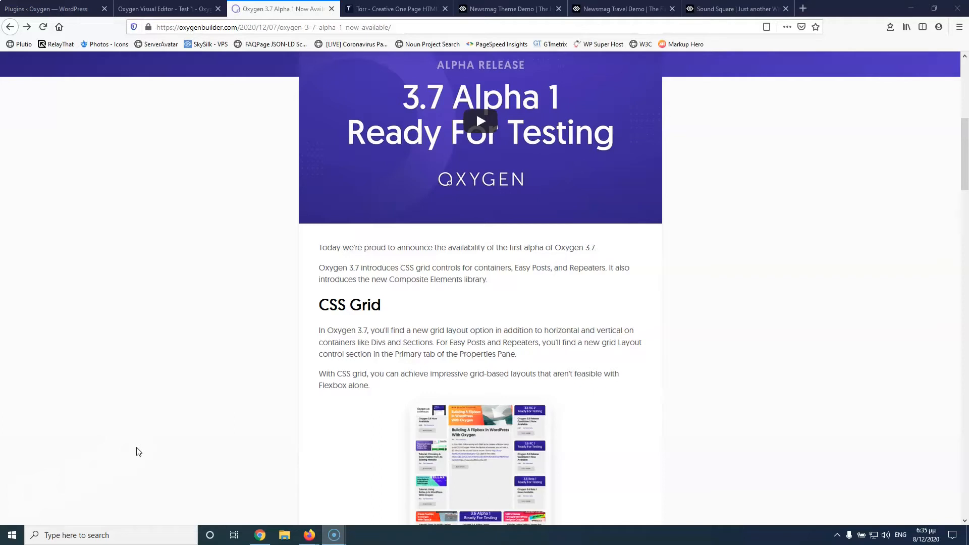
scroll(137, 451, "down", 3)
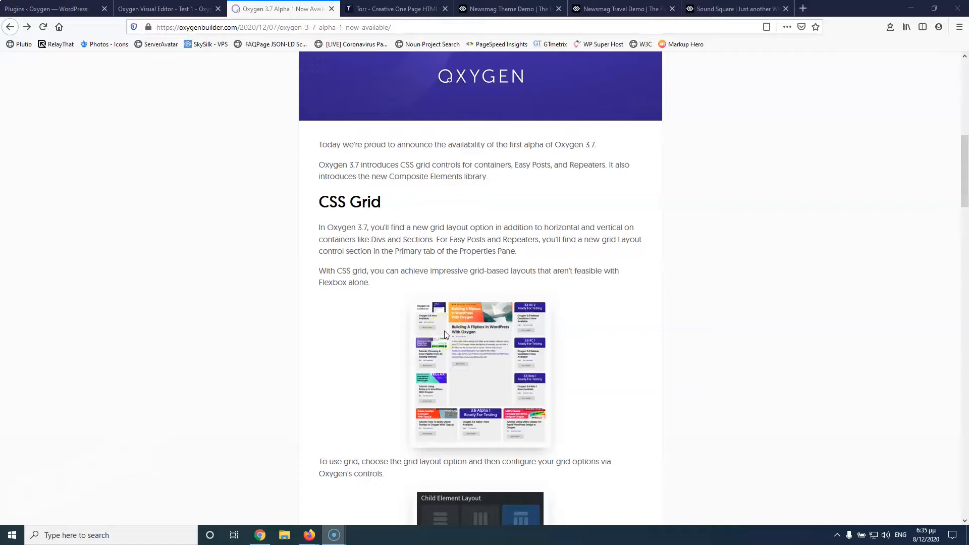
left_click(383, 311)
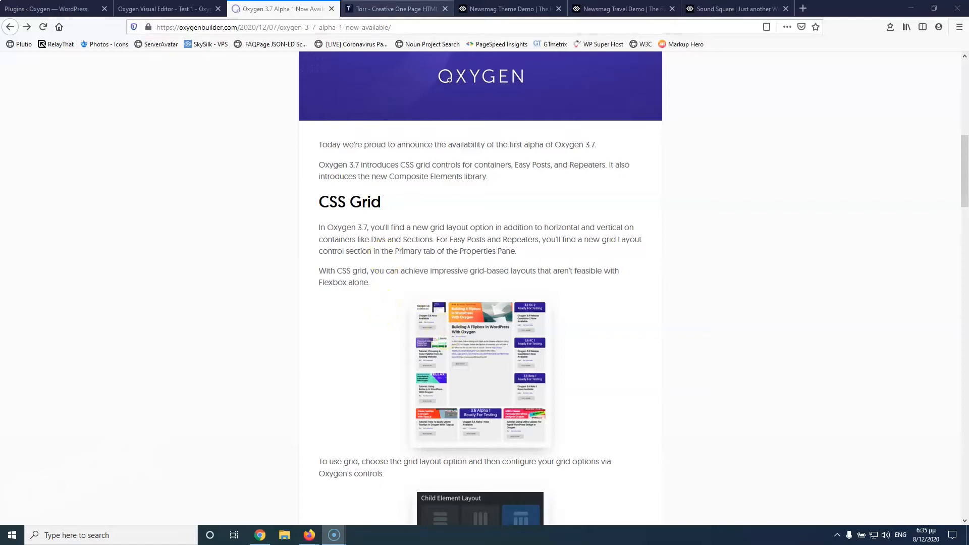
Step: Examine the masonry-style image grid in the portfolio of the Torr demo page
left_click(390, 9)
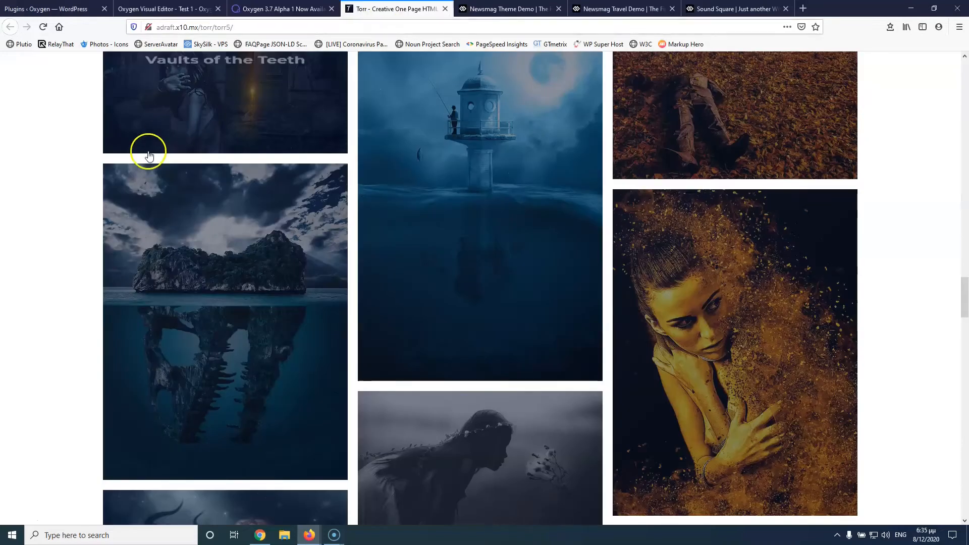
scroll(152, 144, "up", 4)
scroll(594, 156, "down", 5)
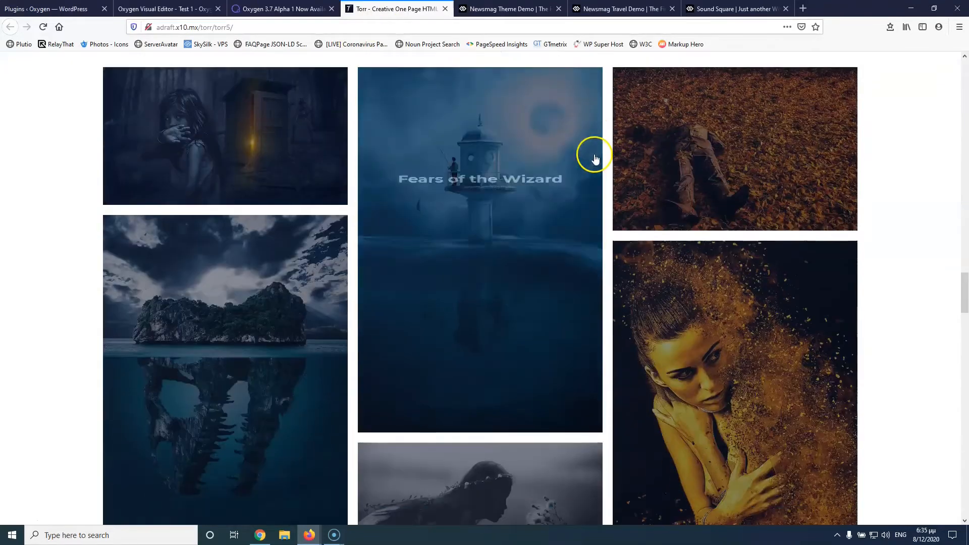
scroll(519, 255, "down", 7)
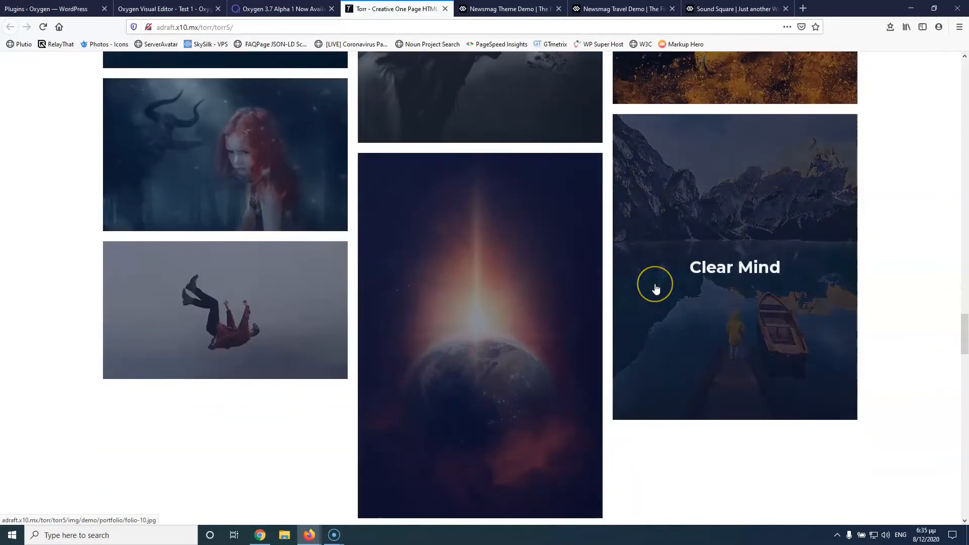
scroll(655, 283, "up", 8)
scroll(585, 273, "up", 1)
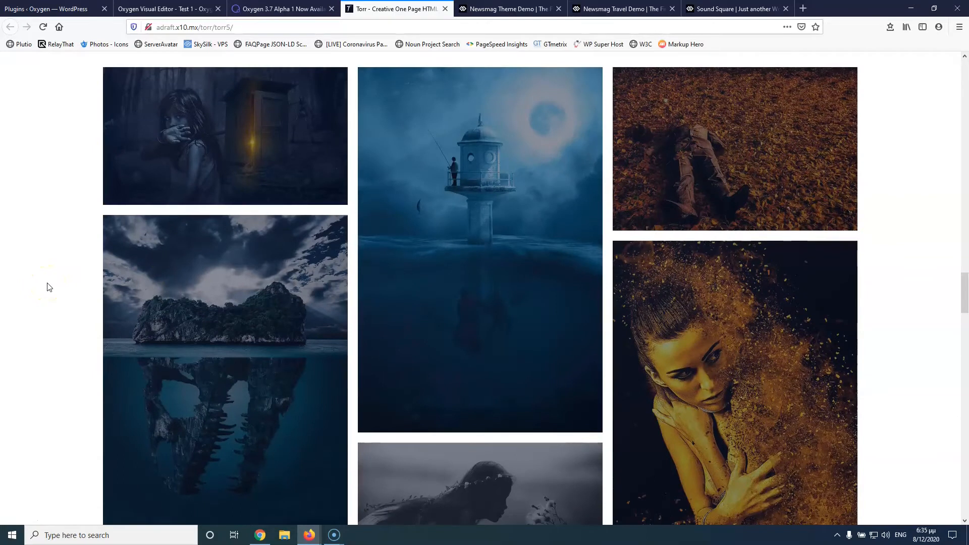
left_click(44, 287)
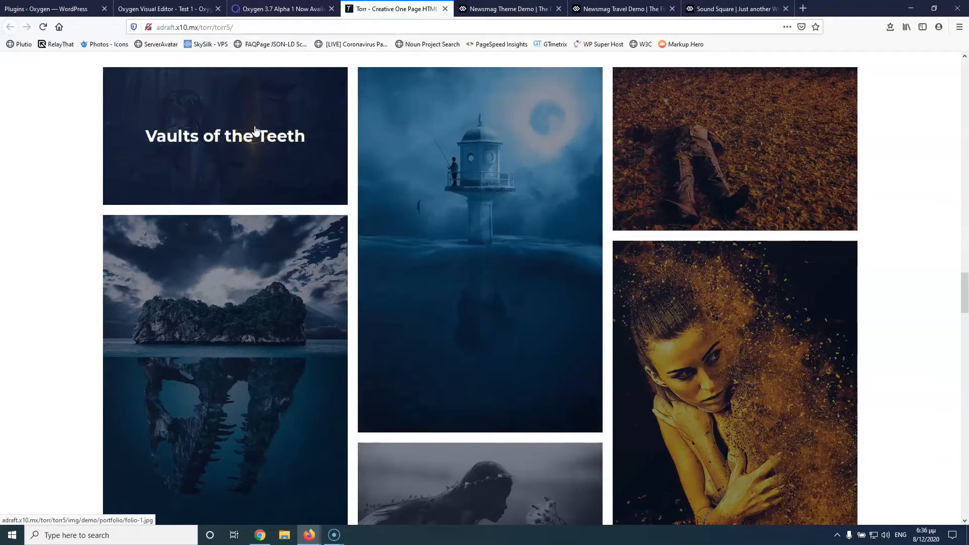
Step: Look at the post grid layouts in the Newsmag Theme, Newsmag Travel and Sound Square demos
left_click(497, 9)
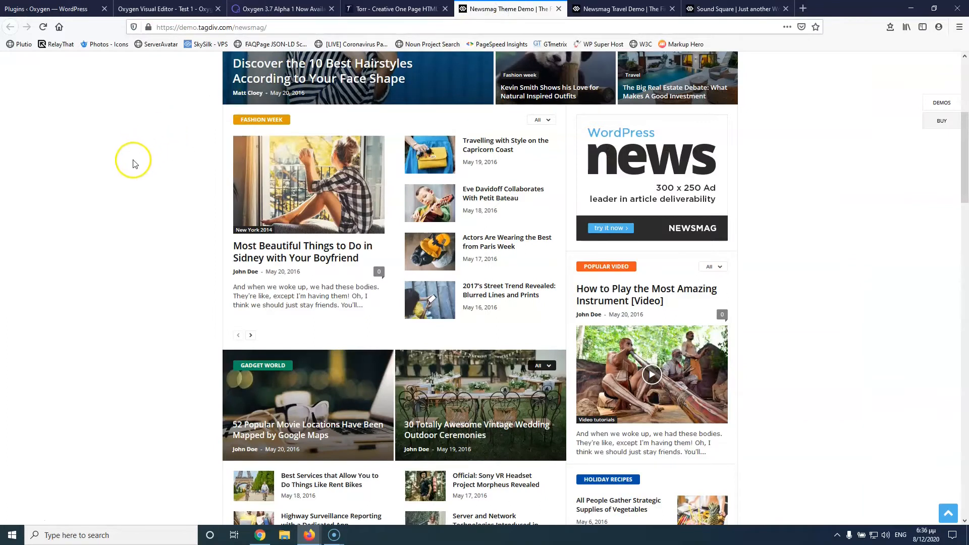
scroll(134, 162, "down", 1)
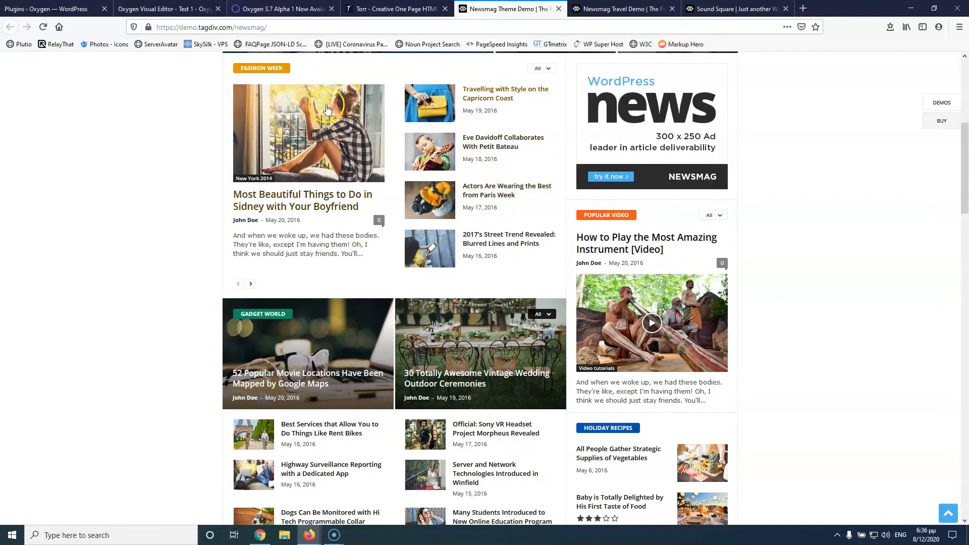
left_click(610, 5)
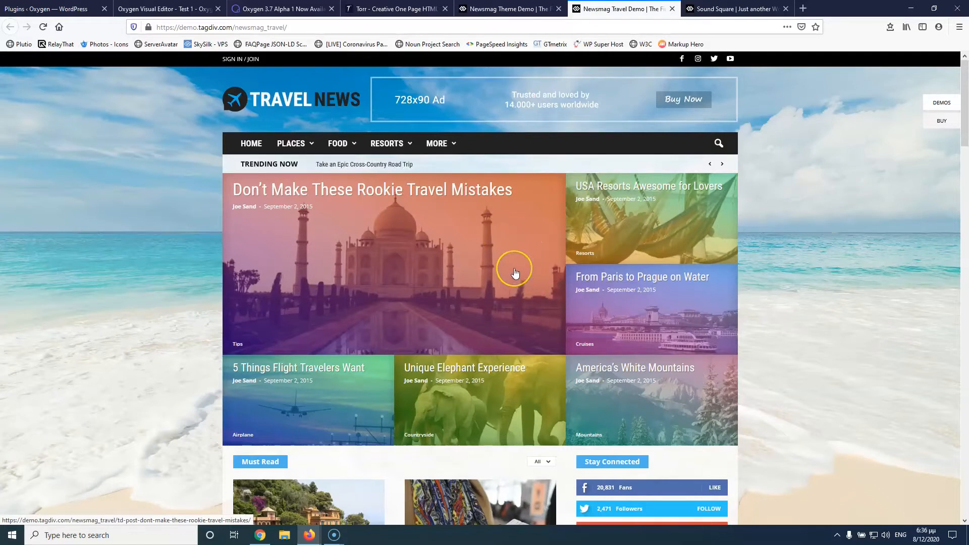
left_click(706, 9)
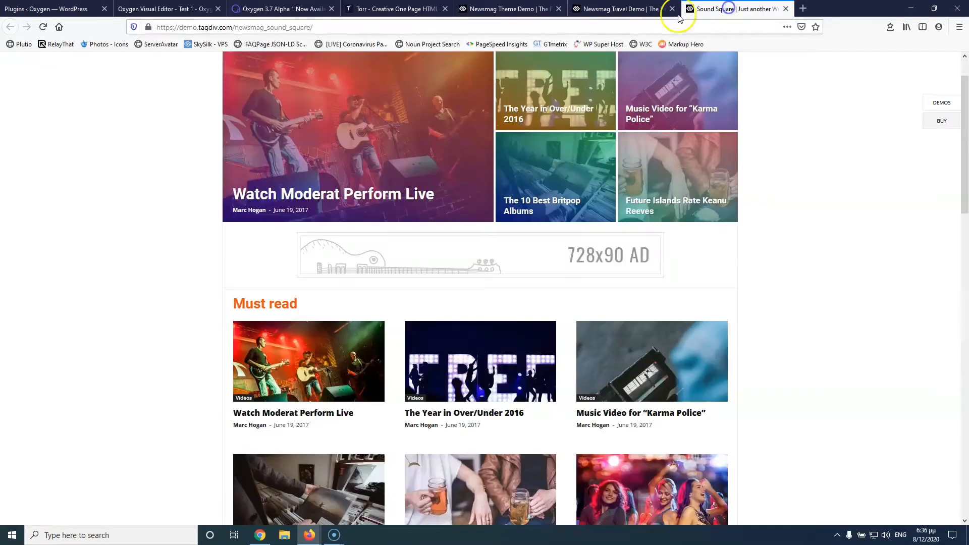
scroll(474, 234, "up", 2)
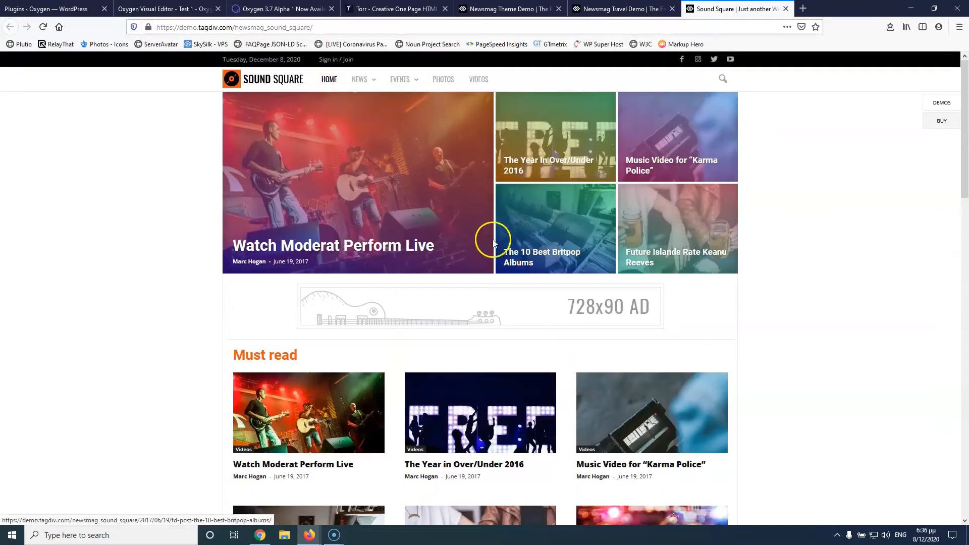
Step: Close the Newsmag, Sound Square and Torr demo pages and switch to the Oxygen Visual Editor for Test 1
left_click(558, 9)
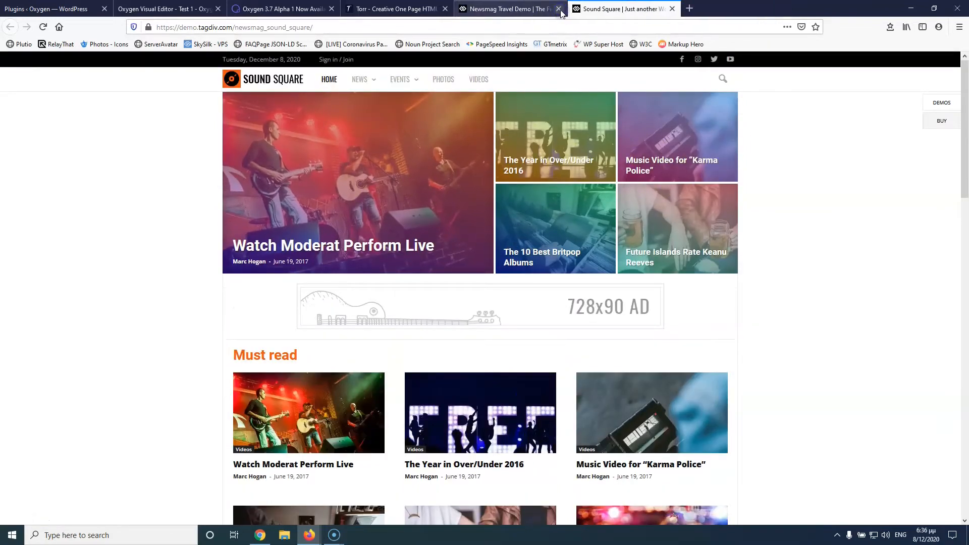
left_click(559, 9)
left_click(559, 9)
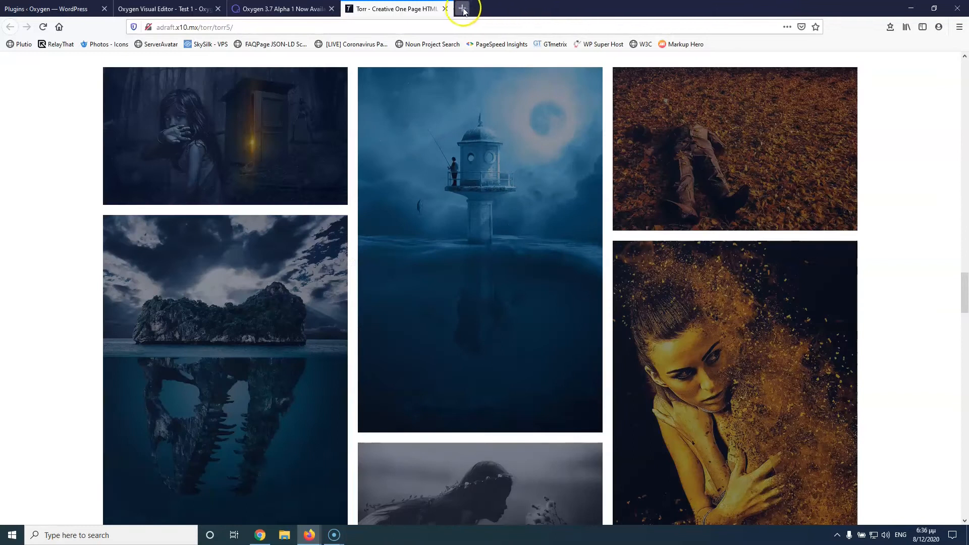
left_click(445, 8)
left_click(161, 8)
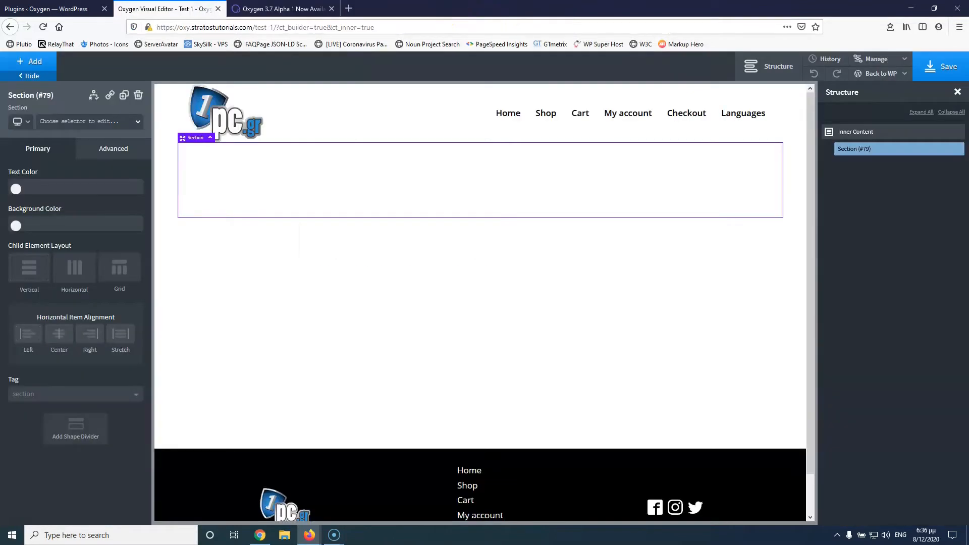
Step: Add an Icon Box from the composite helpers to the empty section
left_click(941, 67)
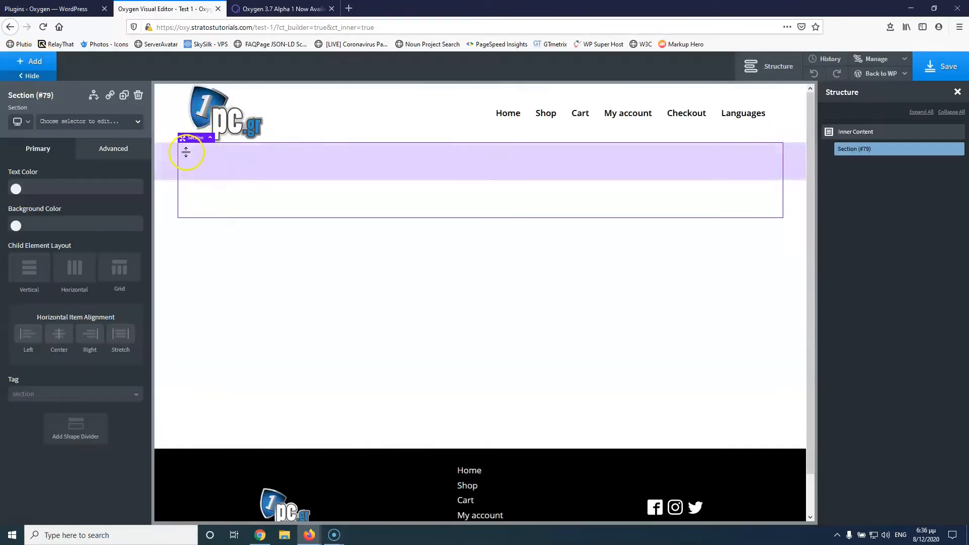
left_click(34, 64)
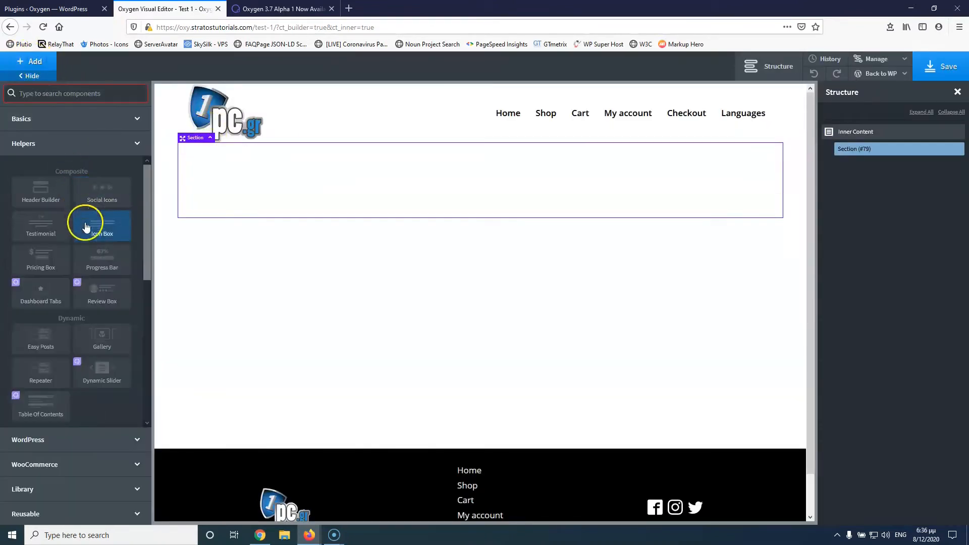
left_click(106, 225)
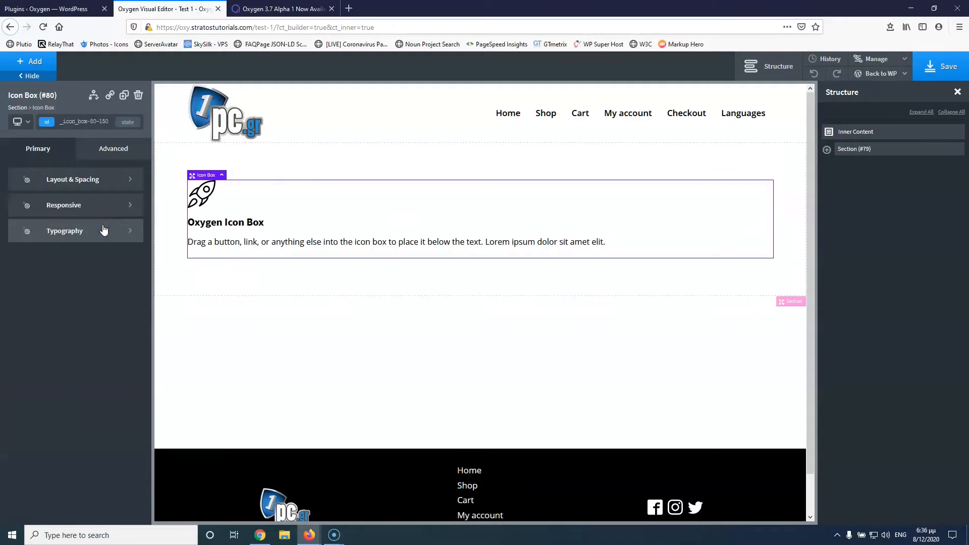
left_click(103, 230)
Step: Duplicate the icon box repeatedly until the section contains eleven of them
left_click(125, 97)
left_click(124, 97)
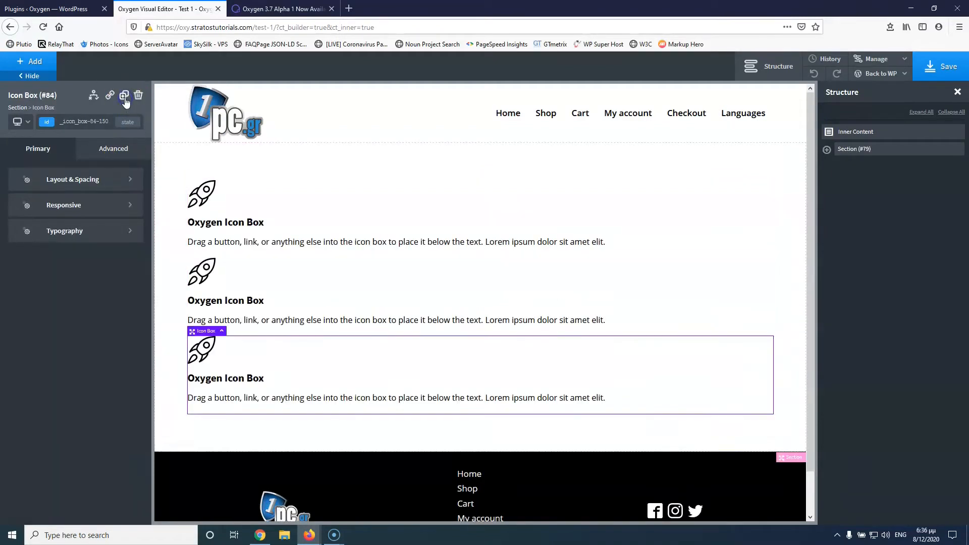
left_click(124, 96)
left_click(124, 95)
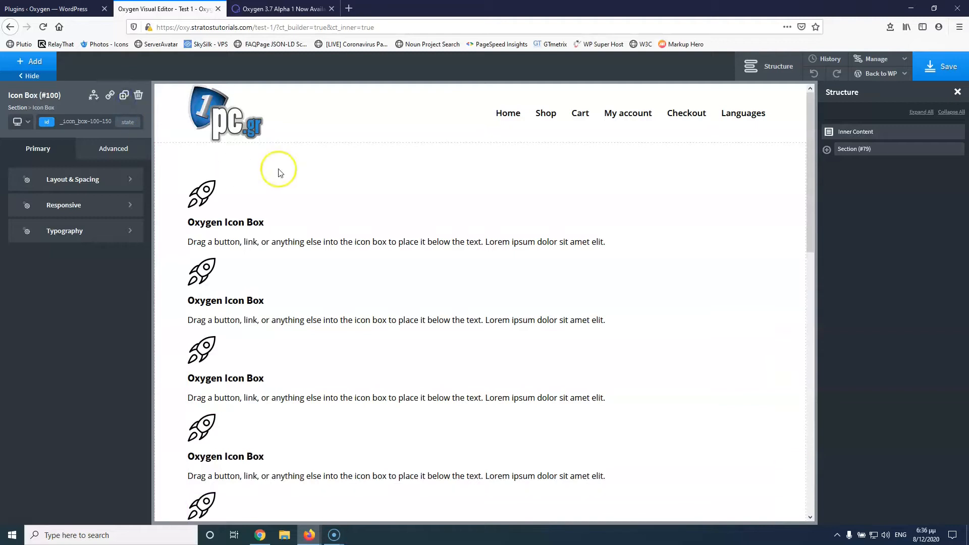
Step: Set the section's child element layout to Grid with a column count of 3
left_click(316, 161)
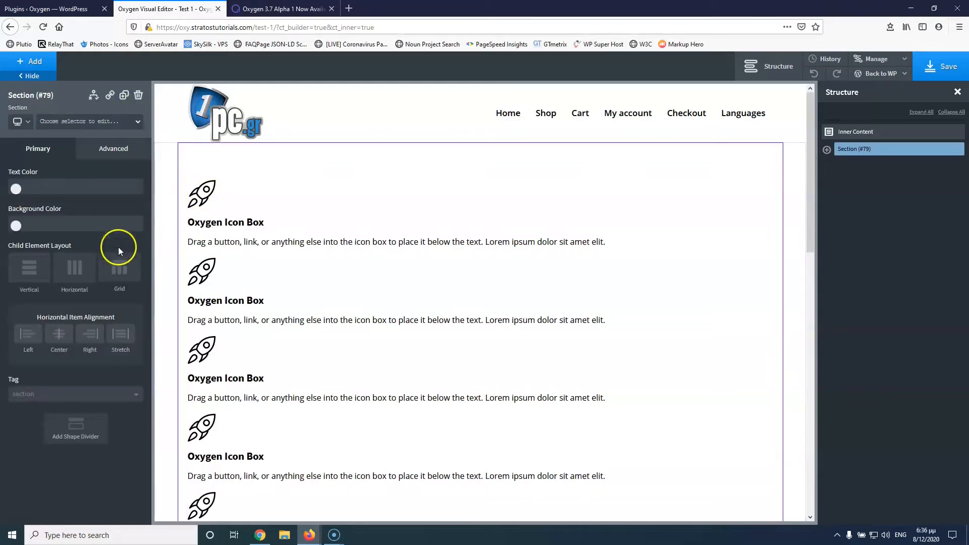
left_click(116, 273)
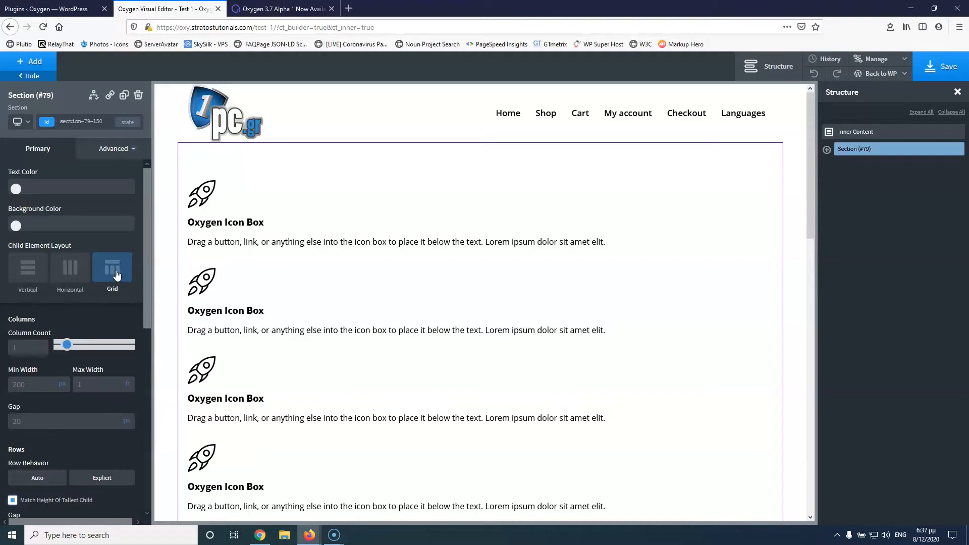
scroll(46, 327, "down", 6)
scroll(48, 333, "up", 6)
left_click_drag(24, 349, 5, 349)
type("3")
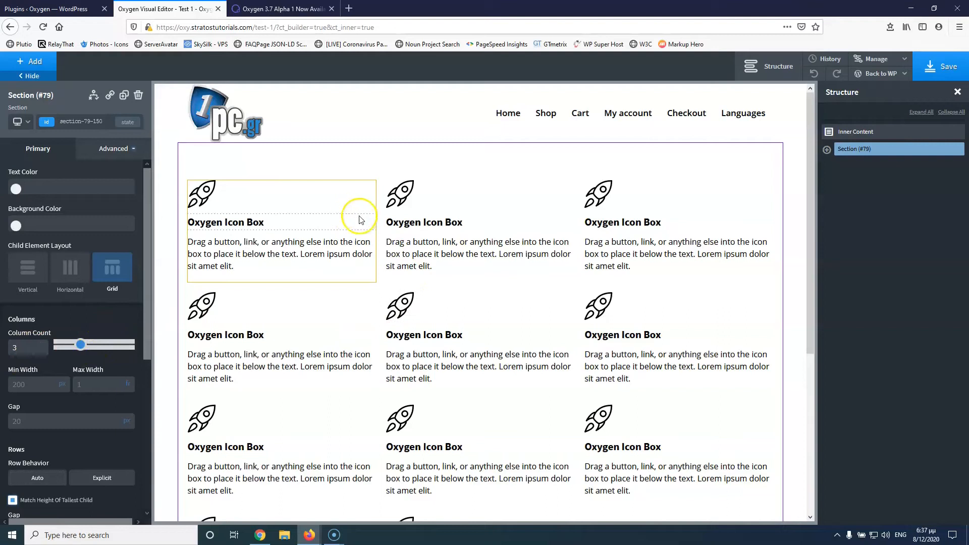
Step: Examine how the icon boxes fill the grid, including its last row, and review the section's column and row settings
scroll(497, 210, "down", 2)
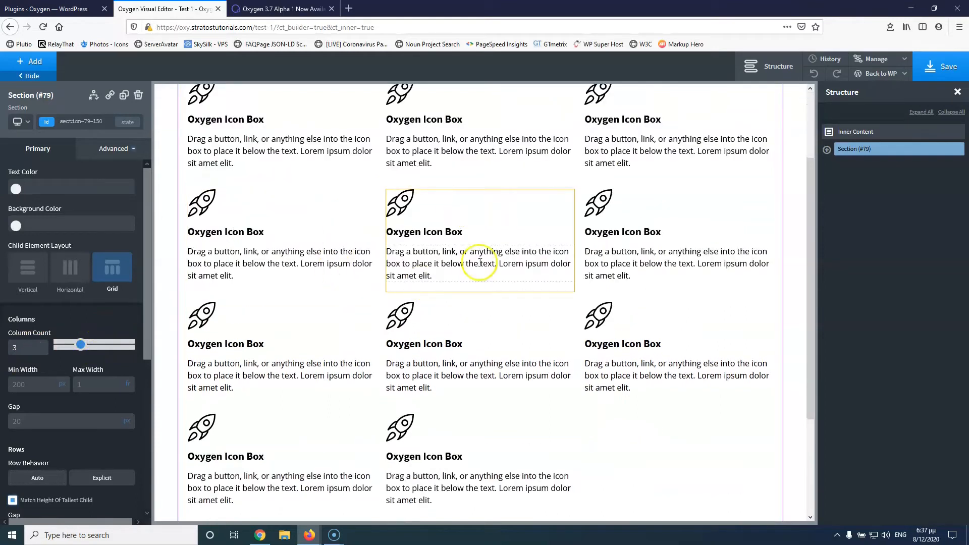
scroll(462, 265, "up", 2)
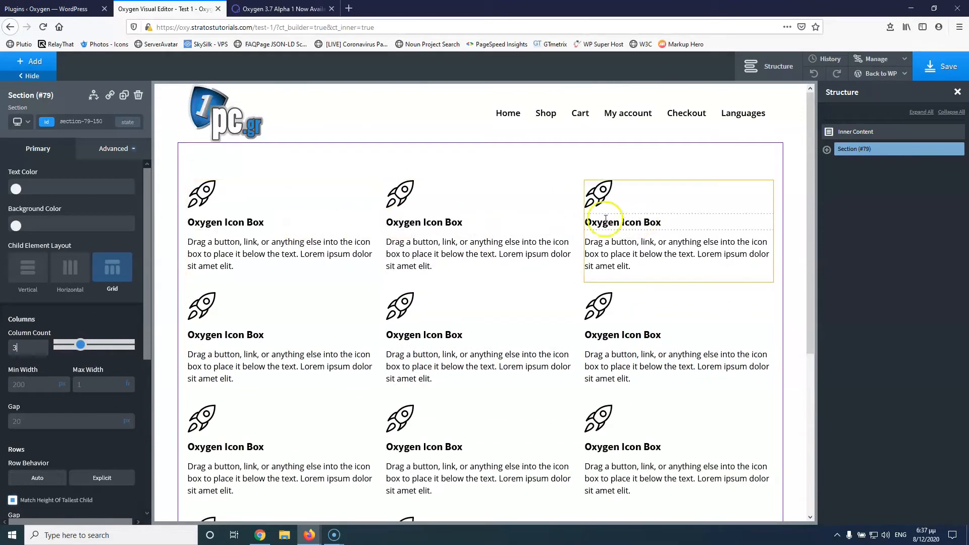
scroll(337, 242, "down", 2)
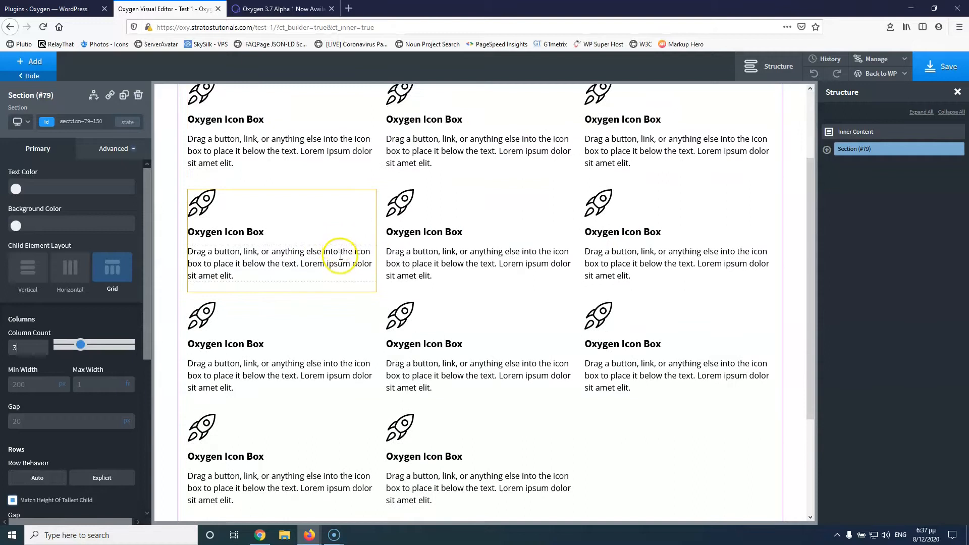
scroll(487, 381, "down", 2)
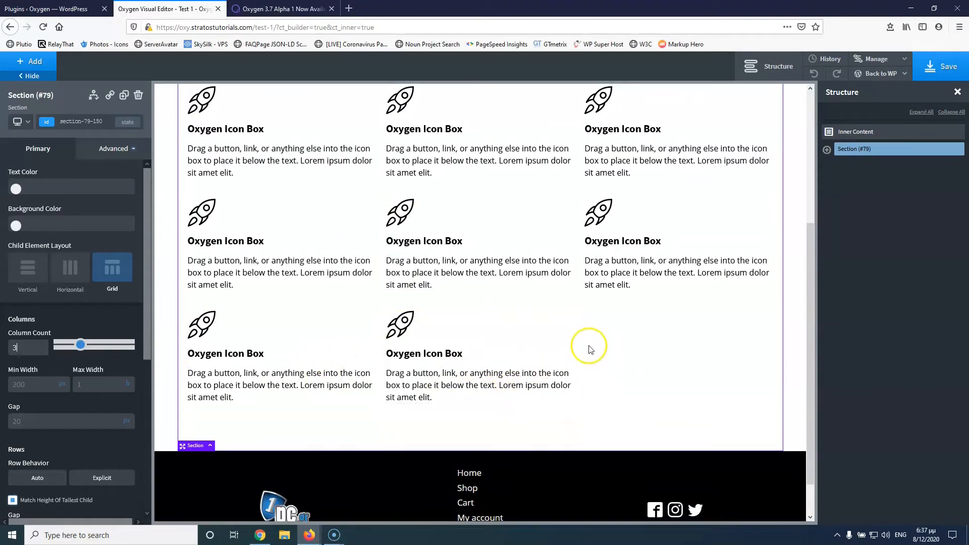
scroll(556, 343, "up", 3)
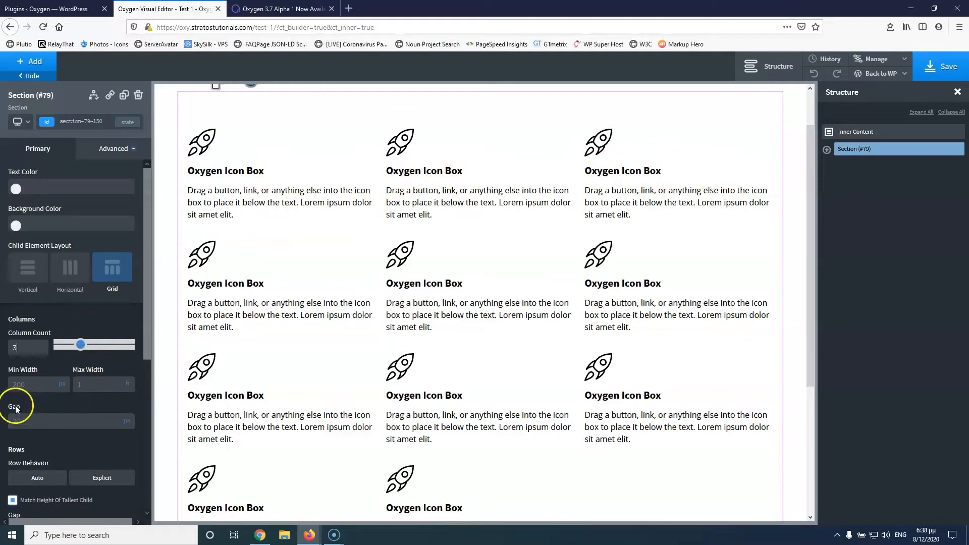
scroll(28, 404, "down", 2)
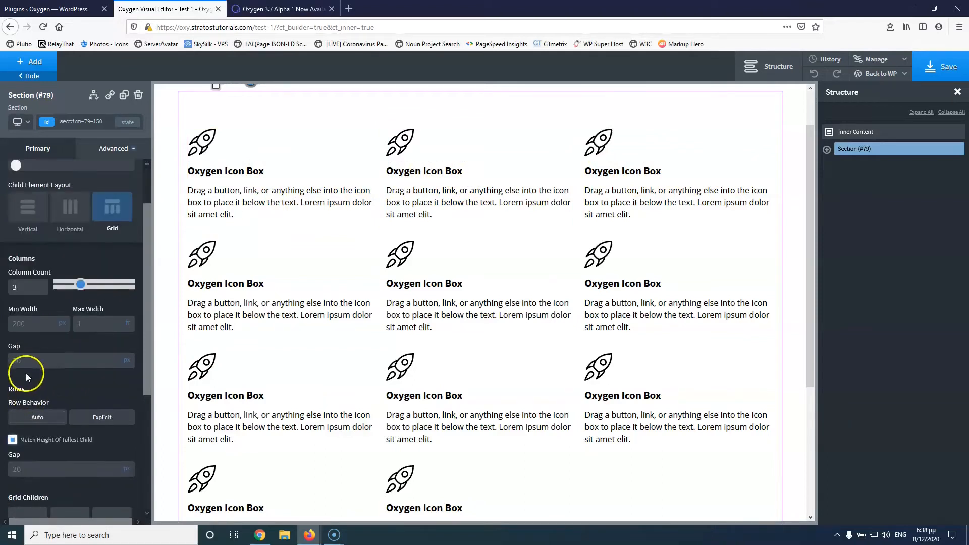
scroll(37, 374, "down", 2)
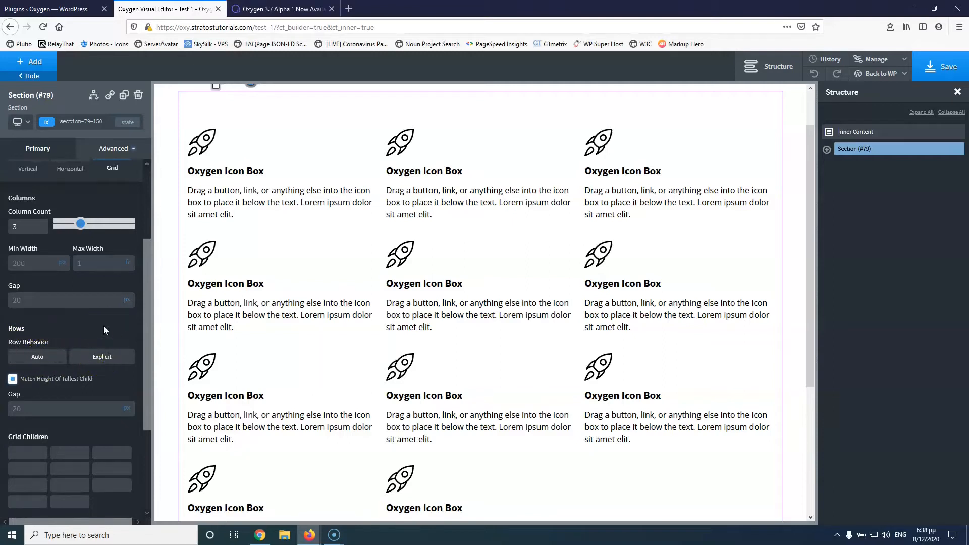
Step: Try the Explicit row behavior for the grid and set it to Auto instead
left_click(99, 357)
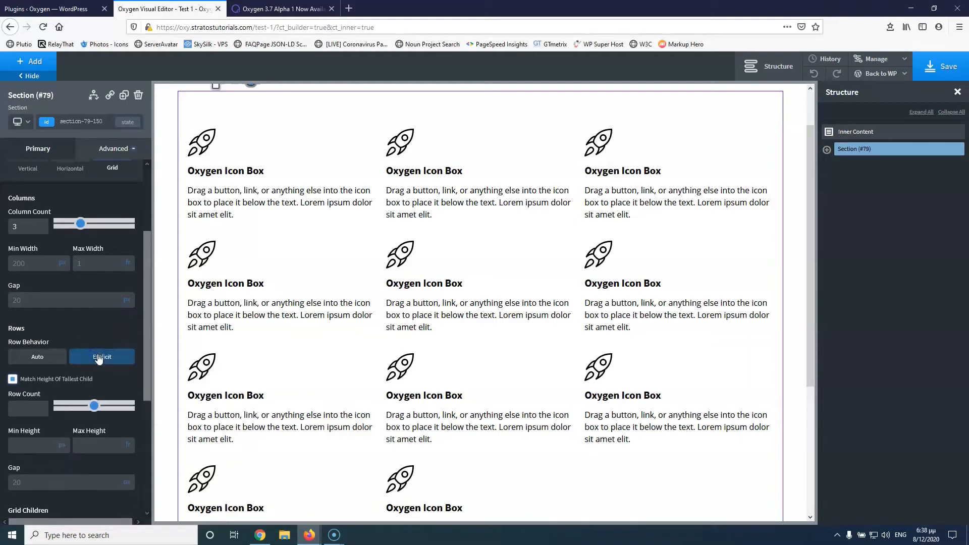
left_click(27, 408)
left_click(43, 360)
Step: Try a column count of 5 for the grid and return it to 3
left_click(29, 223)
type("5")
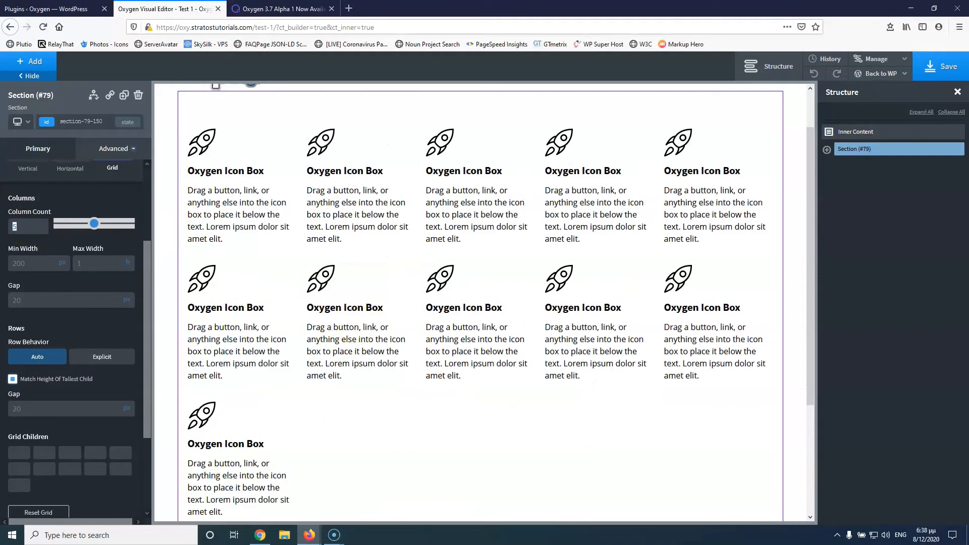
type("3")
left_click(313, 248)
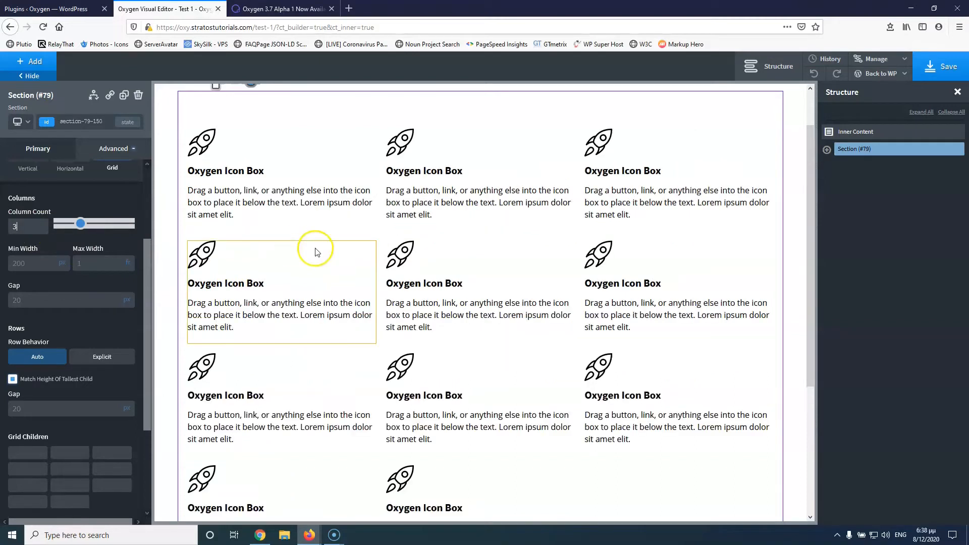
Step: Examine the rows of icon boxes in the three-column grid and open the span settings of the first grid child
scroll(308, 264, "up", 2)
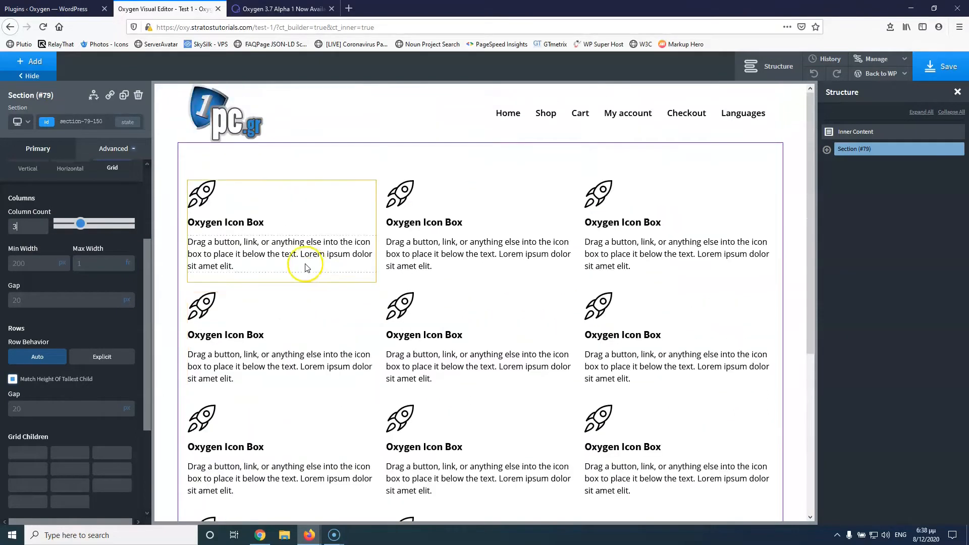
scroll(320, 244, "down", 2)
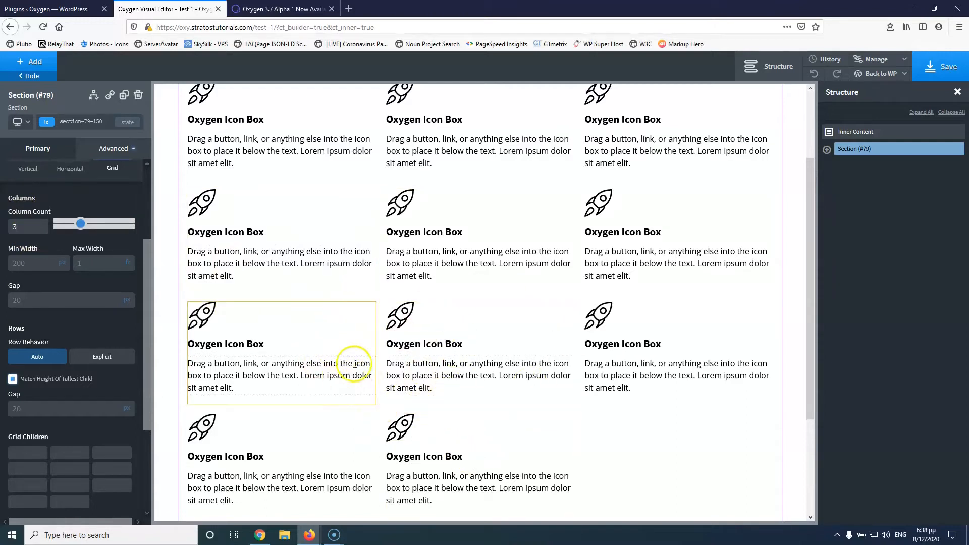
scroll(35, 343, "down", 3)
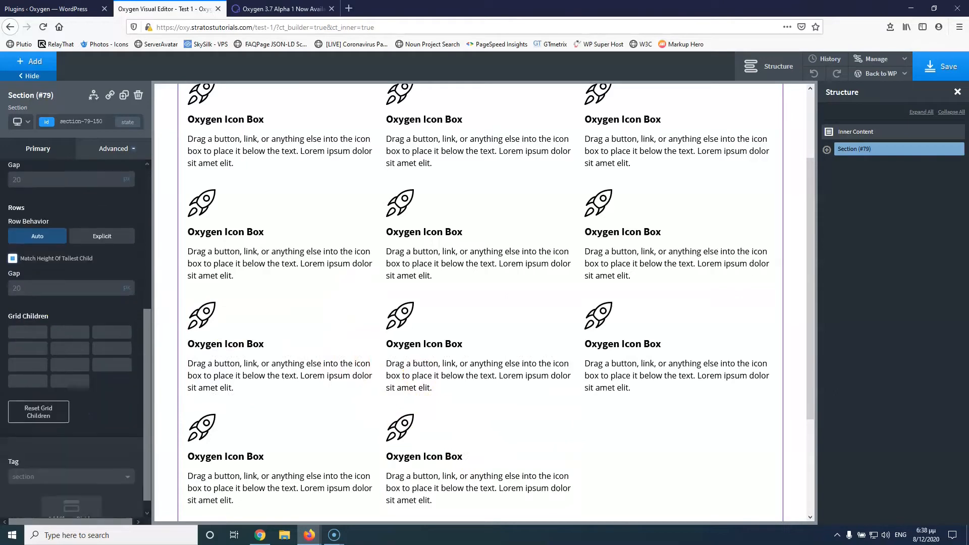
scroll(32, 290, "down", 1)
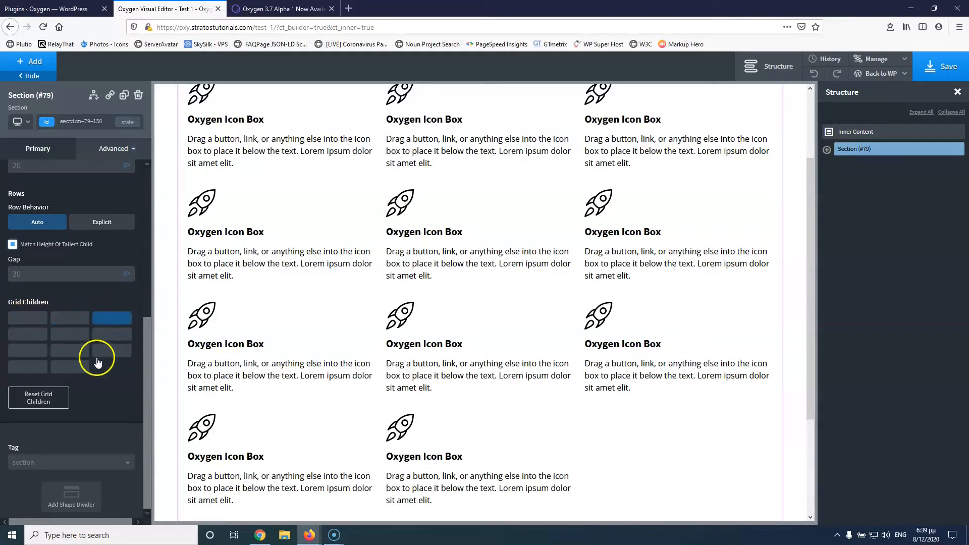
left_click(35, 317)
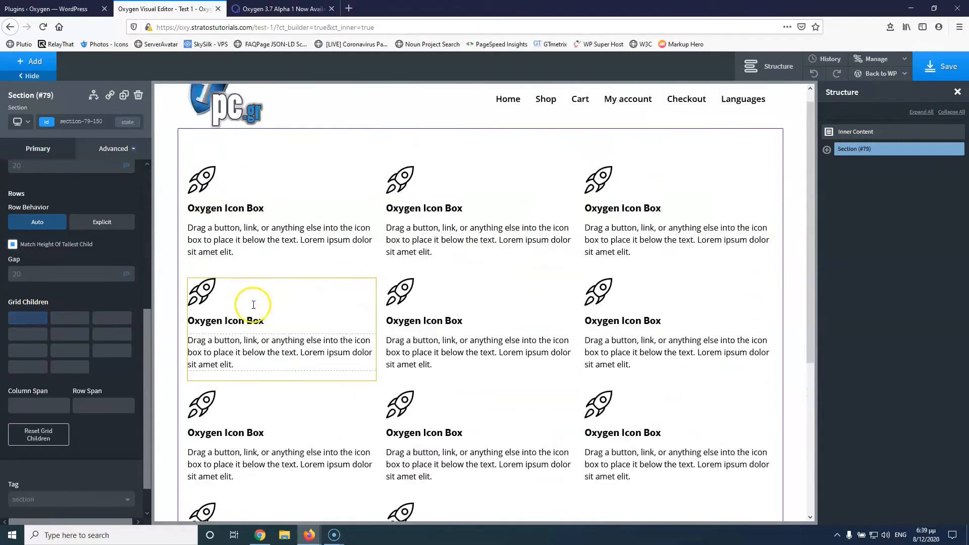
Step: Set the background color of the first icon box to red (#ff0000)
left_click(321, 146)
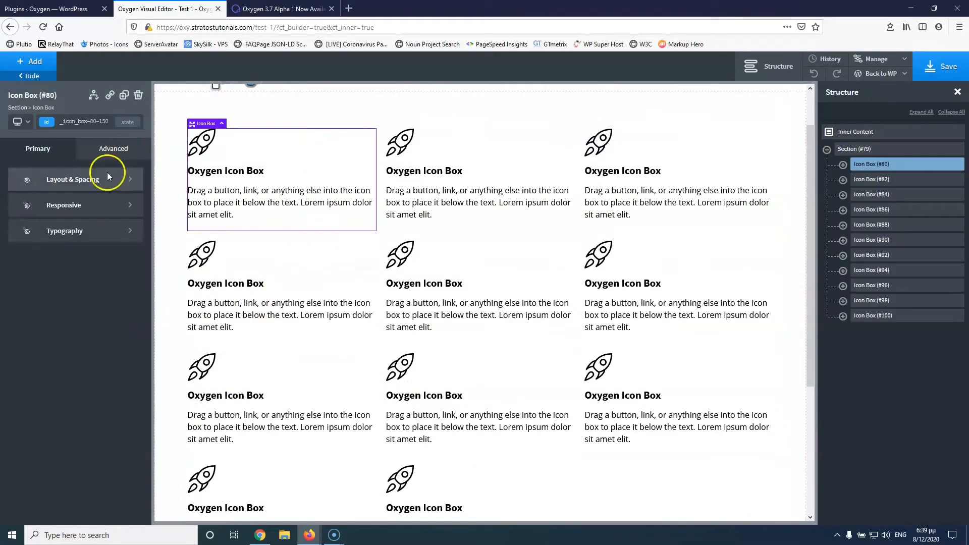
left_click(124, 151)
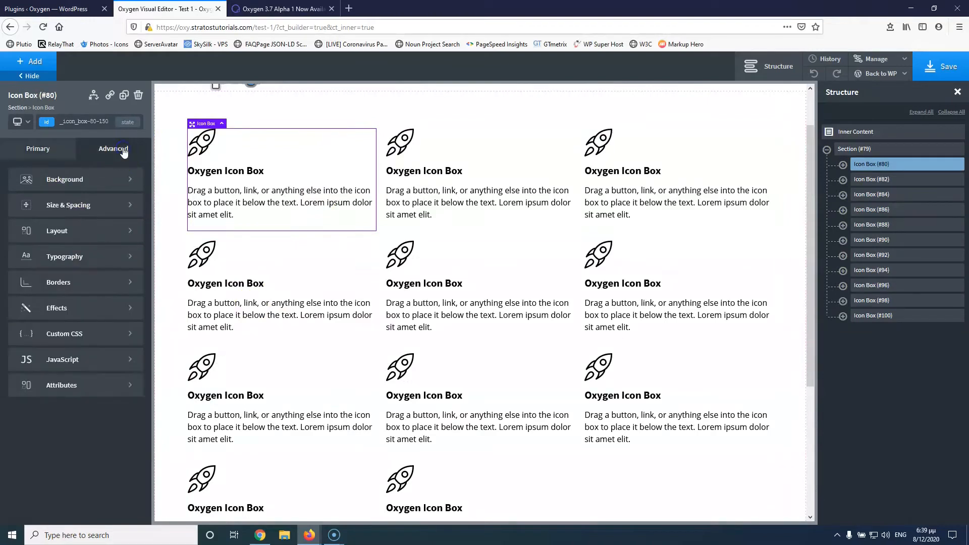
left_click(65, 178)
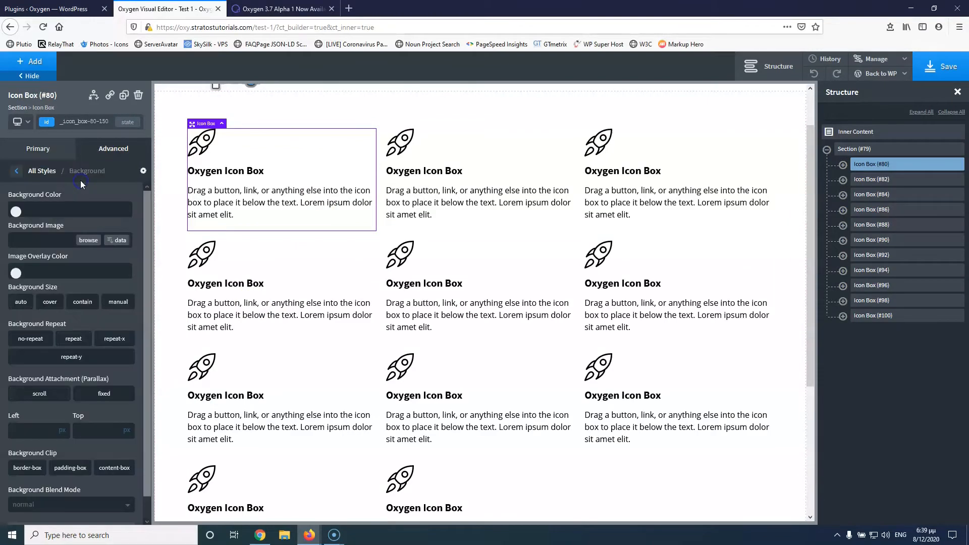
left_click(16, 213)
left_click_drag(64, 244, 90, 216)
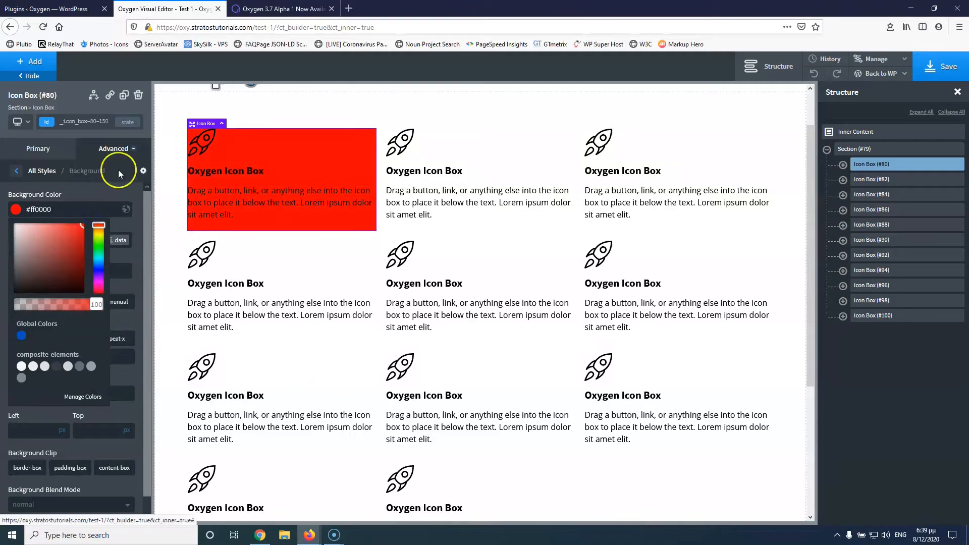
Step: In the section's grid children settings, set the first child's column span and row span to 1
left_click(174, 111)
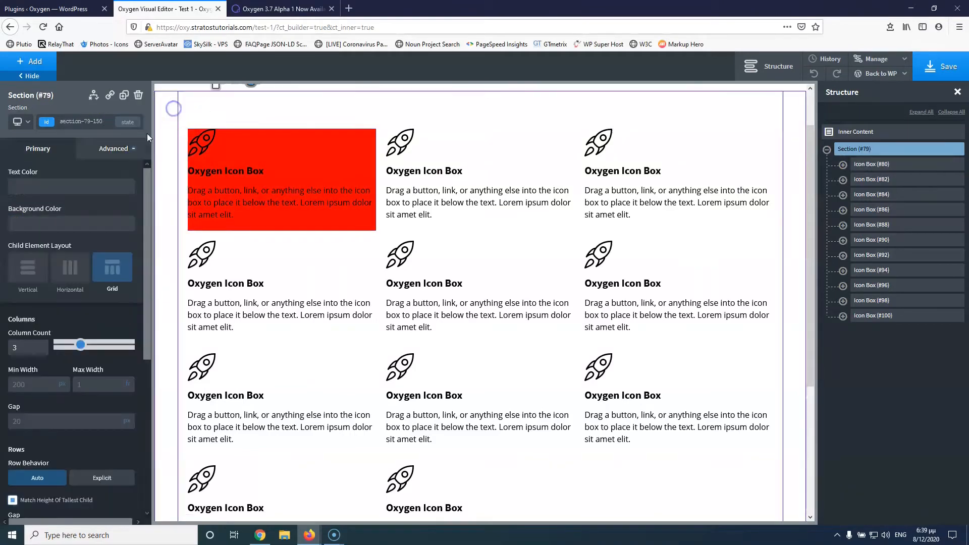
scroll(51, 353, "down", 5)
left_click(38, 318)
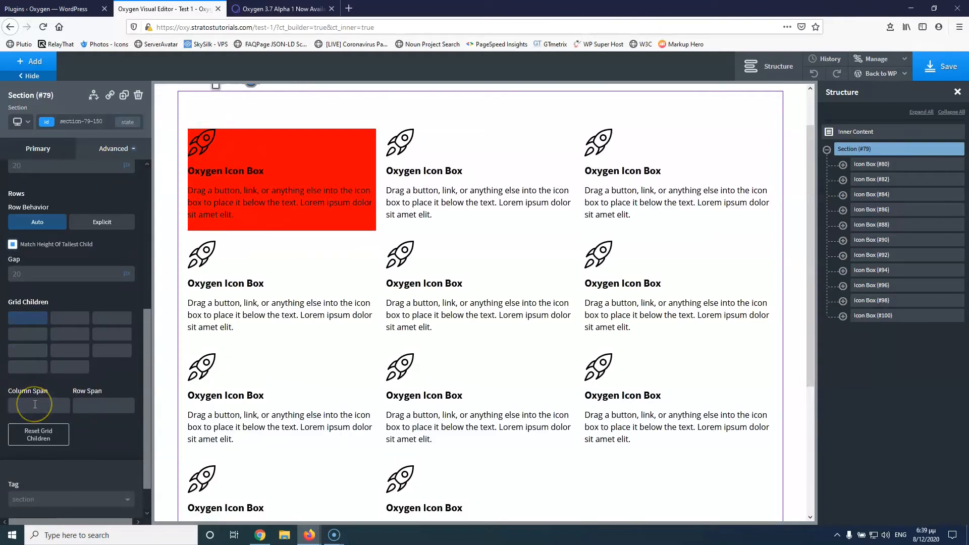
type("1")
left_click(89, 407)
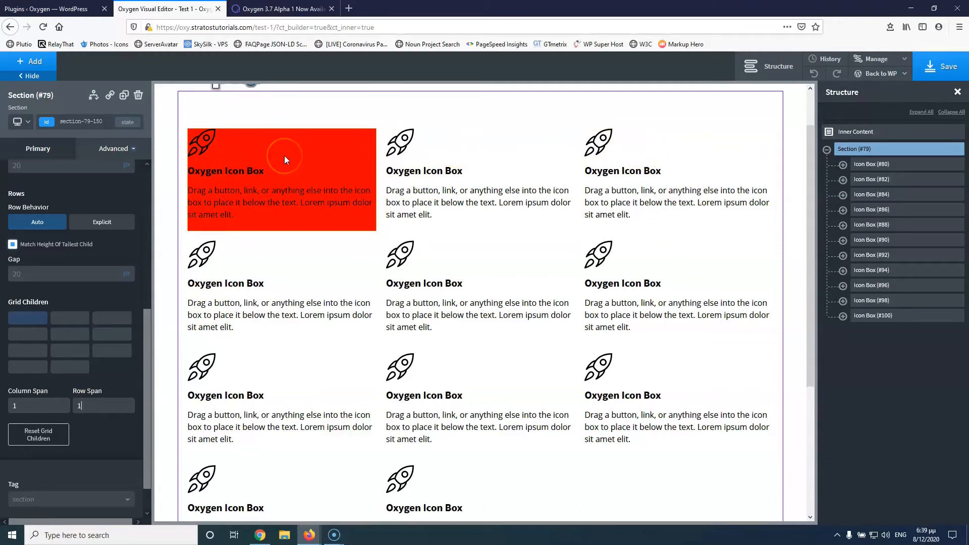
Step: Try a column span of 2 and a row span of 3 on the first grid child and reset the grid children
left_click(31, 402)
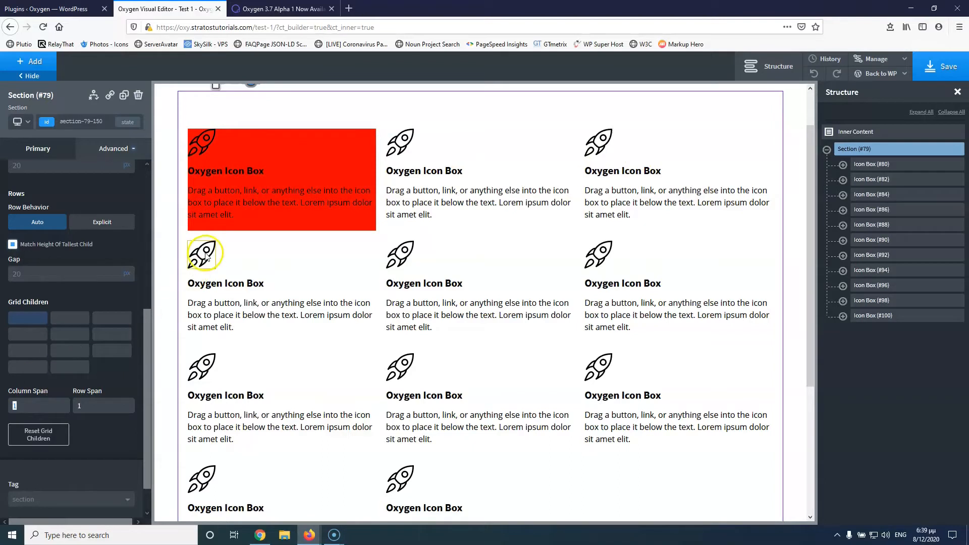
type("2")
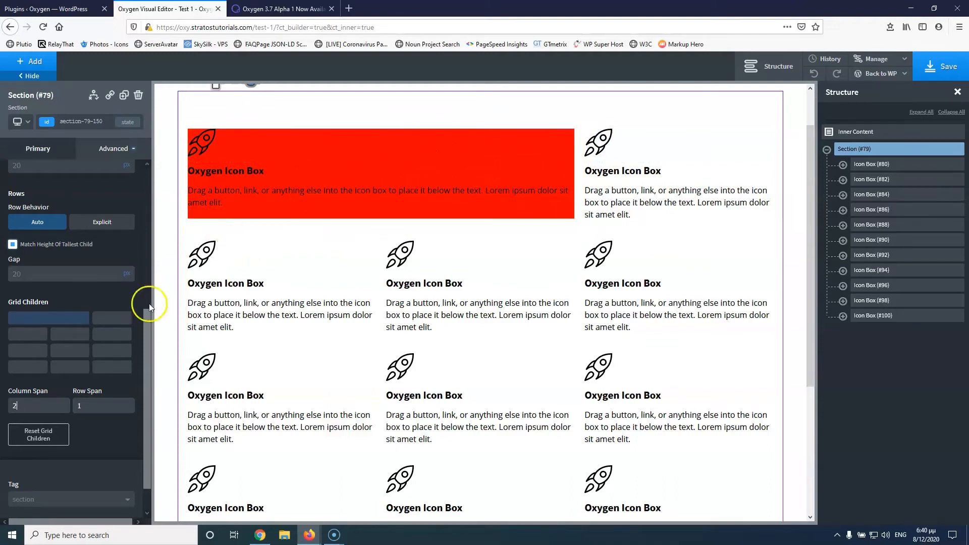
key("Tab")
type("3")
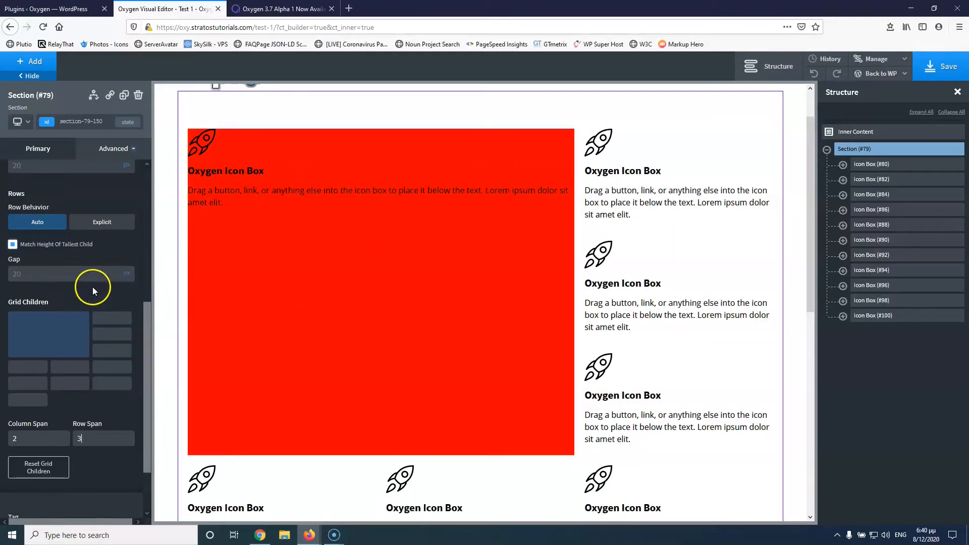
left_click(37, 468)
left_click(492, 242)
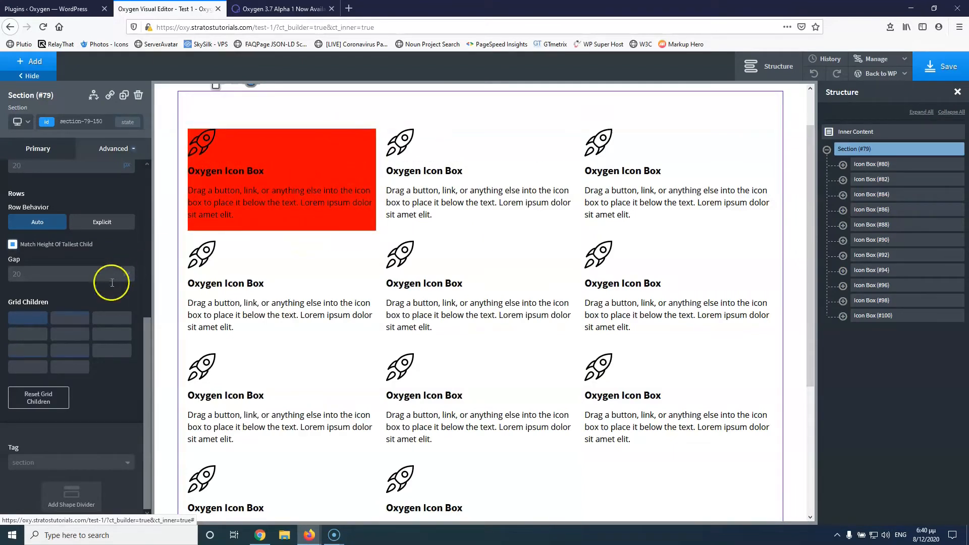
Step: Set the first grid child's column span to 3
left_click(40, 319)
left_click(50, 403)
type("3")
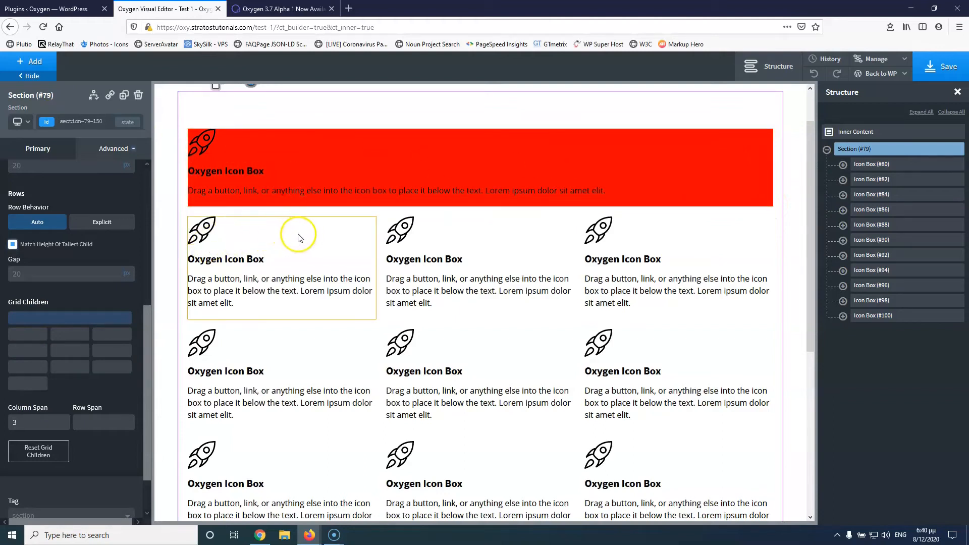
Step: Set the row span of the second grid child, just below the red icon box, to 2 in the section's grid settings
left_click(323, 237)
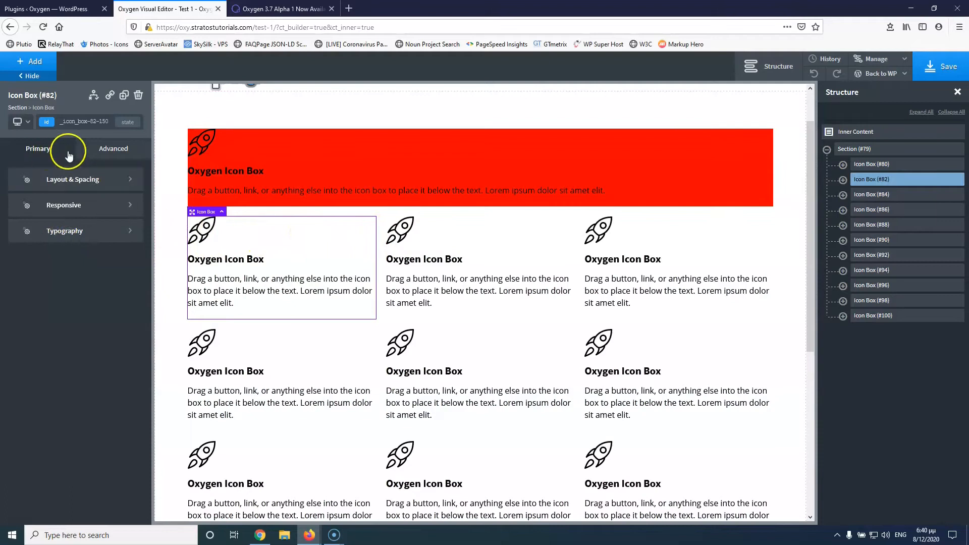
left_click(294, 106)
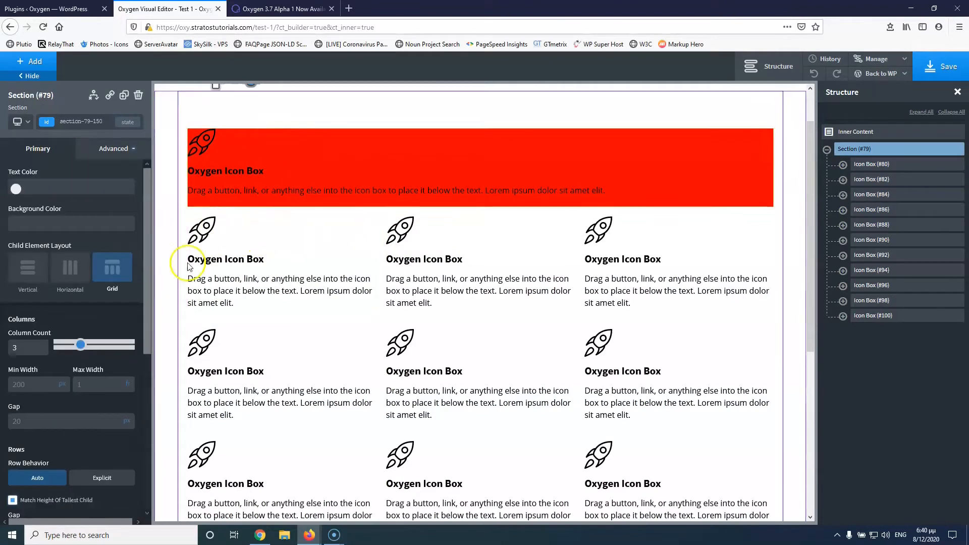
scroll(92, 329, "down", 5)
scroll(92, 329, "down", 2)
left_click(34, 317)
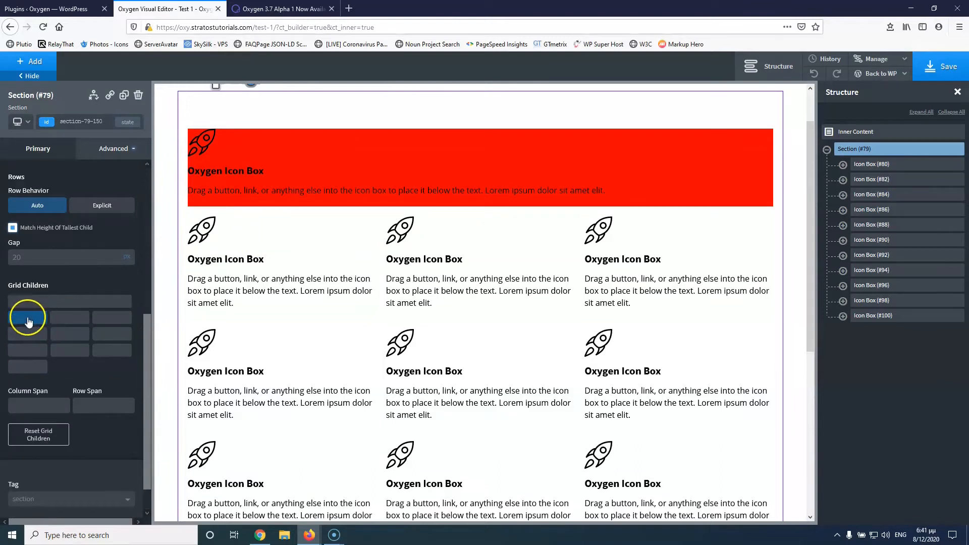
left_click(26, 403)
left_click(90, 407)
type("2")
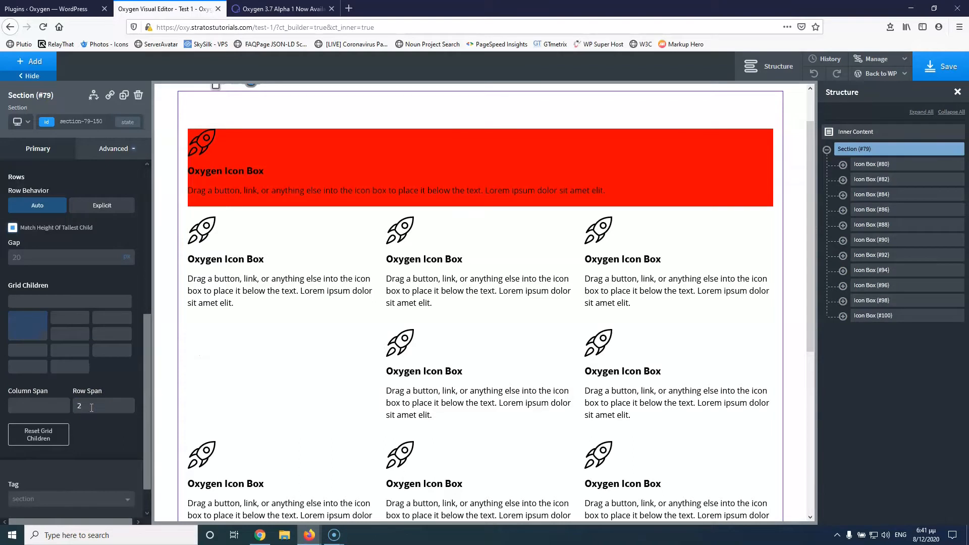
Step: Set the column span of the third grid child, beside the two-row icon box, to 2 in the section's grid settings
left_click(499, 240)
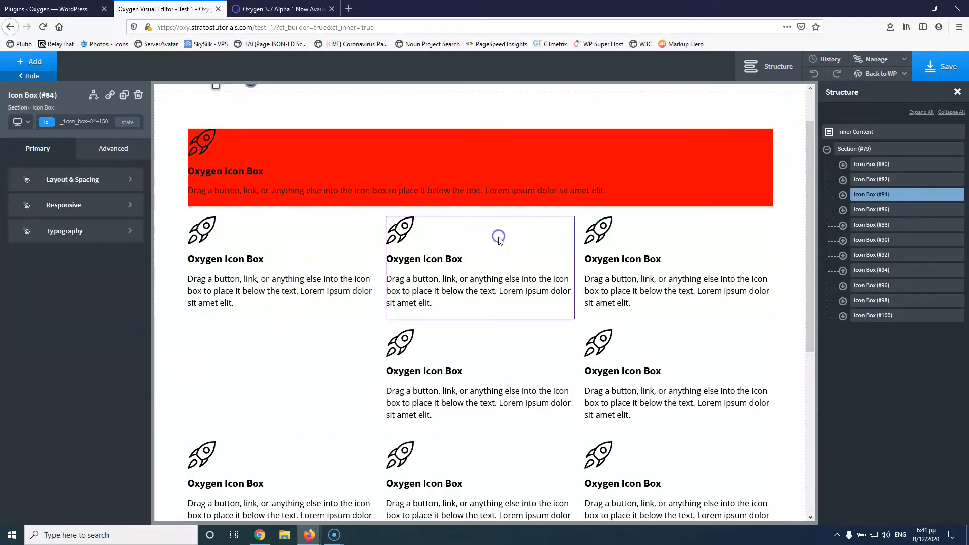
left_click(184, 162)
scroll(60, 417, "down", 5)
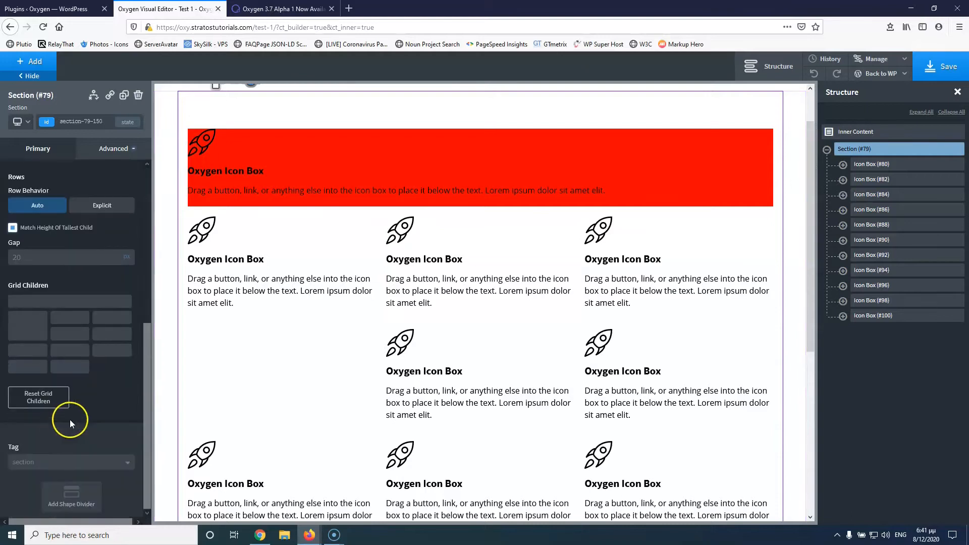
left_click(79, 319)
left_click(41, 407)
type("2")
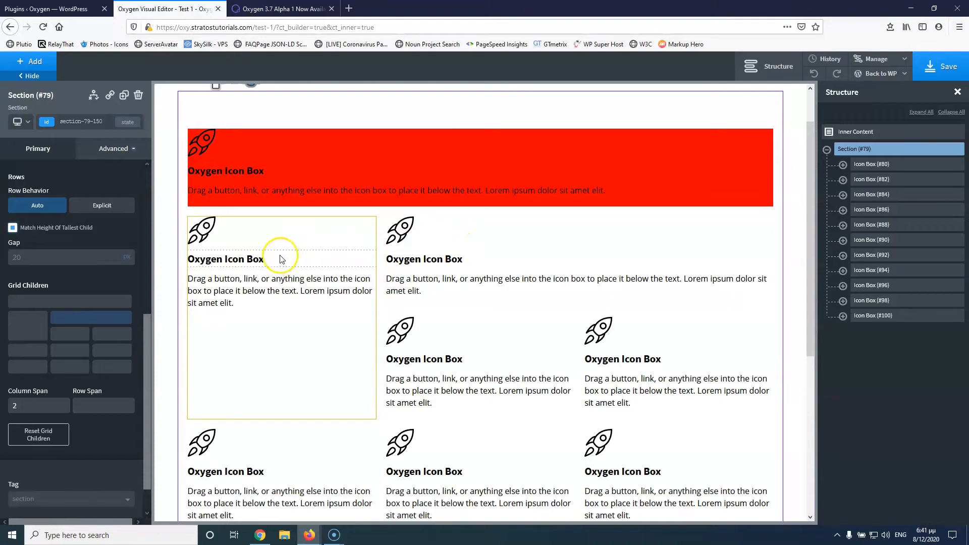
Step: Switch the section to the Less than 992px breakpoint and set its child element layout to Grid there
left_click_drag(144, 325, 147, 180)
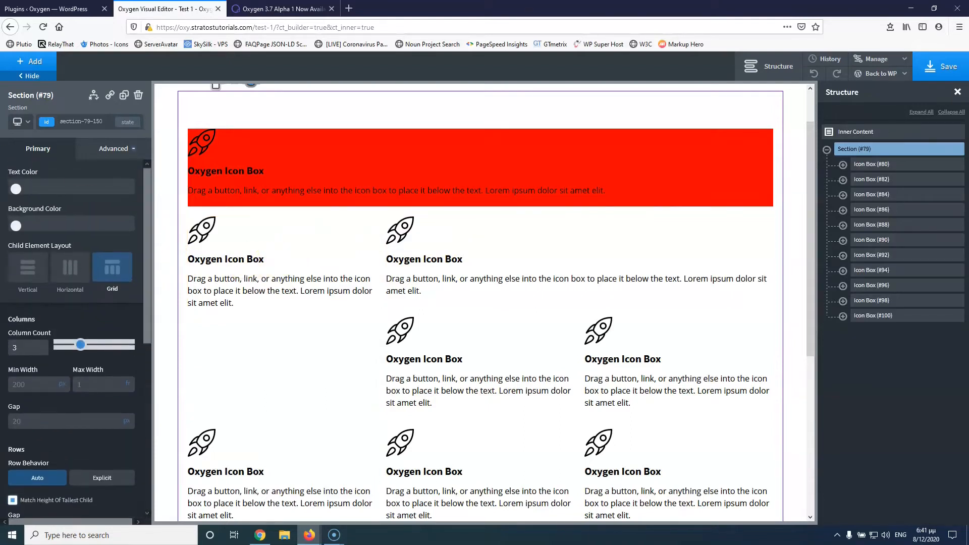
left_click(28, 121)
left_click(56, 168)
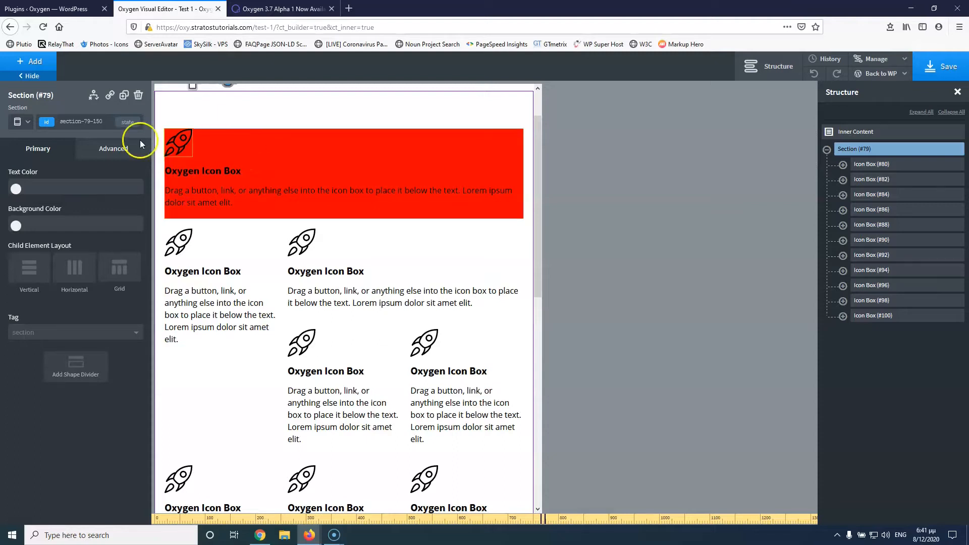
left_click(21, 122)
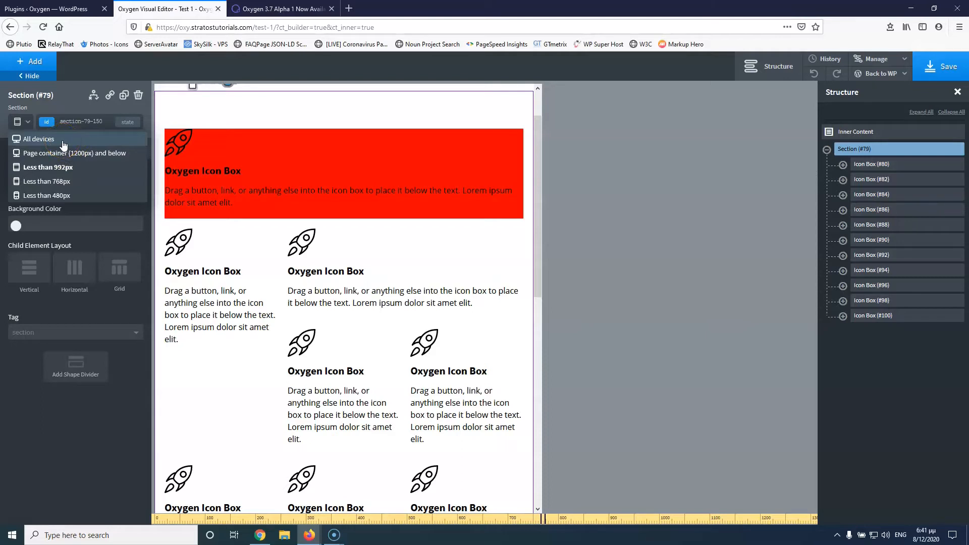
left_click(67, 103)
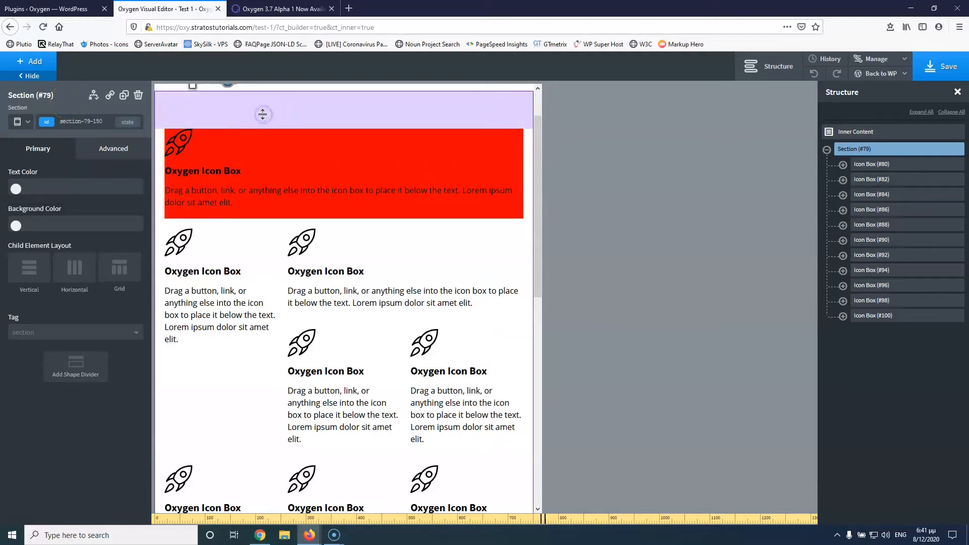
left_click(82, 318)
left_click(119, 267)
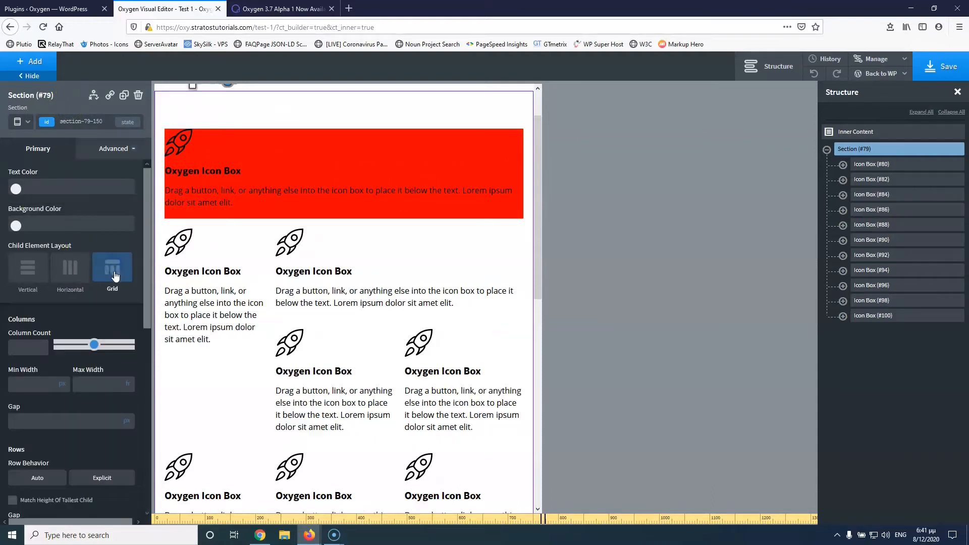
Step: Try to reset all grid children rules of the section at the Less than 992px breakpoint
scroll(76, 328, "down", 3)
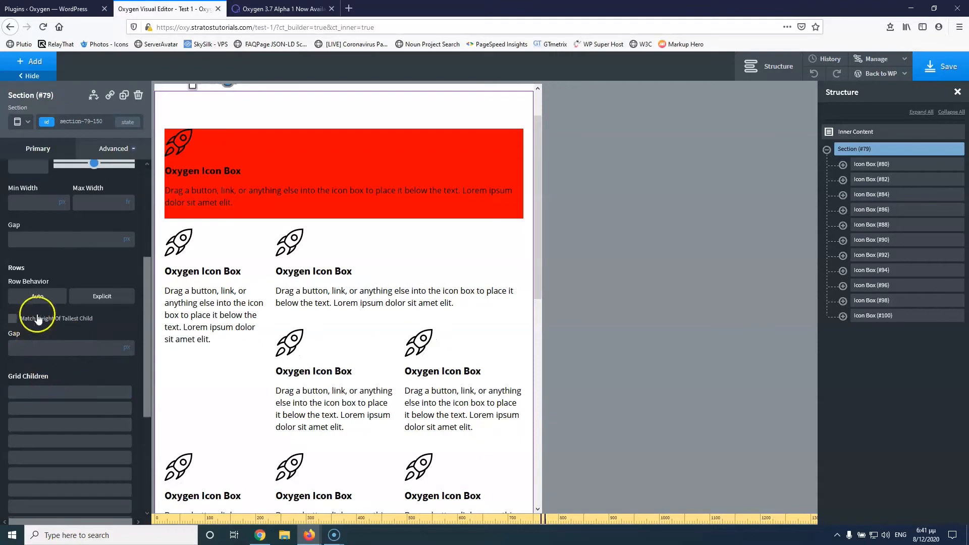
scroll(37, 318, "down", 4)
left_click(40, 398)
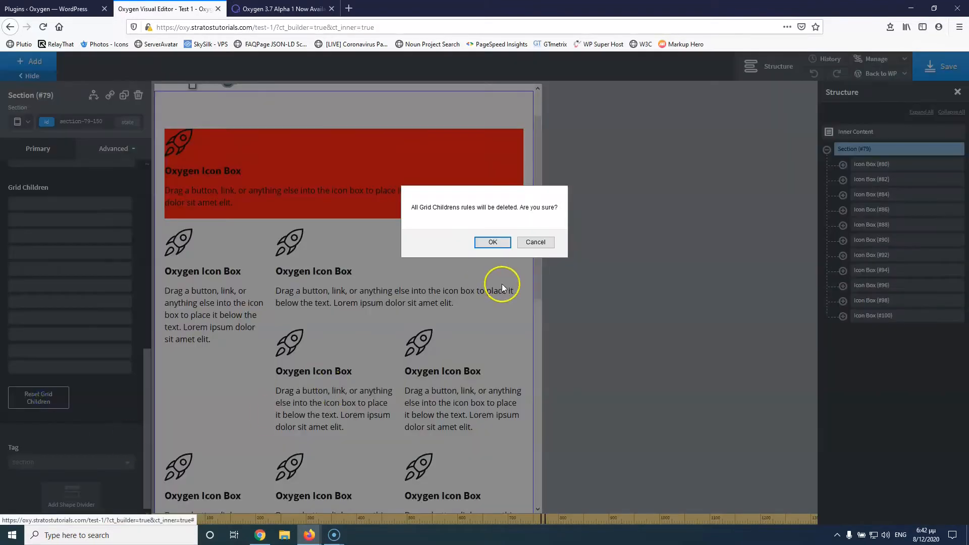
left_click(492, 242)
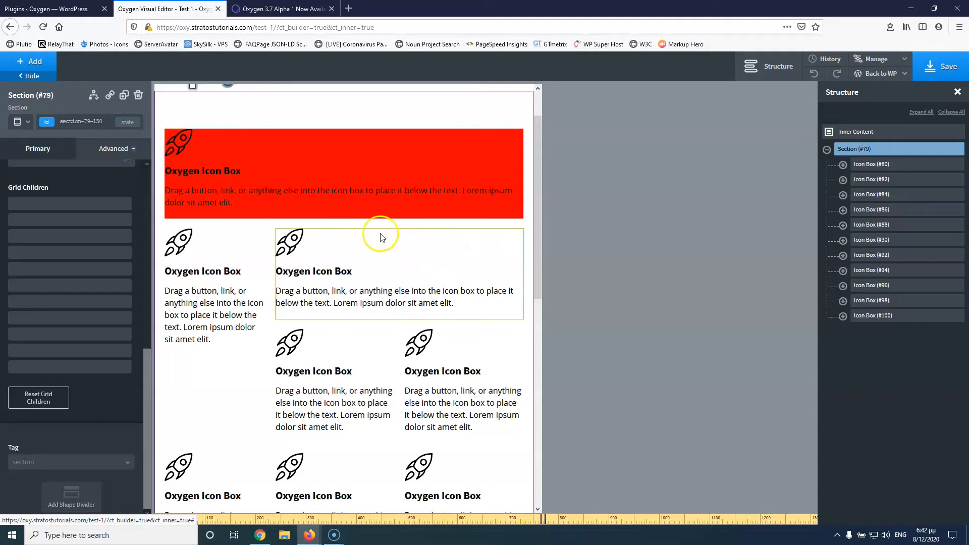
left_click(39, 399)
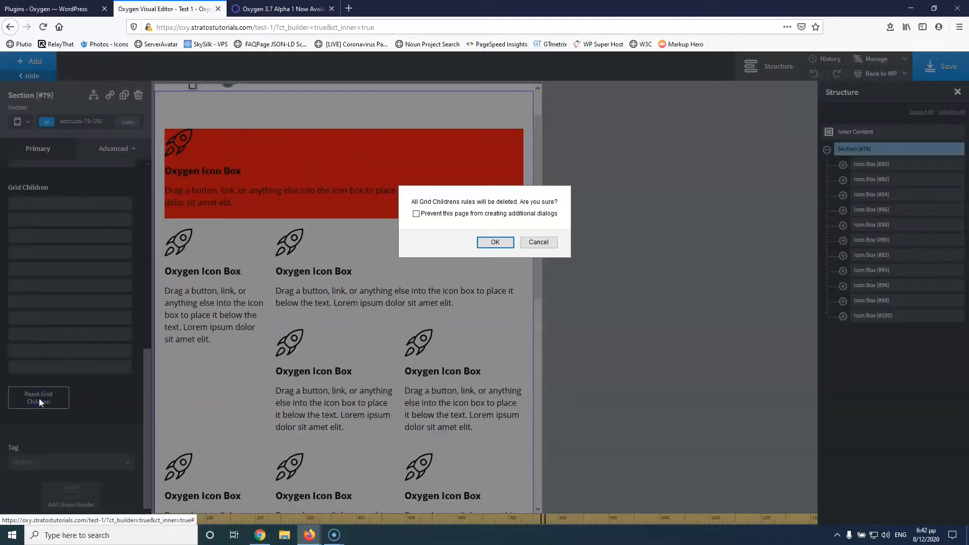
left_click(494, 242)
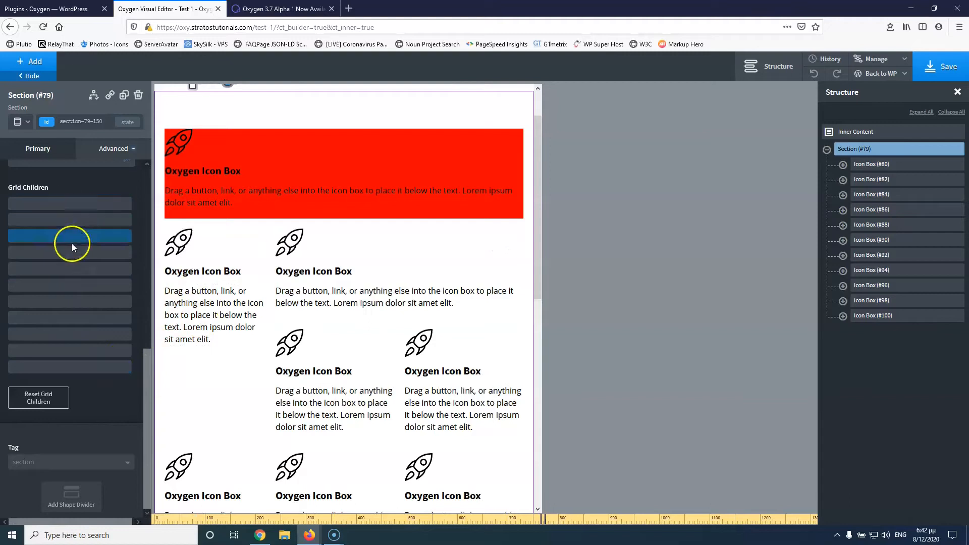
scroll(72, 244, "up", 10)
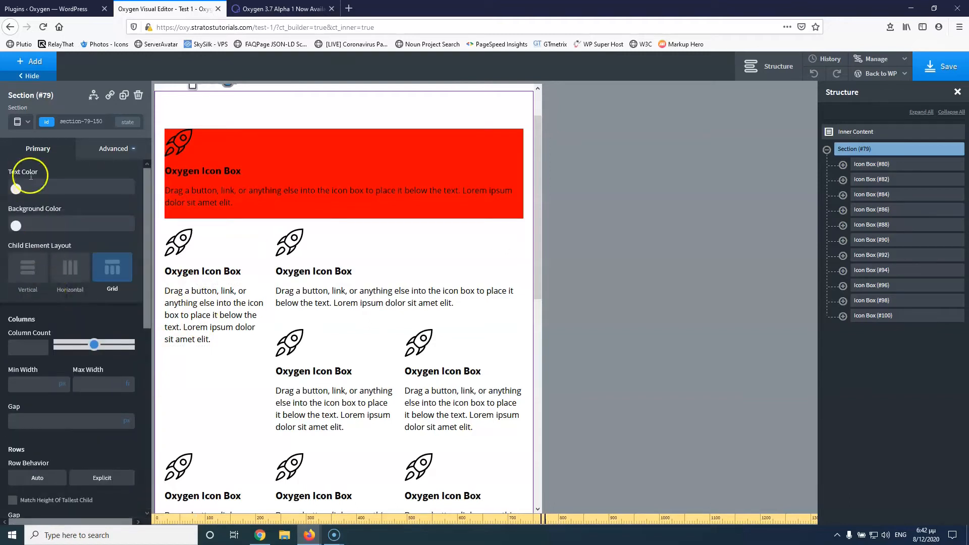
Step: Set the column span and row span of the section's first three grid children to 1 at the Less than 992px breakpoint
scroll(70, 298, "down", 5)
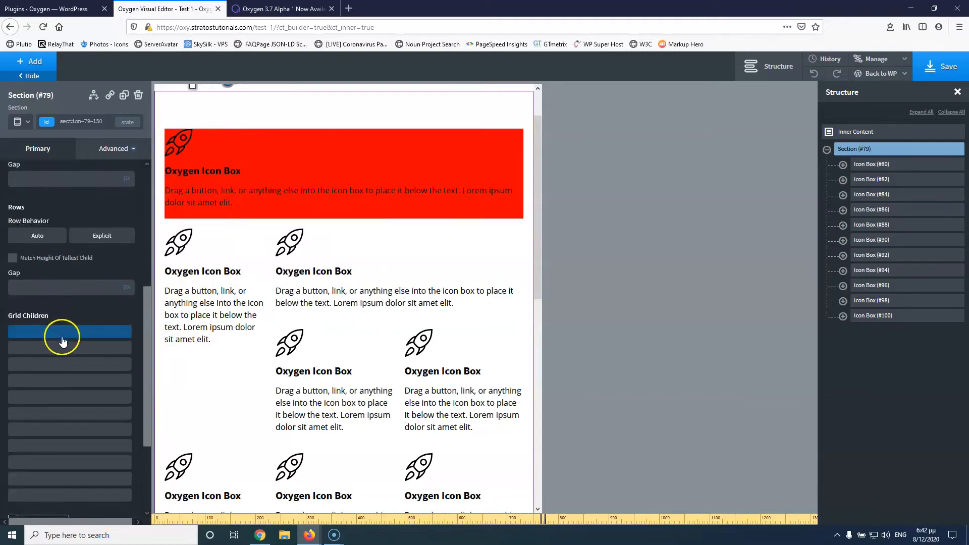
scroll(62, 338, "down", 3)
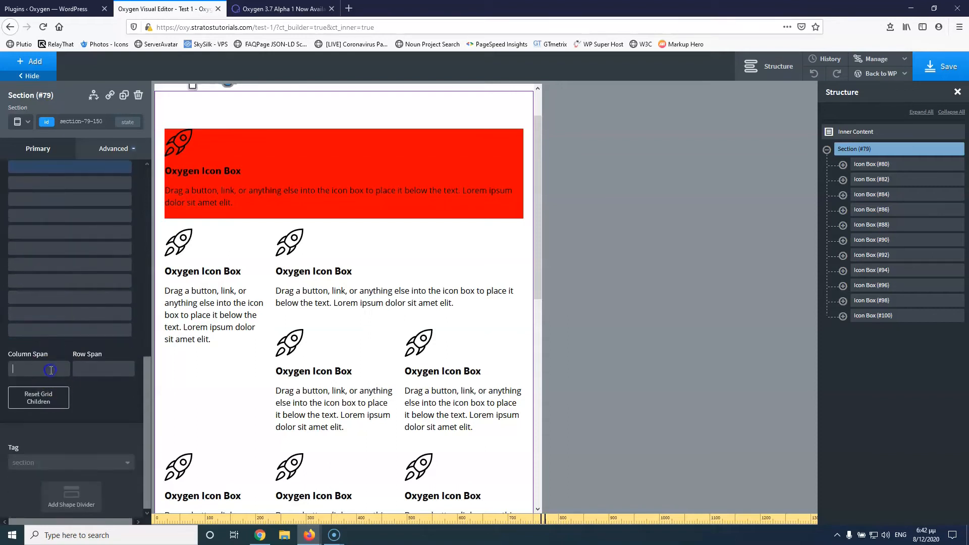
type("1")
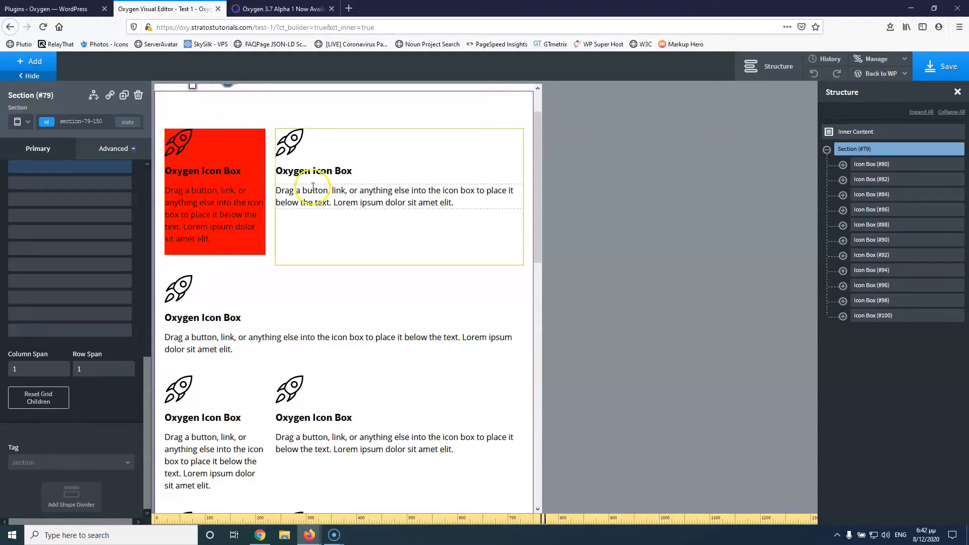
left_click(62, 397)
type("1")
left_click(104, 371)
type("1")
left_click(40, 199)
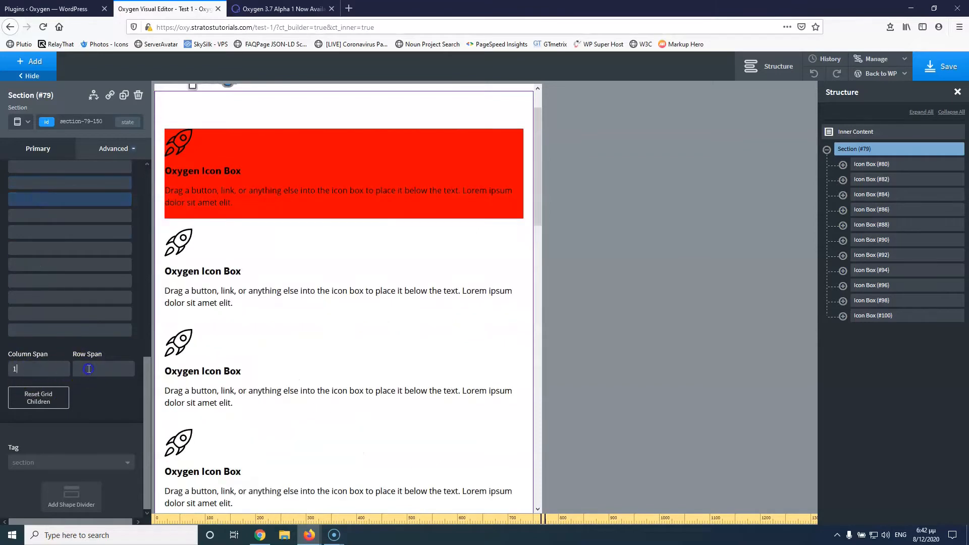
scroll(355, 287, "down", 6)
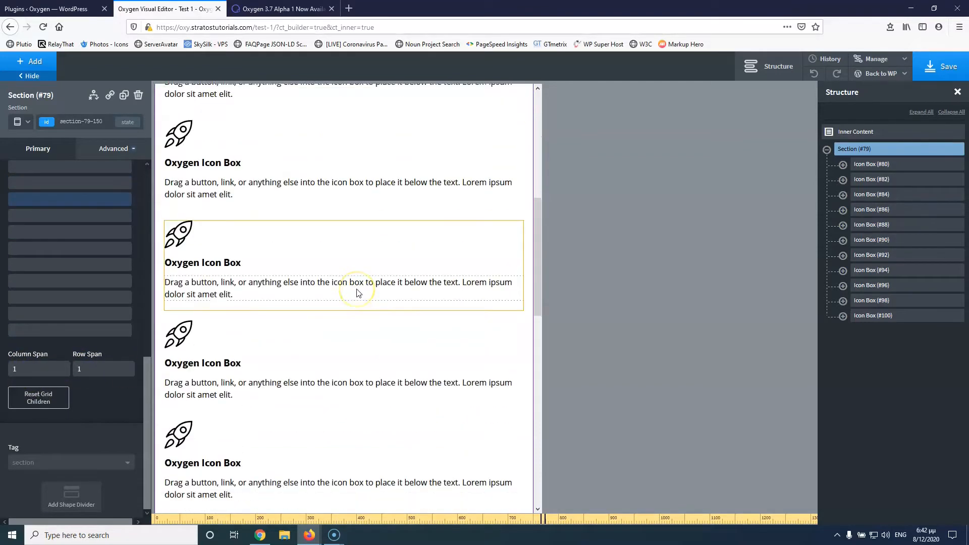
scroll(357, 291, "up", 7)
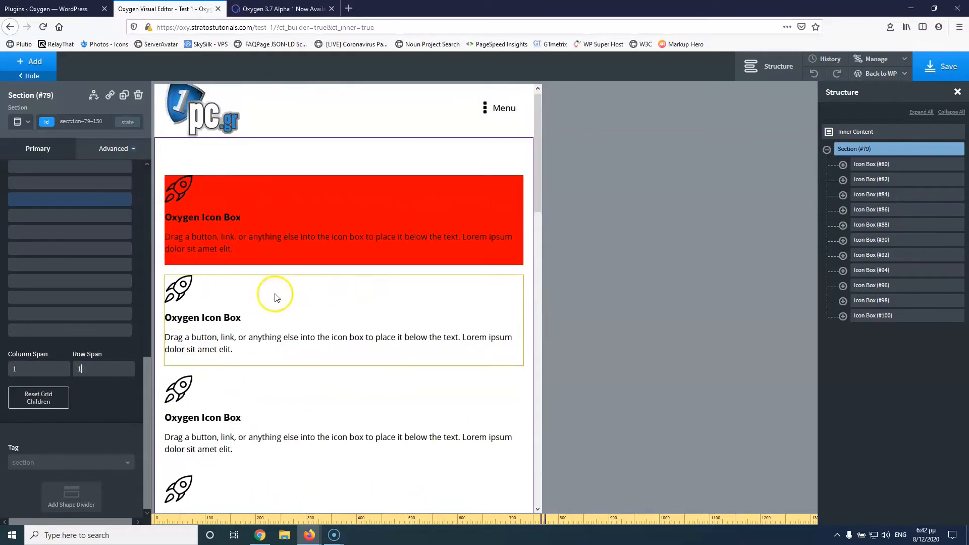
Step: Reset all grid children rules of the section at the Less than 992px breakpoint and confirm, repeating the reset once
left_click(39, 399)
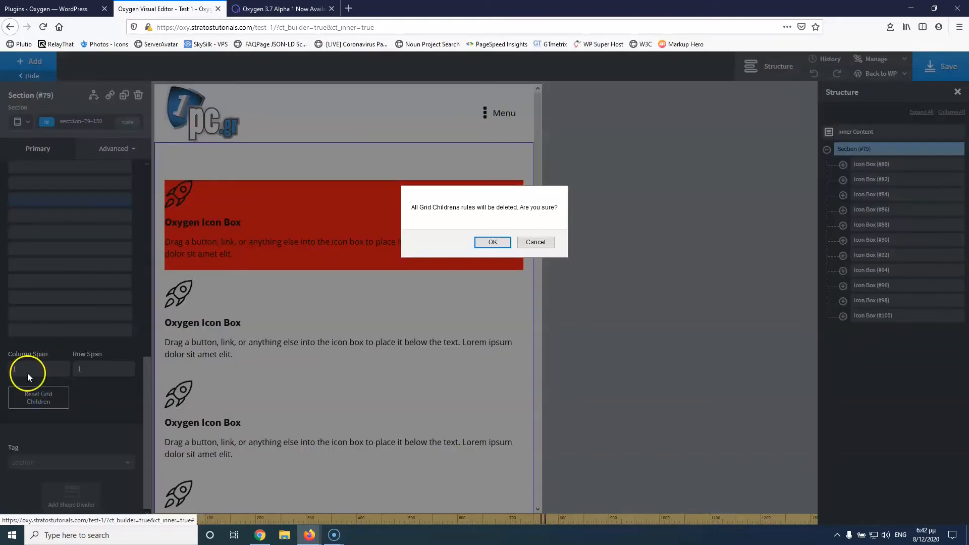
left_click(493, 241)
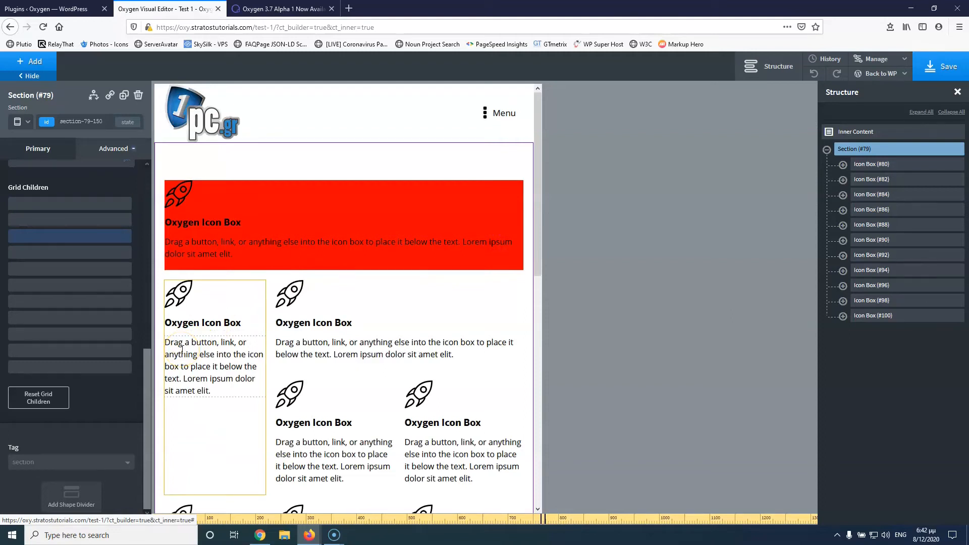
left_click(49, 401)
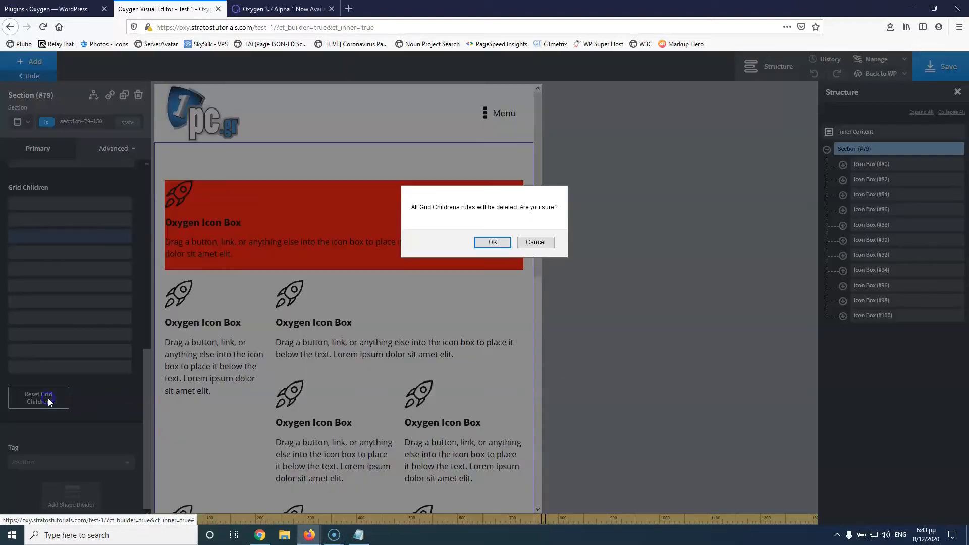
left_click(490, 243)
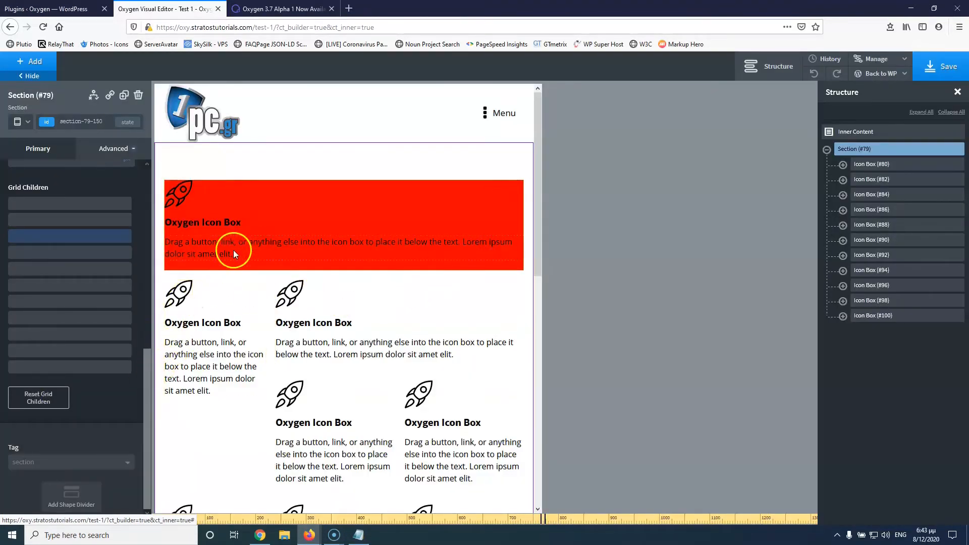
Step: Give the first three grid children a column span and row span of 1 again at the Less than 992px breakpoint
left_click(106, 204)
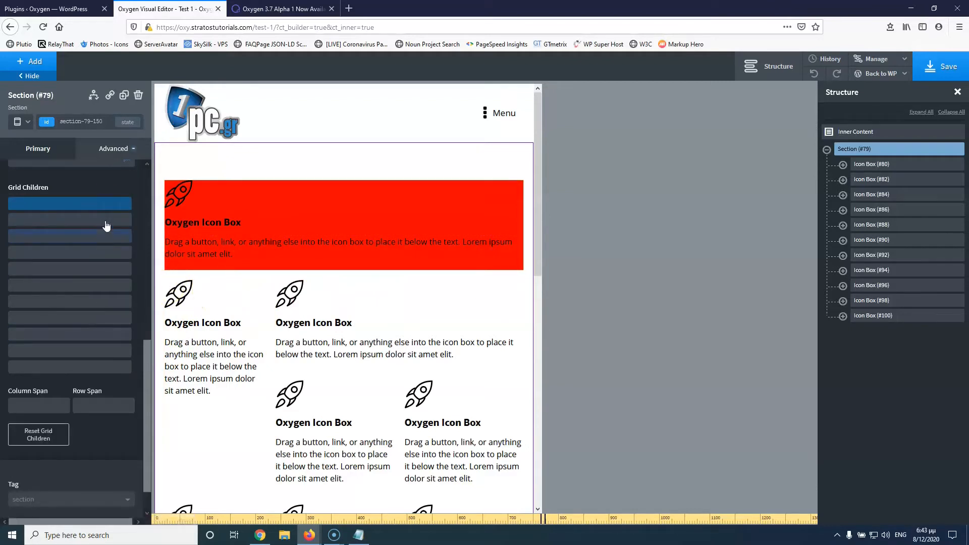
type("1")
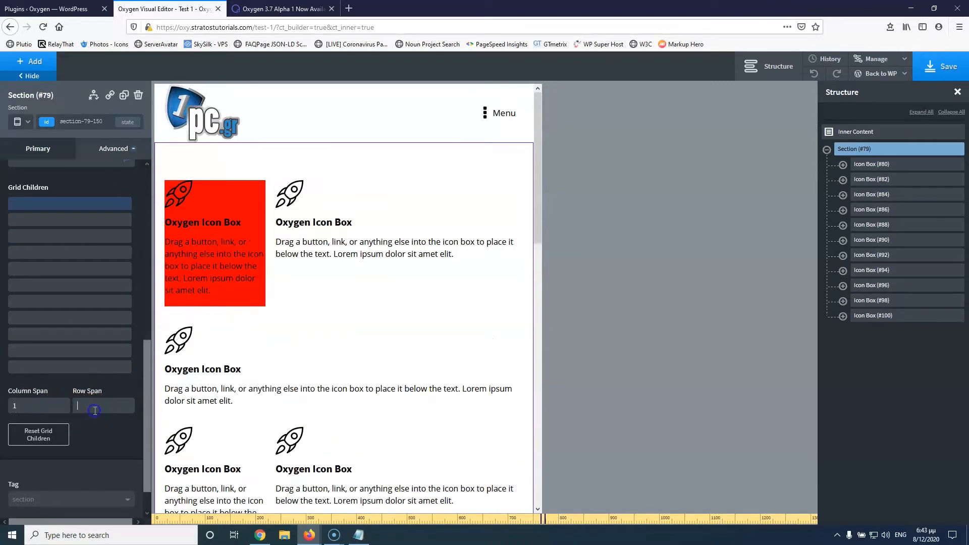
left_click(88, 222)
left_click(81, 406)
type("1")
left_click(60, 237)
left_click(48, 405)
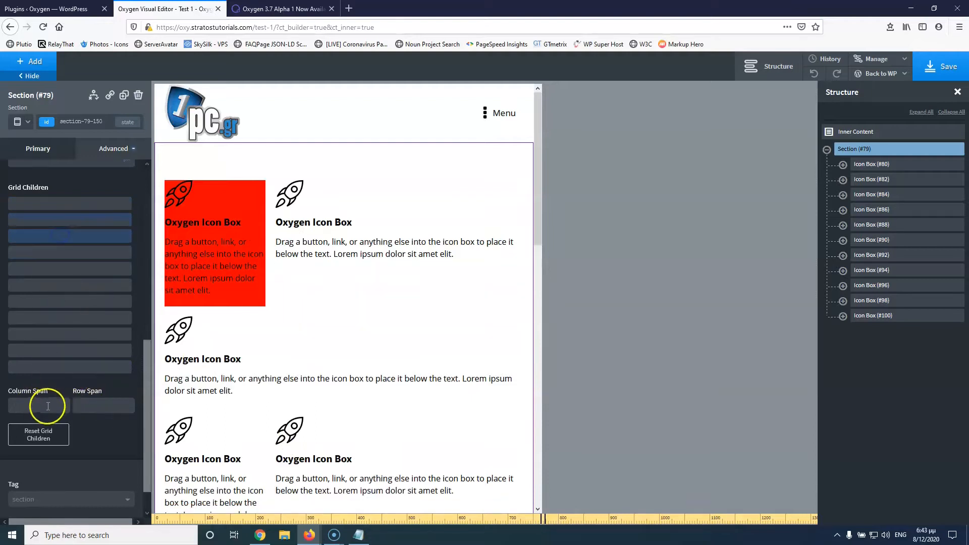
type("1")
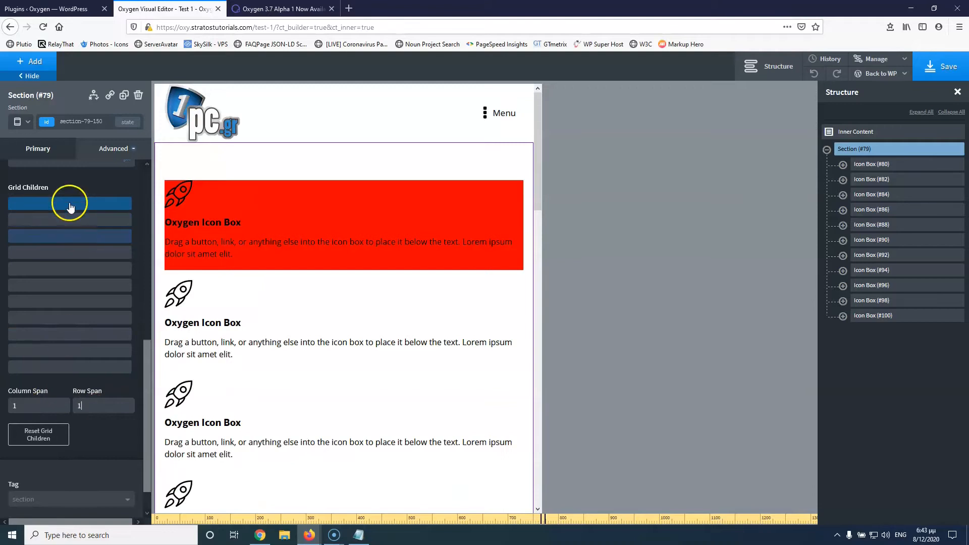
Step: Reset all grid children rules once more and return the section to the All devices view
left_click(49, 433)
left_click(493, 242)
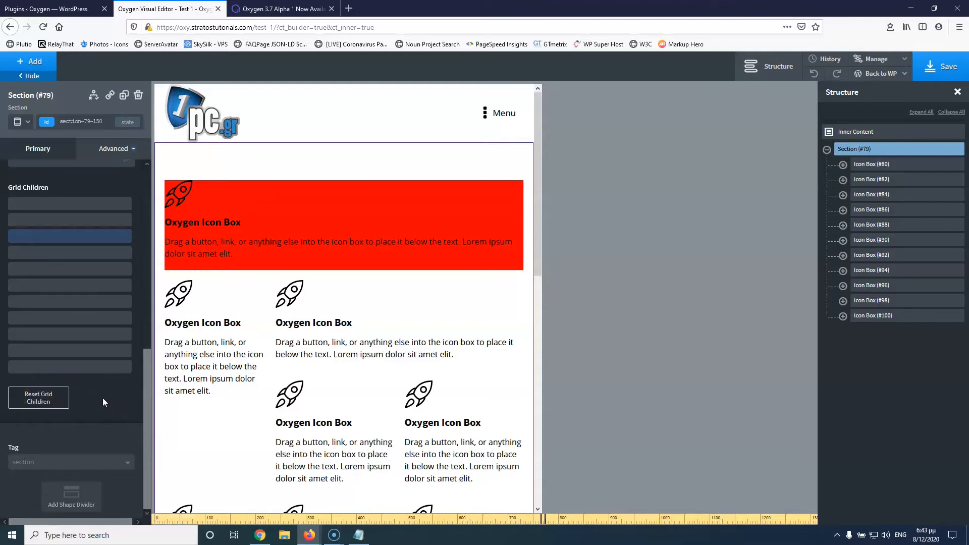
left_click(29, 123)
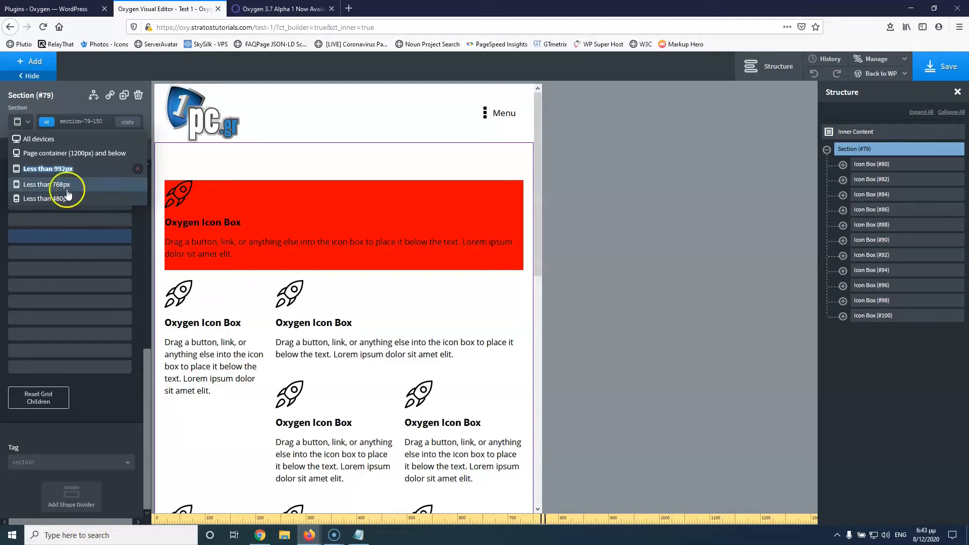
left_click(38, 138)
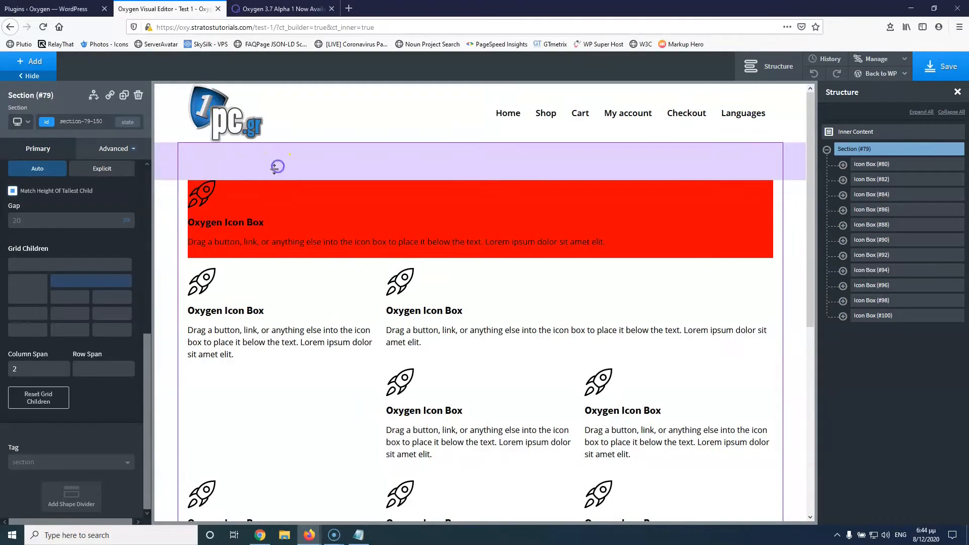
Step: Delete the section holding the icon boxes and add a new empty section in its place
left_click(137, 95)
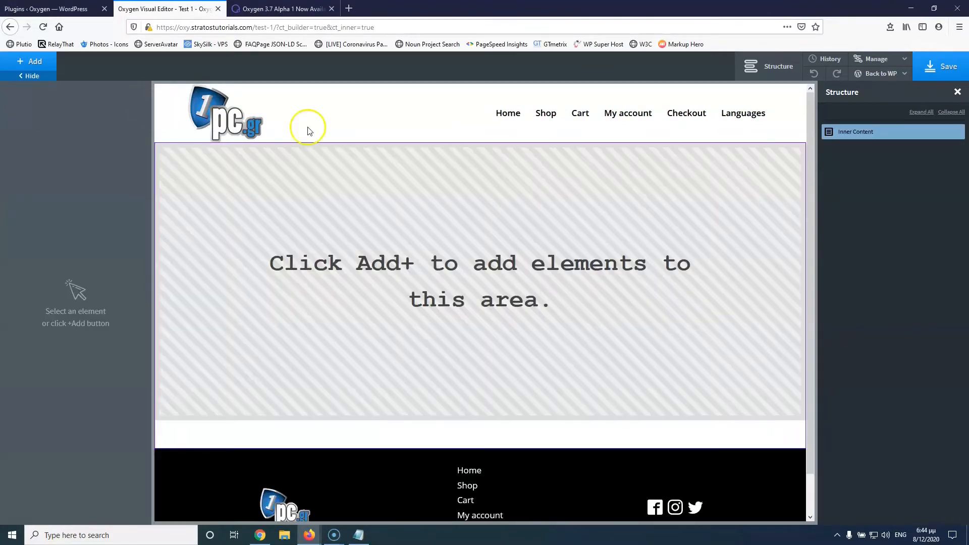
left_click(29, 61)
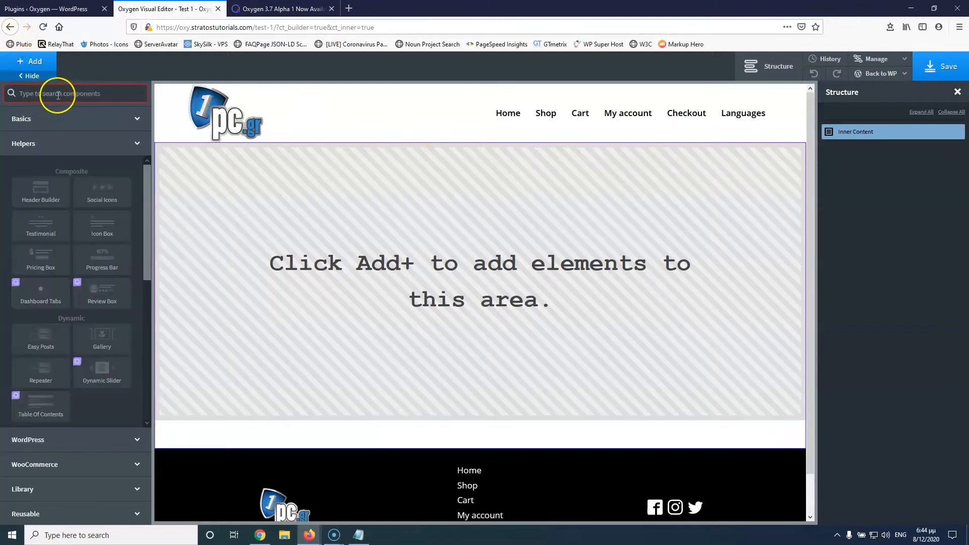
left_click(58, 95)
type("sec")
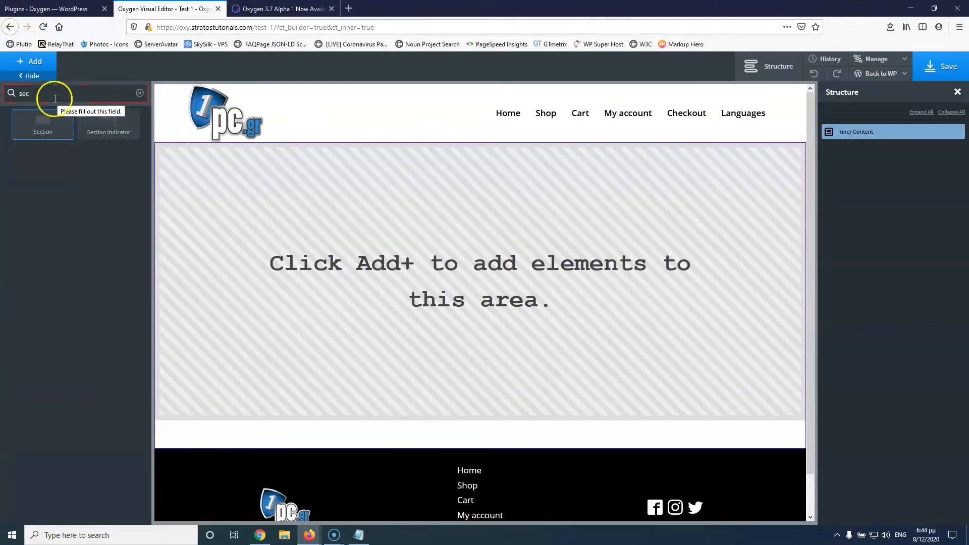
left_click(47, 120)
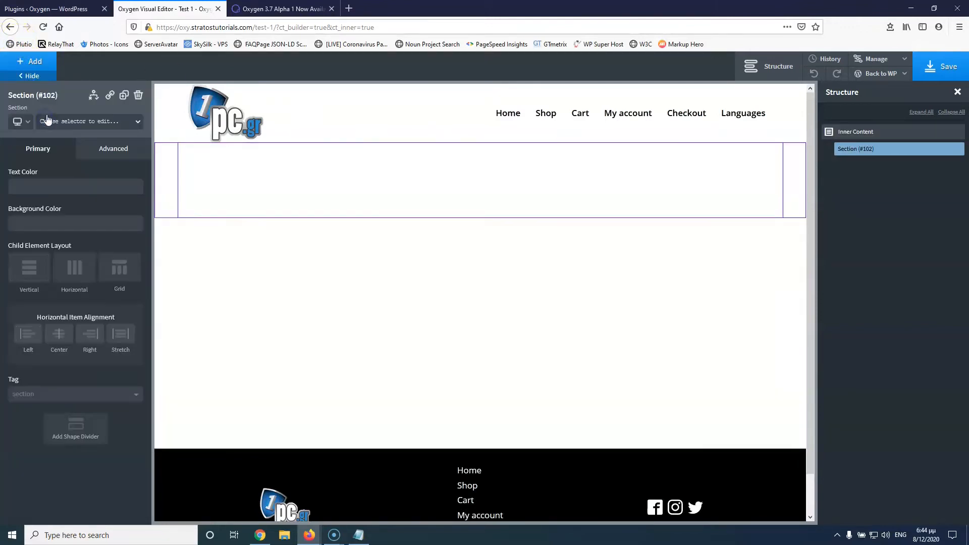
Step: Add an Easy Posts element inside the new section
left_click(30, 62)
type("easy")
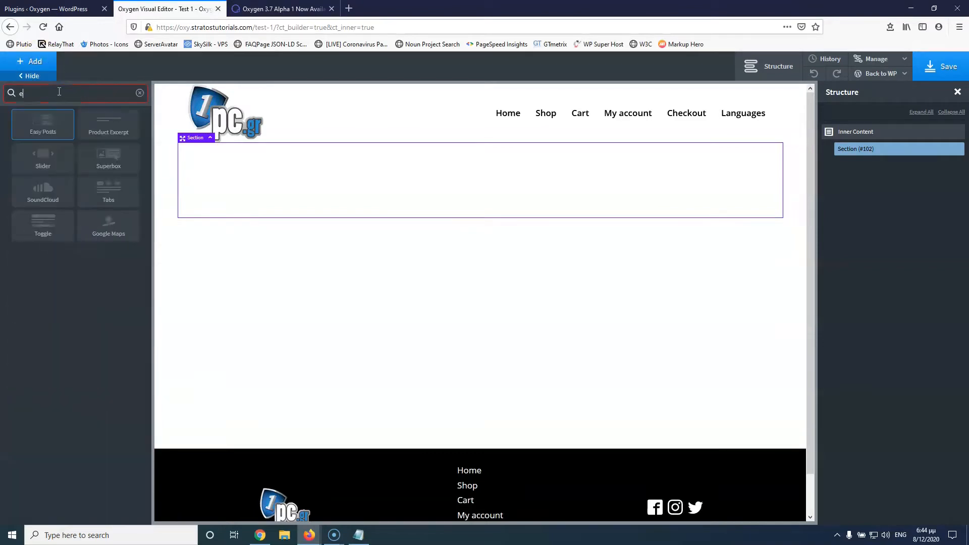
left_click(45, 129)
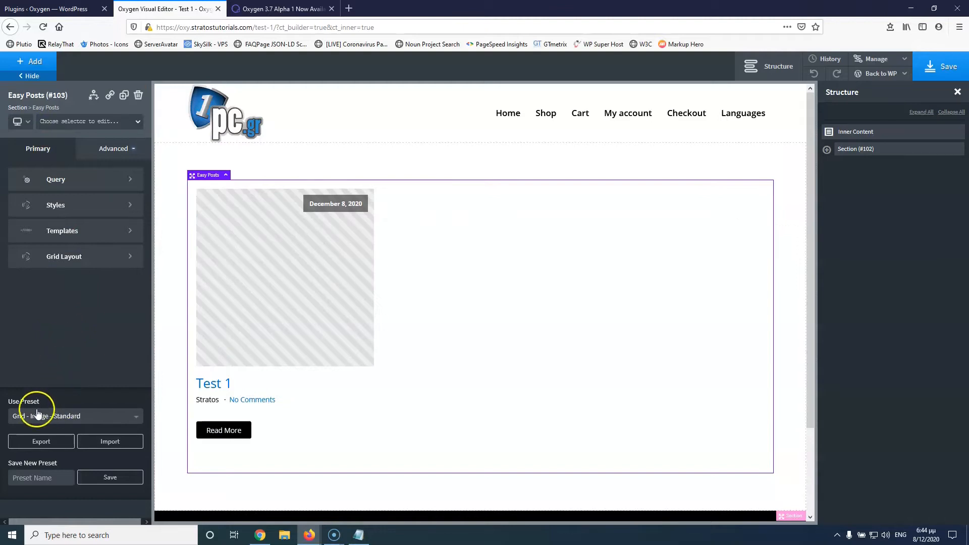
Step: Set the Easy Posts query to custom with the post type "post" and apply the query parameters
left_click(88, 181)
left_click(74, 218)
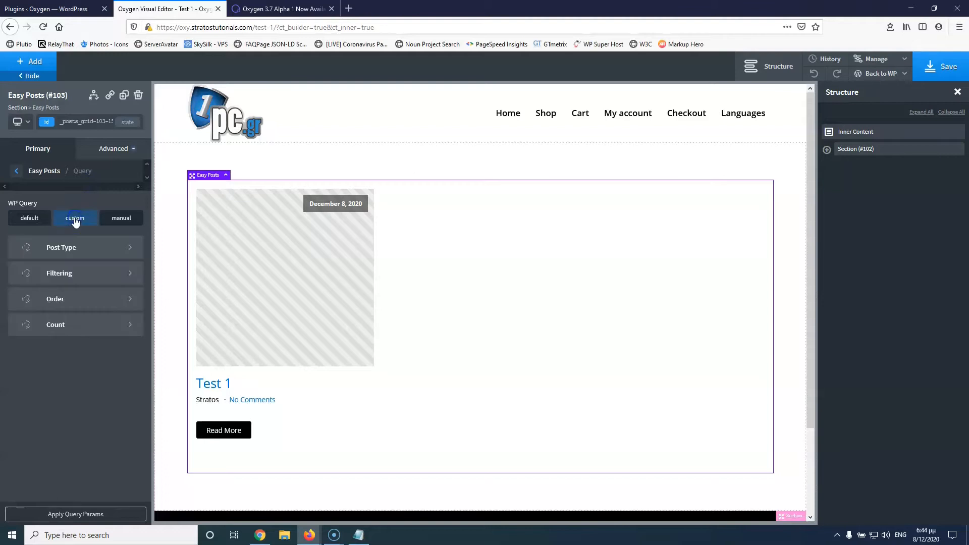
left_click(72, 255)
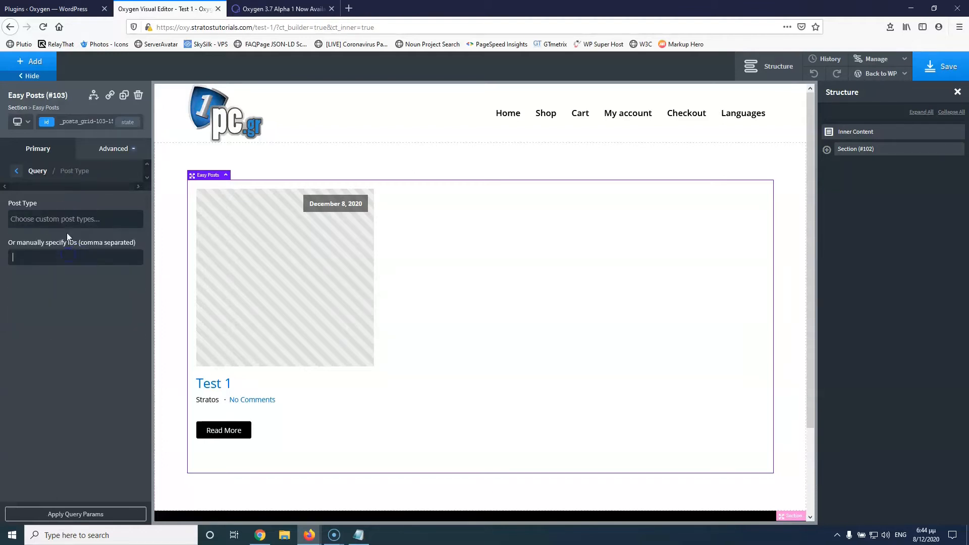
left_click(66, 219)
left_click(46, 234)
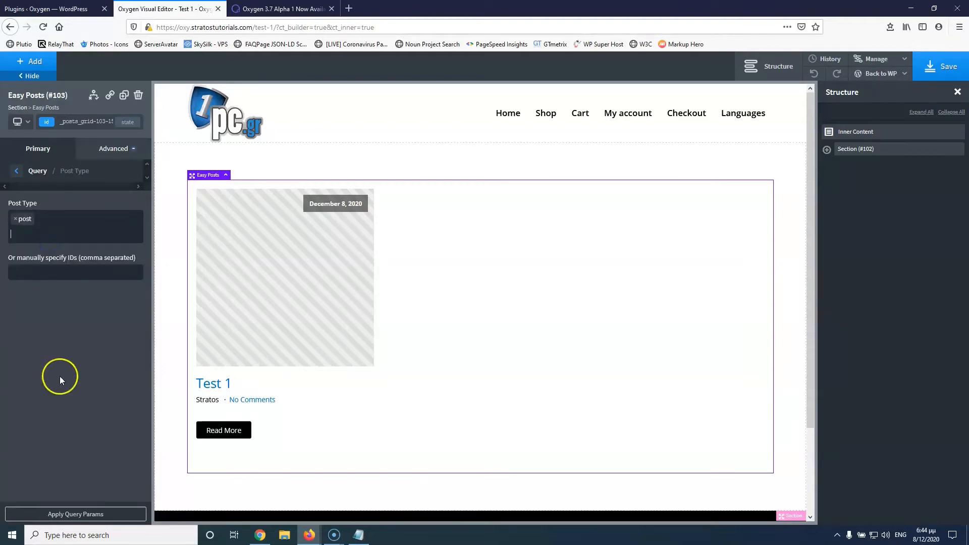
left_click(70, 514)
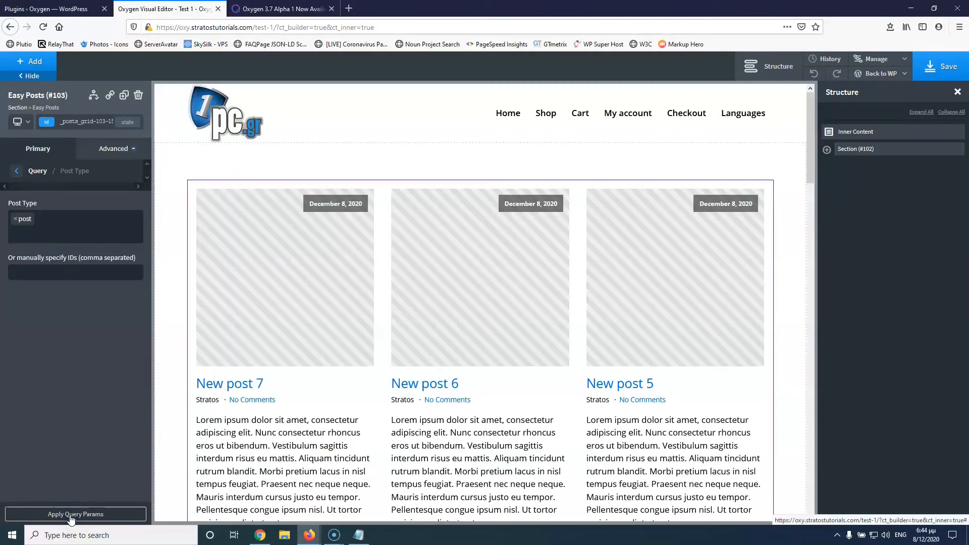
scroll(552, 400, "down", 12)
scroll(553, 402, "up", 12)
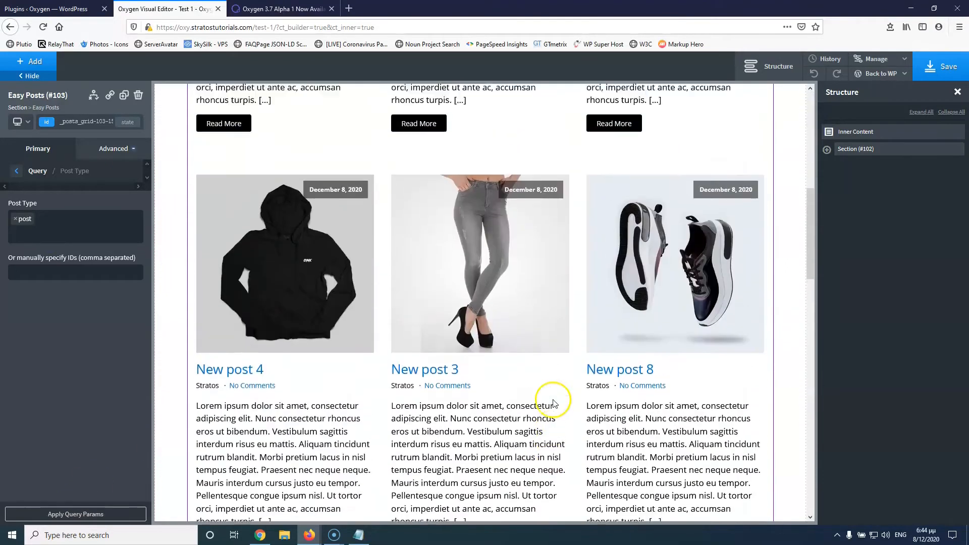
Step: Set the Easy Posts grid layout to Grid with a column count of 4
left_click(16, 172)
left_click(17, 171)
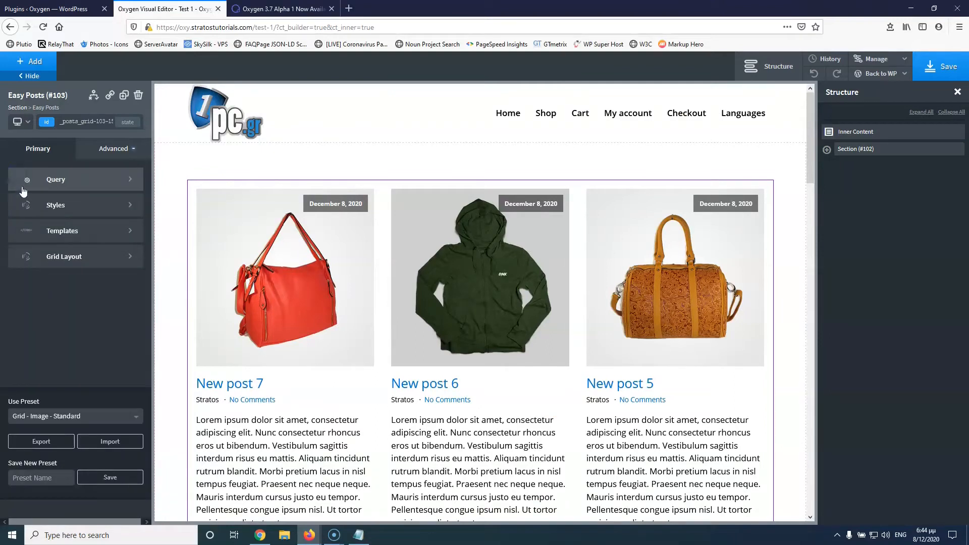
left_click(89, 266)
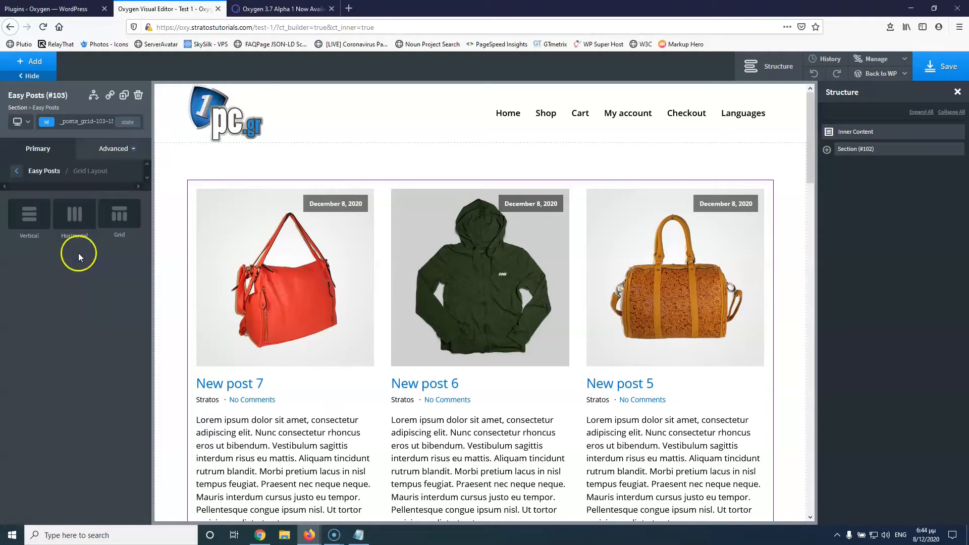
left_click(120, 215)
double_click(28, 295)
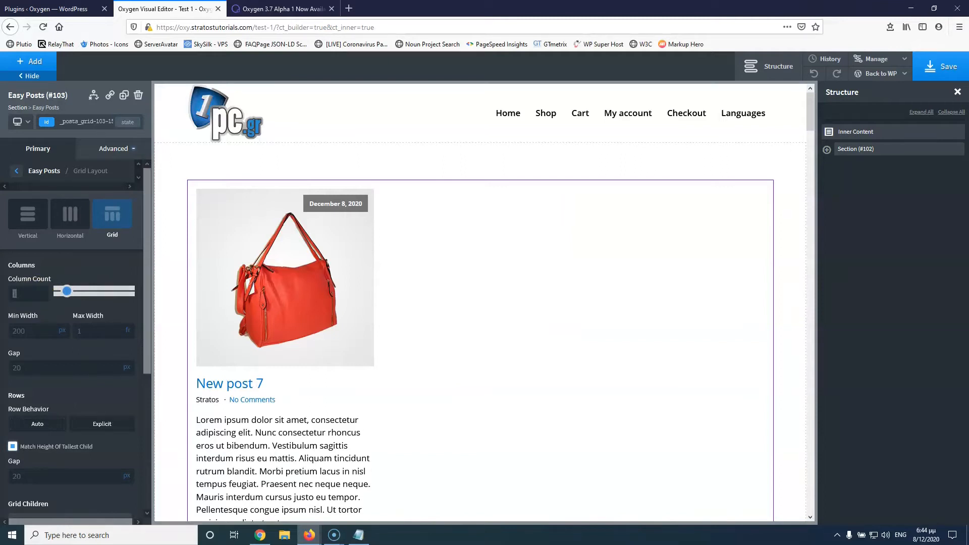
type("4")
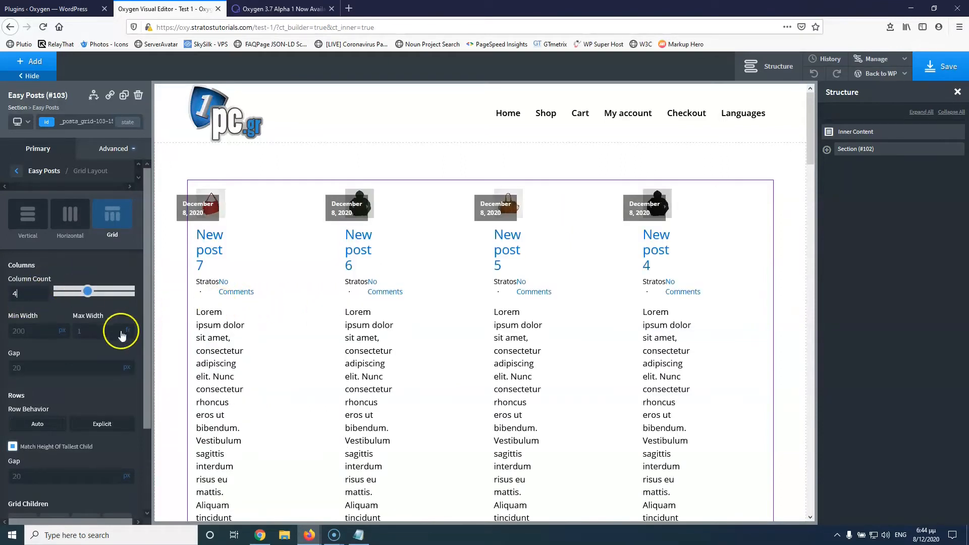
scroll(101, 333, "down", 2)
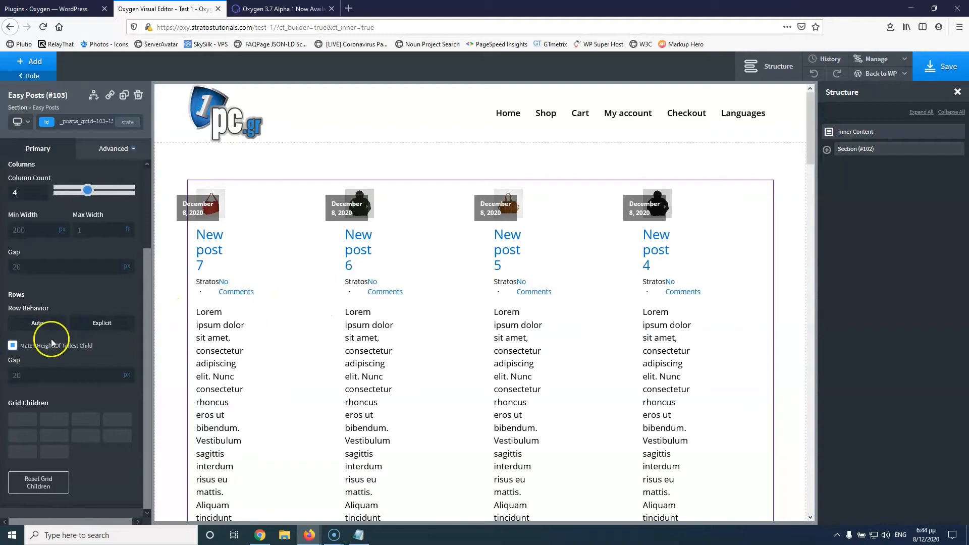
scroll(76, 216, "up", 3)
Step: Apply the "CSS Grid - Glossy" preset to the Easy Posts element
left_click(17, 170)
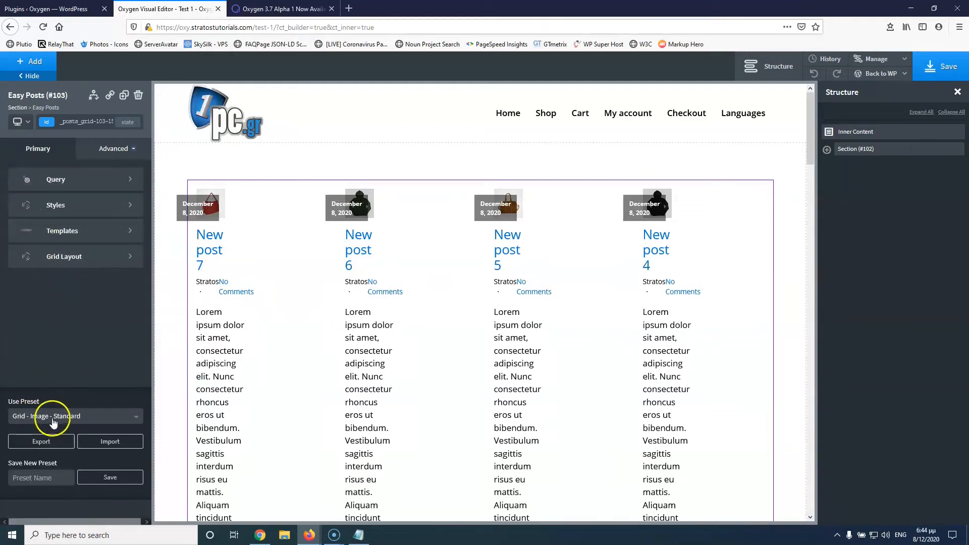
left_click(81, 417)
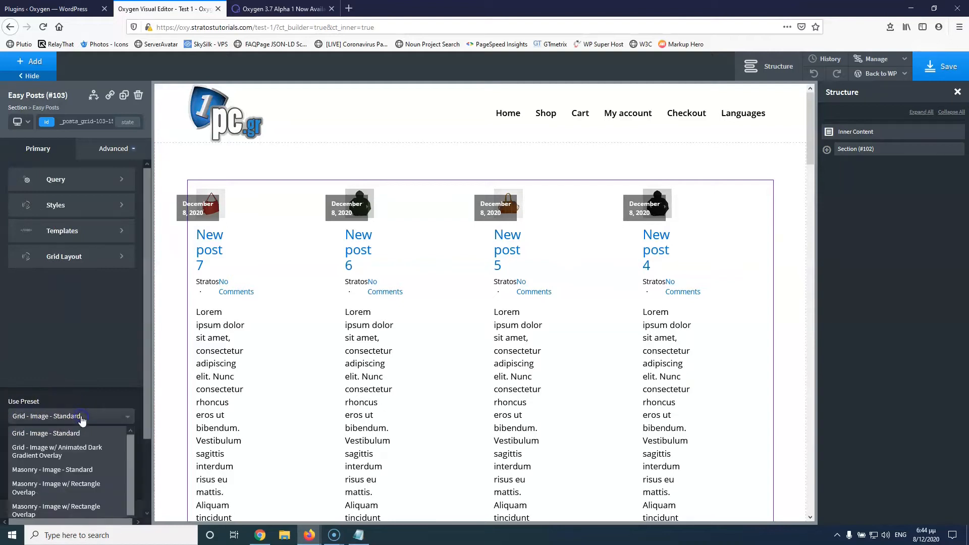
scroll(94, 336, "down", 3)
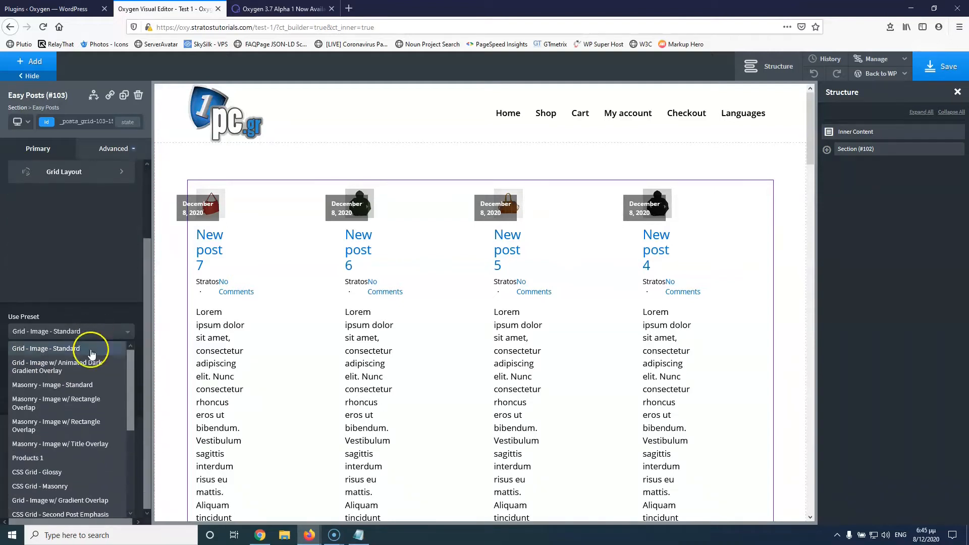
left_click(55, 475)
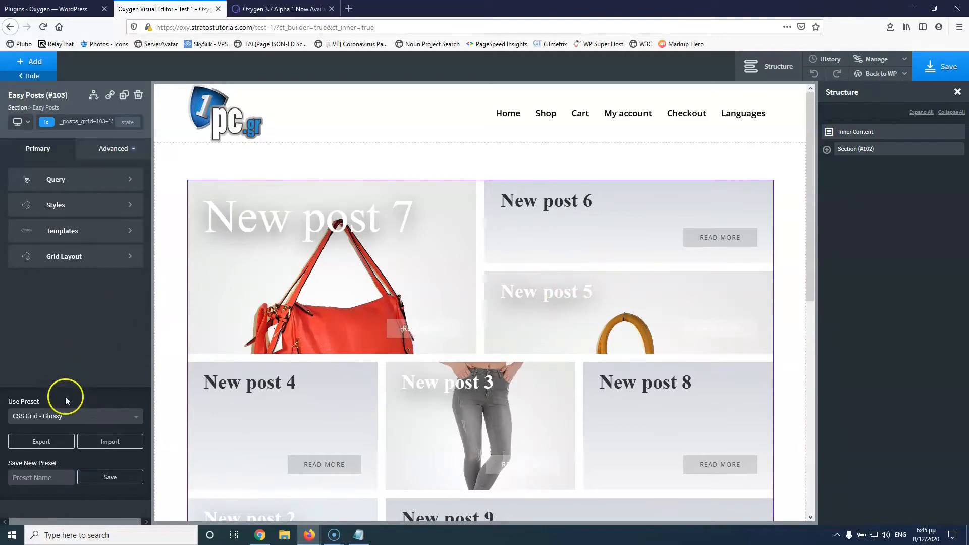
Step: Switch the Easy Posts preset to "CSS Grid - Masonry" and look through the resulting post layout
left_click(68, 416)
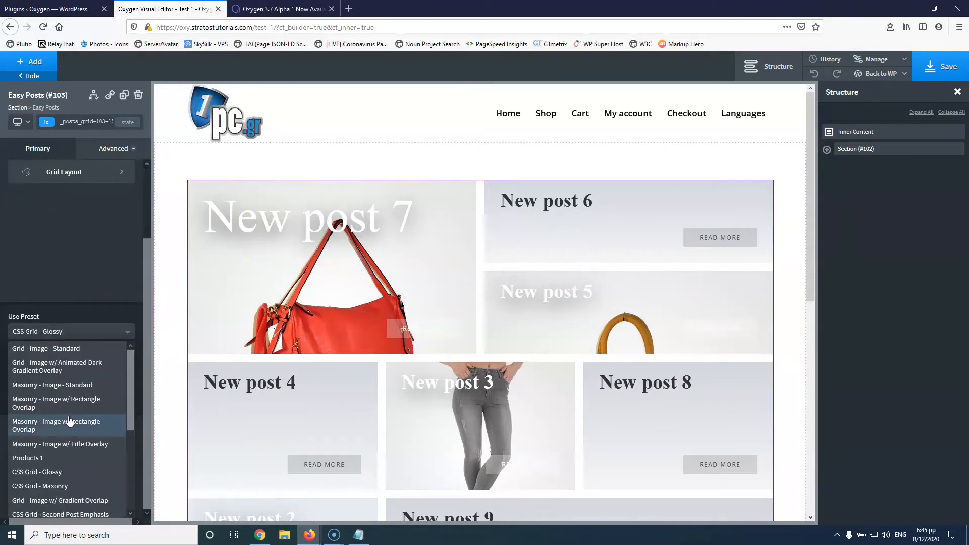
left_click(70, 487)
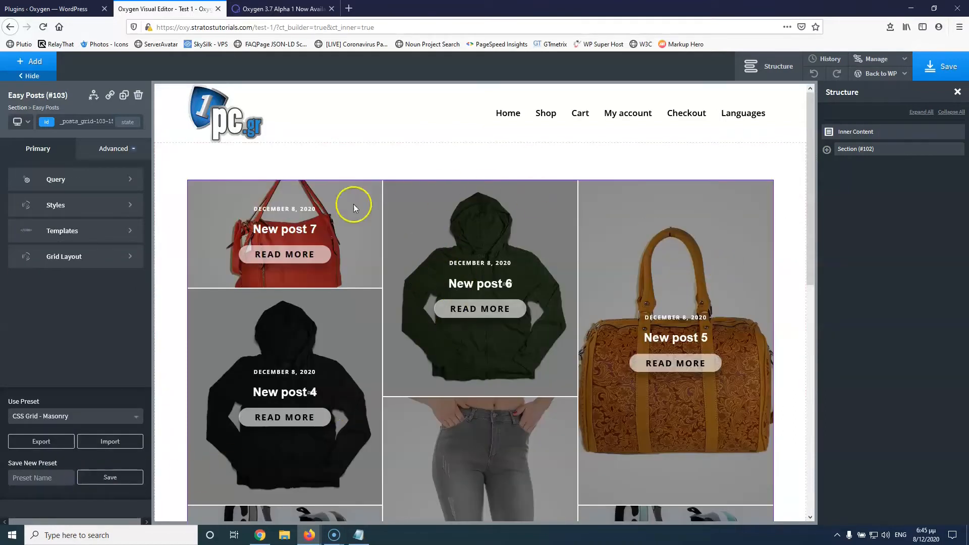
left_click(826, 150)
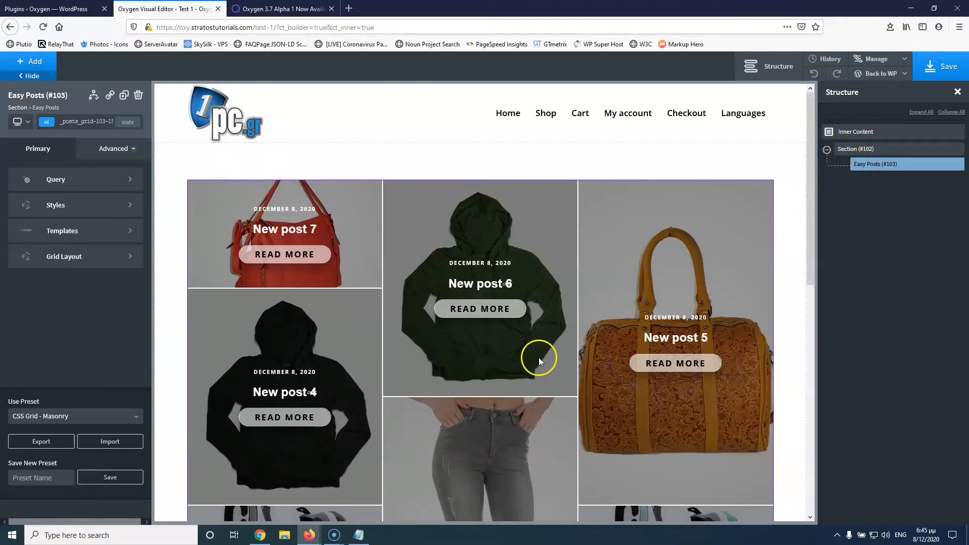
scroll(392, 293, "down", 4)
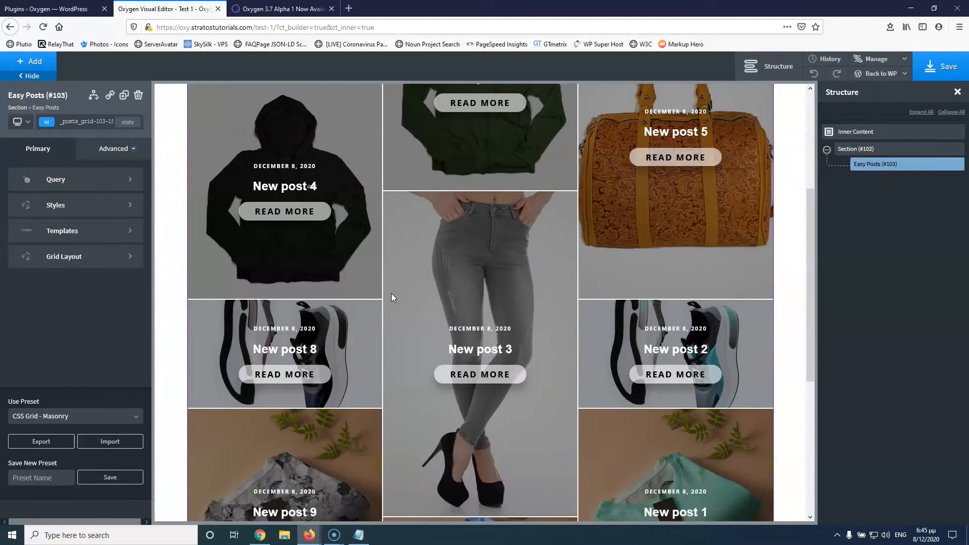
scroll(393, 298, "down", 3)
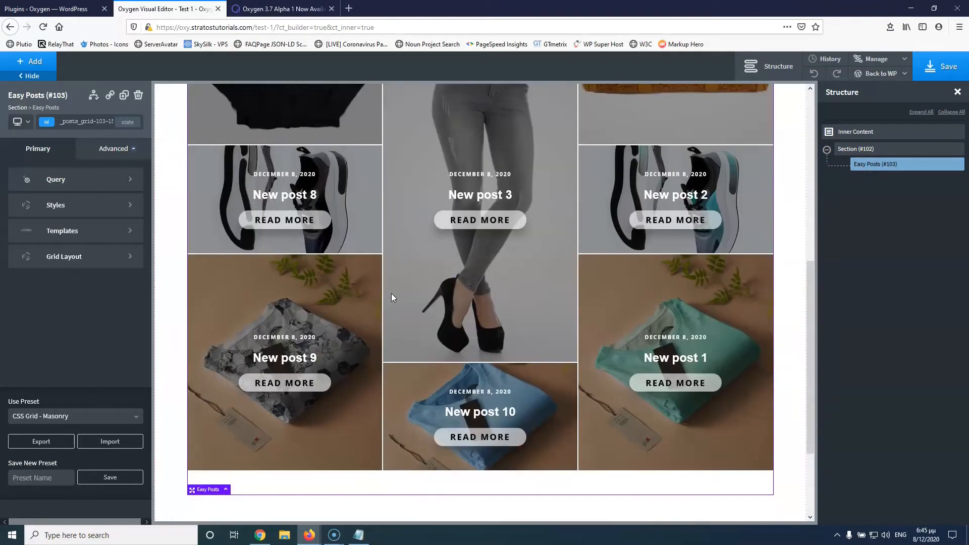
scroll(392, 298, "up", 8)
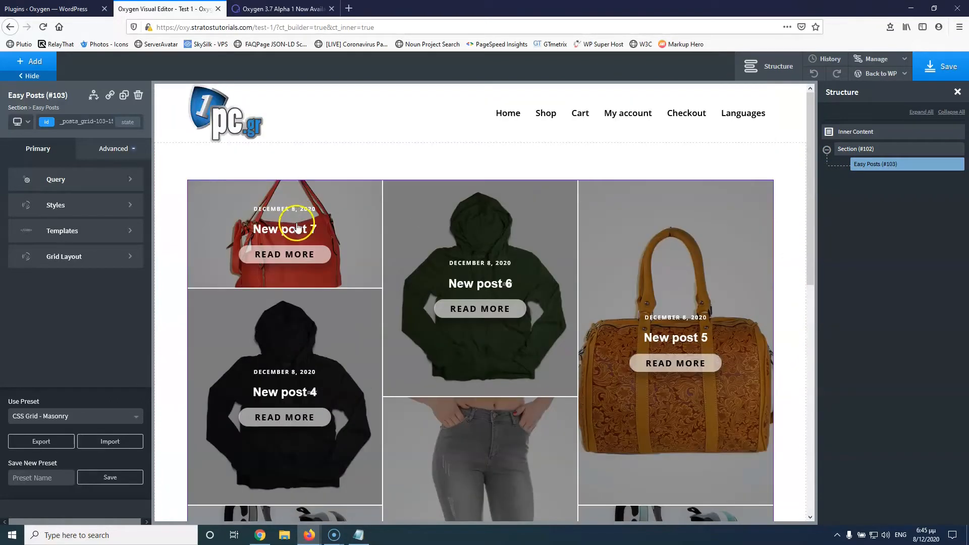
Step: Delete the section holding the Easy Posts element and add a Repeater to the empty page
left_click(294, 156)
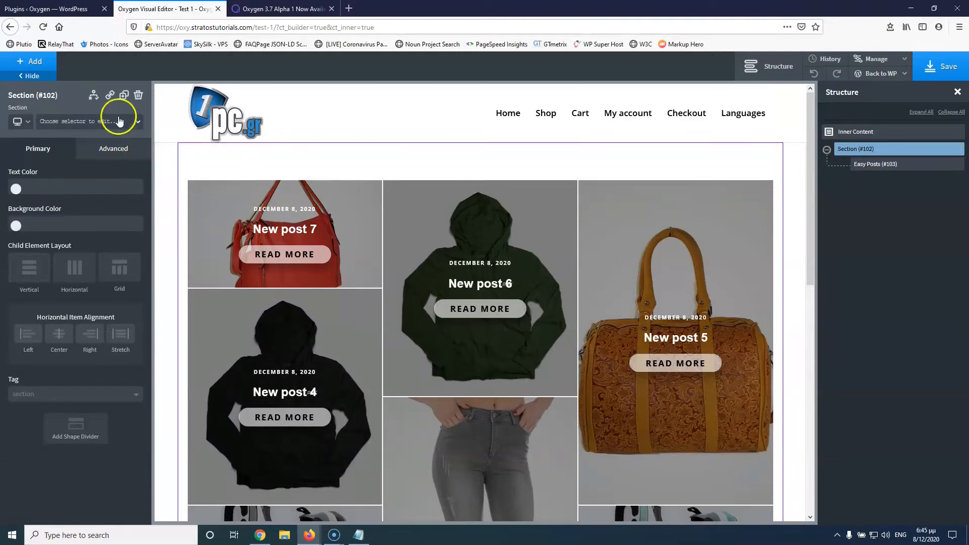
left_click(139, 95)
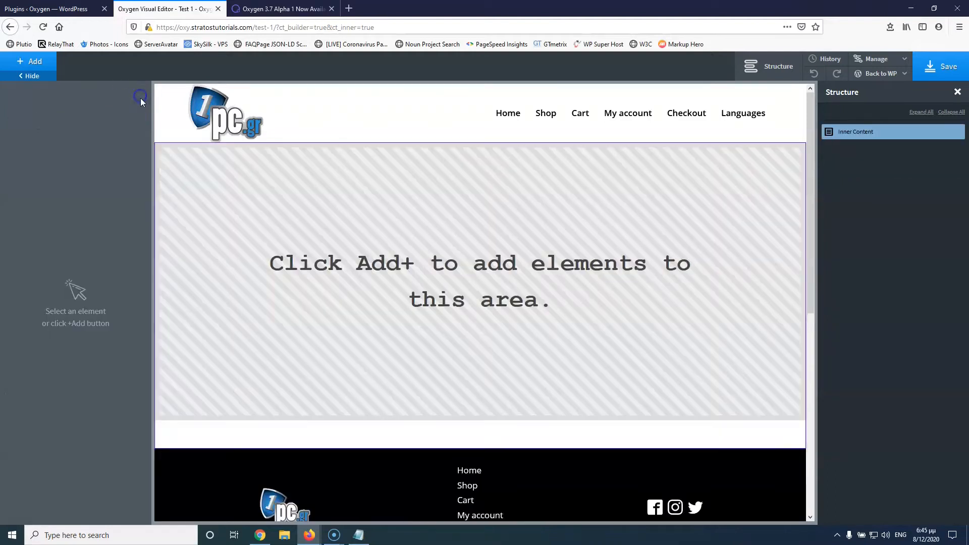
left_click(22, 59)
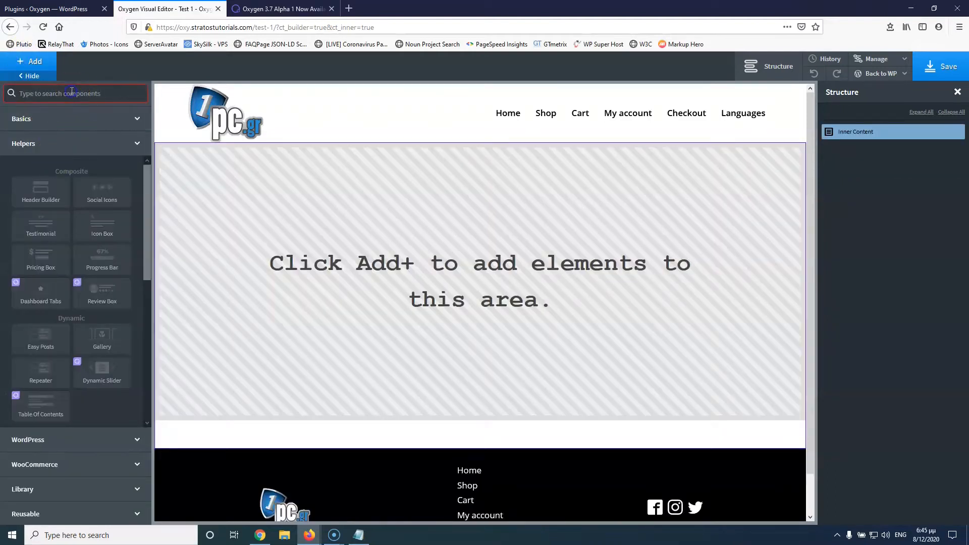
type("er")
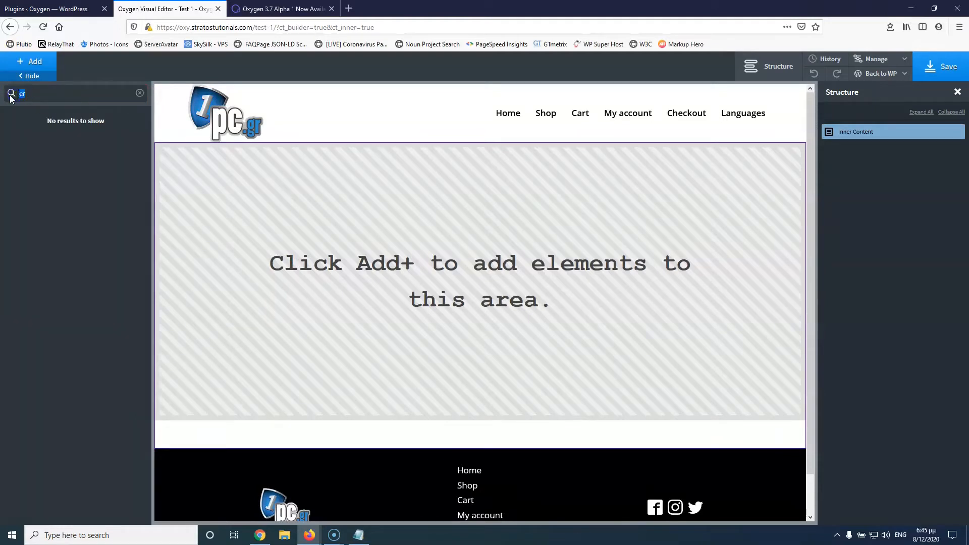
type("re")
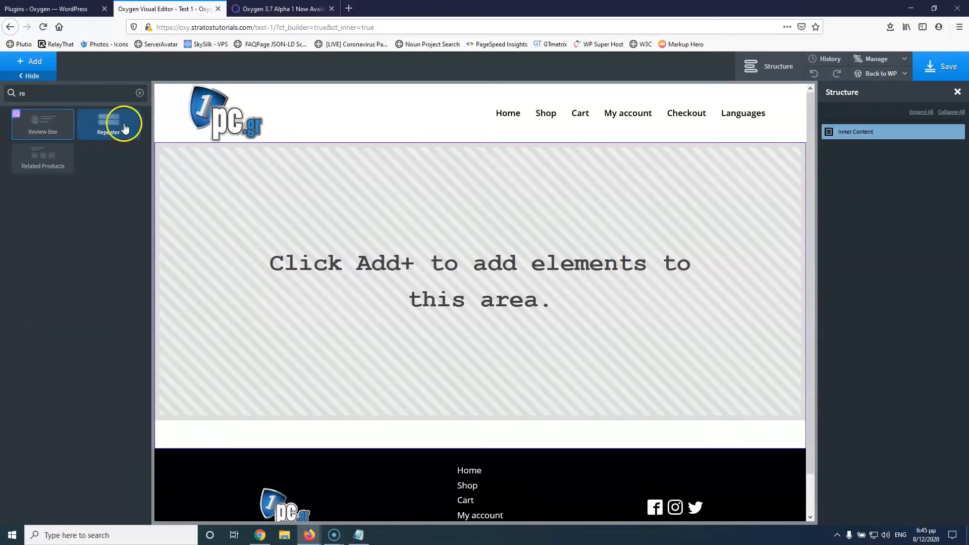
left_click(124, 126)
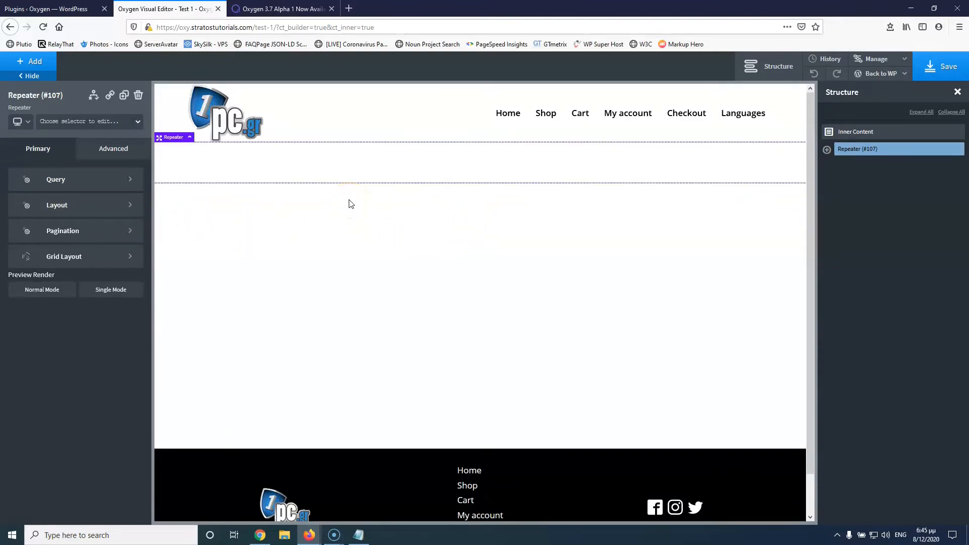
Step: Add an Image element inside the Repeater's div
left_click(826, 150)
left_click(876, 164)
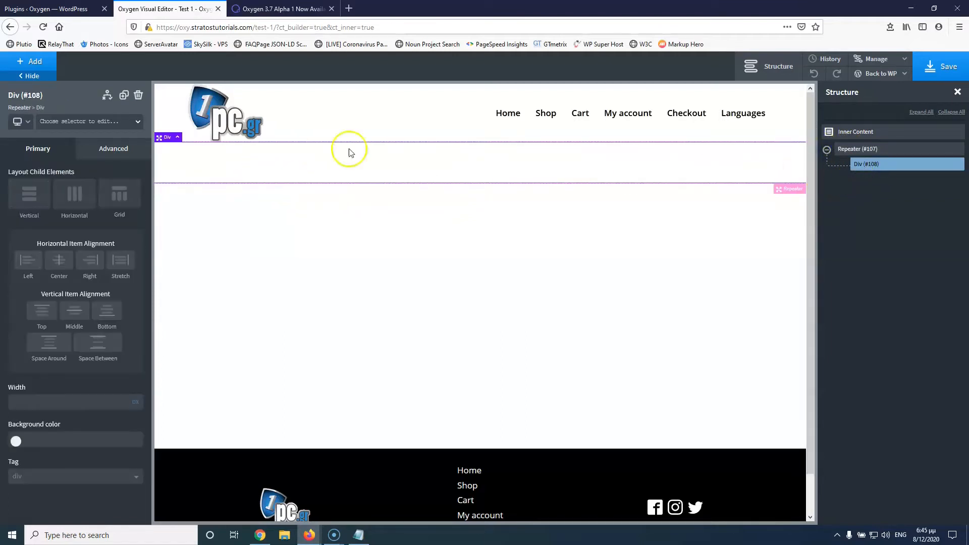
left_click(34, 62)
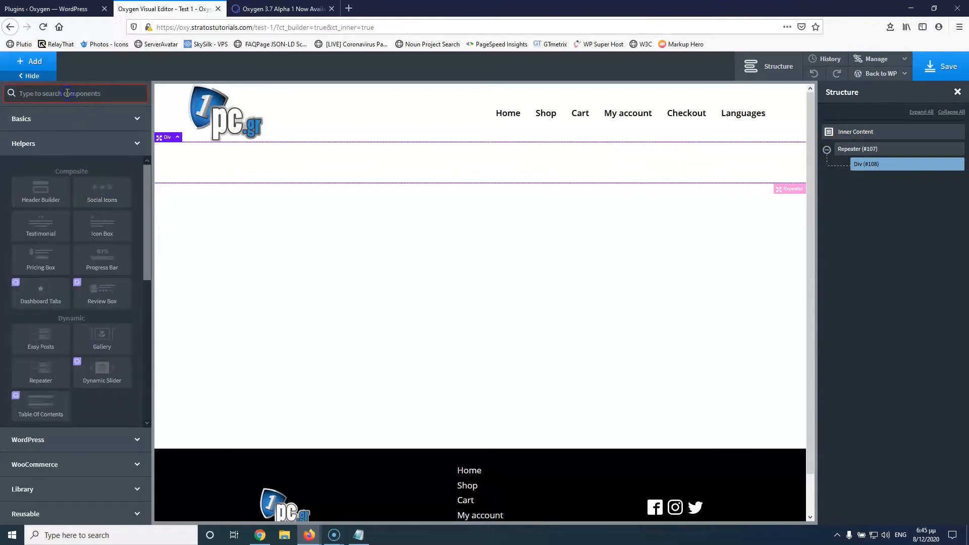
type("image")
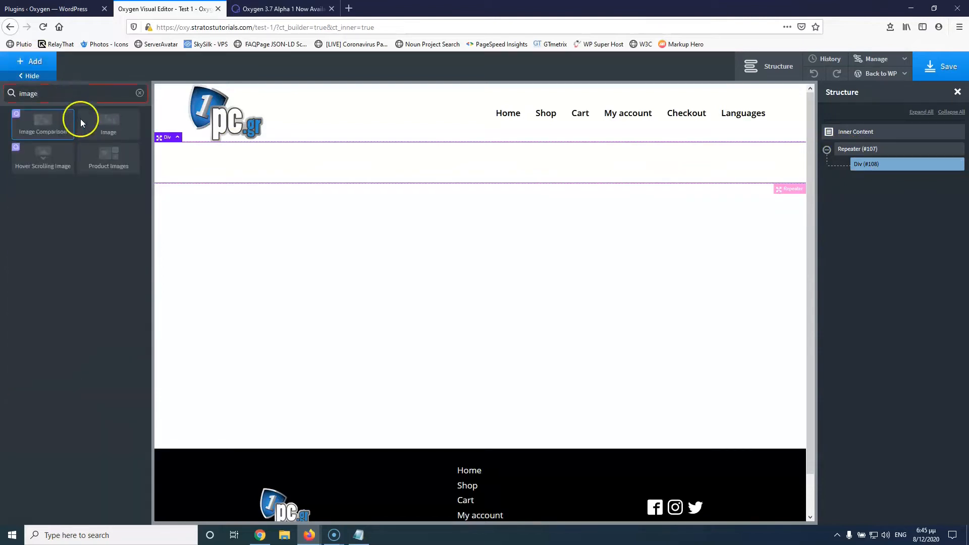
left_click(124, 132)
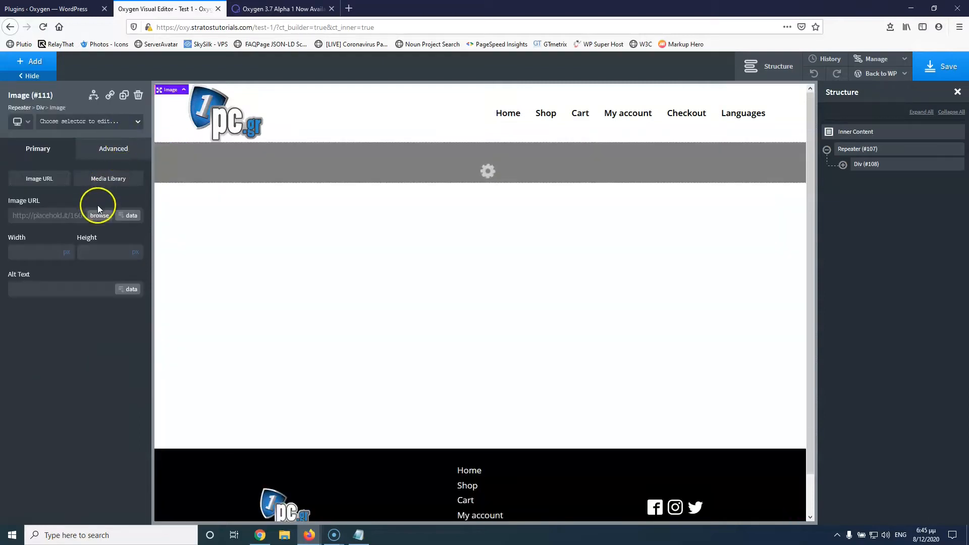
Step: Set the image's URL to the post's Featured Image through dynamic data
left_click(131, 216)
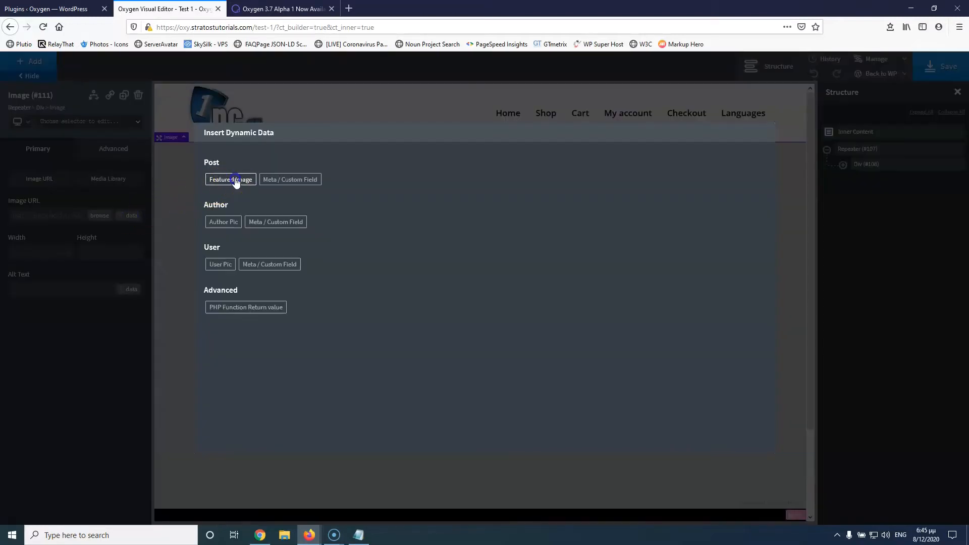
left_click(233, 179)
left_click(237, 192)
left_click(240, 233)
left_click(237, 320)
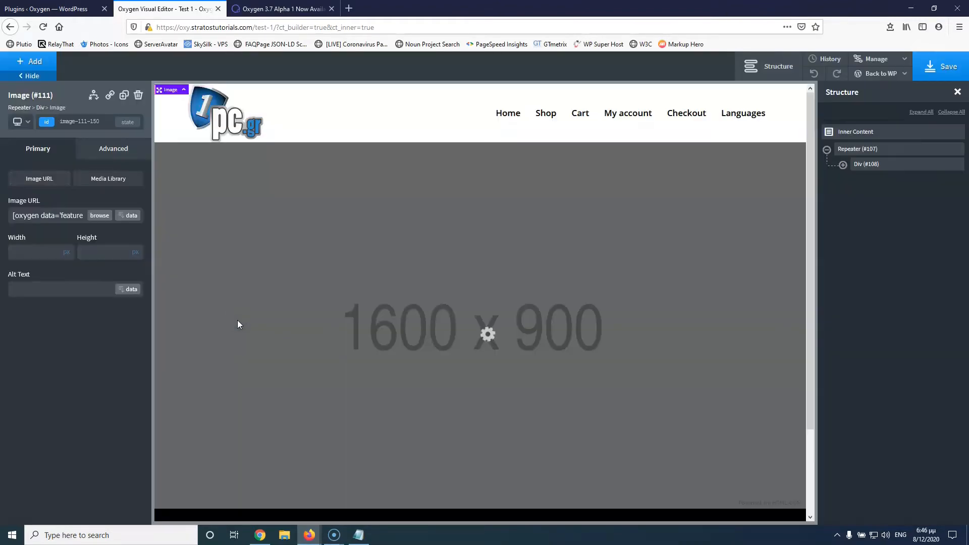
Step: Add a dynamic post Title heading below the image in the Repeater's div
left_click(34, 64)
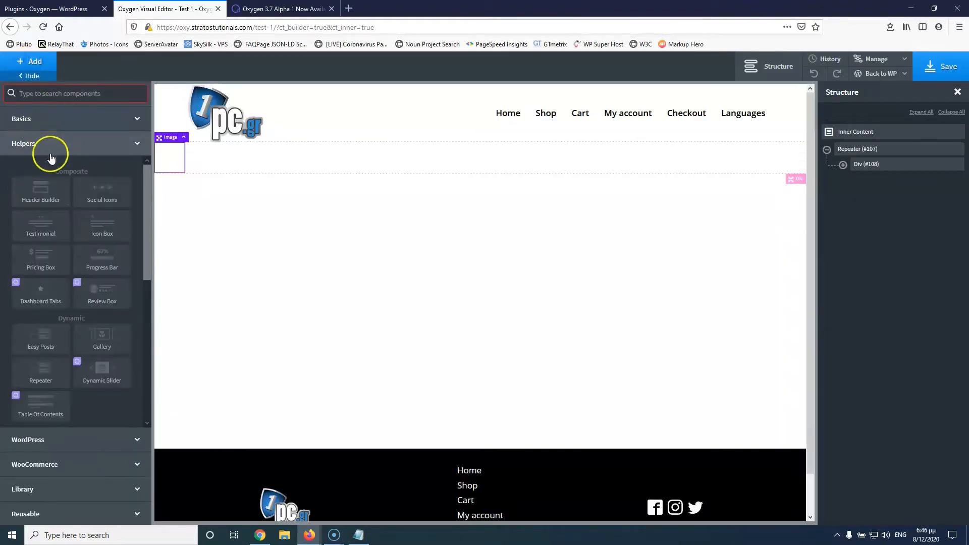
left_click(58, 441)
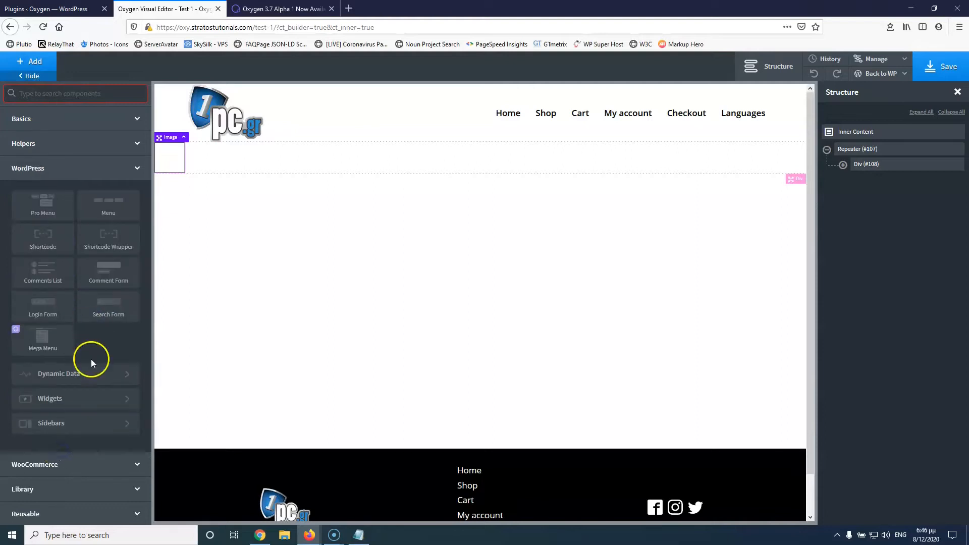
left_click(86, 373)
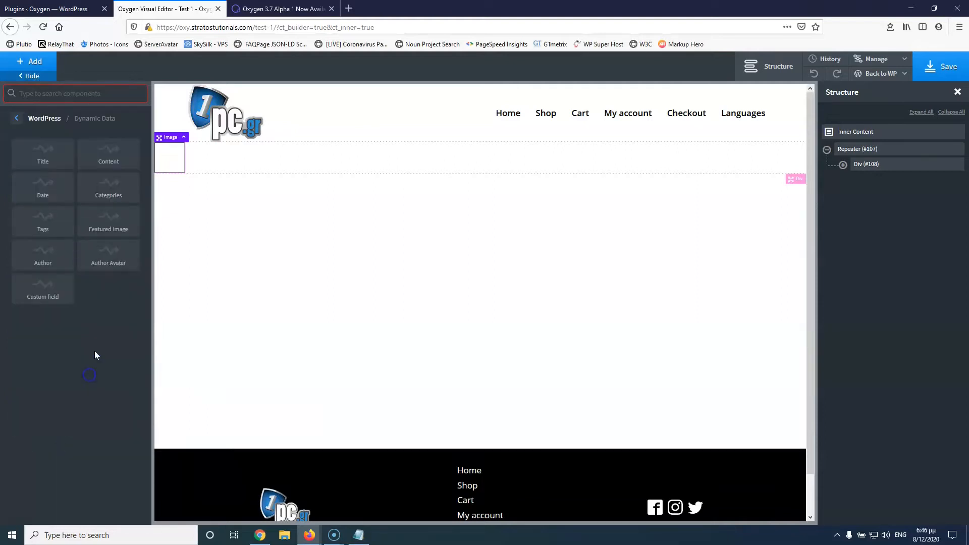
left_click(49, 151)
Step: Add a Button below the title and set its URL to the post's Permalink through dynamic data
left_click(37, 63)
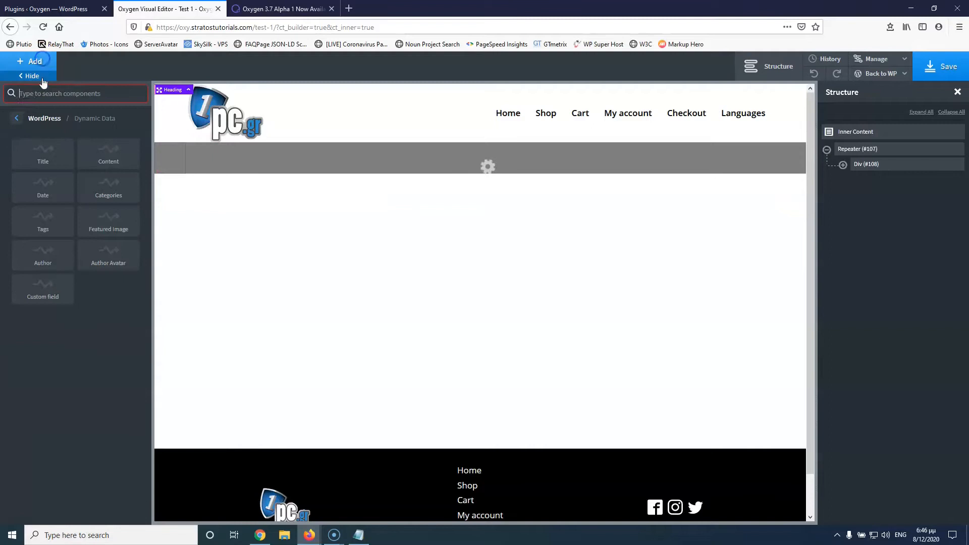
left_click(16, 118)
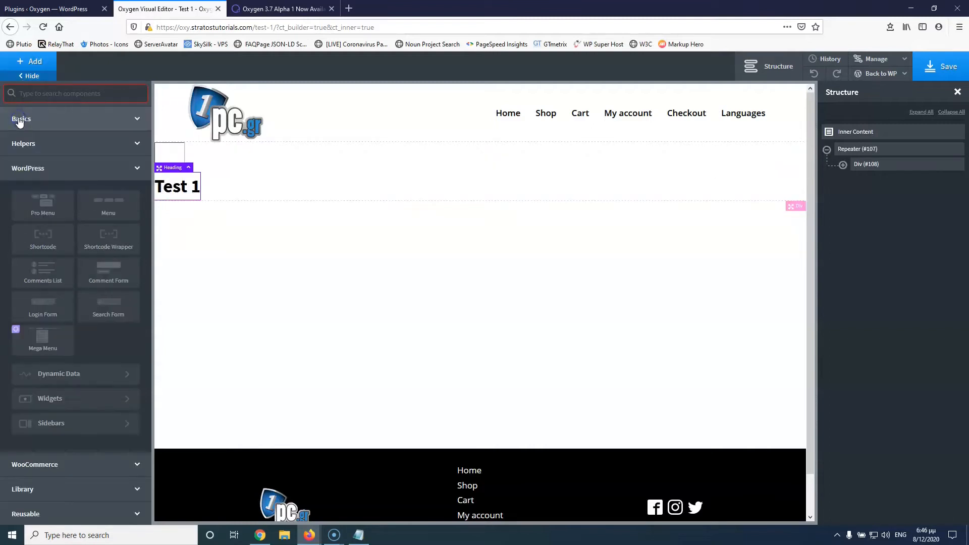
left_click(70, 96)
type("bu")
left_click(54, 126)
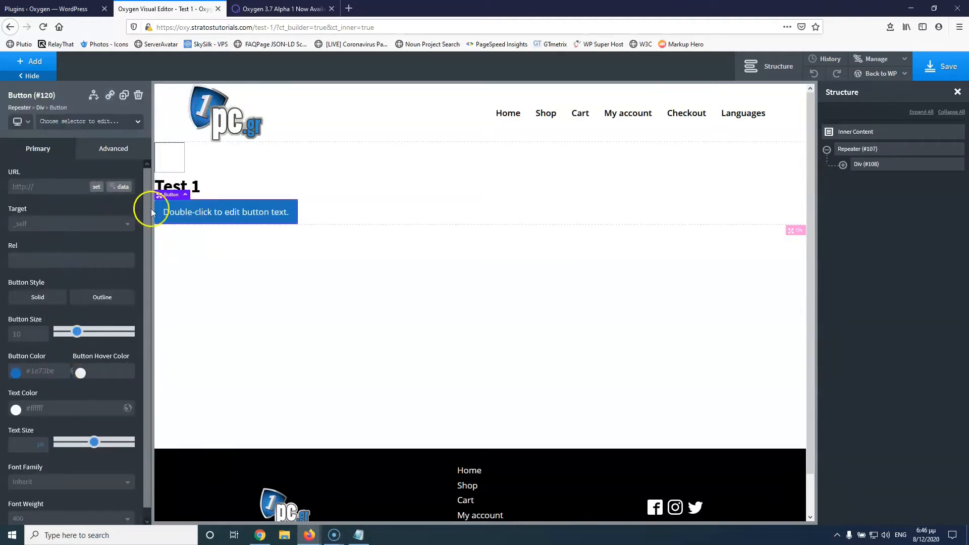
left_click(115, 189)
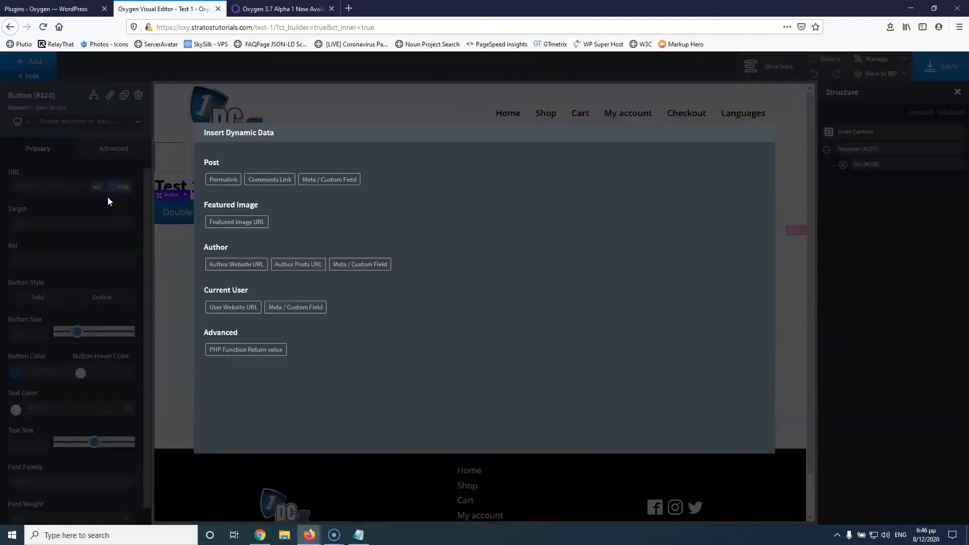
left_click(223, 179)
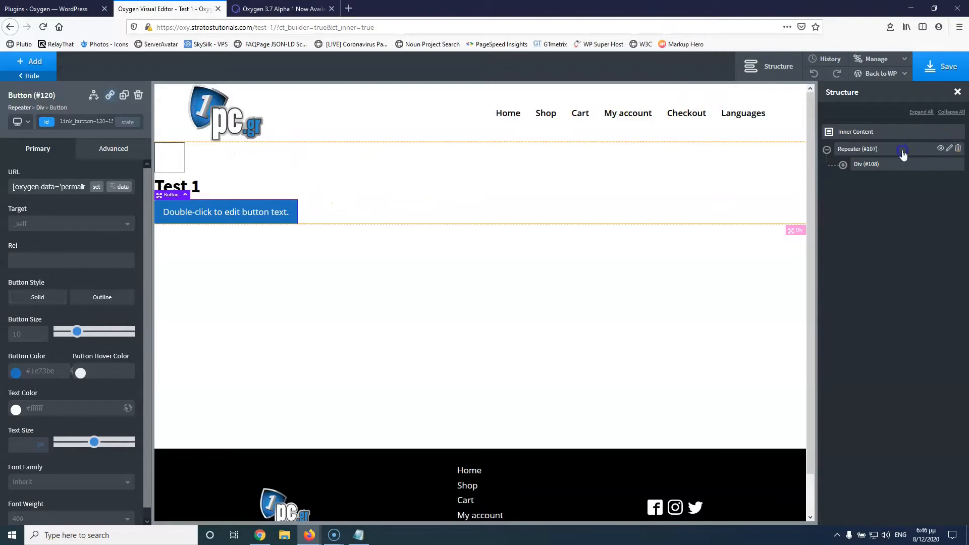
Step: Set the Repeater's query to custom with the post type "post", apply the query parameters and save the page
left_click(883, 151)
left_click(87, 185)
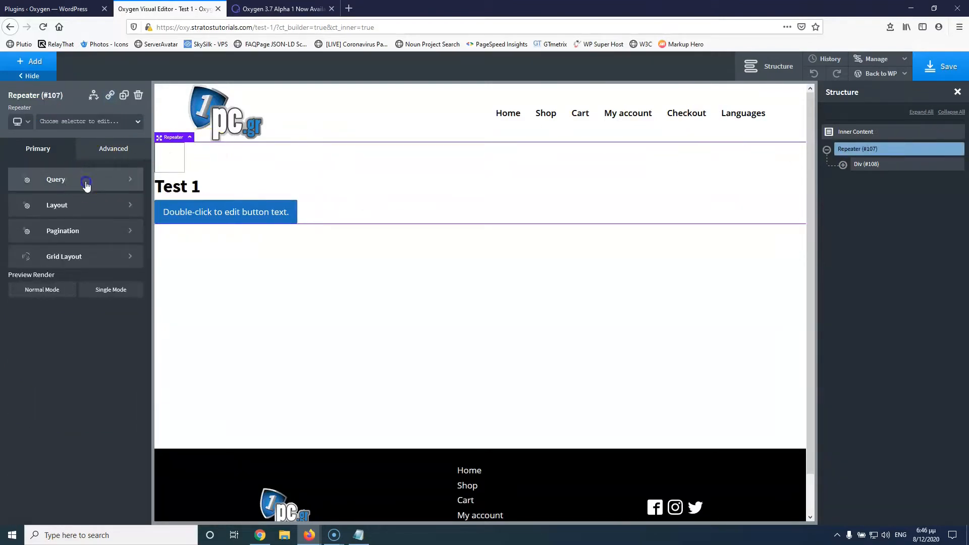
left_click(73, 217)
left_click(54, 255)
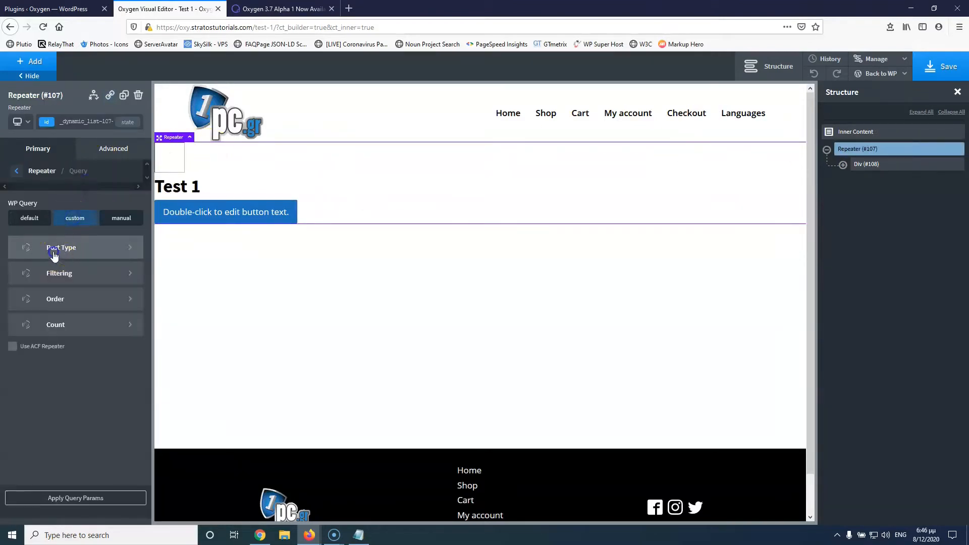
left_click(42, 214)
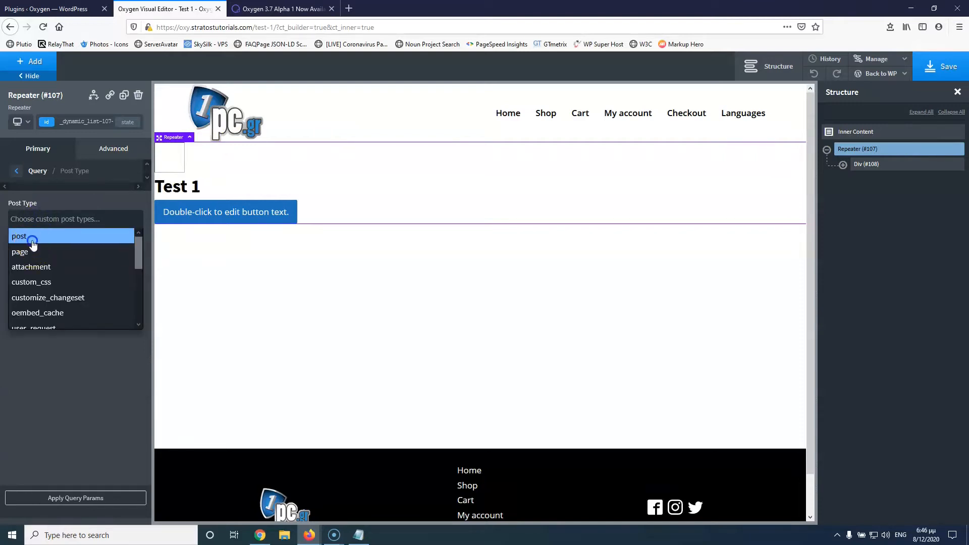
left_click(32, 240)
left_click(75, 499)
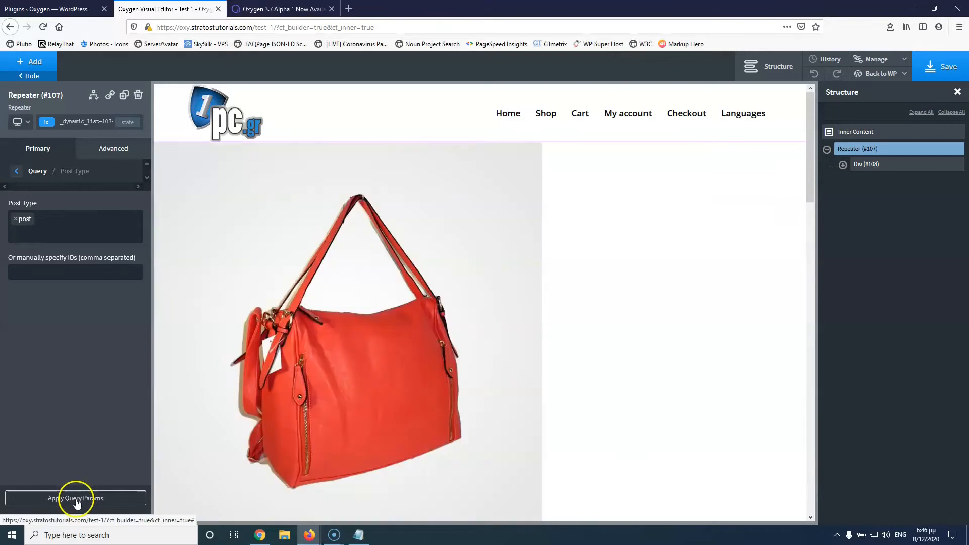
left_click(956, 70)
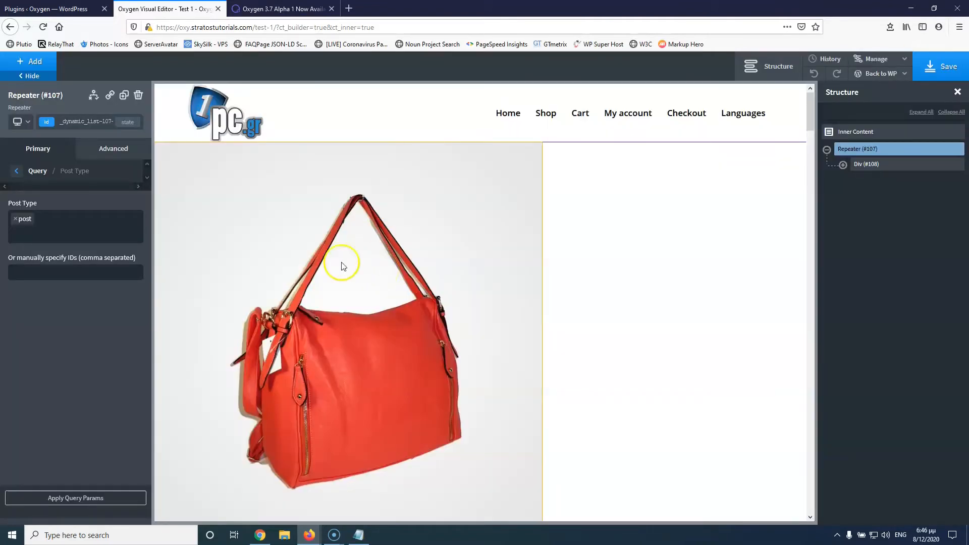
Step: Center the child elements of the Repeater's div horizontally
scroll(361, 284, "down", 5)
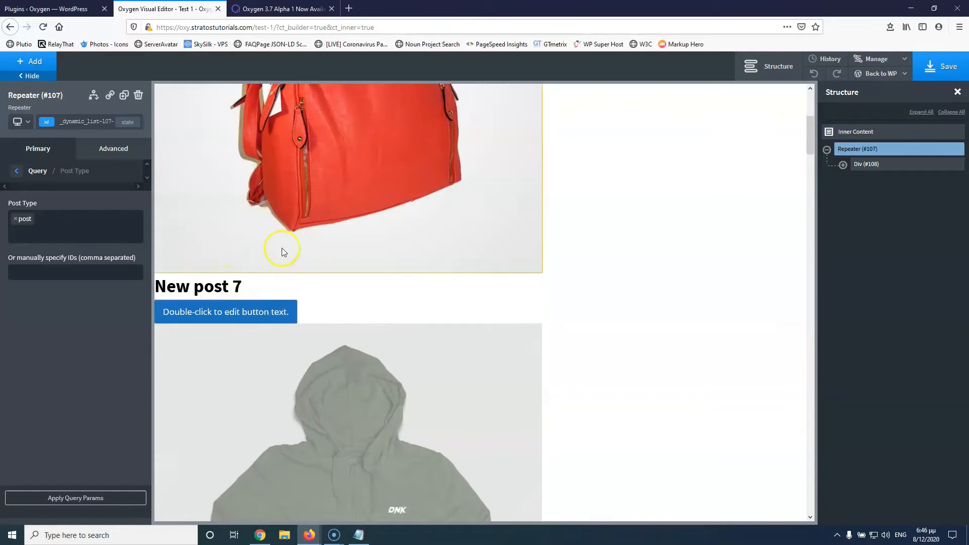
scroll(281, 253, "up", 5)
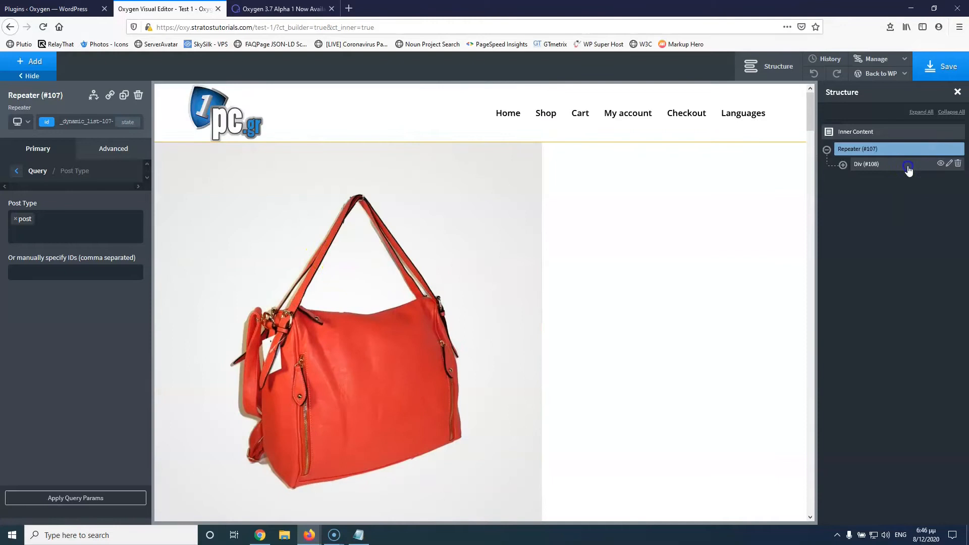
left_click(914, 165)
left_click(59, 272)
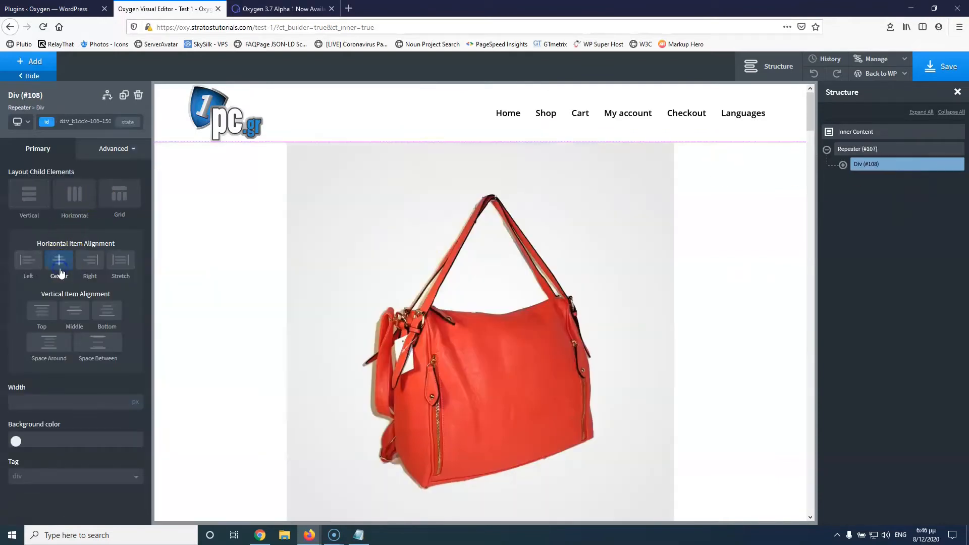
scroll(310, 296, "down", 4)
scroll(313, 269, "up", 1)
scroll(313, 269, "up", 3)
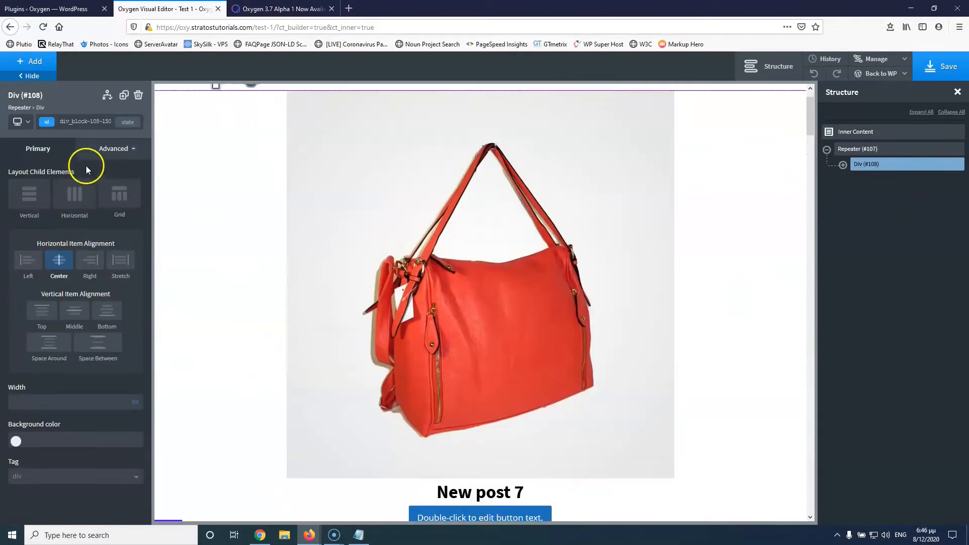
Step: Try a grid layout with a column count of 3 on the Repeater's inner div and save the page
left_click(122, 202)
left_click(36, 276)
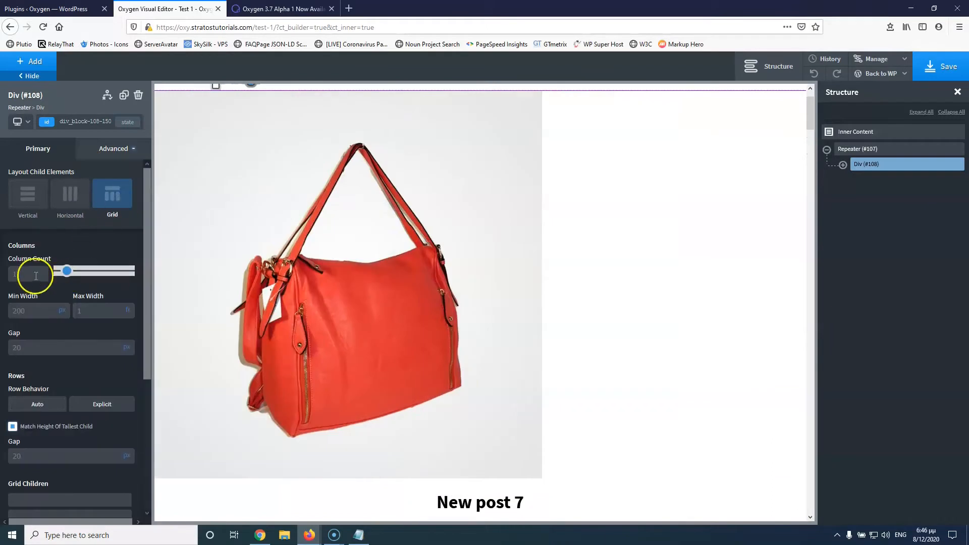
type("3")
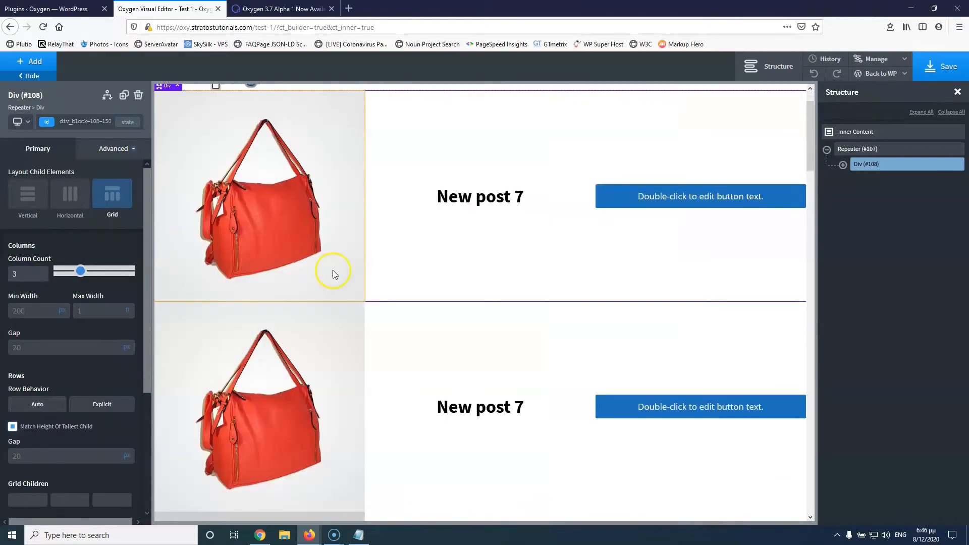
scroll(357, 235, "up", 1)
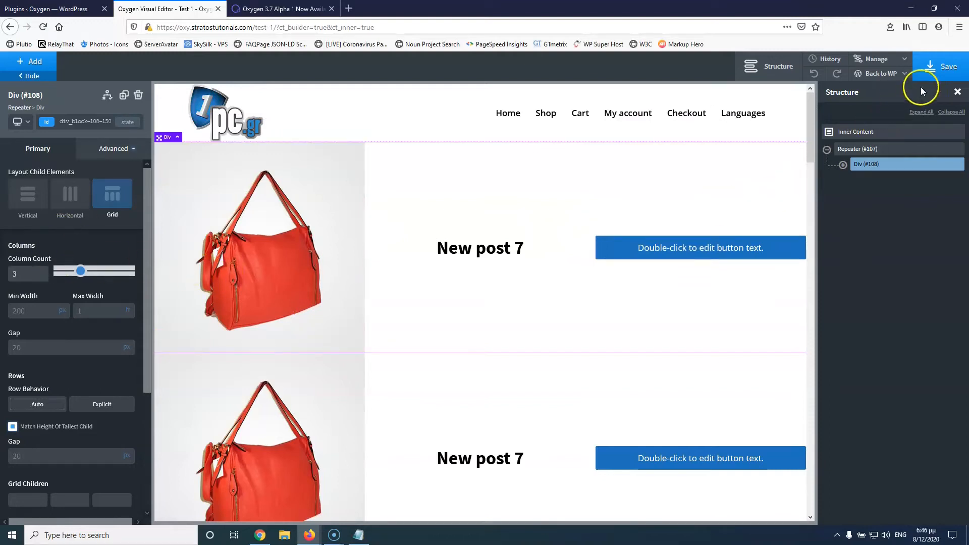
left_click(944, 75)
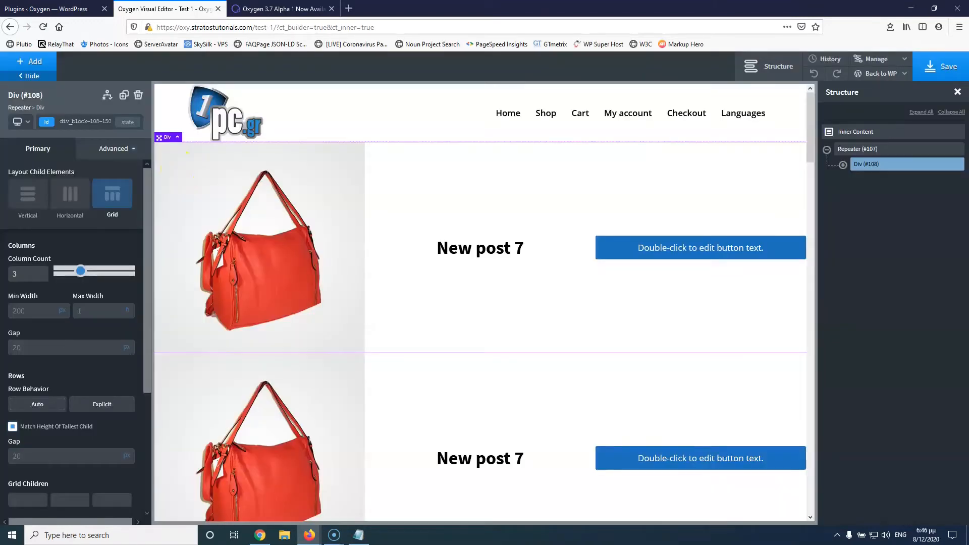
Step: Clear the inner div's column count and return its child layout to Vertical
double_click(17, 275)
key("BackSpace")
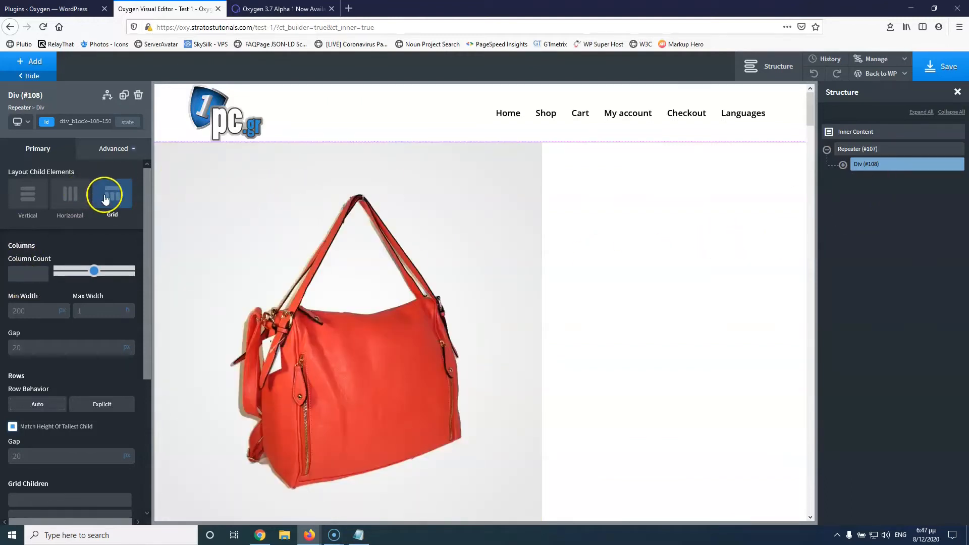
left_click(27, 196)
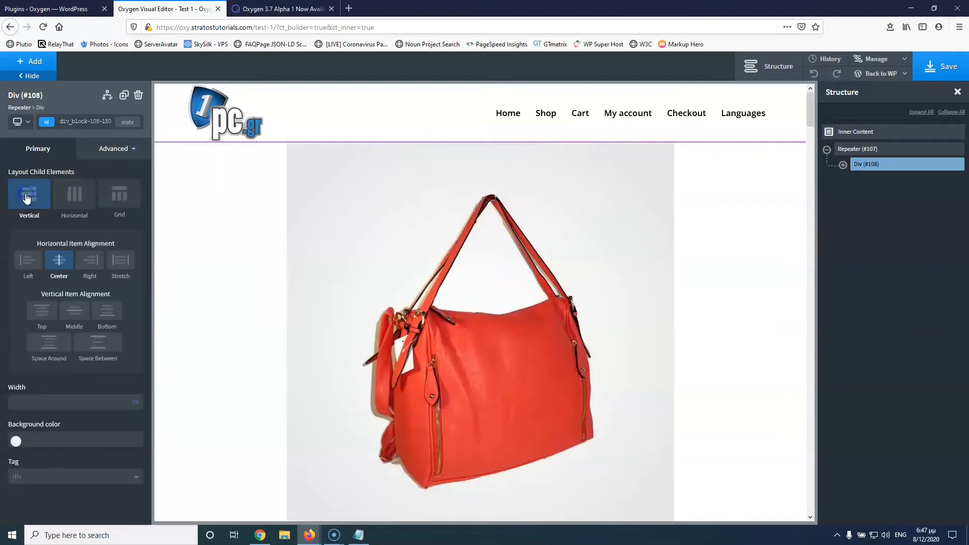
Step: Set the Repeater's own layout to Grid with a column count of 3
left_click(913, 148)
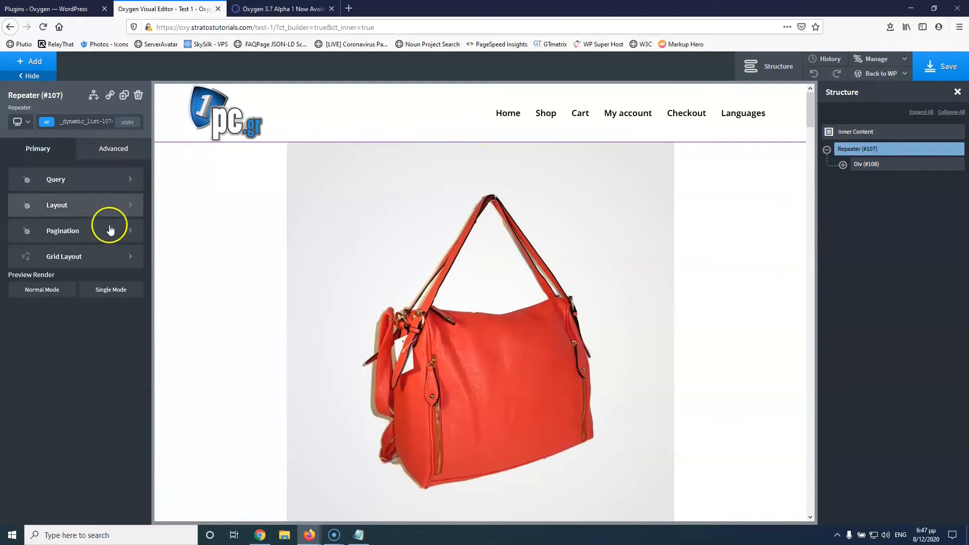
left_click(88, 264)
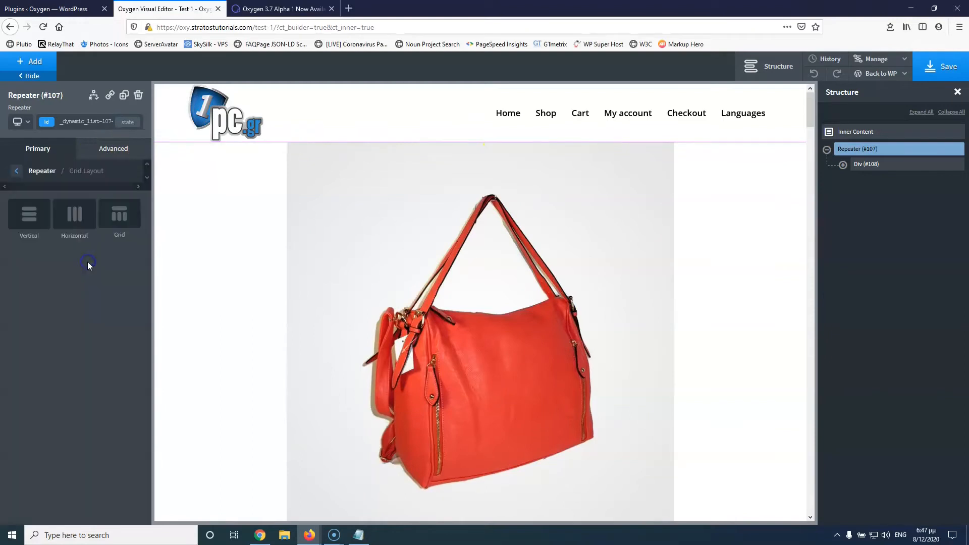
left_click(120, 224)
type("3")
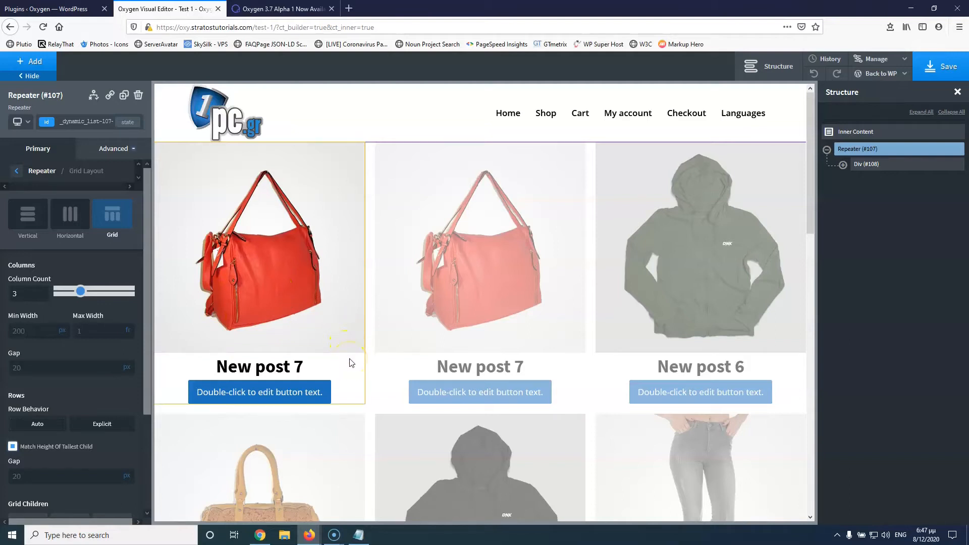
Step: Set the column span of the Repeater's first grid child to 2
scroll(89, 341, "down", 3)
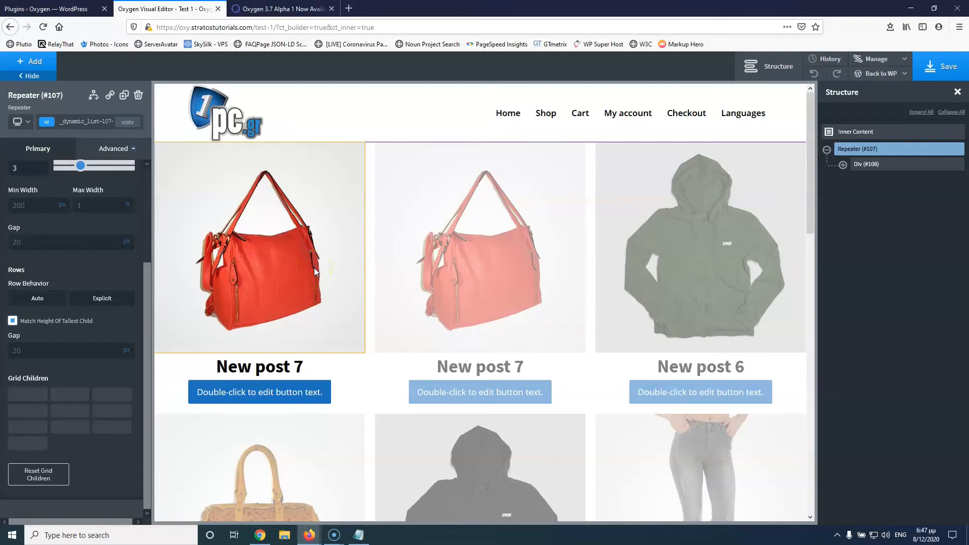
left_click(31, 395)
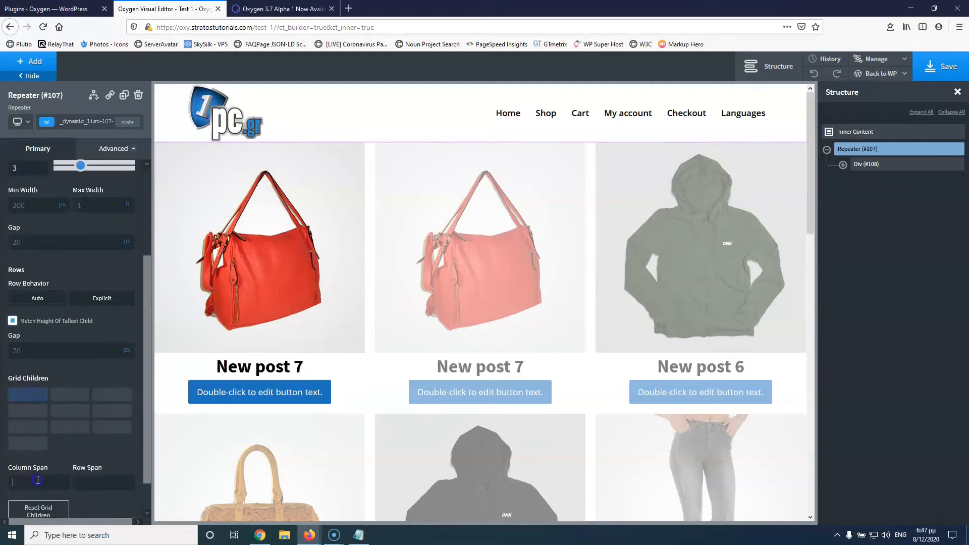
left_click(38, 480)
type("2")
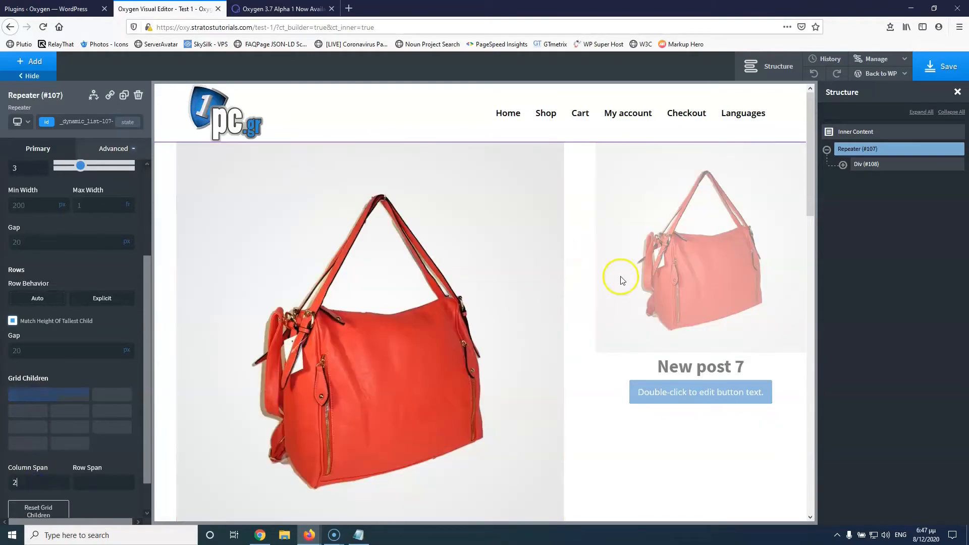
scroll(339, 379, "down", 3)
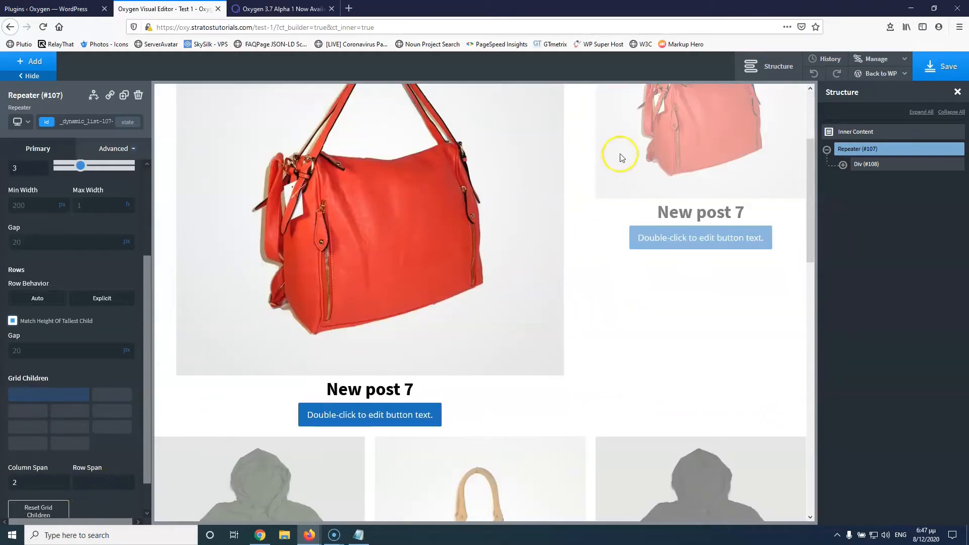
Step: Set the row span of the Repeater's second grid child to 2
left_click(114, 394)
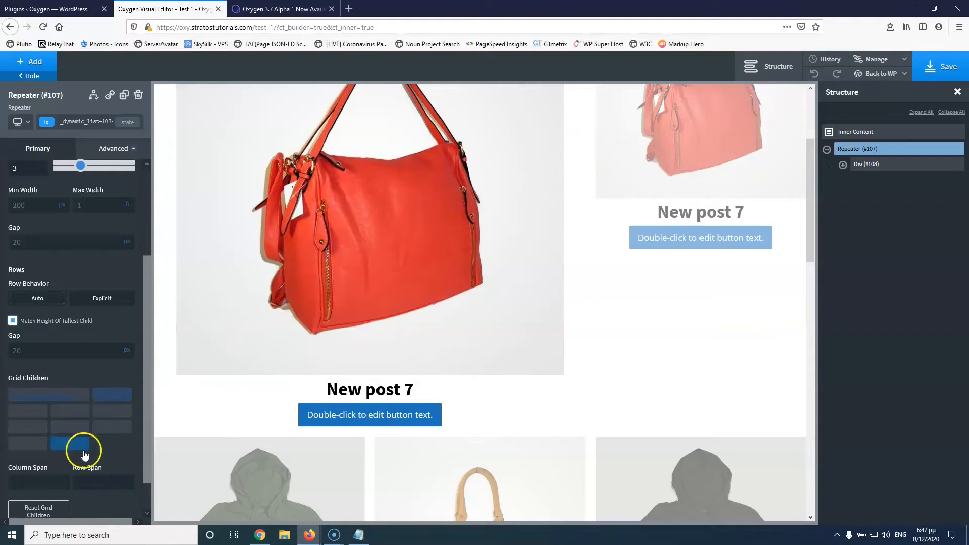
left_click(93, 480)
type("2")
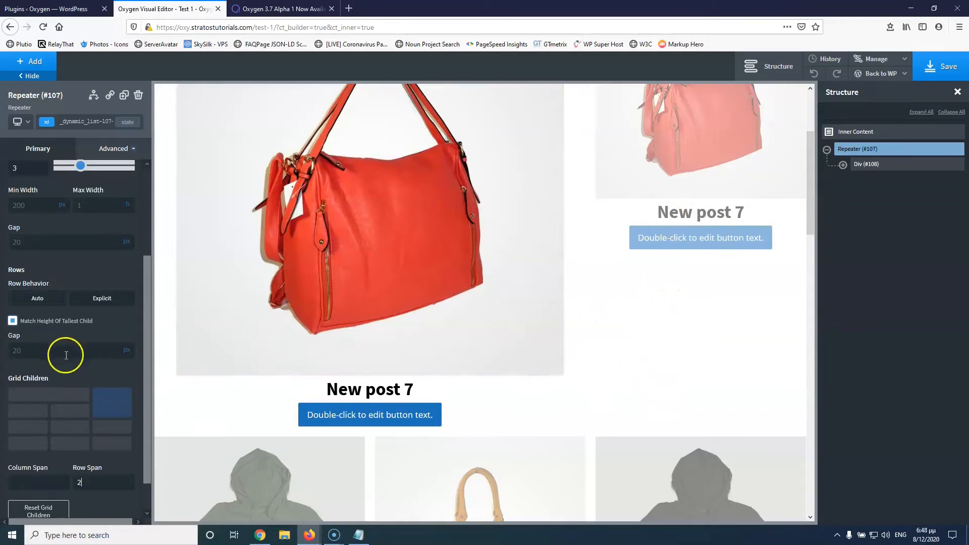
scroll(683, 247, "up", 2)
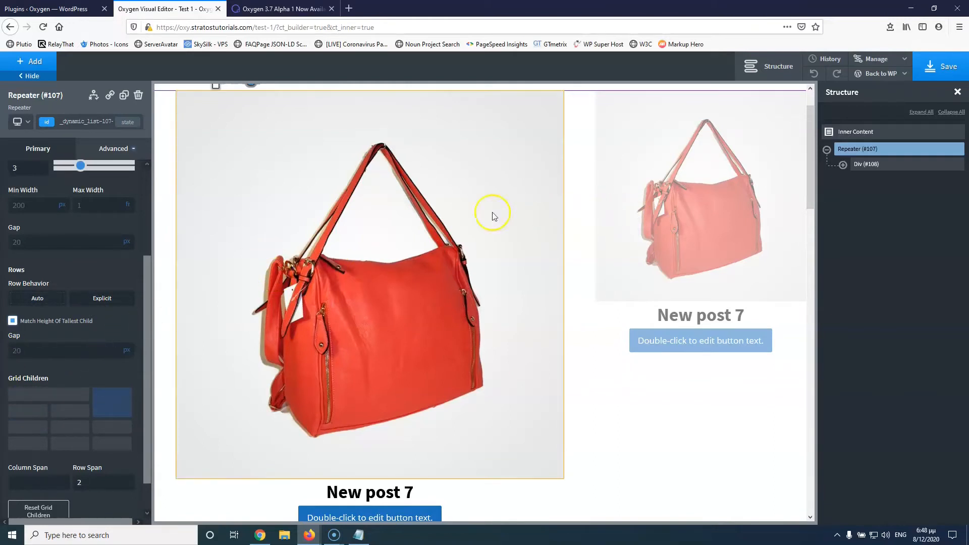
Step: Try a width of 100% on the Repeater's featured image
left_click(454, 217)
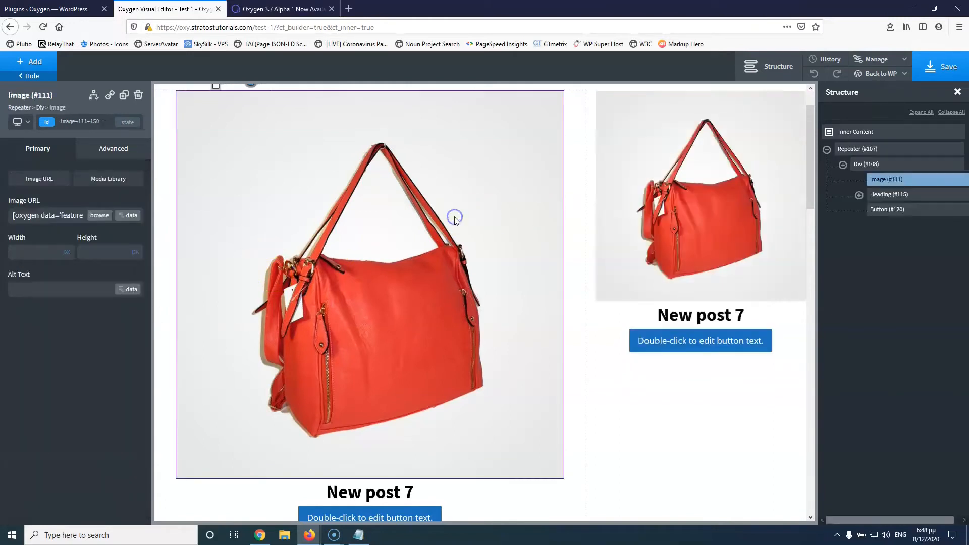
left_click(93, 147)
left_click(42, 155)
left_click(30, 249)
type("100")
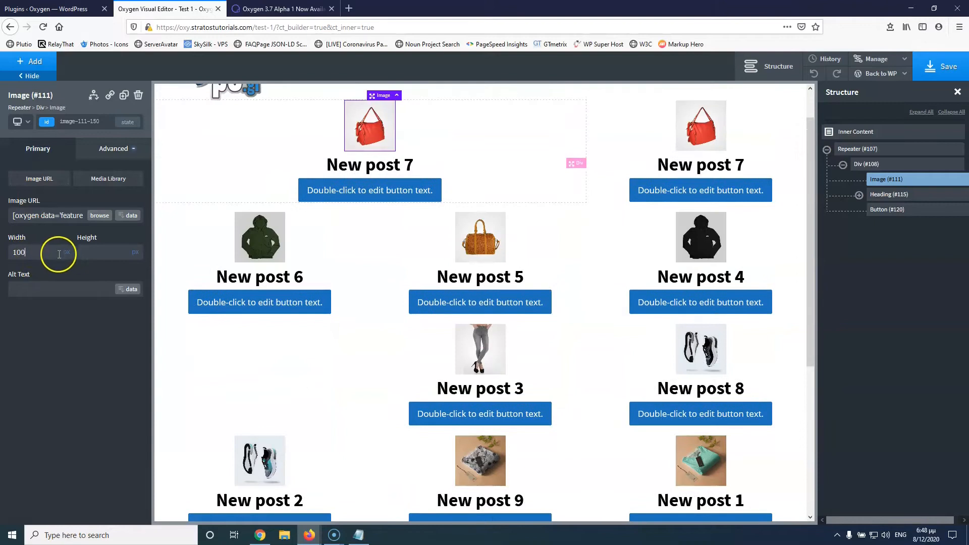
left_click(66, 252)
left_click(71, 247)
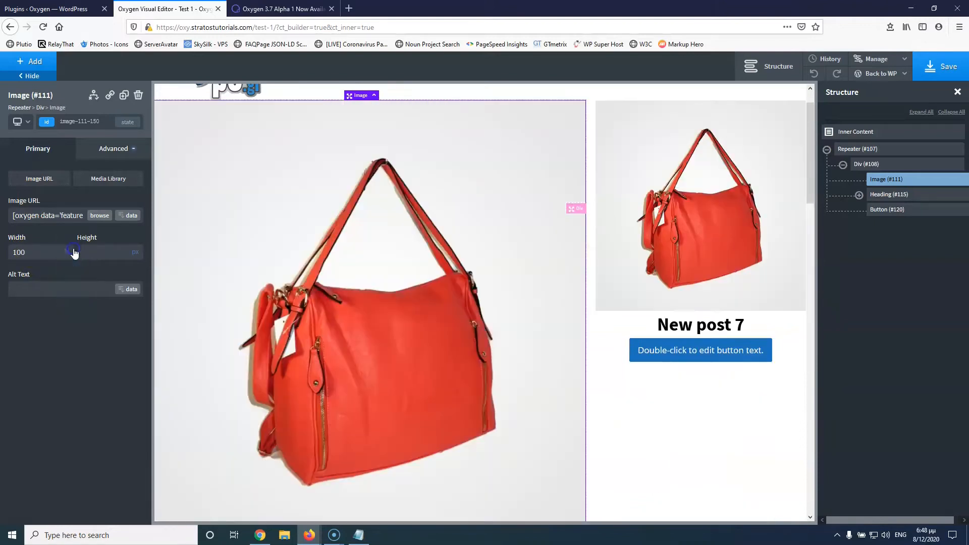
Step: Try a height of 100% on the featured image and check how the images fill the grid cells
type("100")
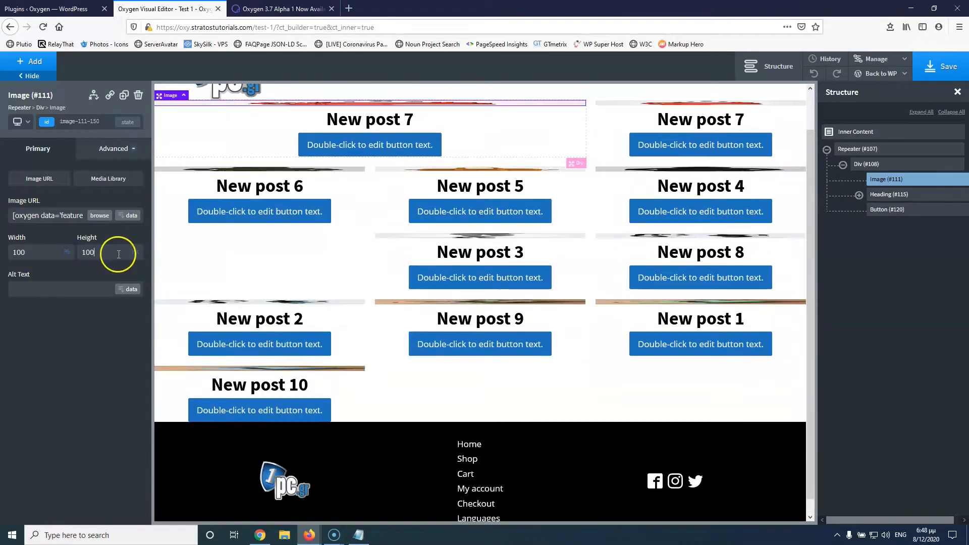
left_click(135, 251)
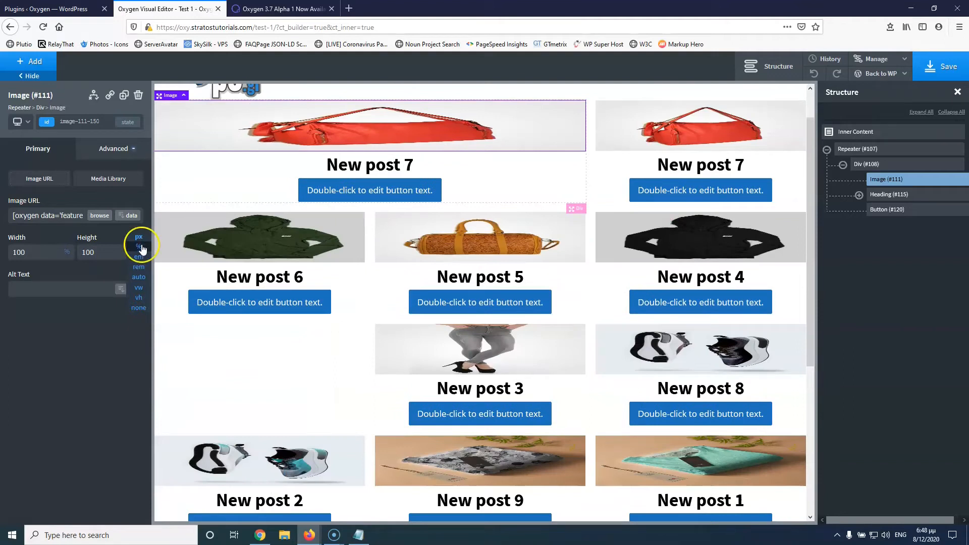
left_click(140, 246)
scroll(695, 278, "down", 4)
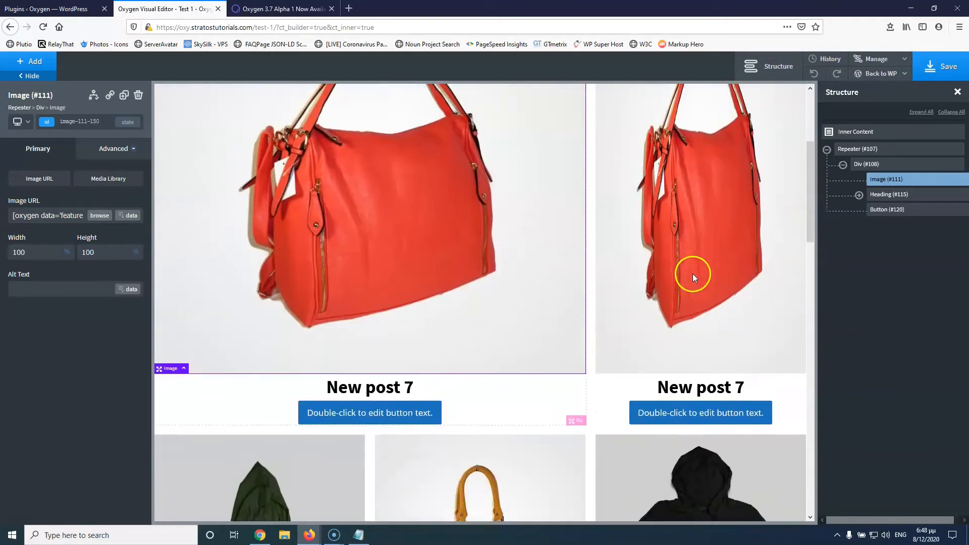
scroll(695, 278, "up", 4)
scroll(689, 274, "down", 4)
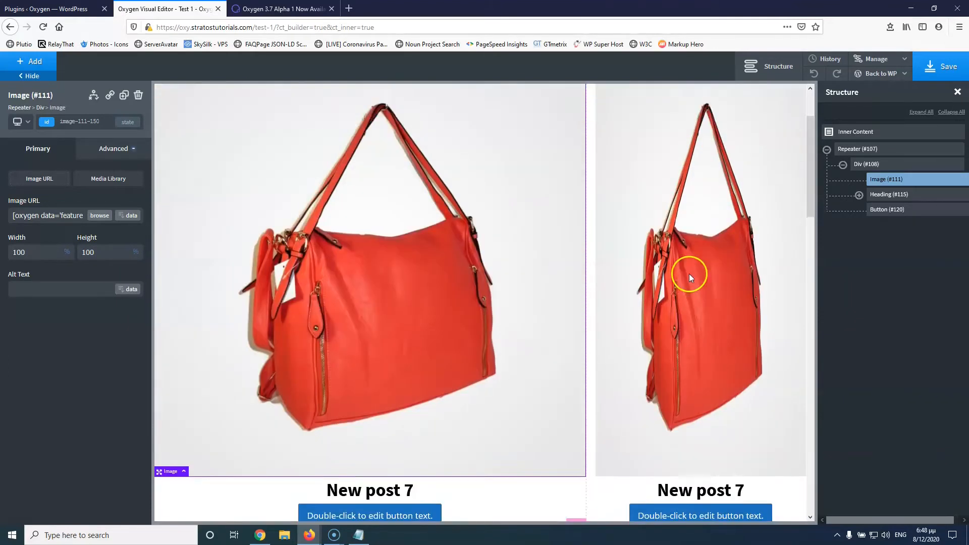
scroll(686, 274, "up", 3)
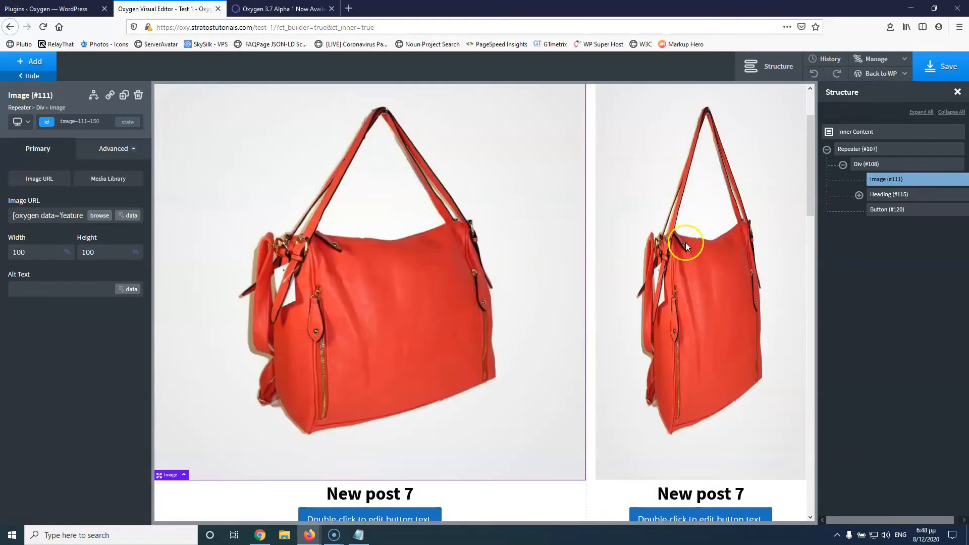
Step: Clear the featured image's height and width values
double_click(91, 253)
key("BackSpace")
double_click(40, 250)
key("BackSpace")
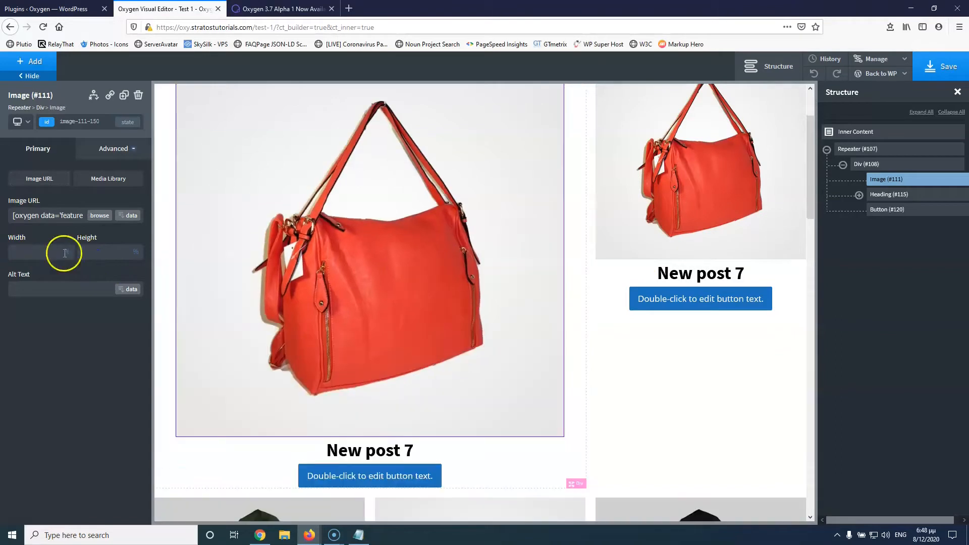
scroll(319, 271, "up", 2)
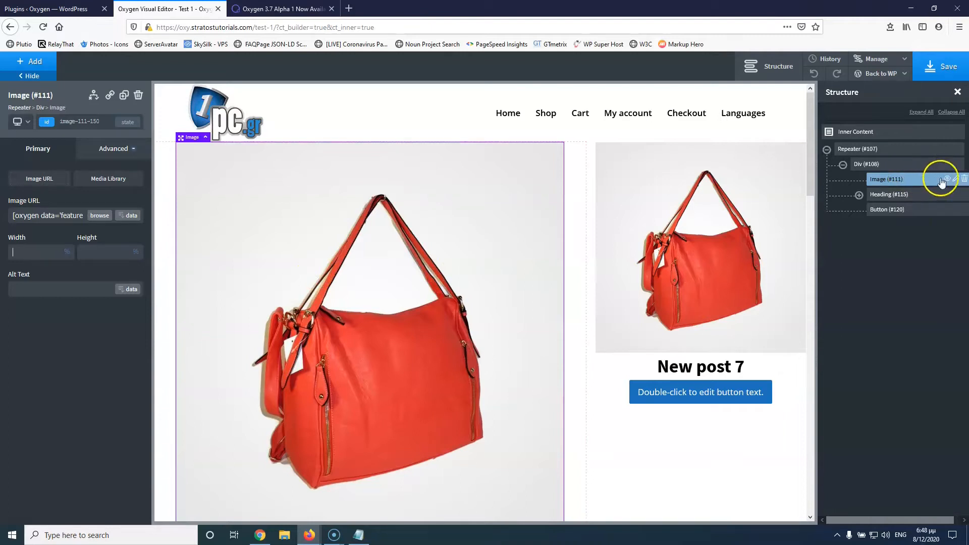
Step: Add a new Div after the image in the Repeater's div and delete the image
left_click(37, 66)
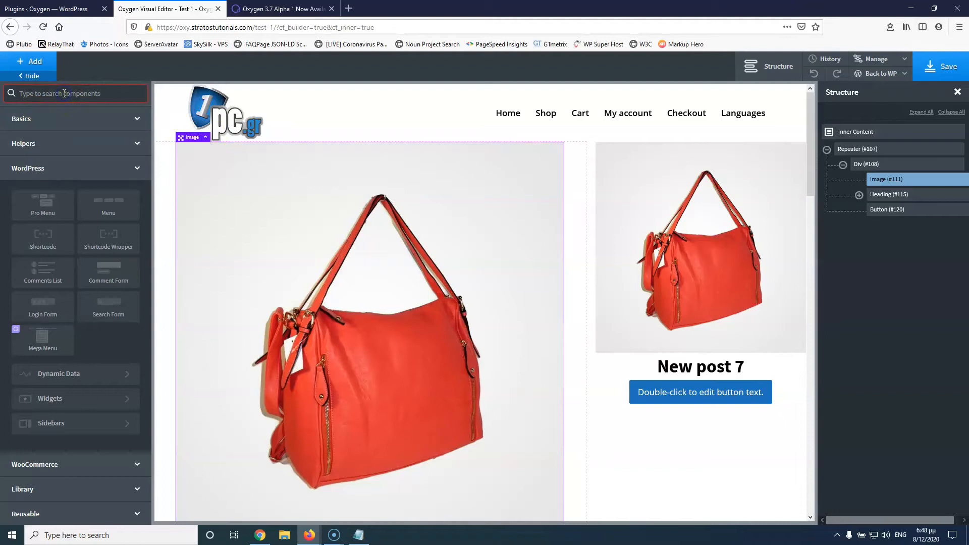
type("div")
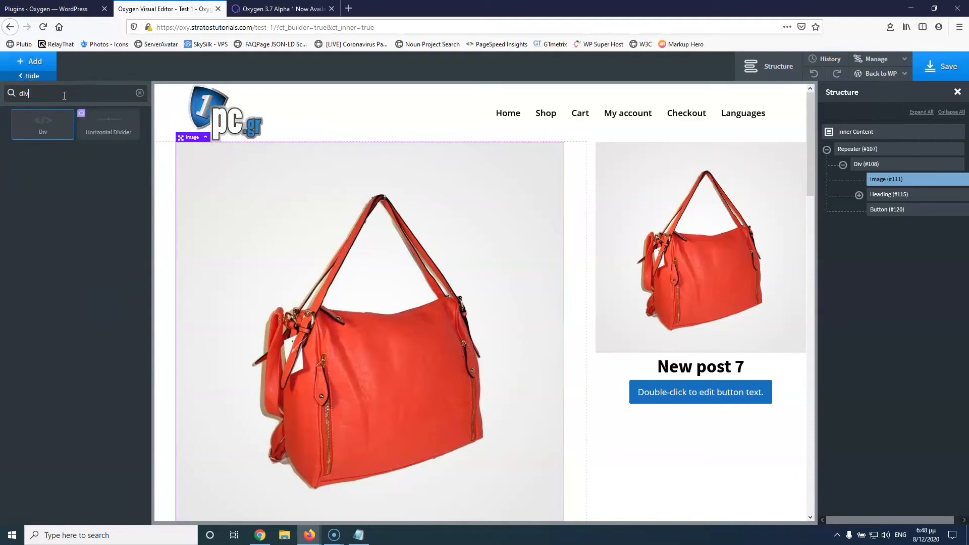
left_click(43, 121)
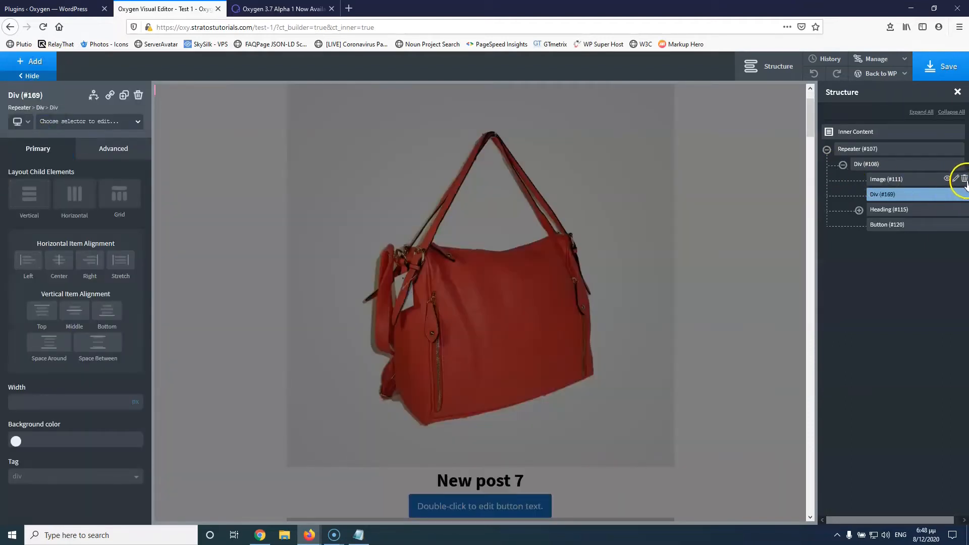
left_click_drag(952, 189, 916, 181)
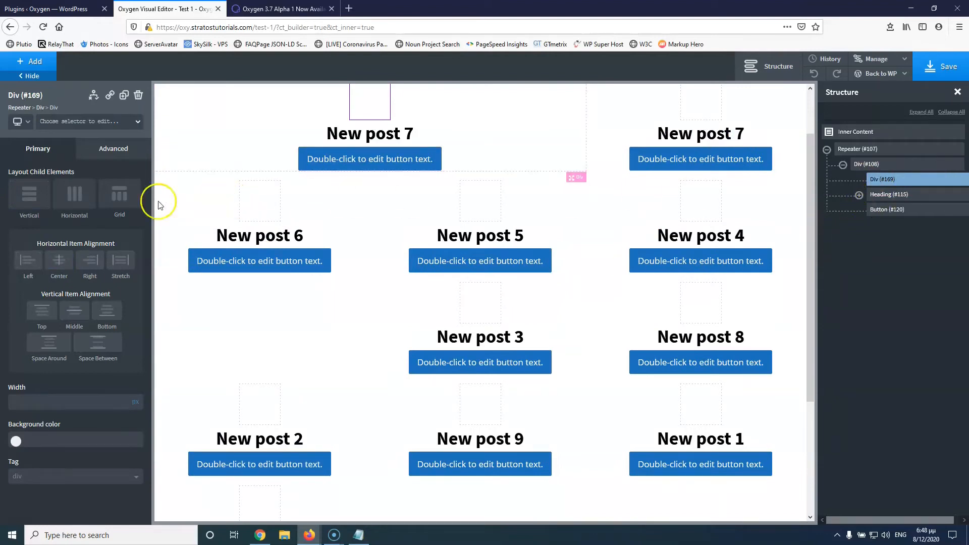
Step: Set the new Div's background image to the post's featured image through dynamic data, choosing an image size
left_click(106, 153)
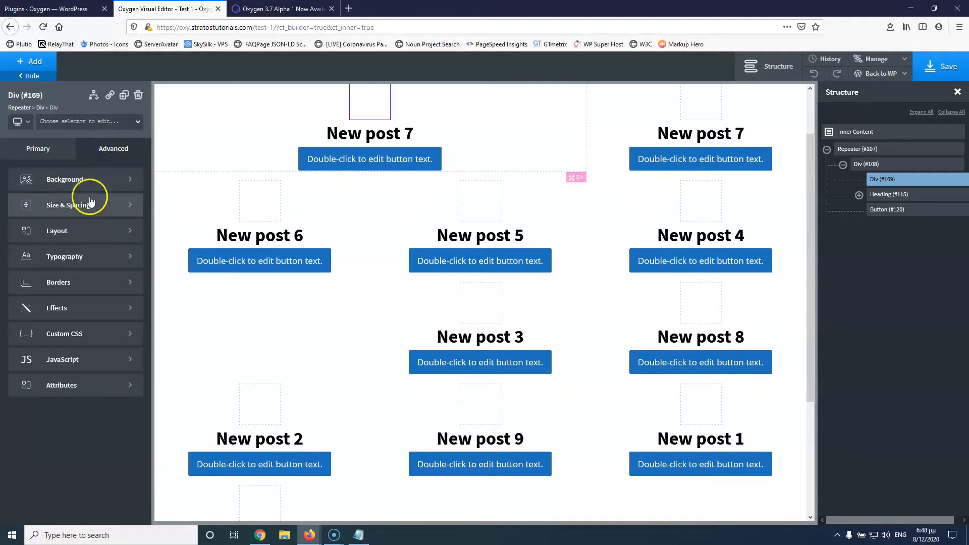
left_click(89, 182)
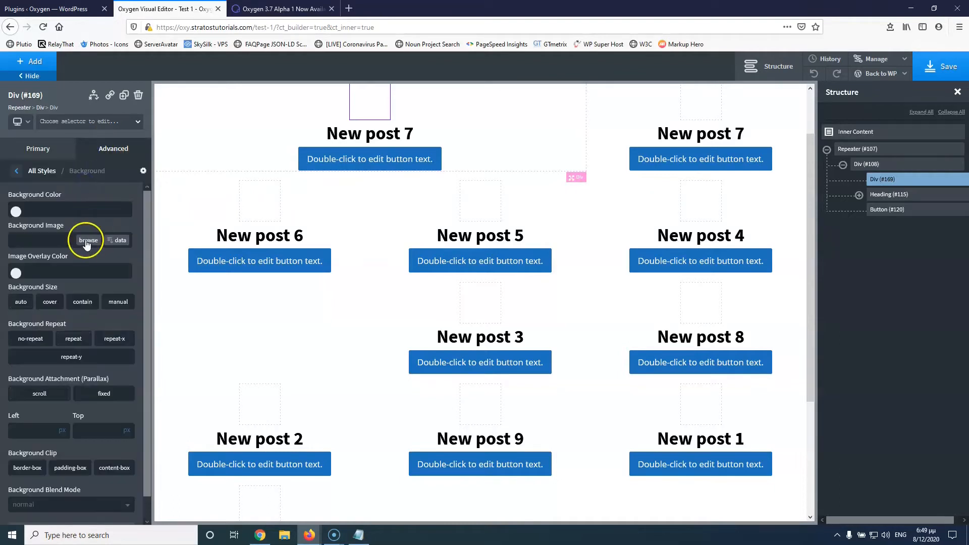
left_click(118, 241)
left_click(225, 184)
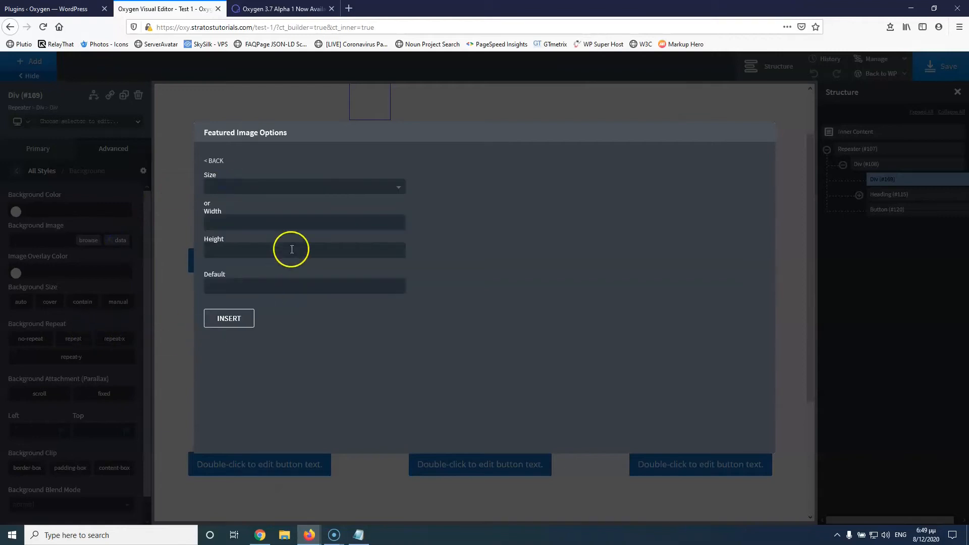
left_click(269, 192)
left_click(242, 232)
left_click(228, 321)
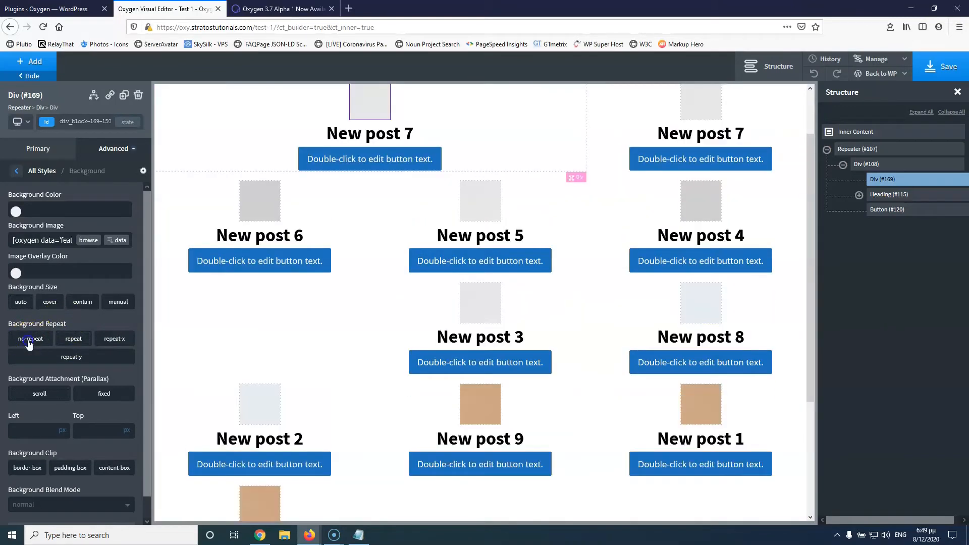
Step: Set the Div's background to no-repeat with cover size, positioned at 50% left and 50% top
left_click(29, 338)
left_click(49, 303)
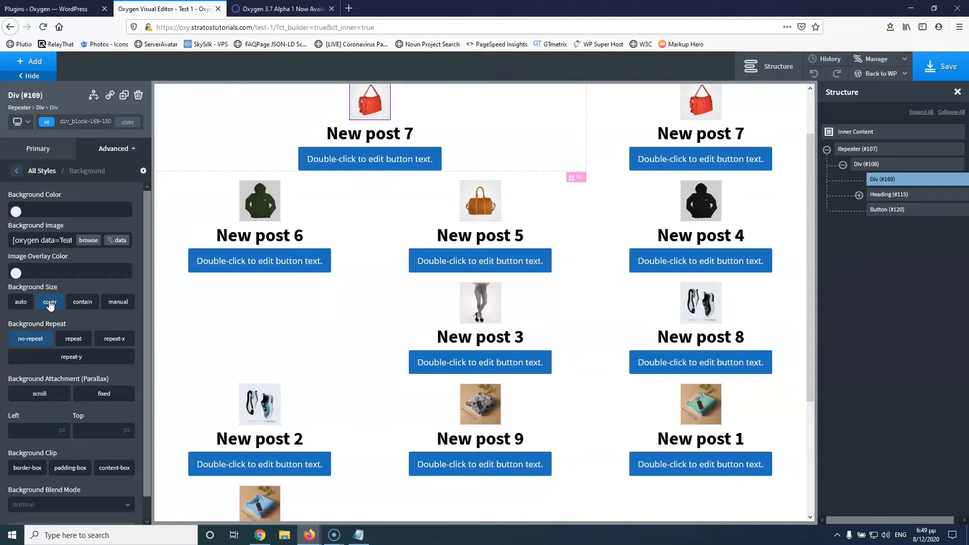
left_click(40, 432)
type("50")
left_click(64, 431)
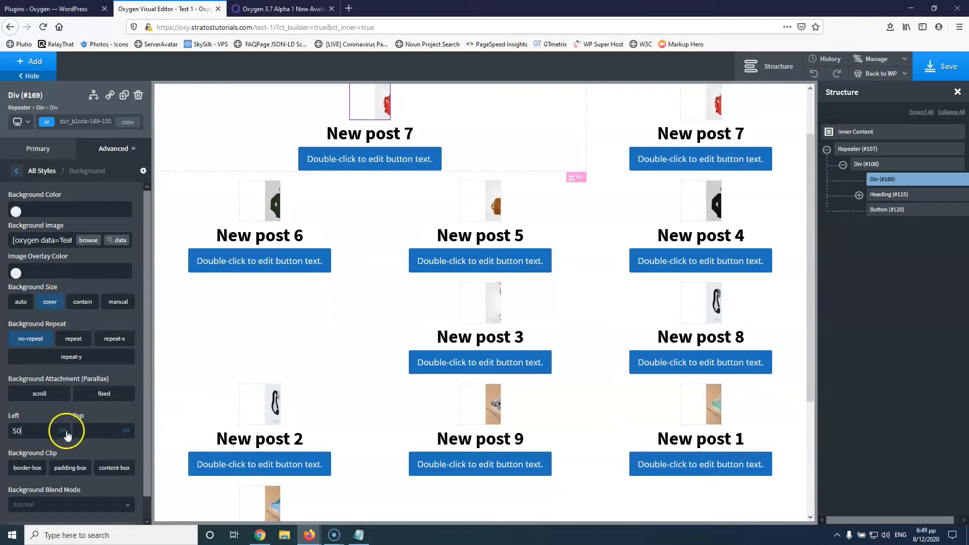
left_click(66, 425)
left_click(94, 432)
type("50")
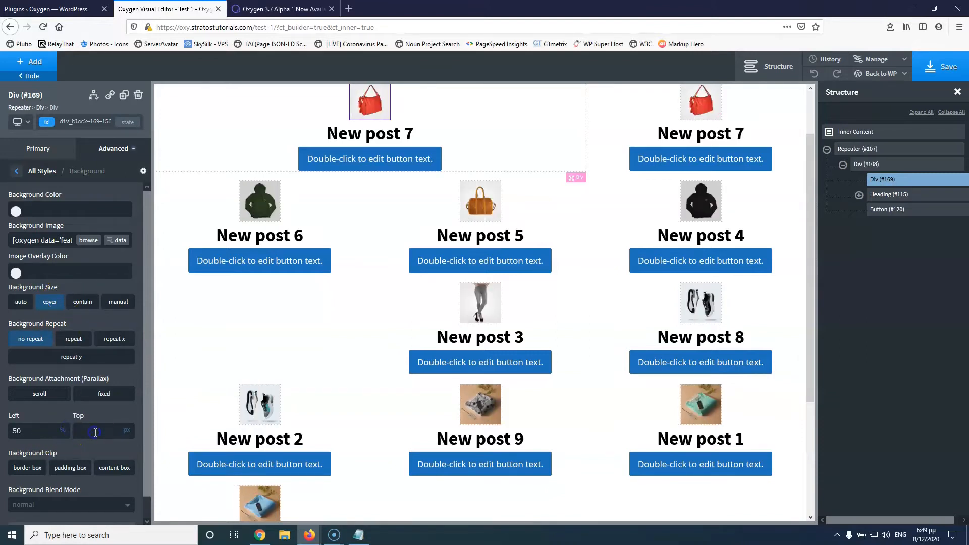
left_click(124, 435)
left_click(126, 425)
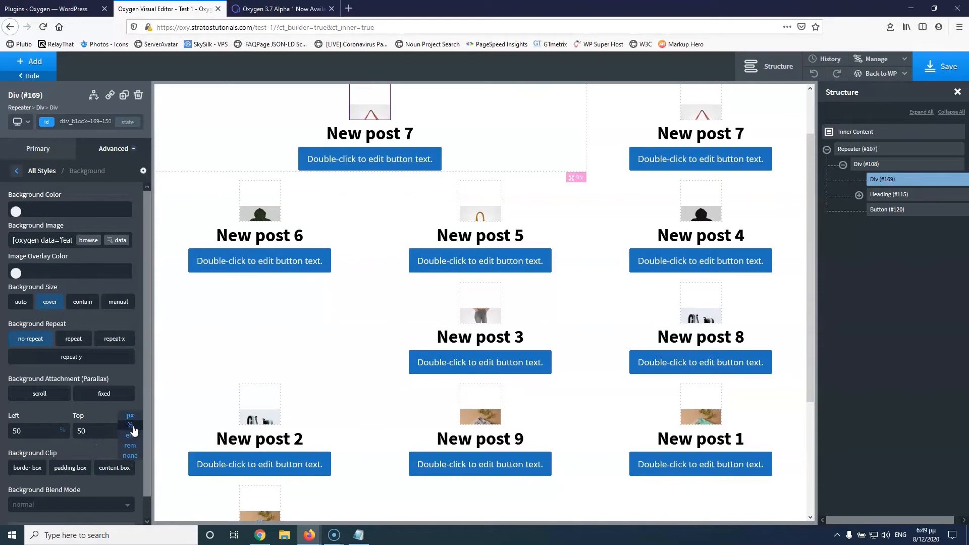
left_click(17, 170)
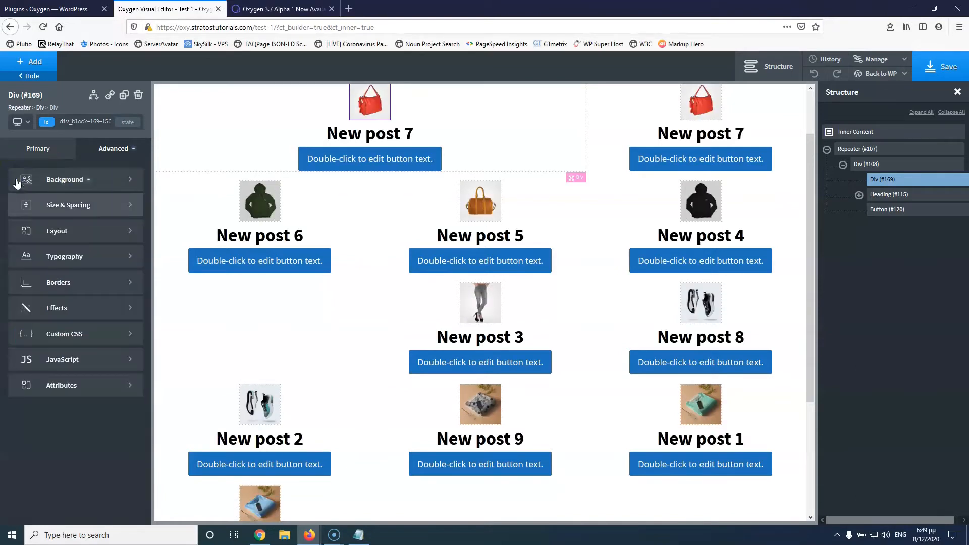
Step: Set both the width and the height of the background image Div to 100%
left_click(71, 211)
left_click(21, 287)
type("100")
left_click(45, 288)
left_click(49, 285)
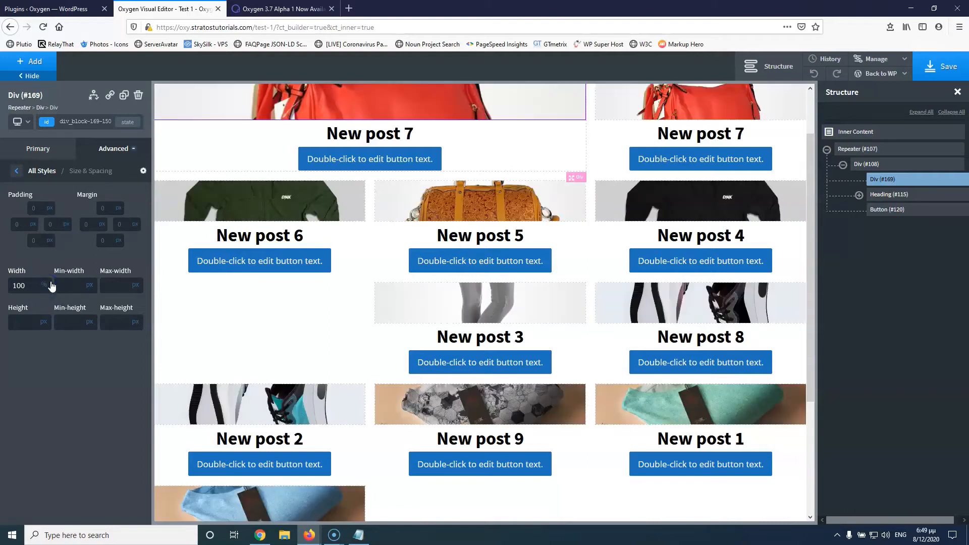
left_click(26, 323)
type("100")
left_click(43, 322)
left_click(48, 318)
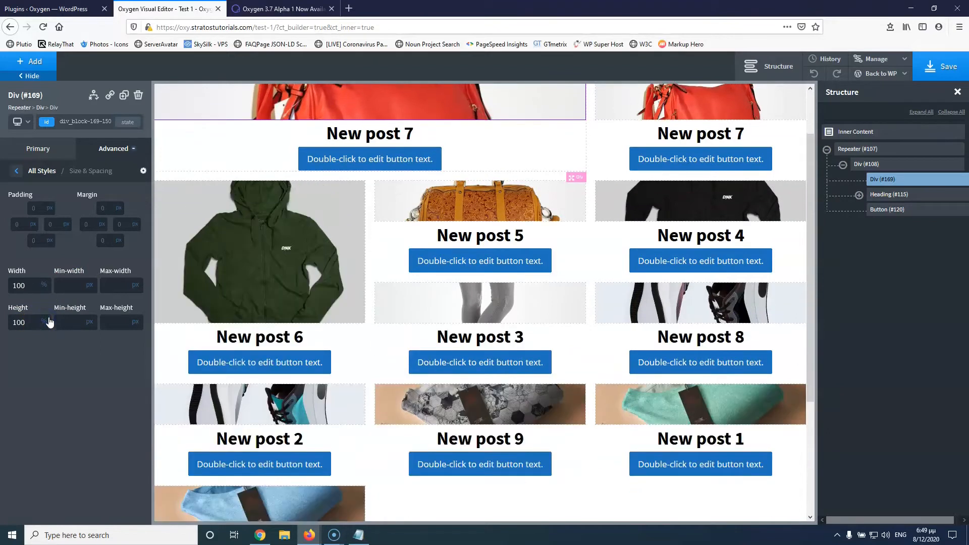
left_click(648, 341)
scroll(648, 343, "up", 2)
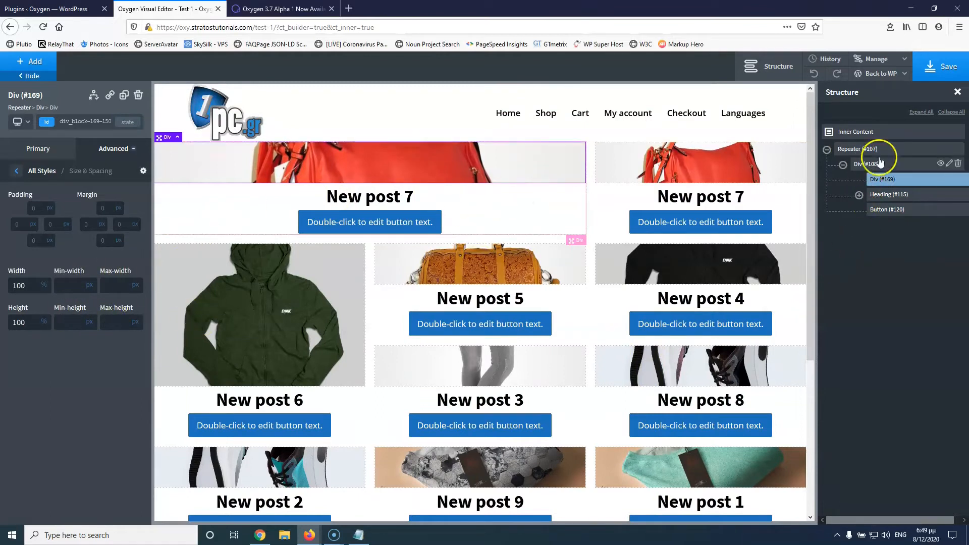
Step: Set the row span of the tall grid child in the Repeater's grid layout to 4 and check the tall cell
left_click(858, 149)
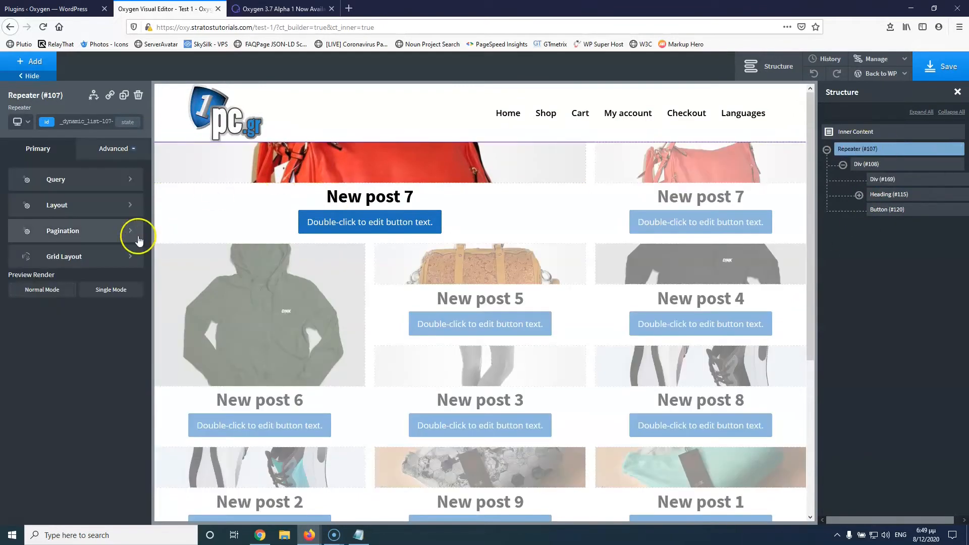
left_click(79, 256)
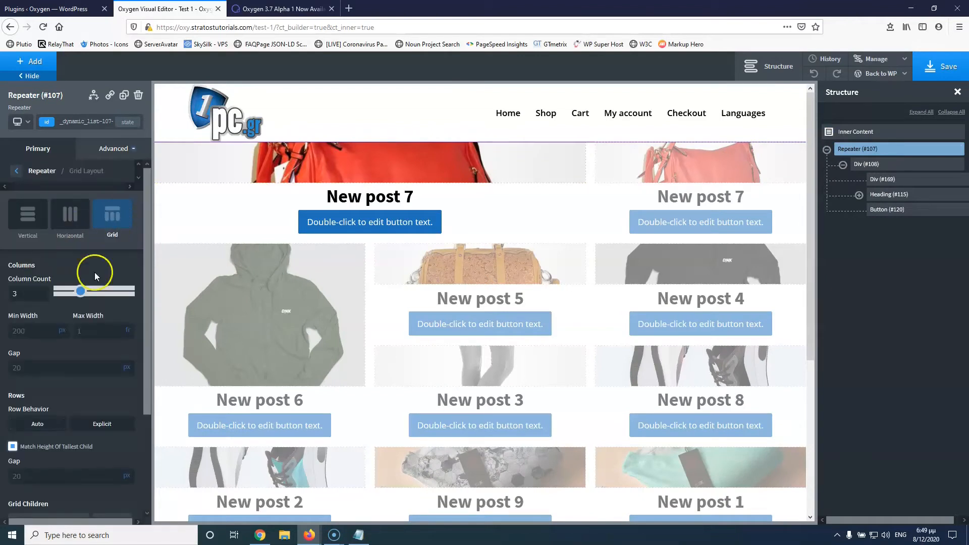
scroll(86, 292, "down", 3)
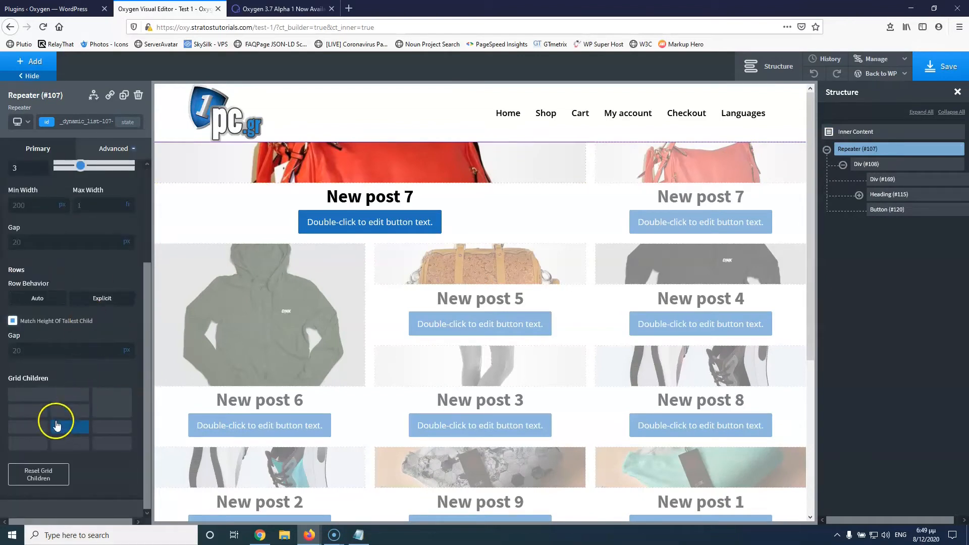
left_click(108, 413)
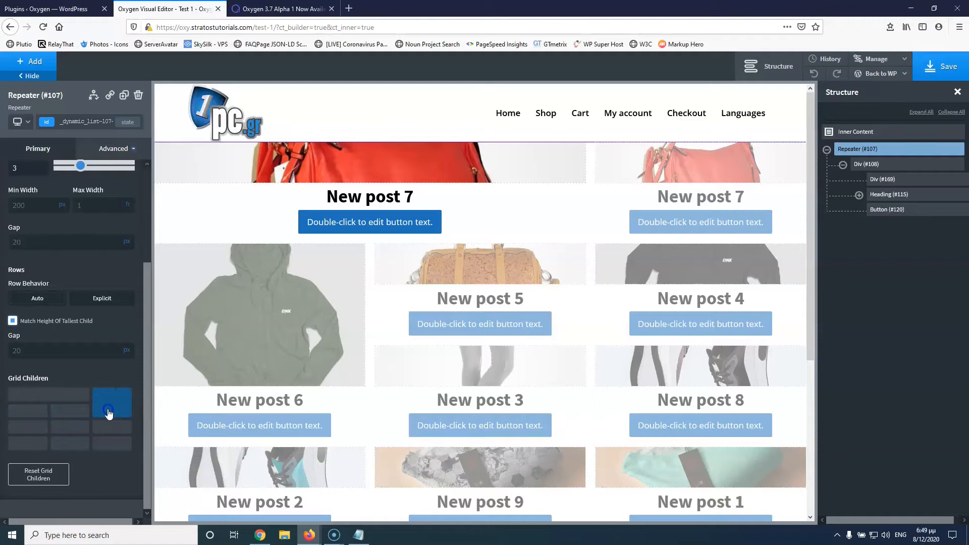
double_click(69, 481)
type("4")
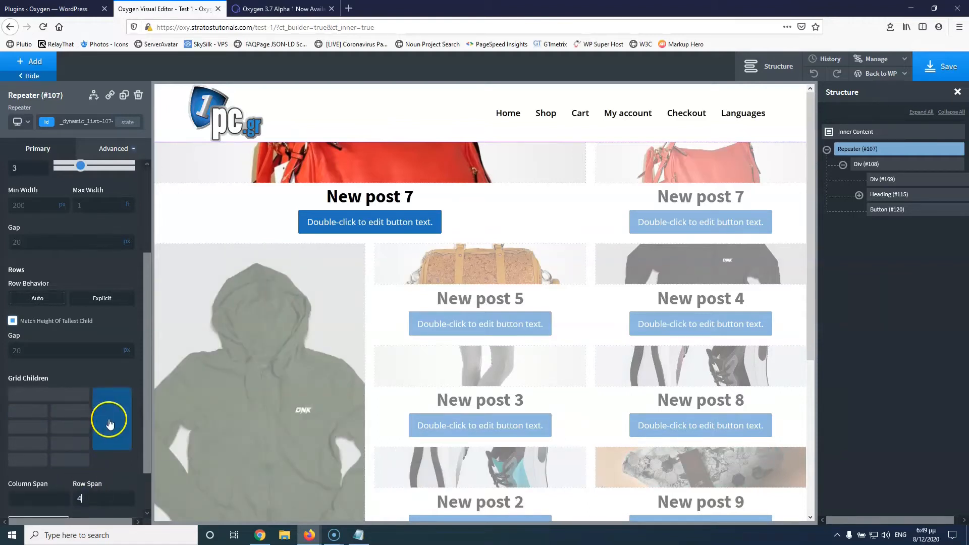
scroll(295, 323, "down", 3)
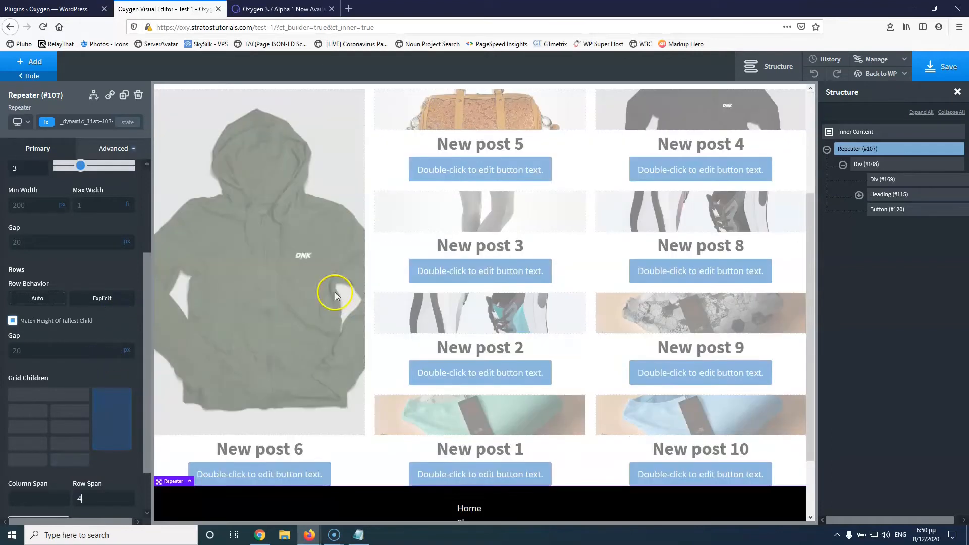
scroll(265, 268, "down", 3)
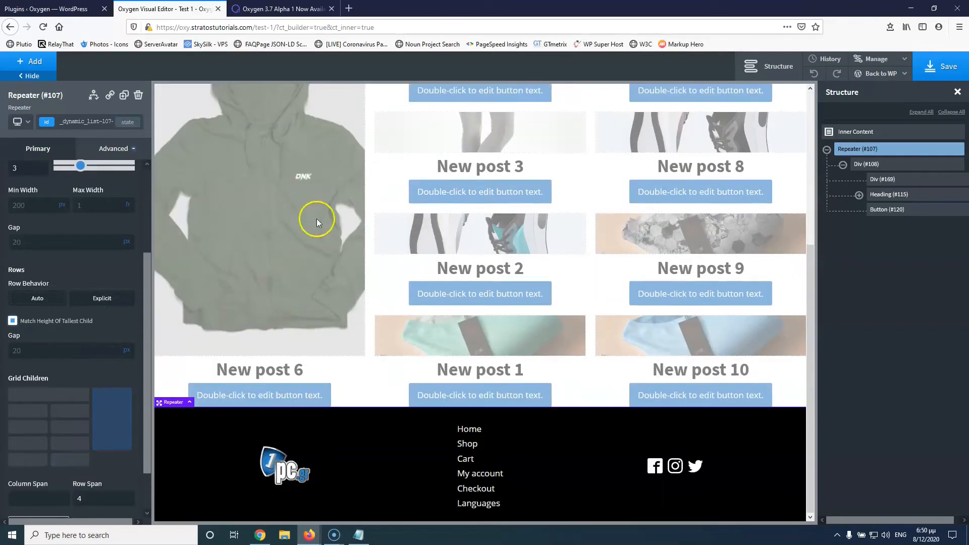
scroll(317, 219, "up", 2)
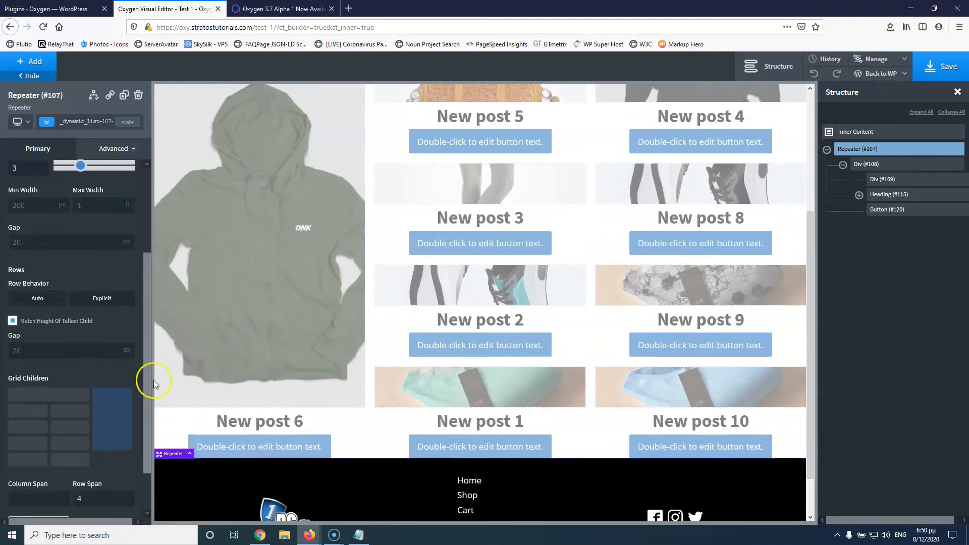
scroll(259, 255, "up", 3)
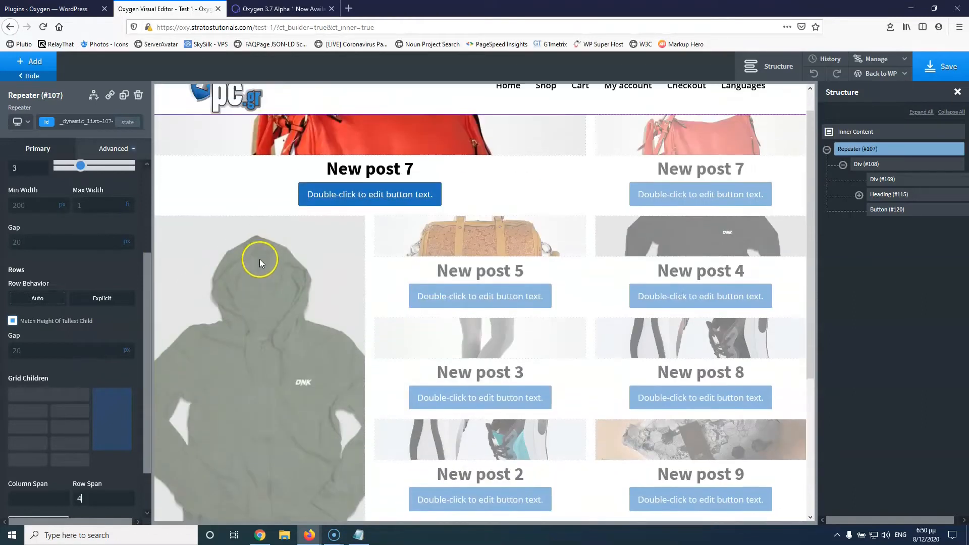
scroll(268, 313, "down", 2)
scroll(235, 285, "up", 3)
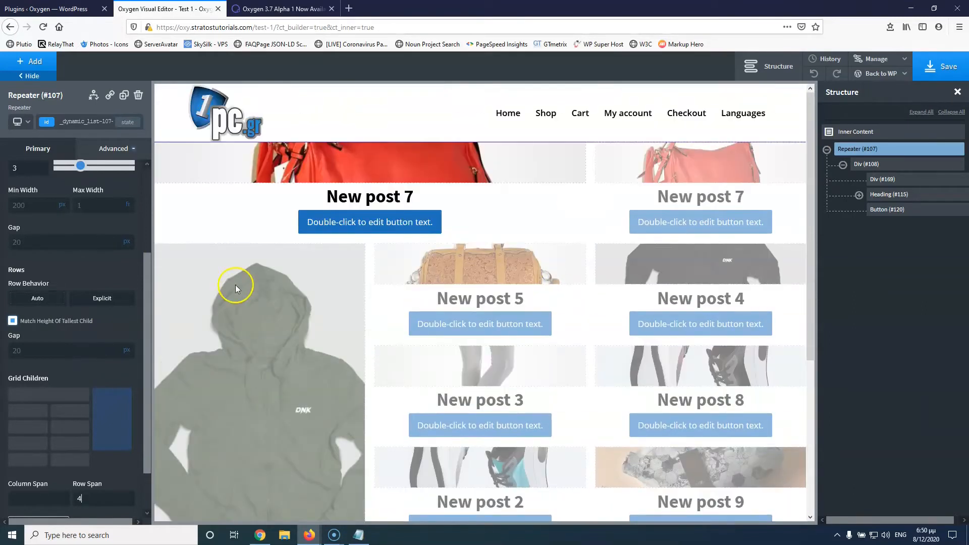
Step: Set the height of the Repeater's outer Div, which holds the image, heading and button, to 300 px
left_click(902, 180)
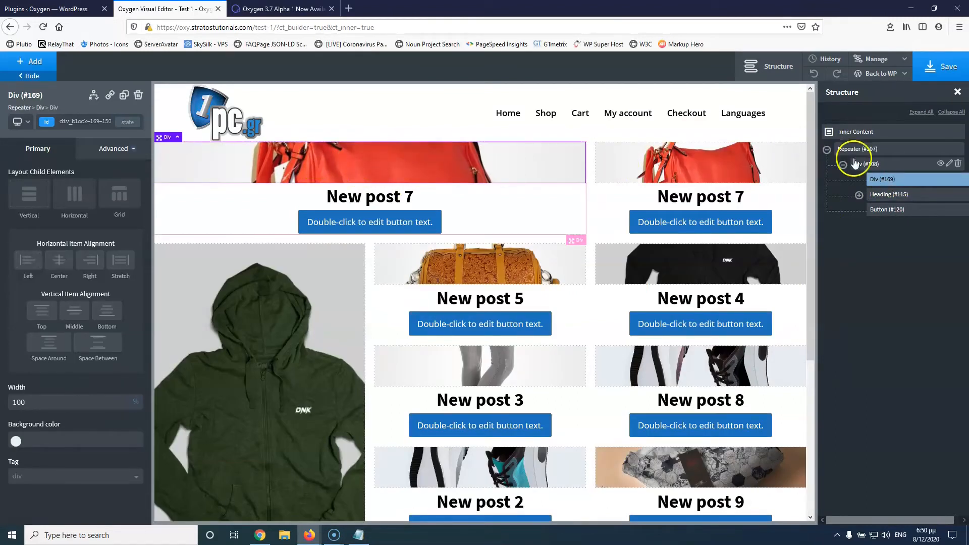
left_click(906, 164)
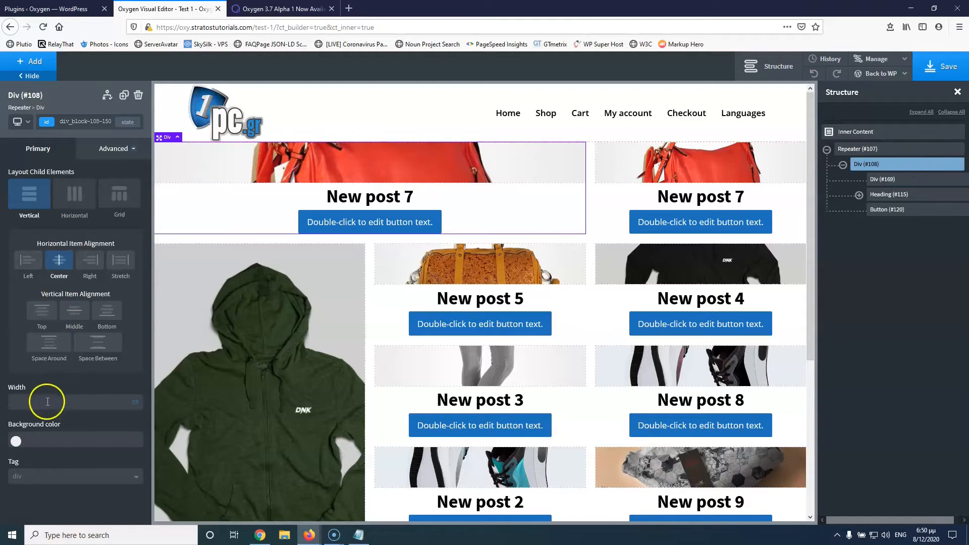
left_click(98, 149)
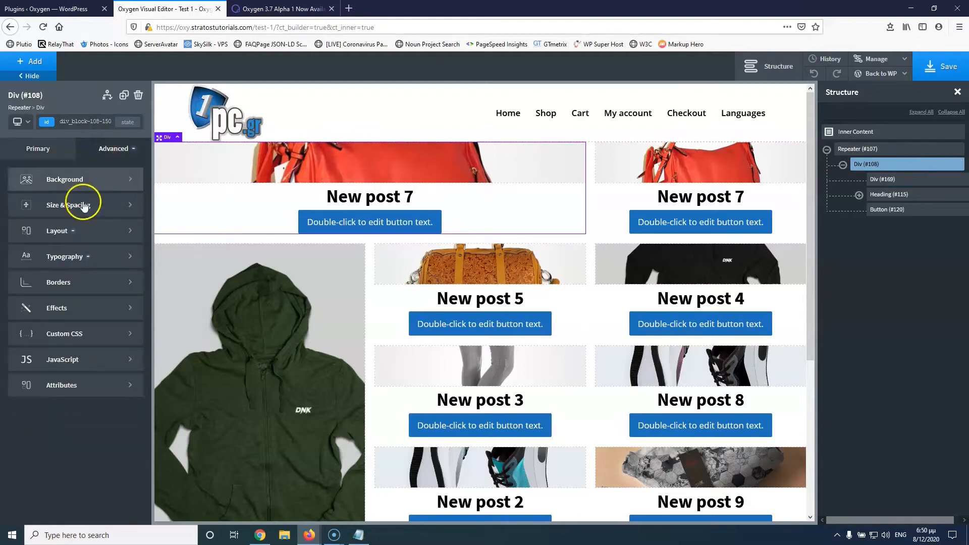
left_click(78, 207)
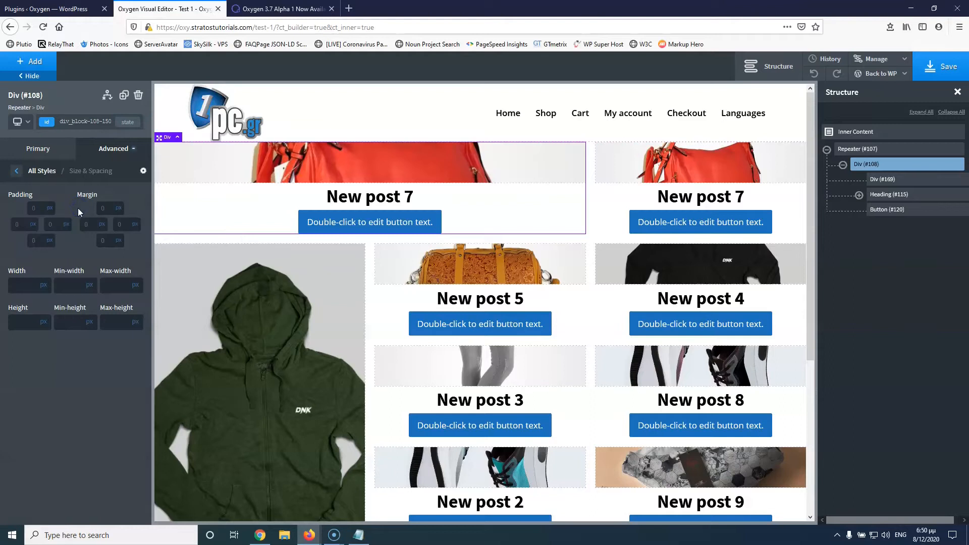
left_click(22, 322)
type("300")
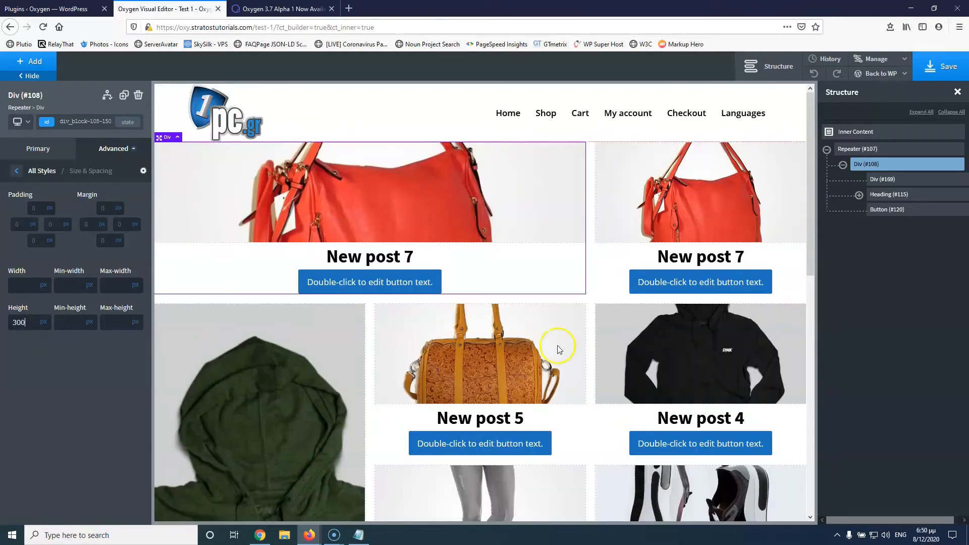
scroll(704, 303, "down", 2)
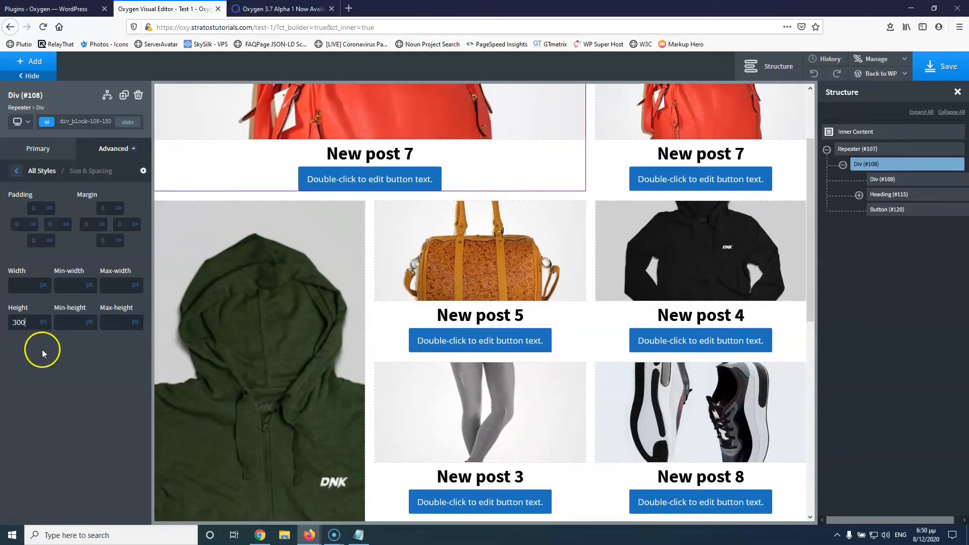
Step: Raise the height of the Repeater's outer Div to 400 px
double_click(18, 322)
type("40")
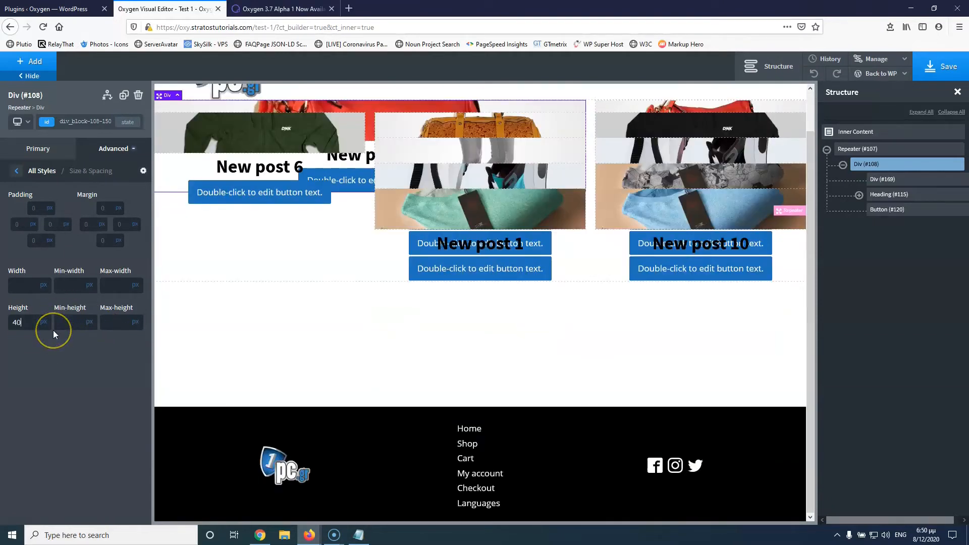
type("0")
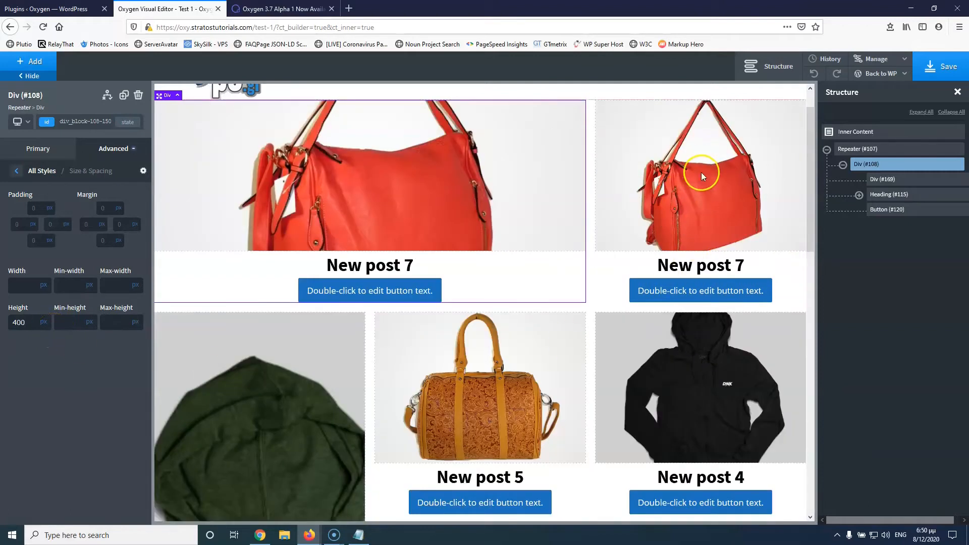
Step: Examine how the background images fill the regular, wide and tall cells across the whole post grid
scroll(676, 192, "down", 3)
scroll(242, 313, "down", 3)
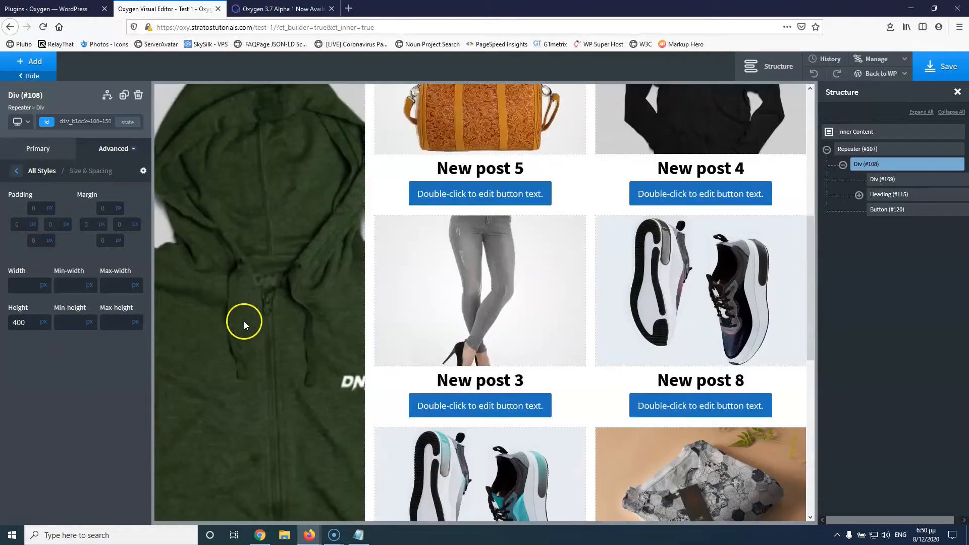
scroll(221, 301, "down", 6)
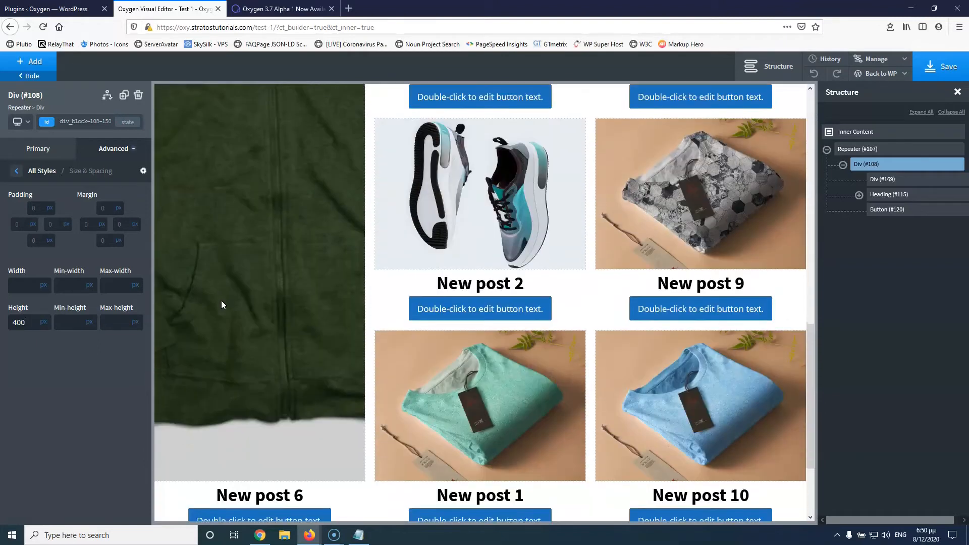
scroll(221, 301, "up", 5)
scroll(244, 262, "down", 1)
scroll(254, 272, "up", 5)
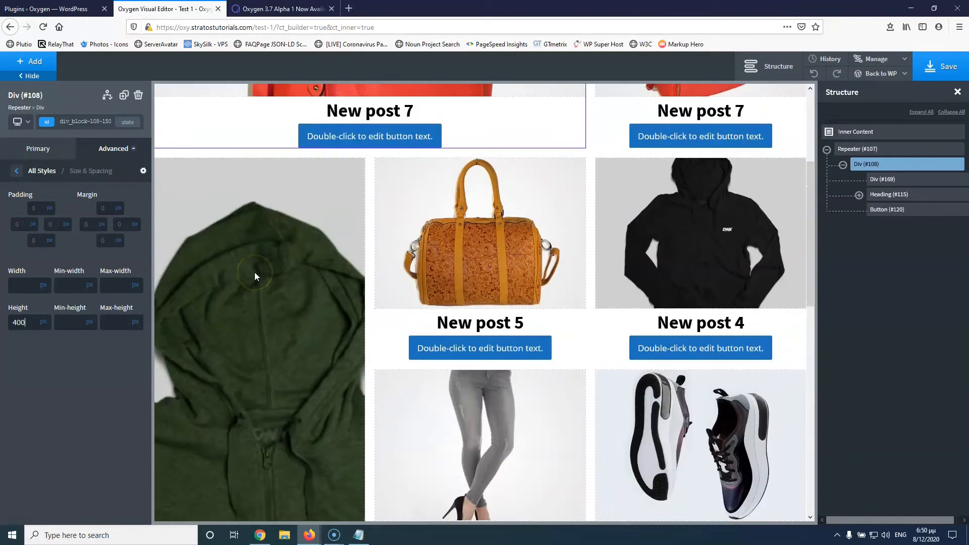
scroll(243, 271, "up", 4)
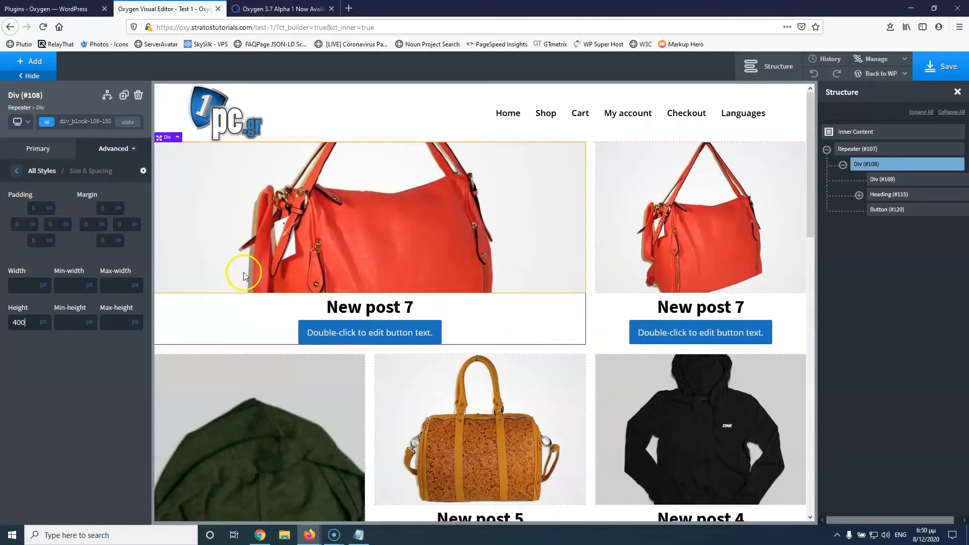
scroll(284, 432, "down", 3)
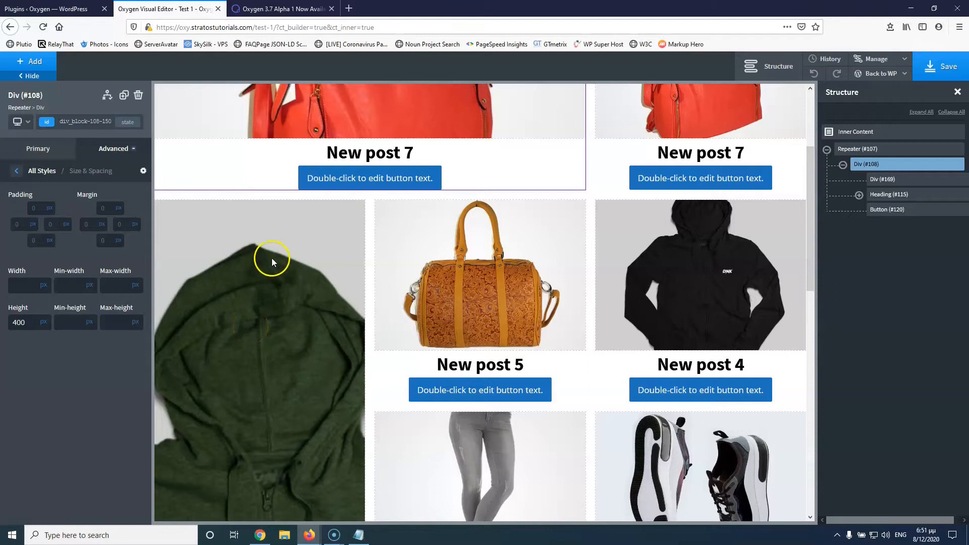
Step: Switch to the Oxygen 3.7 Alpha 1 release post and read the Composite Elements Library section
left_click(281, 9)
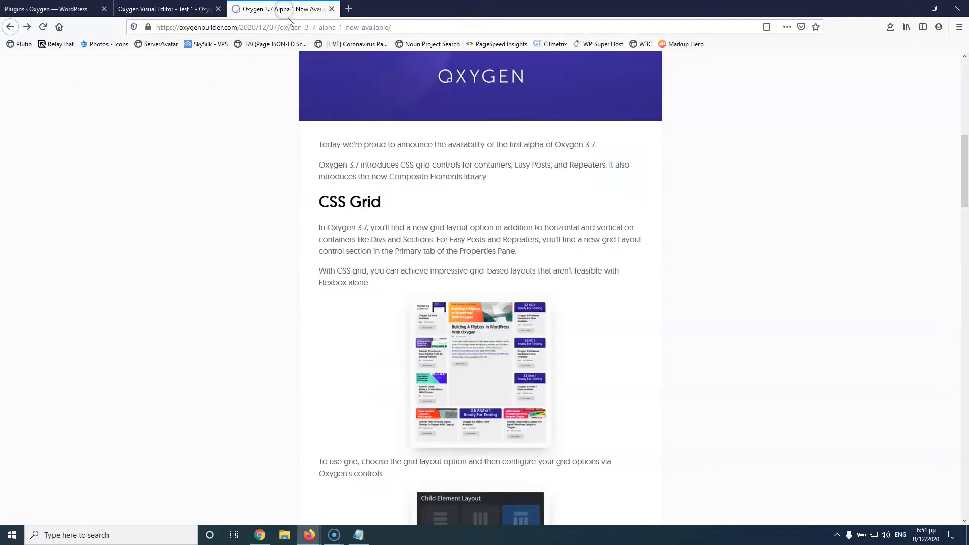
scroll(290, 131, "down", 15)
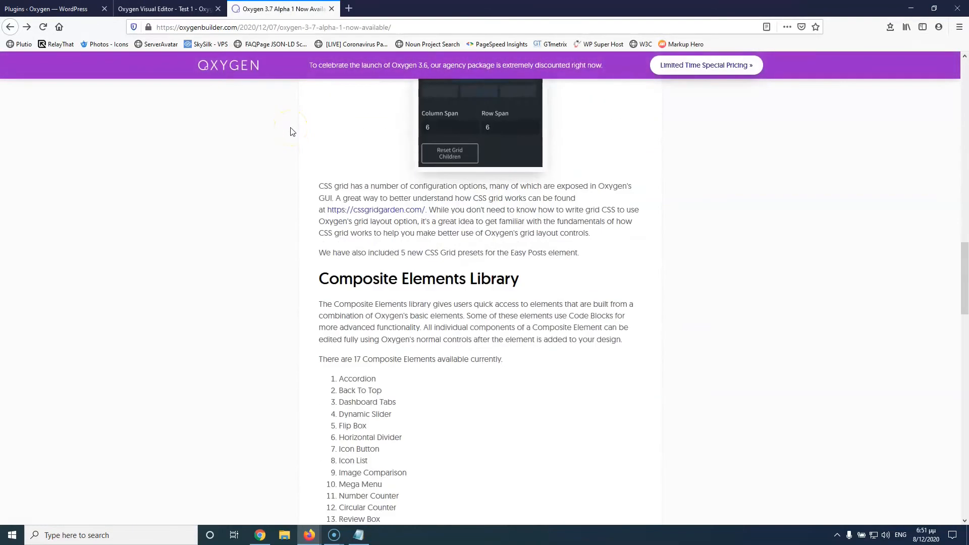
scroll(290, 131, "down", 2)
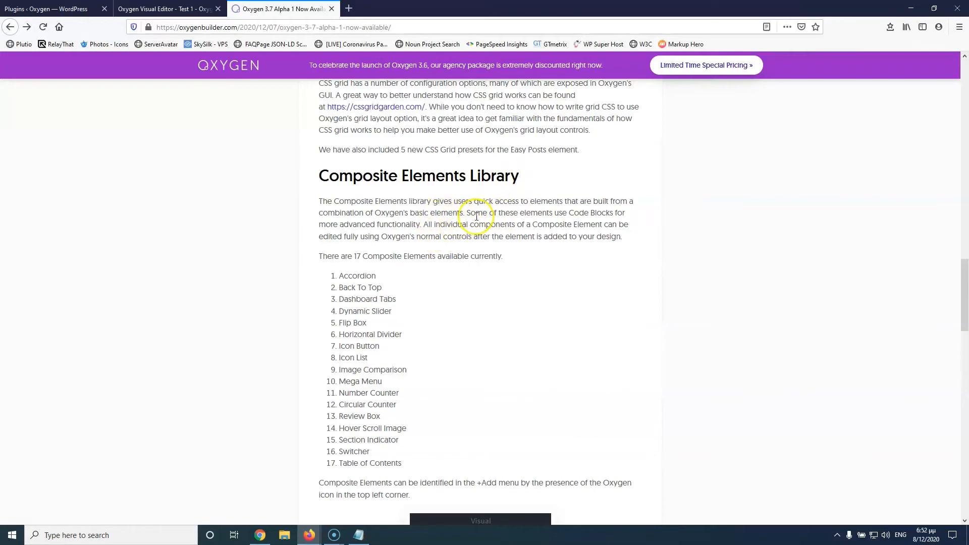
scroll(464, 222, "down", 3)
scroll(475, 217, "down", 4)
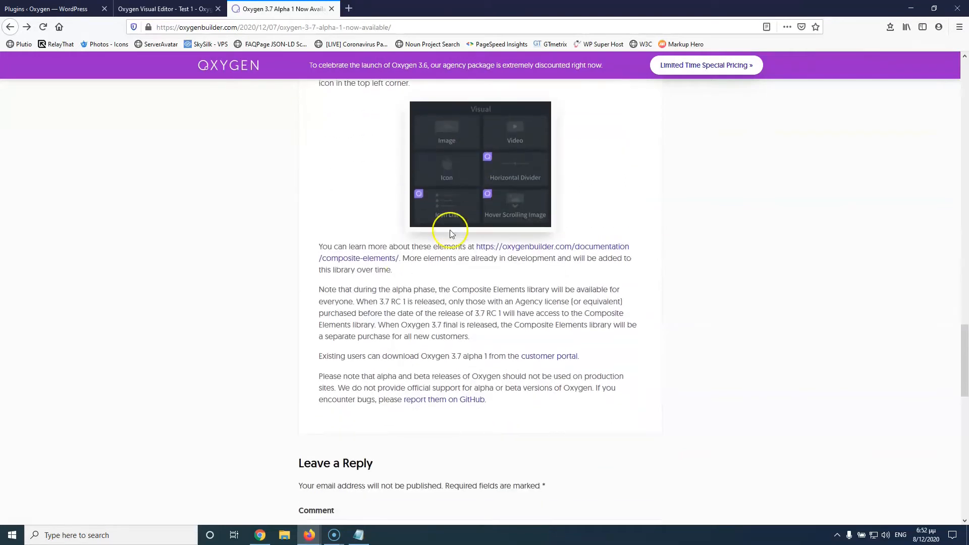
Step: Examine the note on Composite Elements access, highlighting the alpha phase, 3.7 RC and Agency license wording
left_click_drag(455, 290, 550, 291)
left_click(469, 302)
left_click_drag(391, 290, 436, 290)
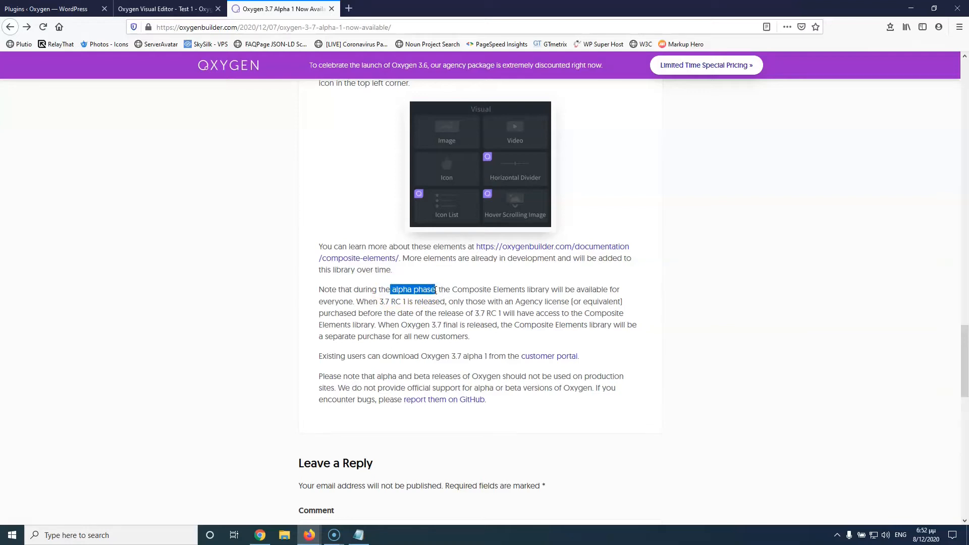
left_click_drag(401, 302, 383, 301)
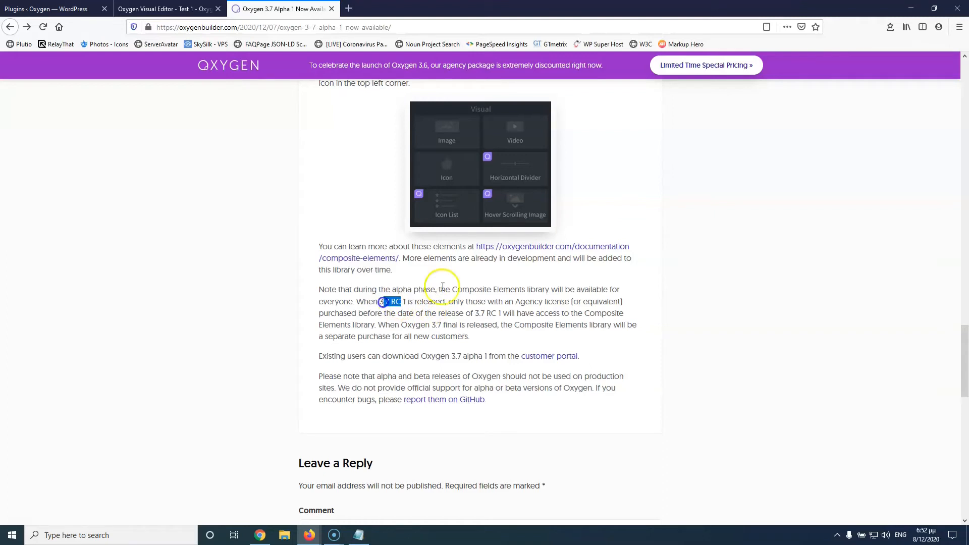
left_click(514, 302)
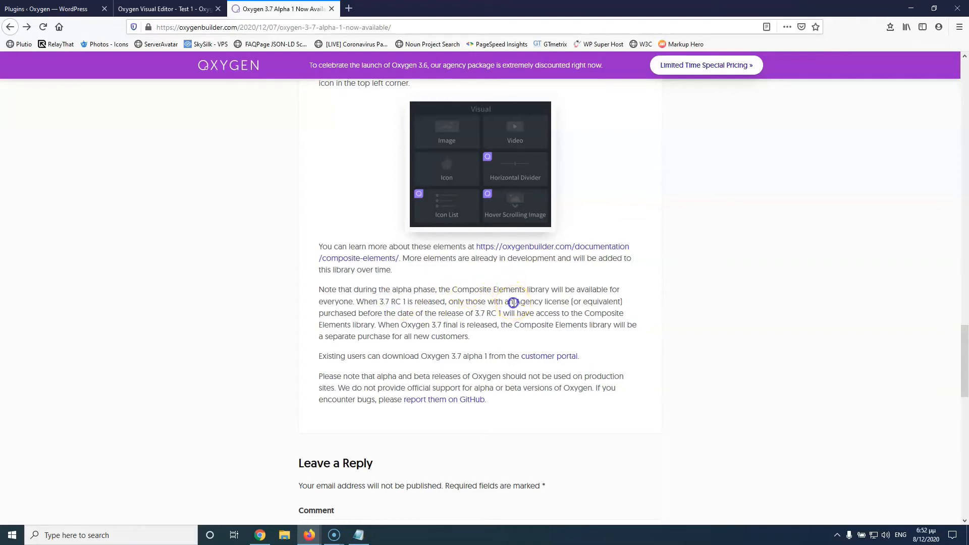
left_click_drag(514, 302, 566, 302)
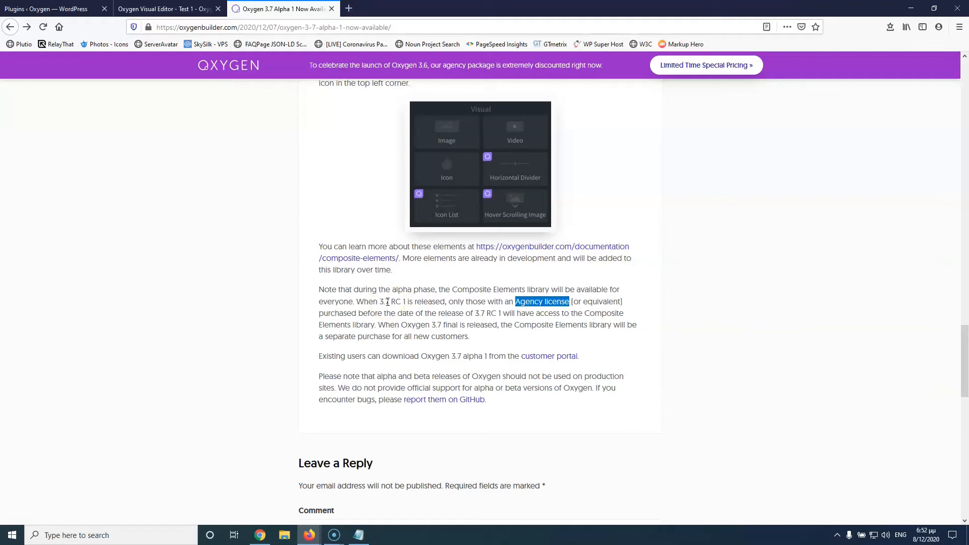
left_click(537, 301)
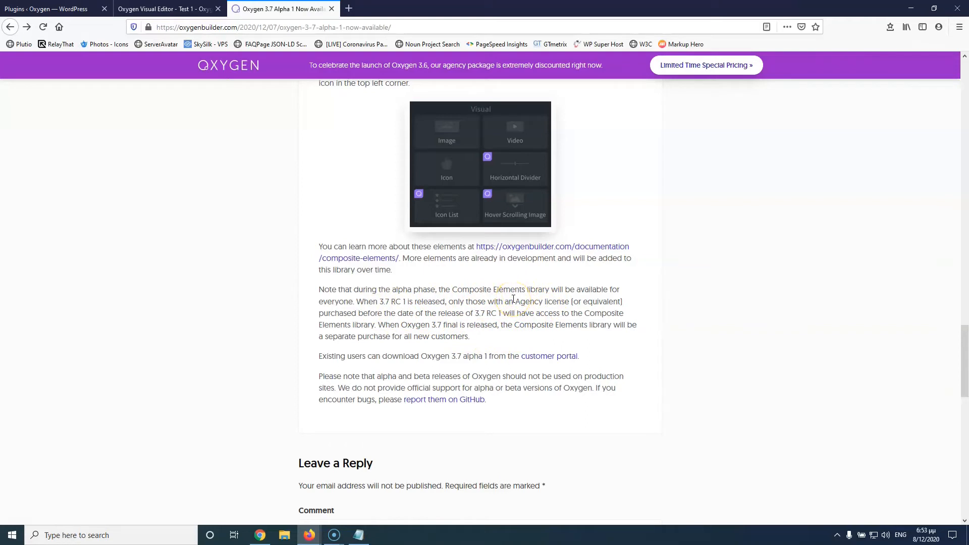
scroll(511, 298, "up", 5)
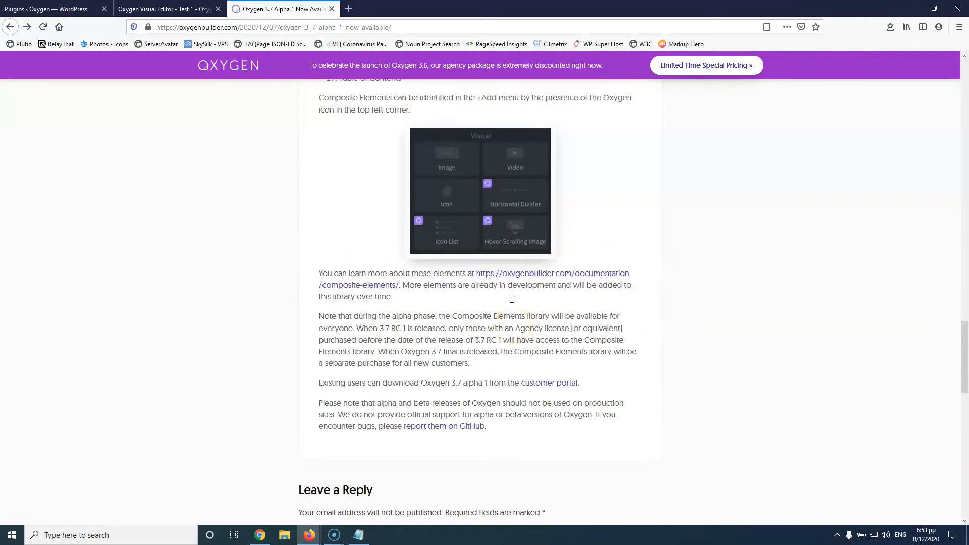
scroll(465, 307, "down", 4)
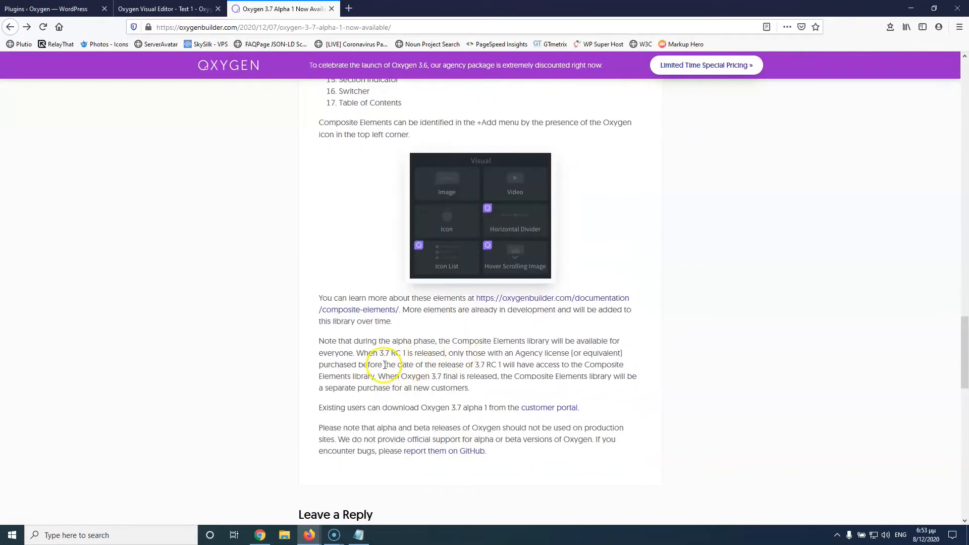
Step: Open Oxygen's pricing page in a new tab and compare the WooCommerce and Agency package prices
scroll(388, 363, "up", 20)
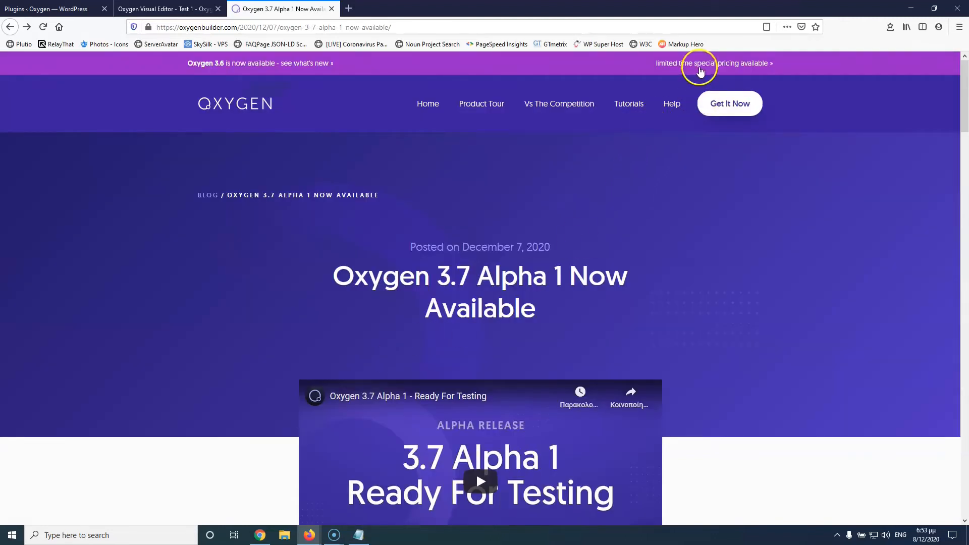
middle_click(730, 110)
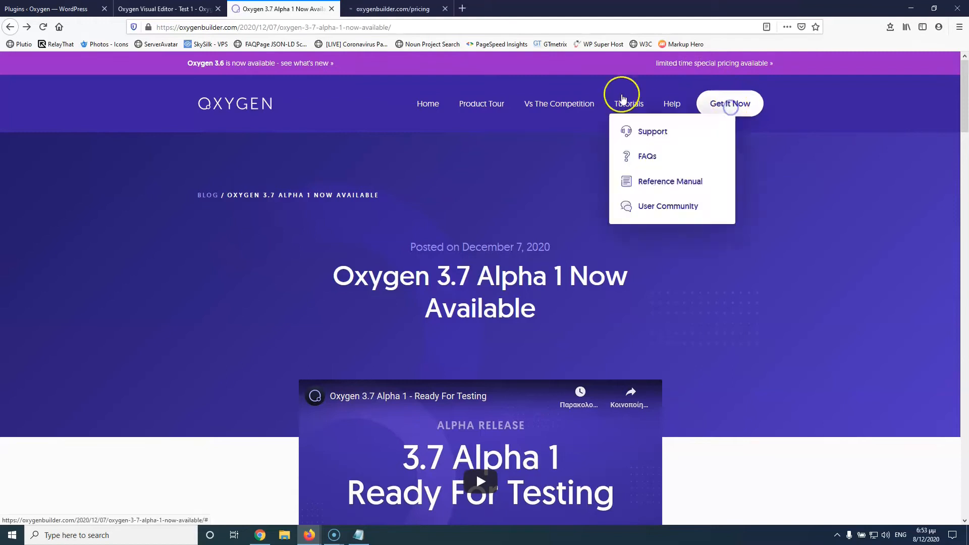
left_click(398, 8)
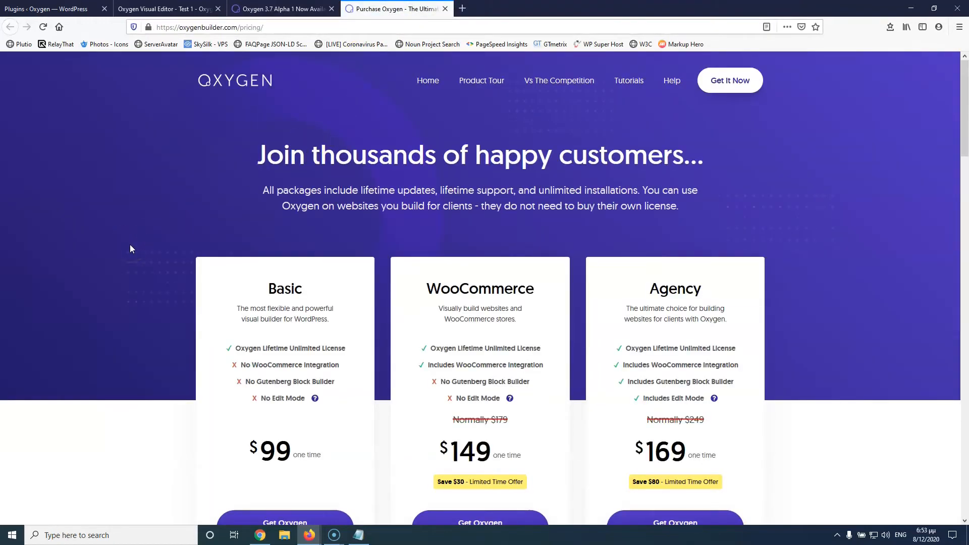
scroll(129, 244, "down", 2)
left_click(515, 319)
left_click_drag(514, 319, 450, 349)
left_click(453, 317)
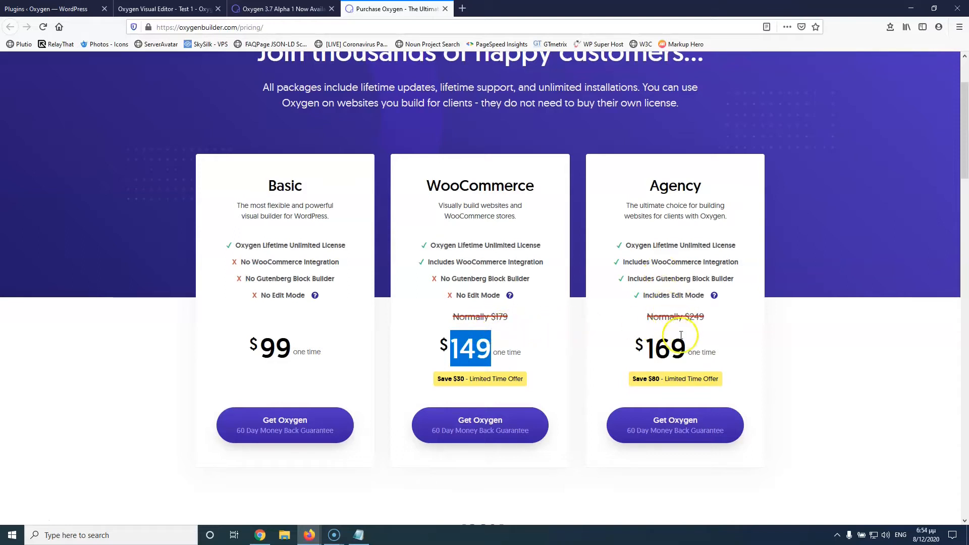
left_click_drag(685, 343, 649, 344)
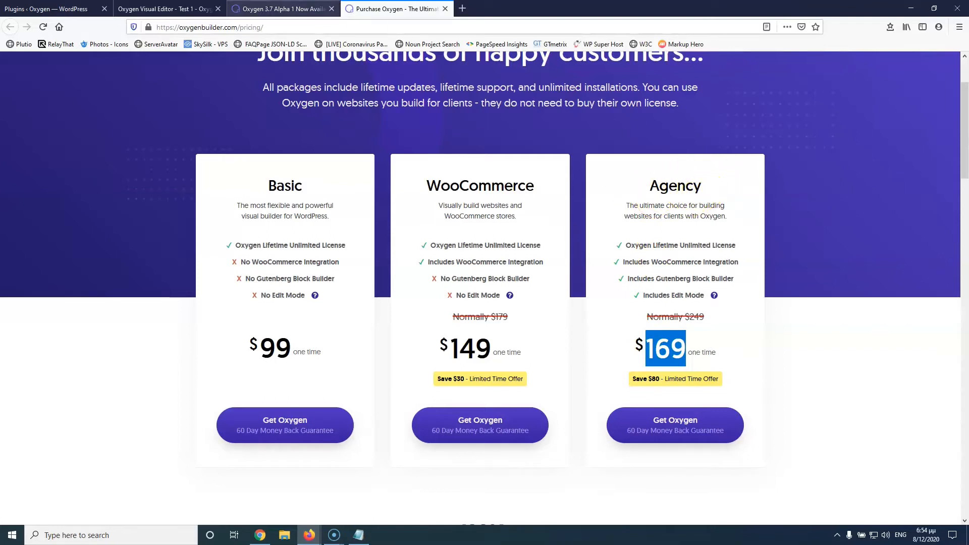
Step: Return to the release post and open its linked Composite Elements documentation in a new tab
left_click(280, 9)
scroll(275, 226, "down", 15)
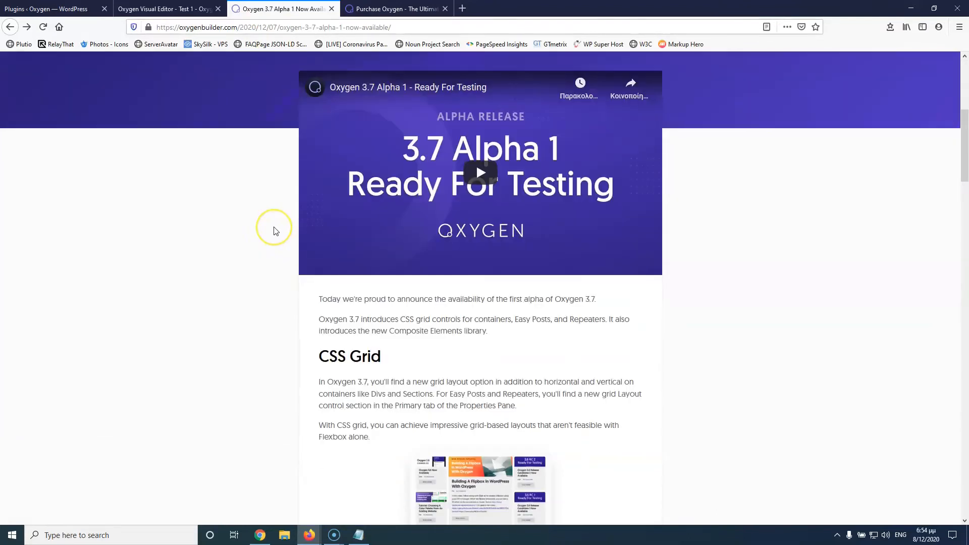
scroll(275, 231, "down", 6)
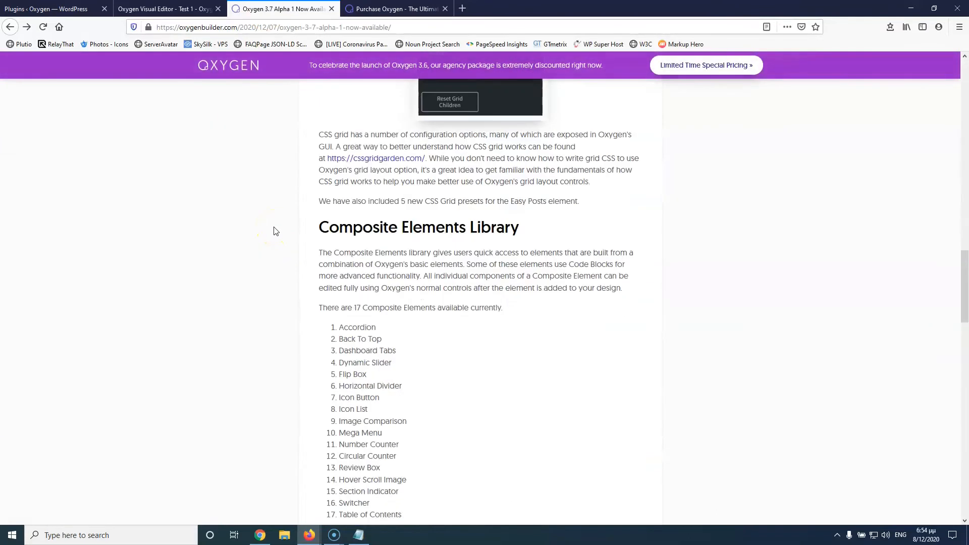
scroll(310, 215, "down", 4)
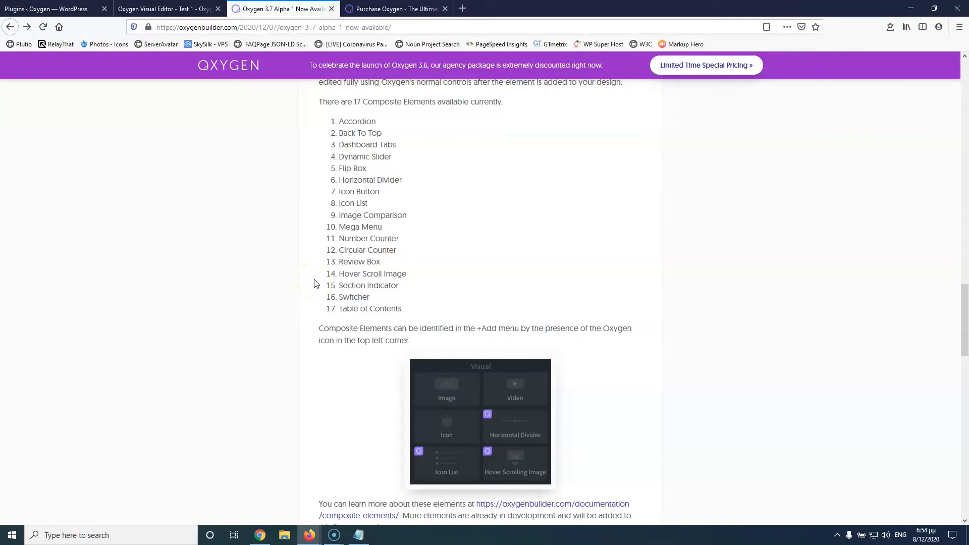
scroll(310, 281, "down", 3)
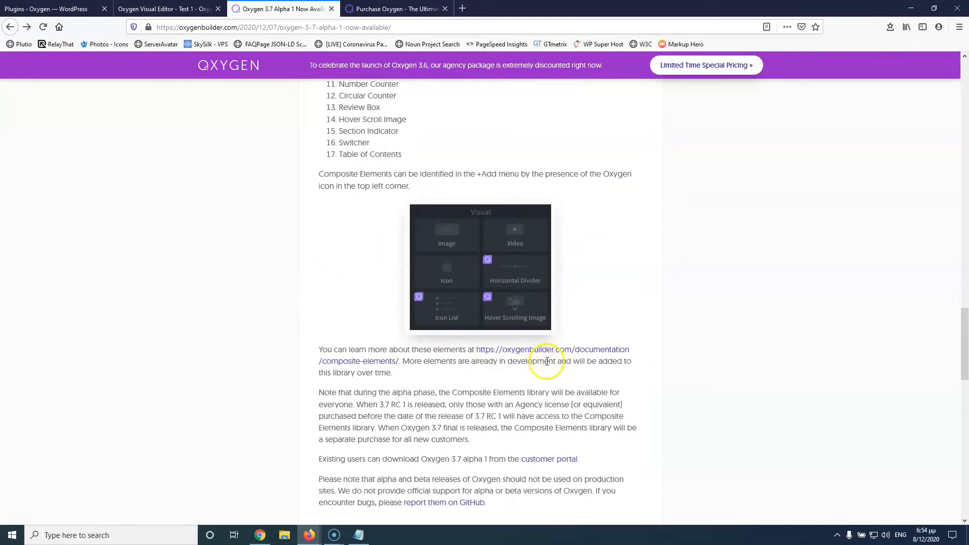
middle_click(570, 354)
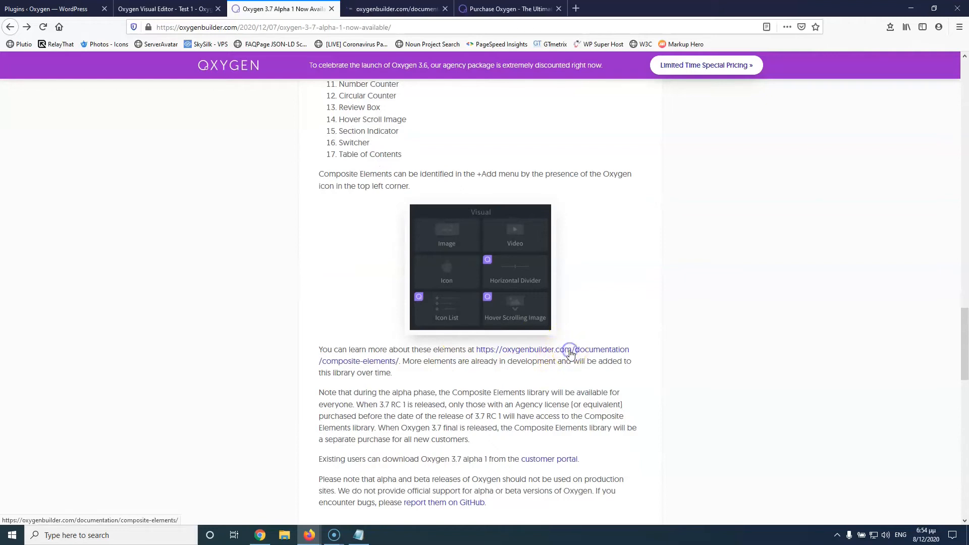
left_click(408, 10)
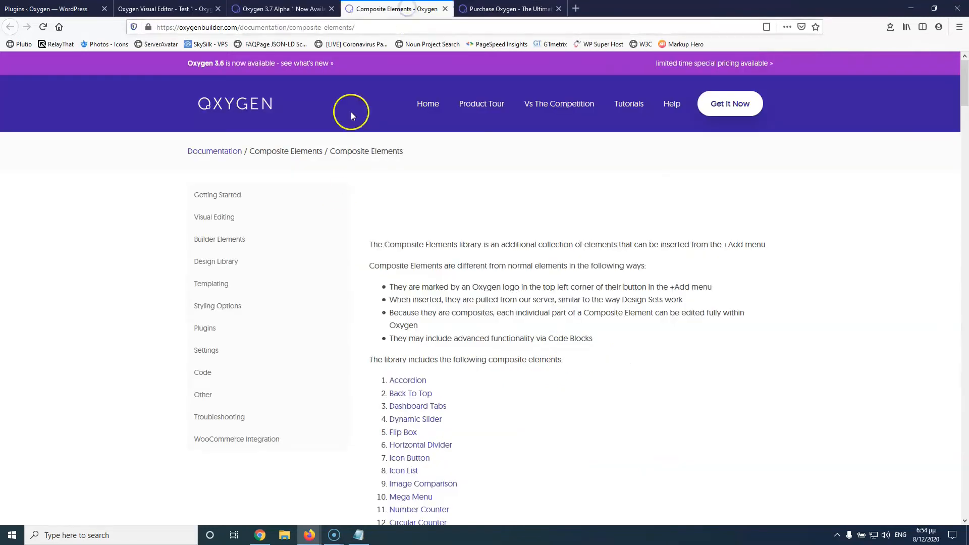
Step: Read the documented configuration options for the Accordion, Back To Top Button and Dashboard Tabs, highlighting the closeOtherToggles value
scroll(514, 310, "down", 10)
scroll(519, 310, "down", 1)
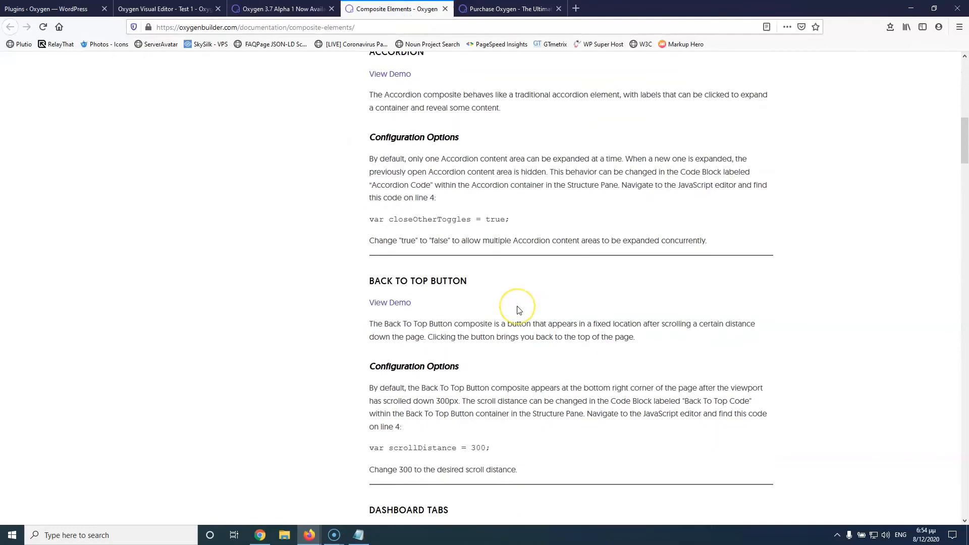
scroll(518, 310, "up", 3)
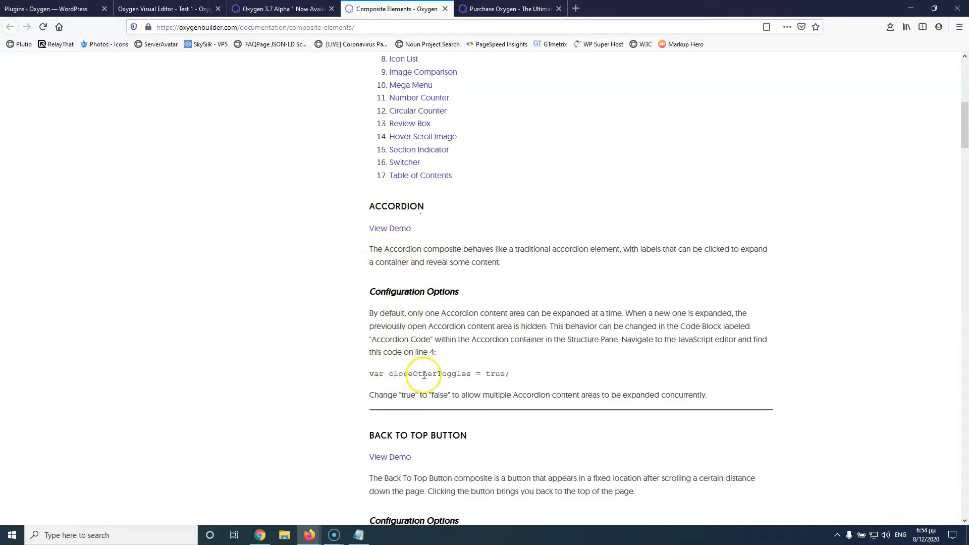
double_click(502, 374)
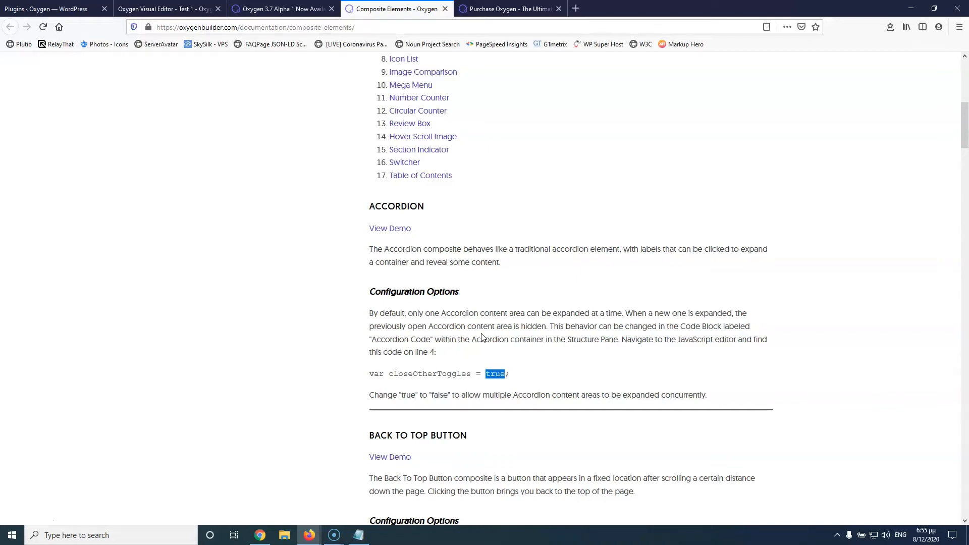
scroll(444, 313, "down", 3)
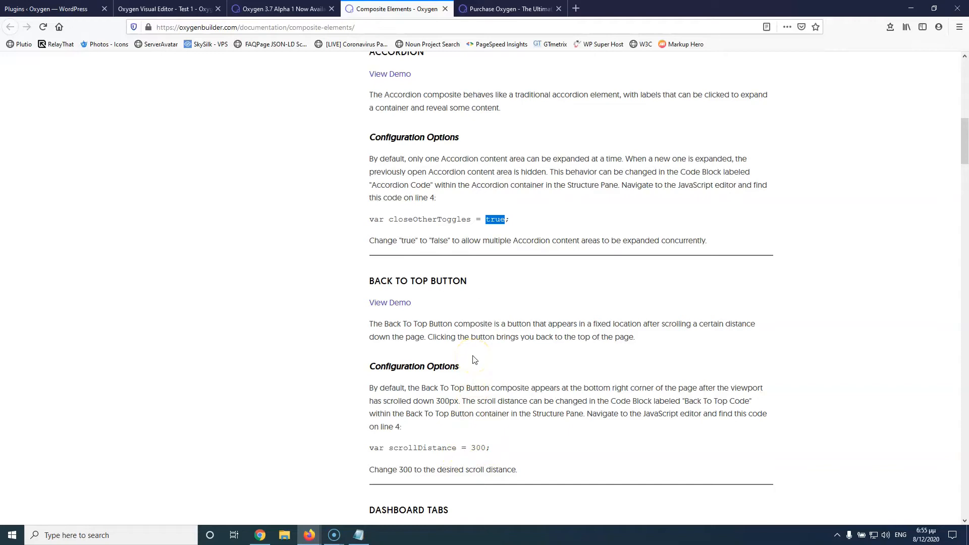
scroll(475, 359, "down", 5)
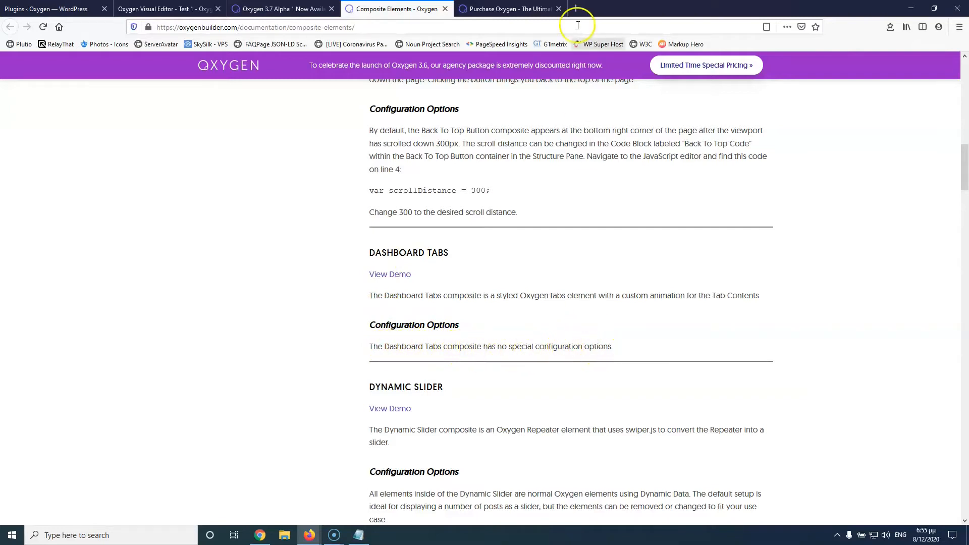
Step: Open the Dashboard Tabs demo in a new tab, view the Number Counter and Mega Menu, and try the Image Comparison slider
middle_click(389, 274)
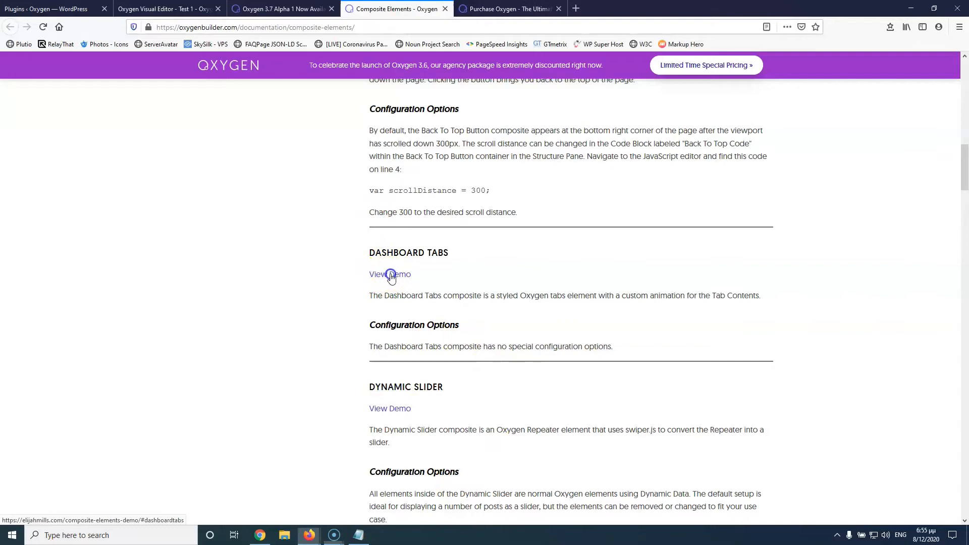
left_click(489, 8)
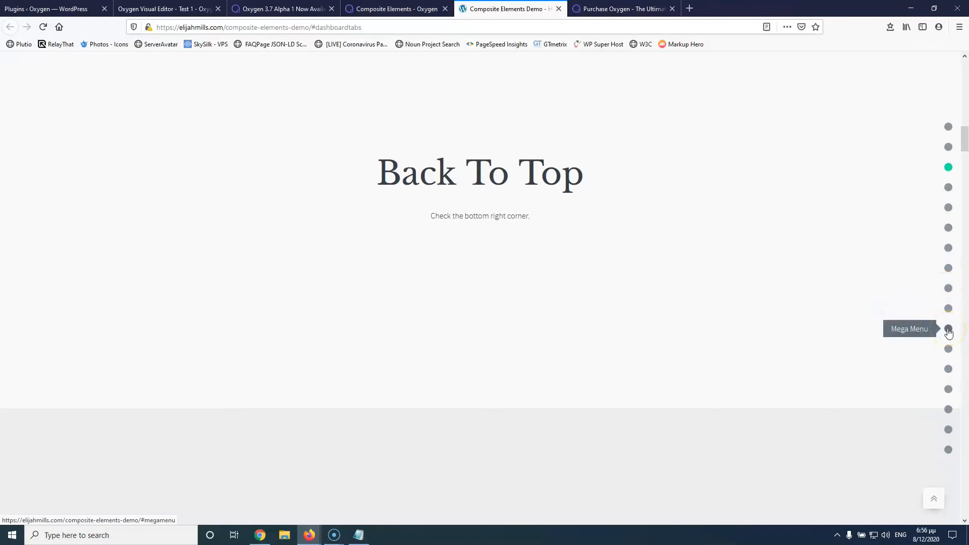
left_click(947, 349)
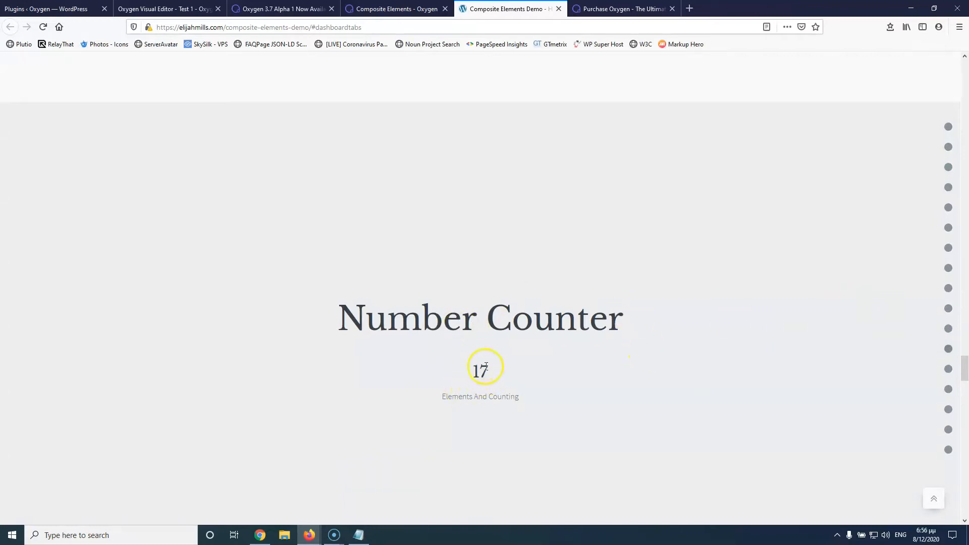
scroll(528, 325, "up", 10)
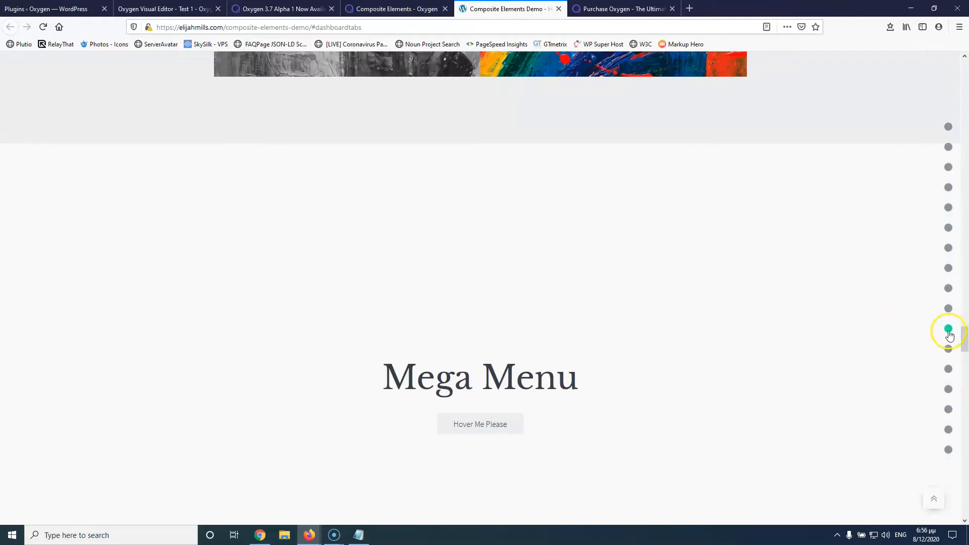
scroll(863, 321, "up", 10)
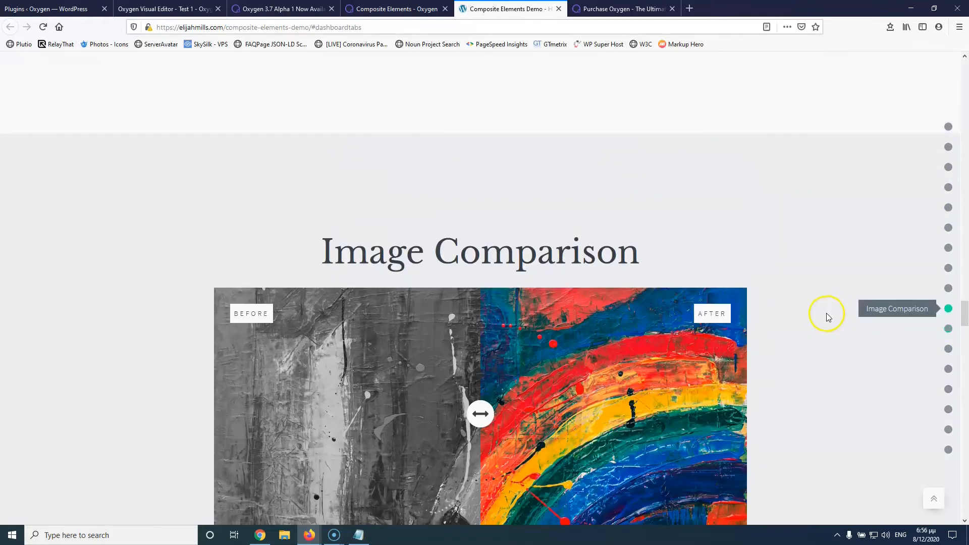
scroll(656, 268, "down", 3)
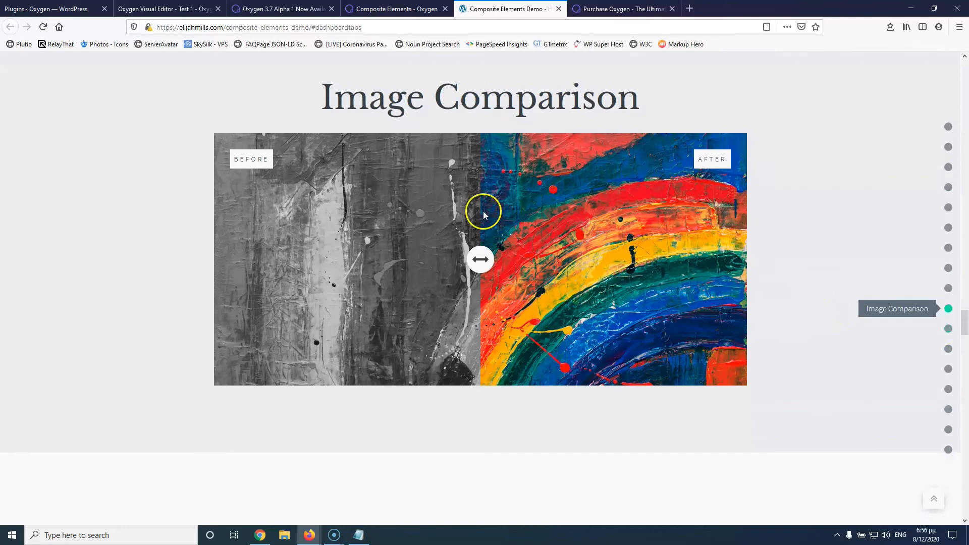
left_click_drag(483, 261, 503, 265)
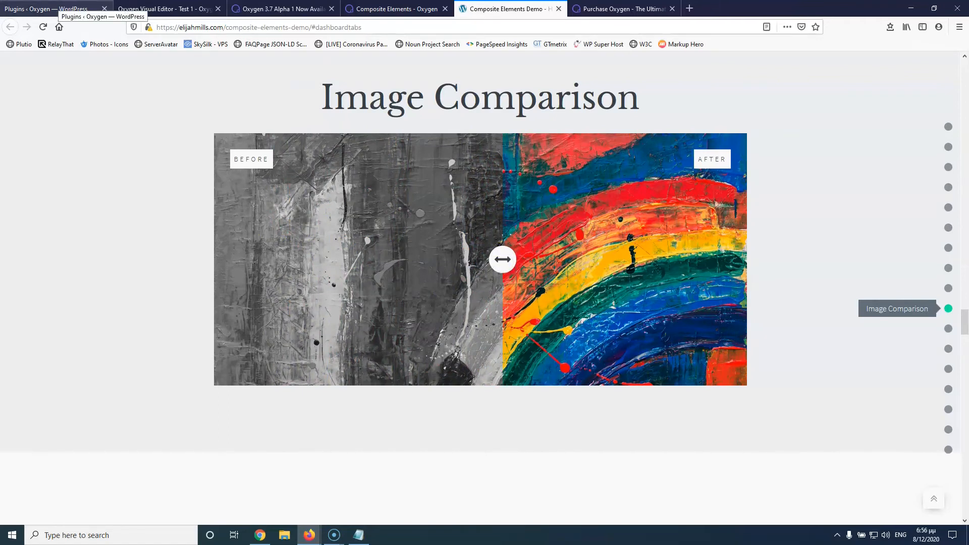
Step: Return to the Test 1 page in the Oxygen editor and delete the Repeater with its contents
left_click(60, 9)
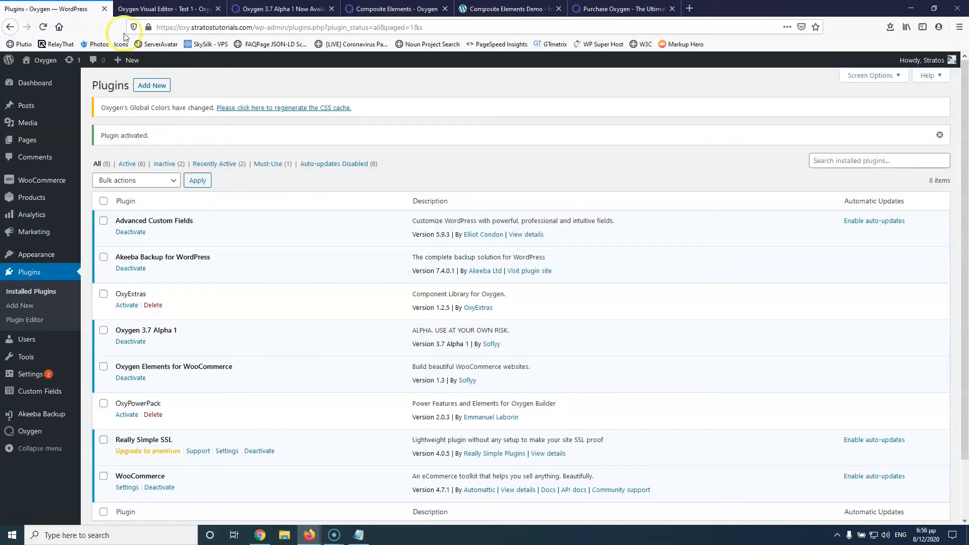
left_click(151, 6)
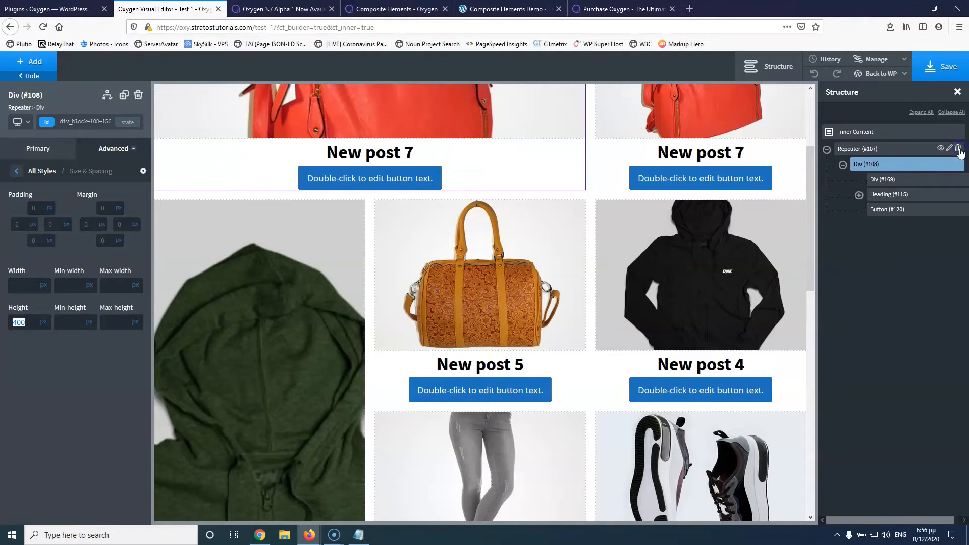
left_click(958, 149)
Step: Find the Section element by searching for "sec" and add it to the empty Inner Content
left_click(30, 61)
left_click(54, 95)
type("sec")
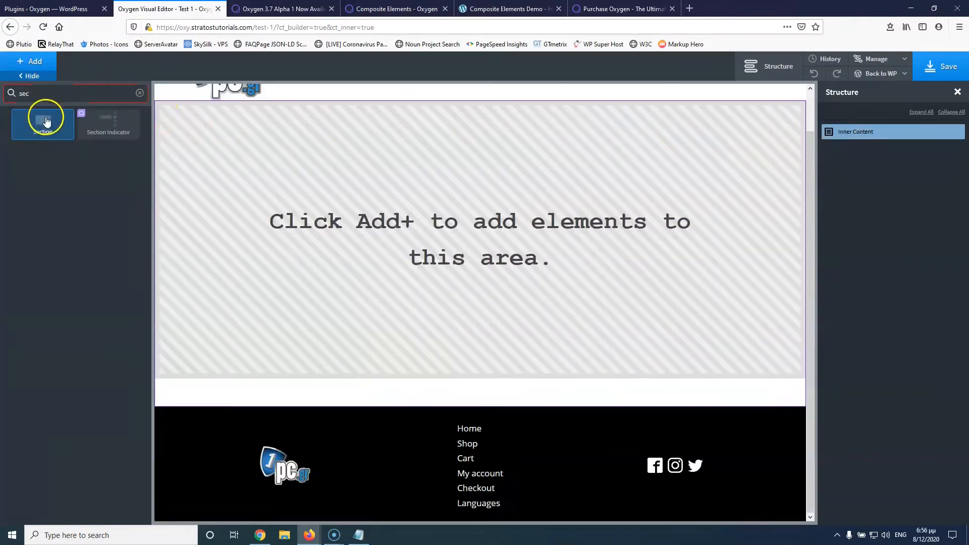
left_click(45, 123)
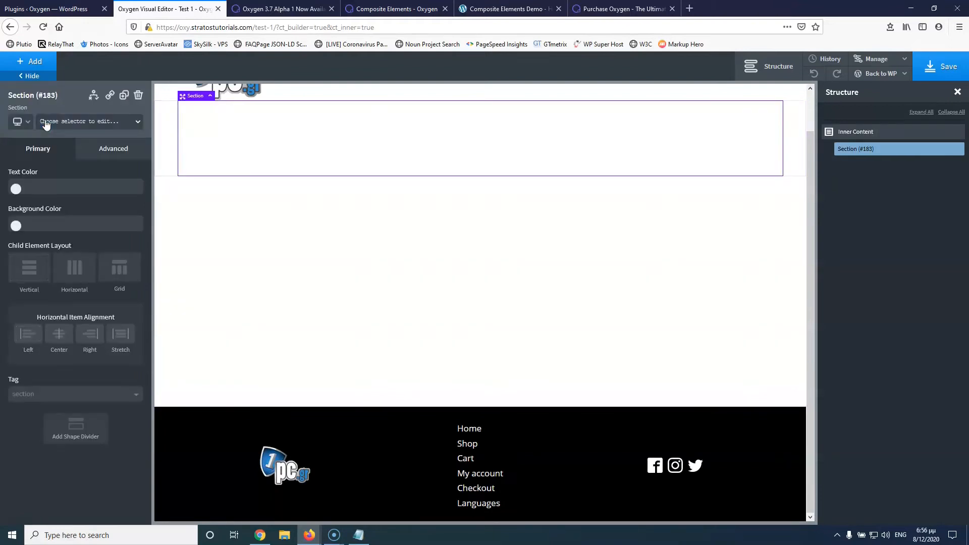
Step: Add a Dropdown Button from the basic components to the empty section and open the section's element options
left_click(44, 62)
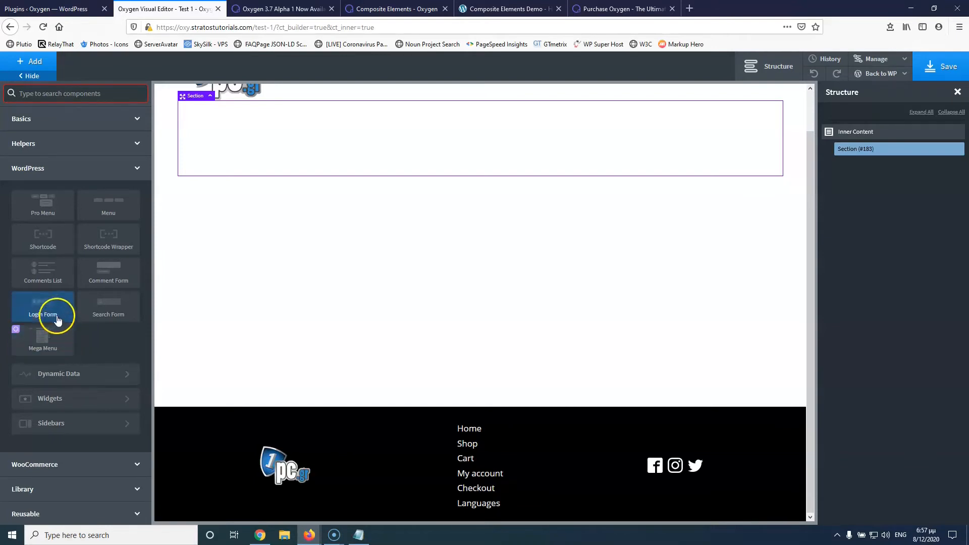
left_click(85, 124)
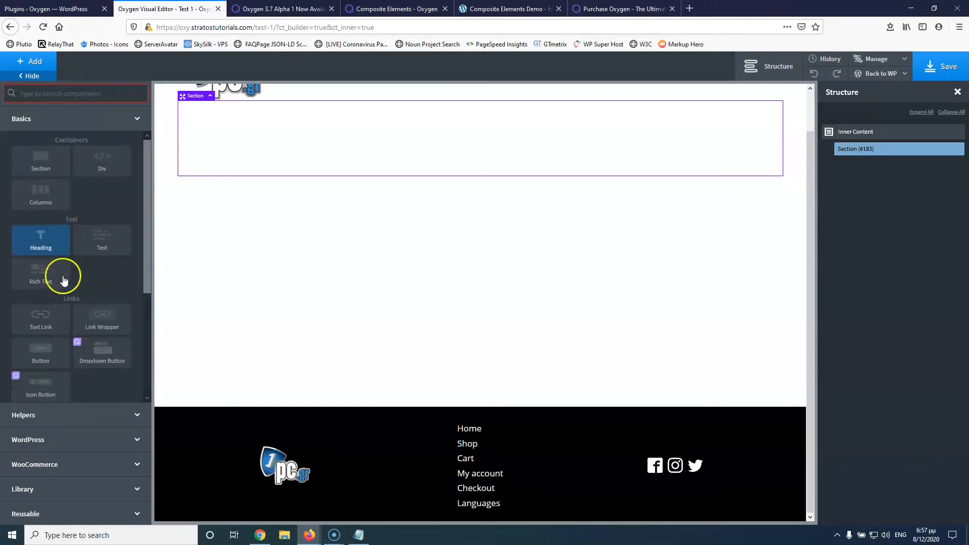
left_click(104, 355)
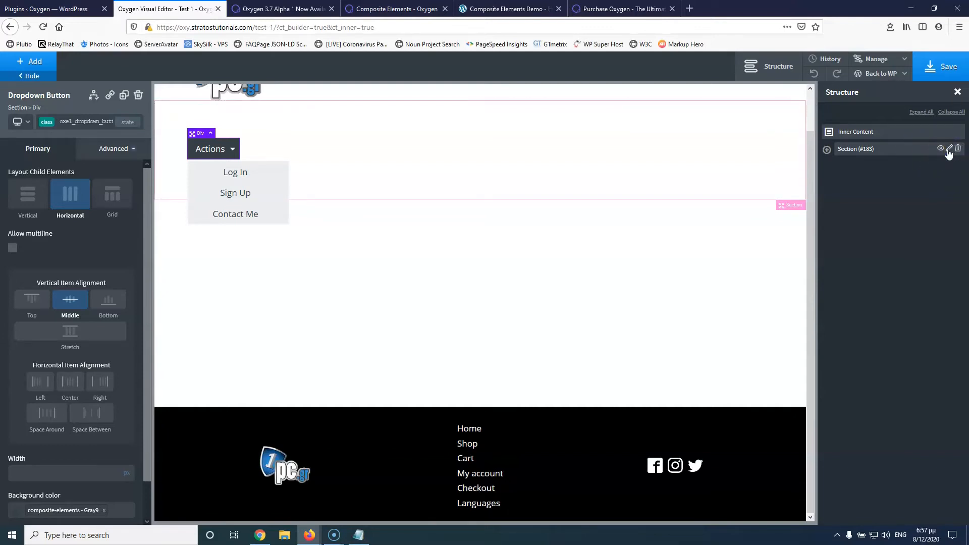
left_click(949, 150)
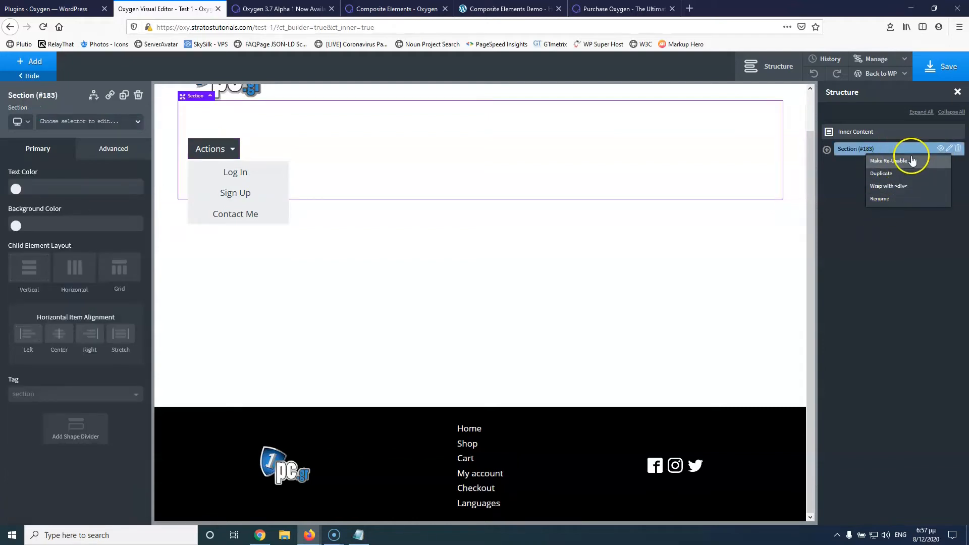
mouse_move(942, 152)
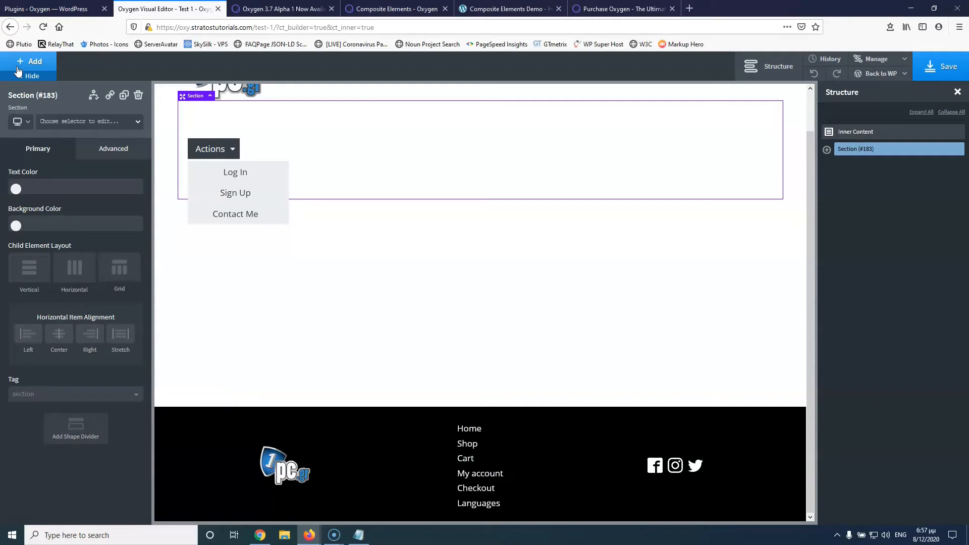
Step: Search the components for an image and add an Image element below the dropdown button in the section
left_click(34, 62)
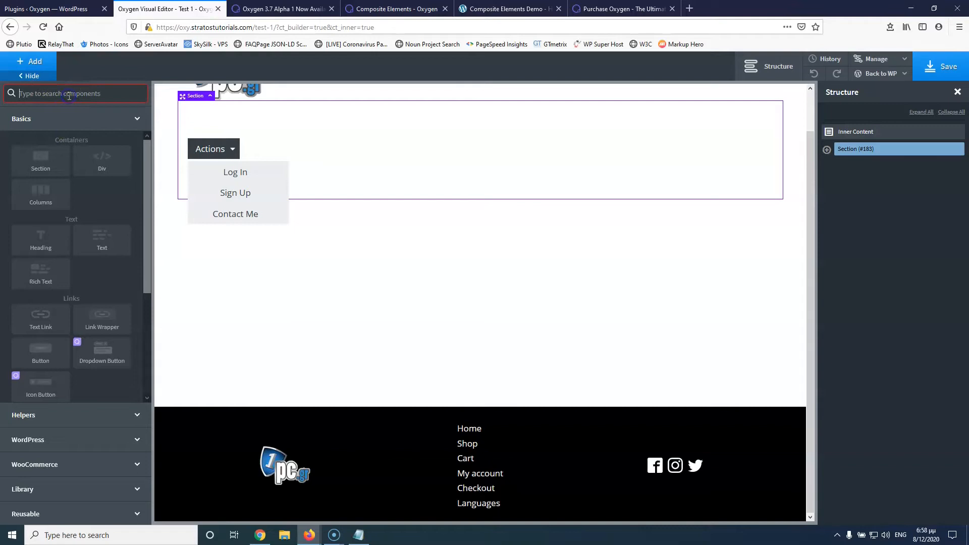
type("pi")
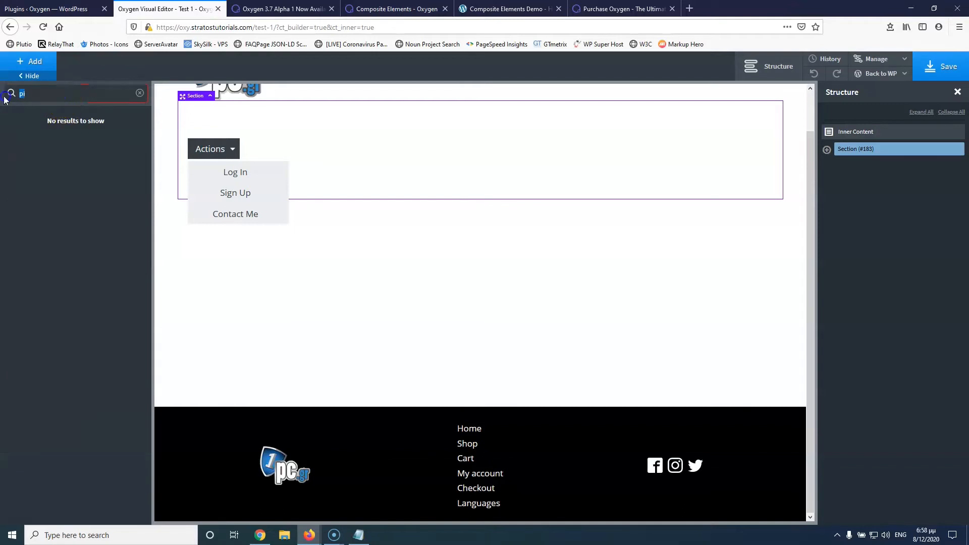
key("BackSpace")
type("image")
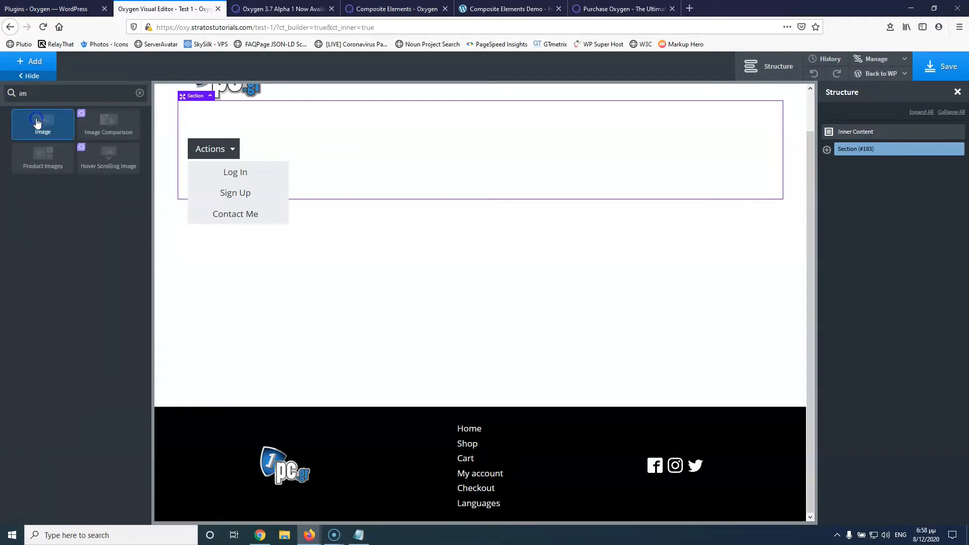
left_click(37, 122)
left_click(493, 270)
left_click(475, 262)
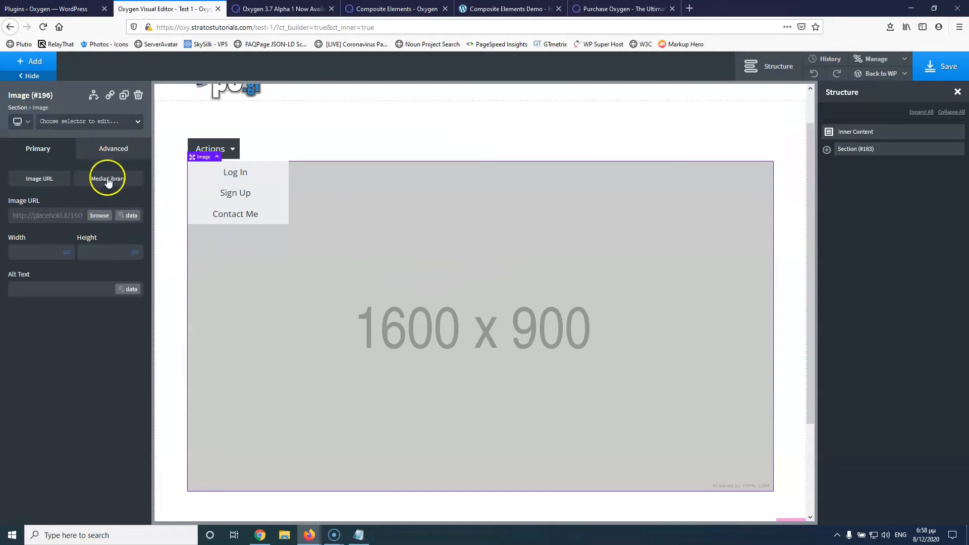
Step: Set the image's source to the media library photo of the woman with sunglasses against a blue sky
left_click(99, 216)
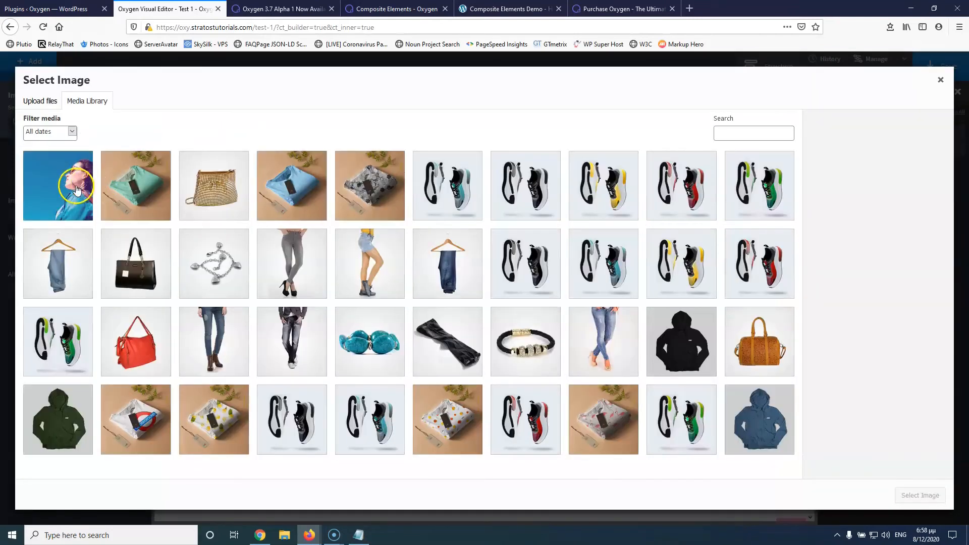
left_click(61, 185)
left_click(919, 494)
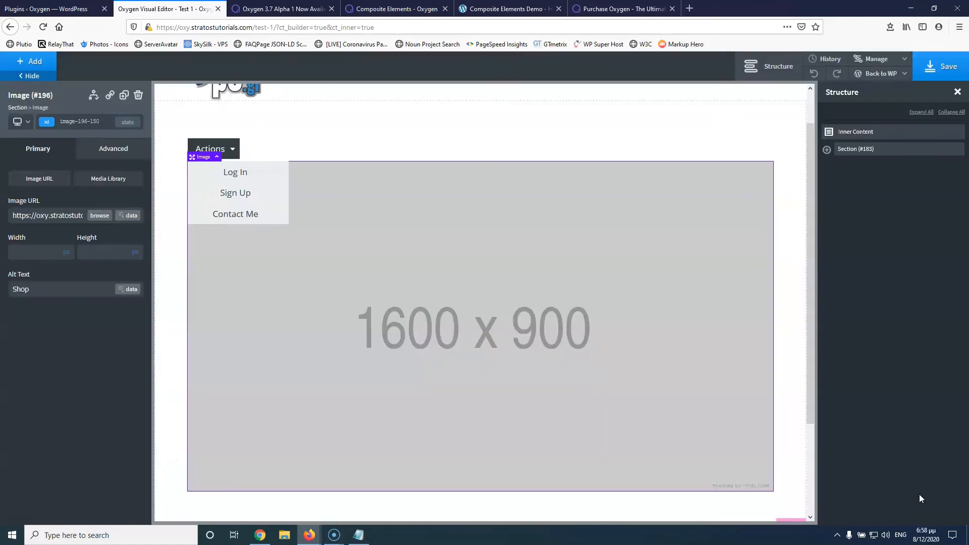
Step: Save the page, view its frontend, and return to the visual editor
left_click(930, 63)
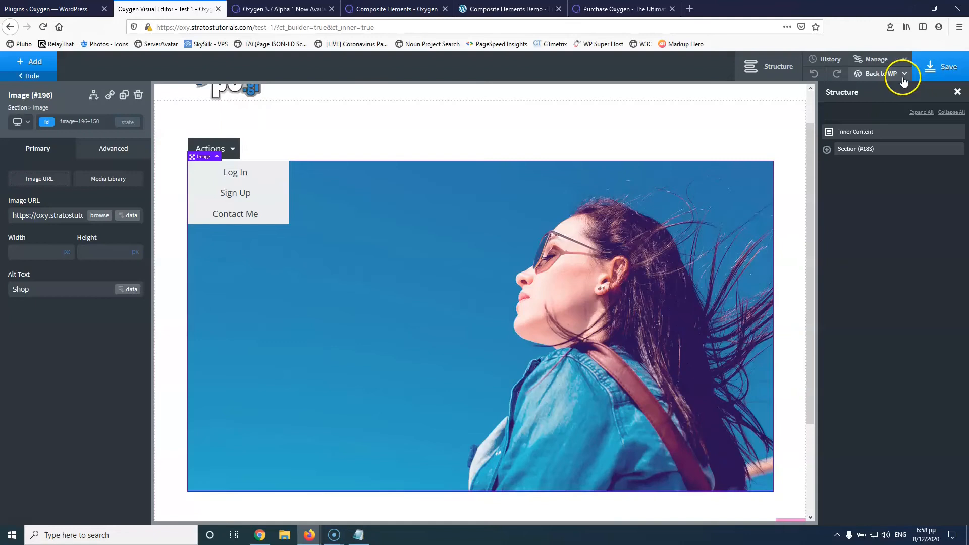
left_click(903, 74)
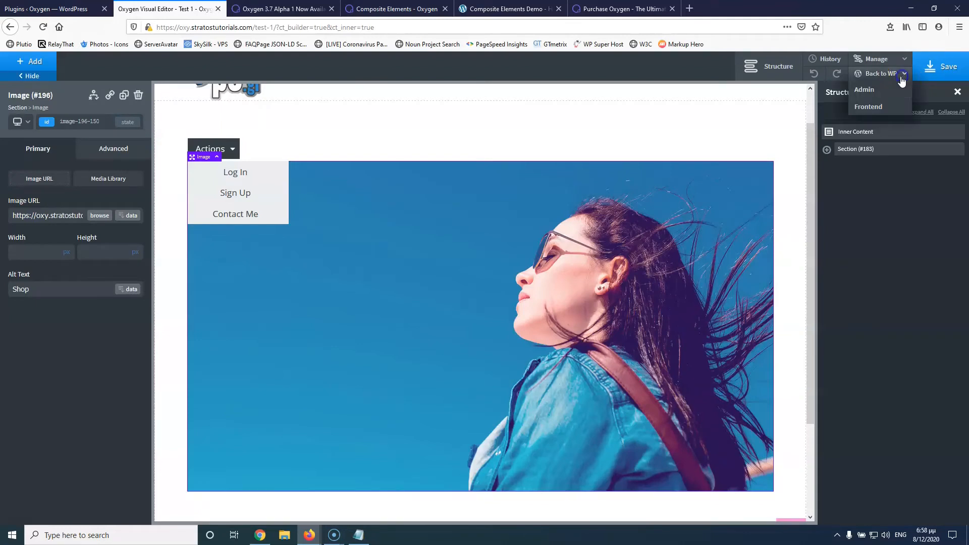
left_click(869, 107)
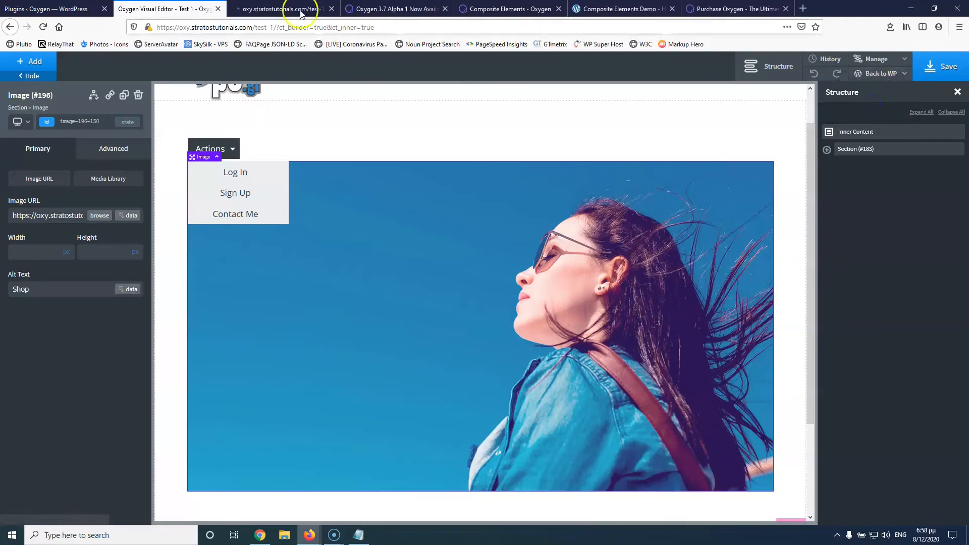
left_click(257, 10)
left_click(152, 9)
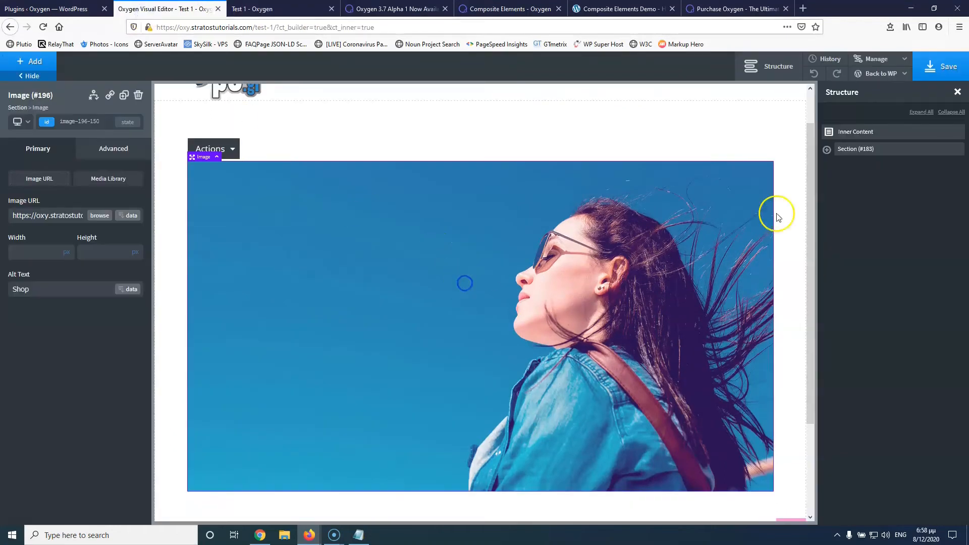
Step: Expand the section's structure, hide the image in the builder, and save the page
left_click(827, 150)
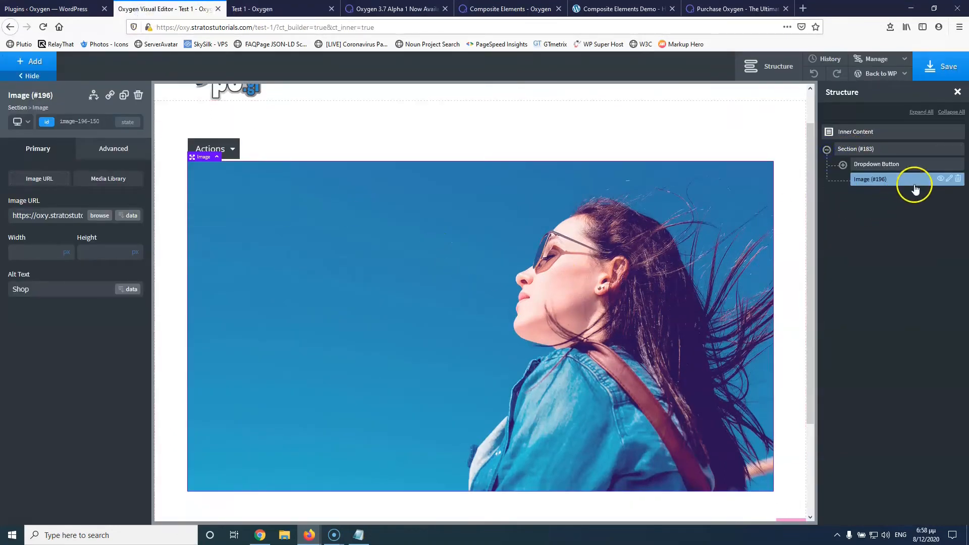
left_click(940, 179)
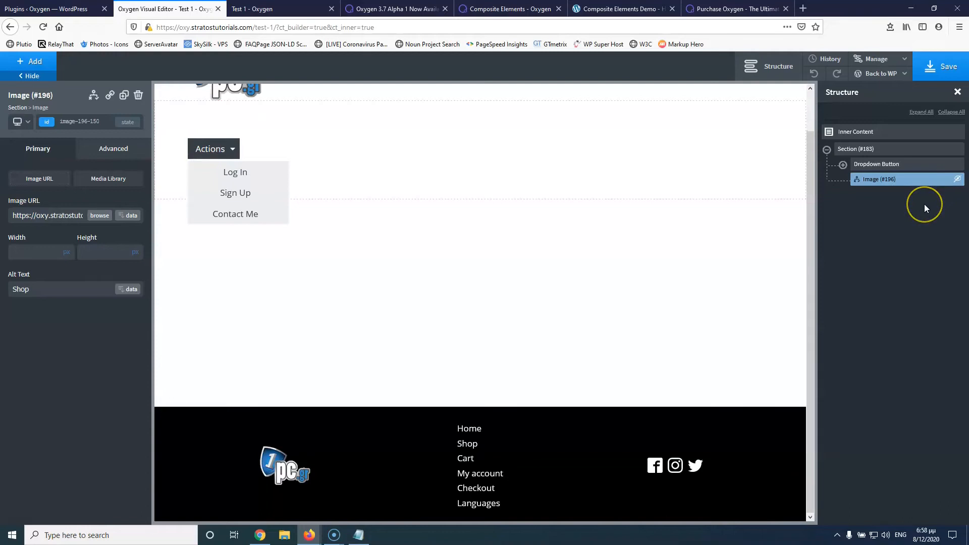
left_click(942, 62)
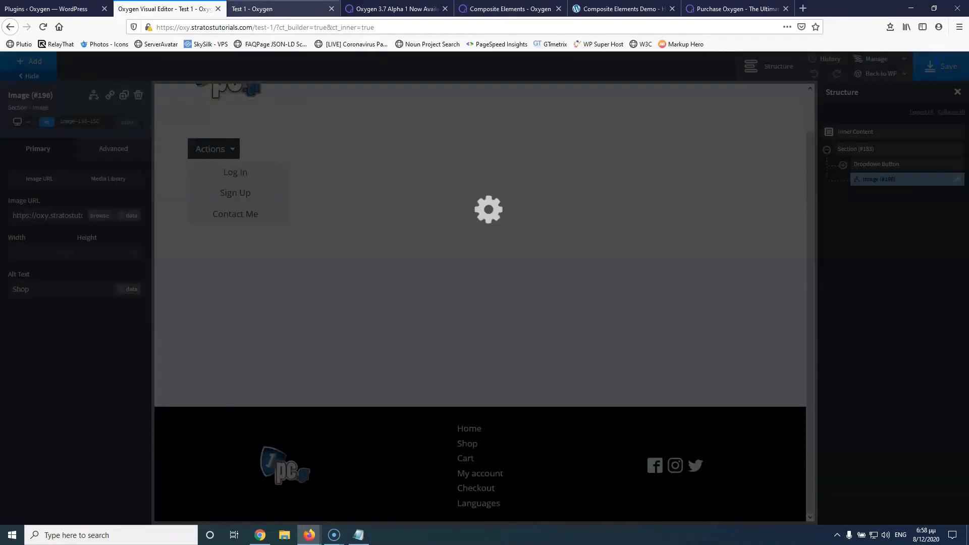
Step: Reload the published Test 1 page to check the dropdown with the image, and return to the visual editor
left_click(283, 9)
left_click(166, 10)
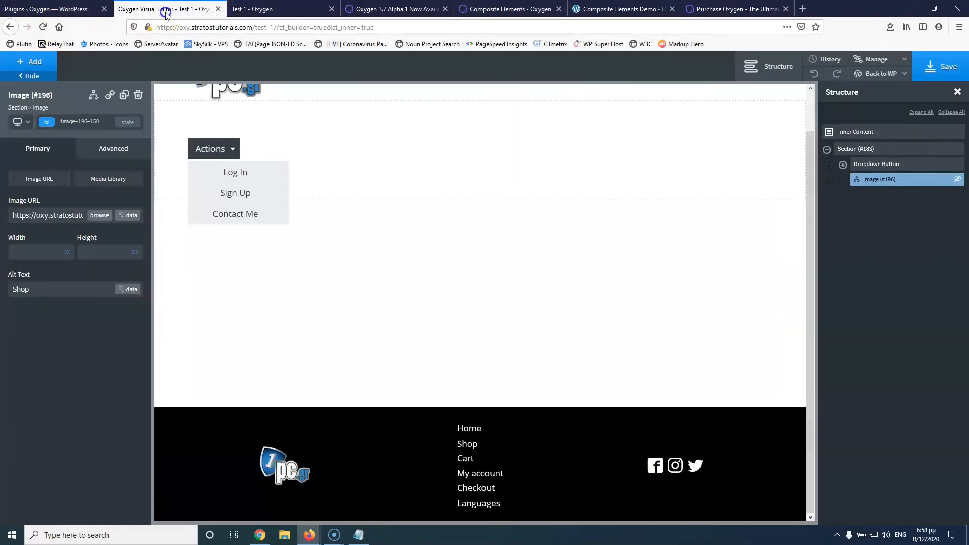
left_click(268, 9)
left_click(44, 28)
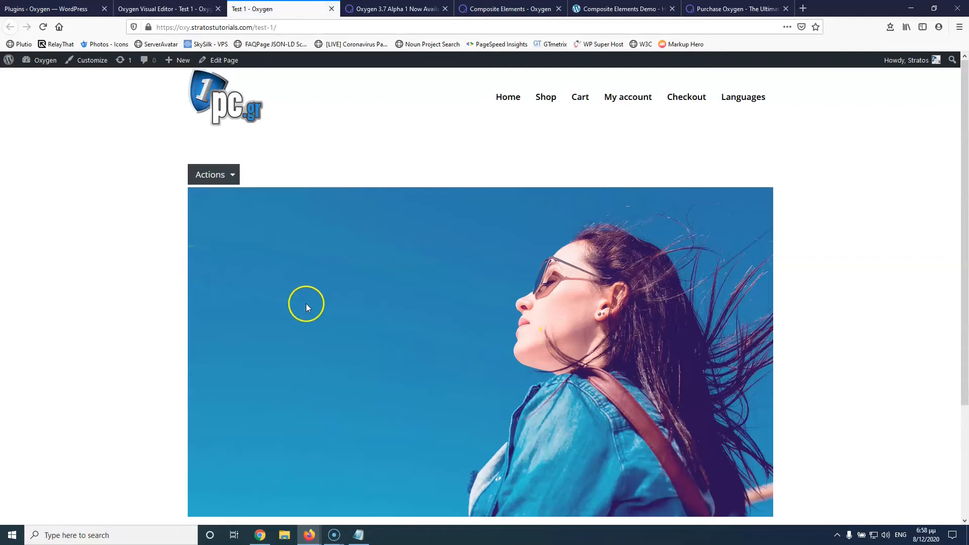
left_click(153, 12)
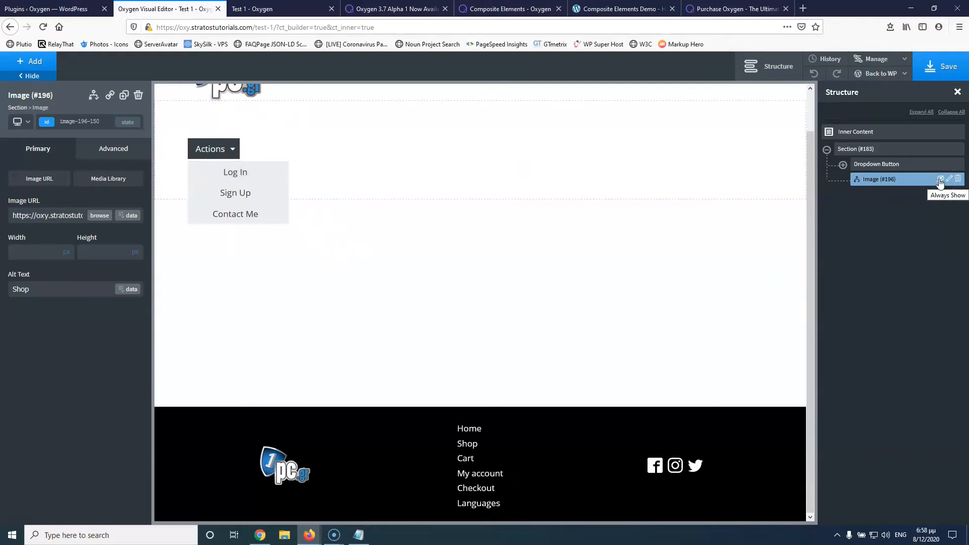
Step: Toggle the image's builder visibility on and off while selecting the dropdown's Actions label on the canvas
left_click(940, 179)
left_click(217, 153)
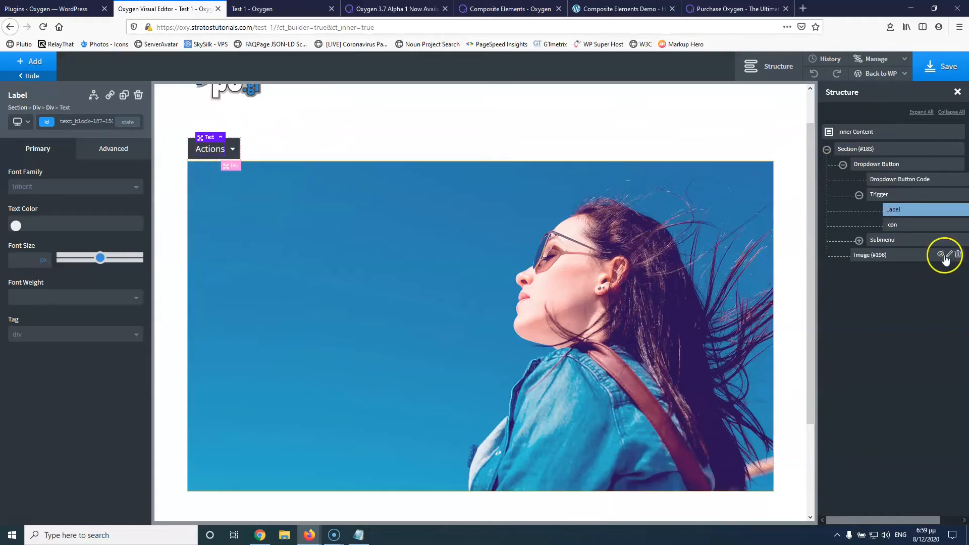
left_click(940, 255)
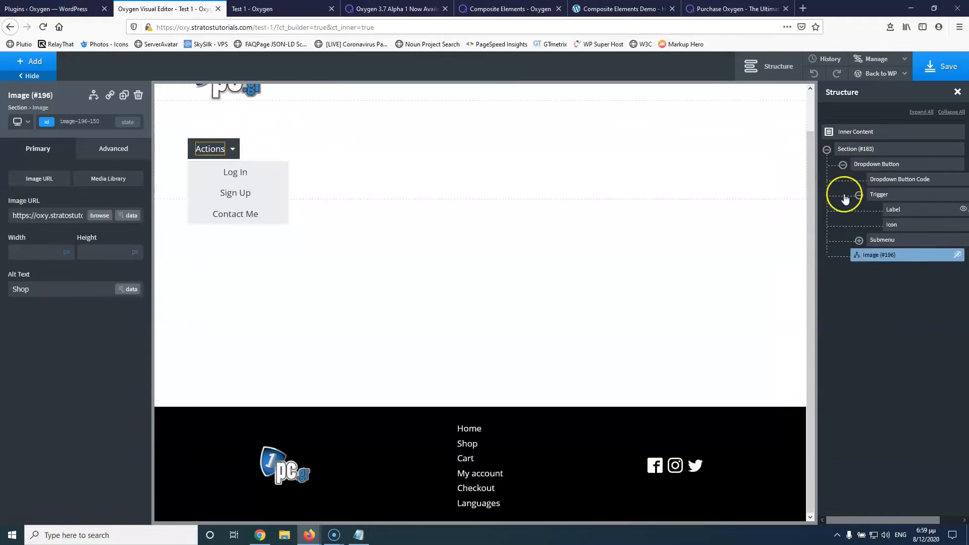
Step: Examine the Dropdown Button's parts in the structure: its code block, trigger, label, icon and submenu
left_click(884, 168)
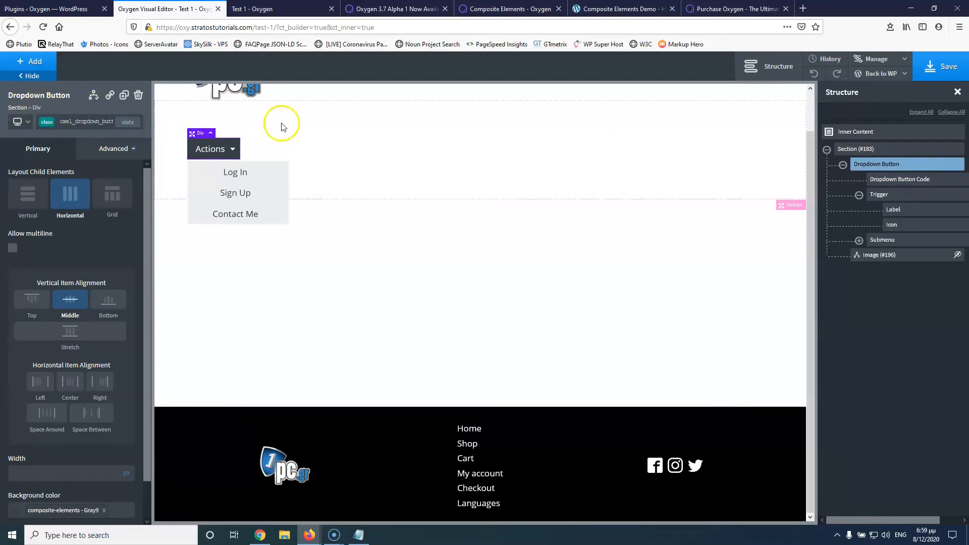
left_click(914, 183)
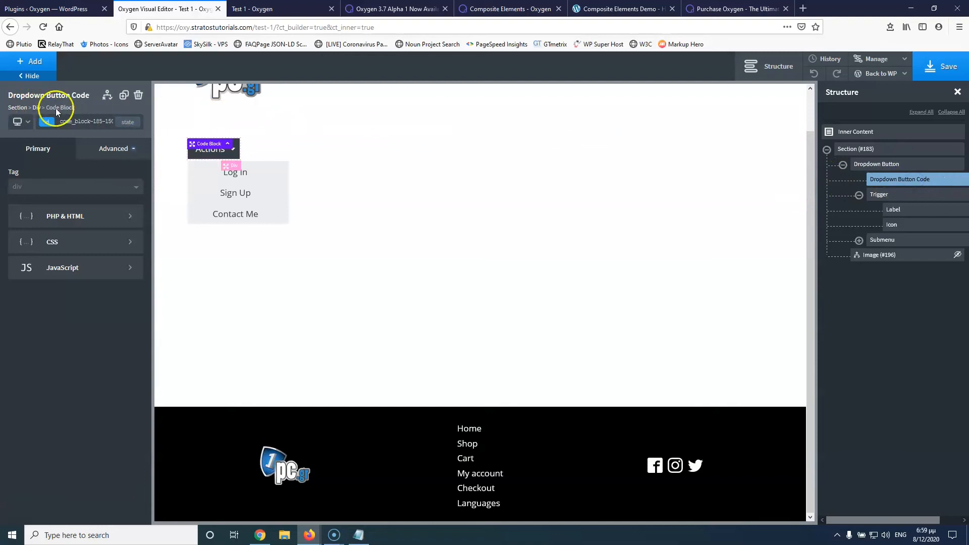
left_click(907, 199)
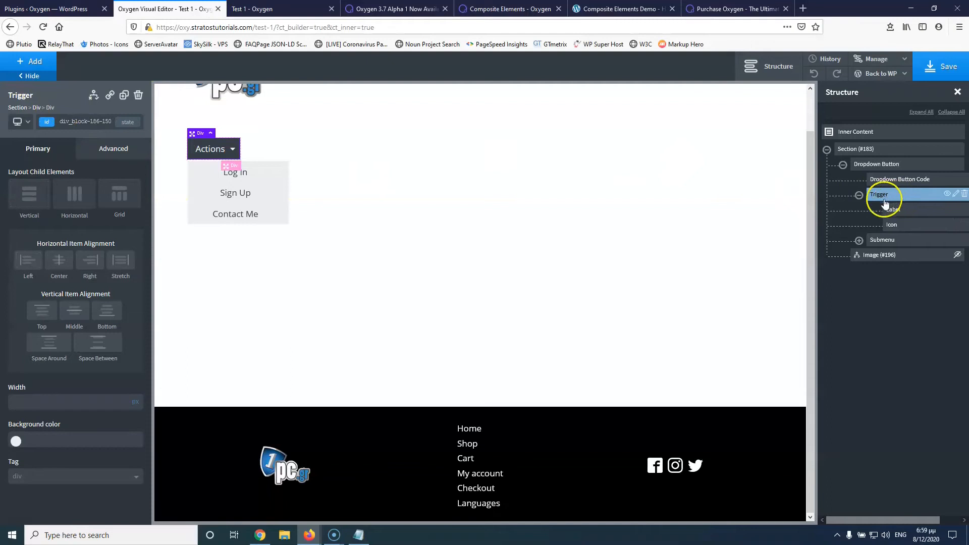
left_click(911, 211)
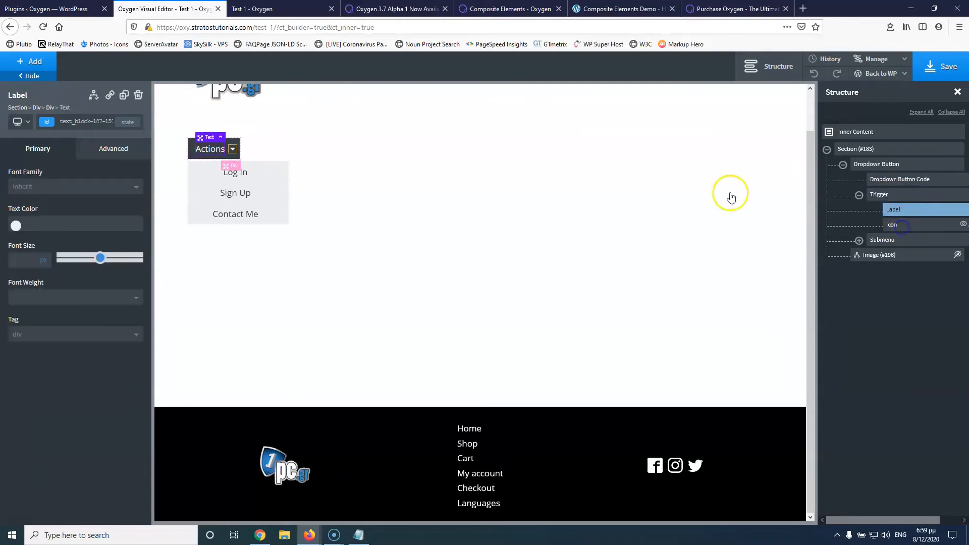
left_click(233, 152)
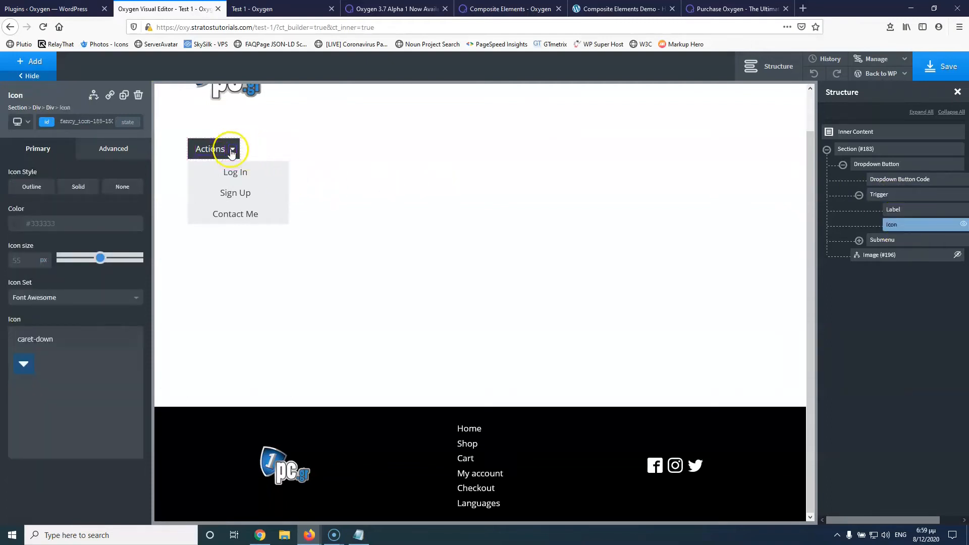
left_click(875, 242)
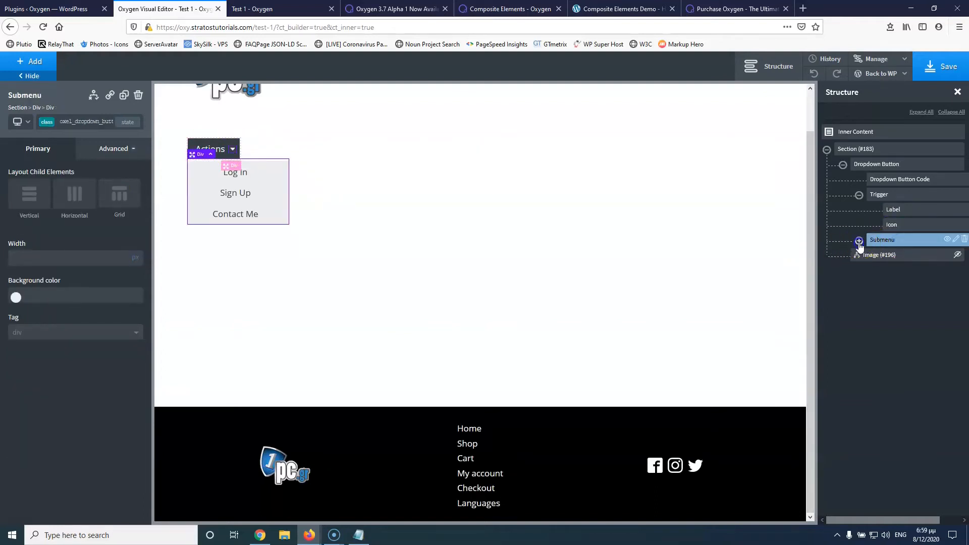
left_click(859, 240)
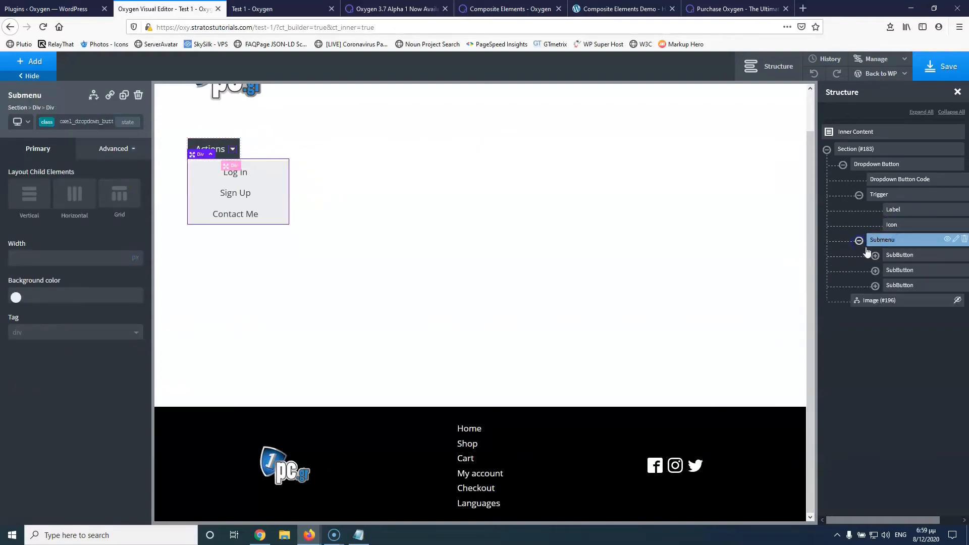
Step: Select the first SubButton in the submenu and switch its active selector from the ID to the dropdown class
left_click(931, 259)
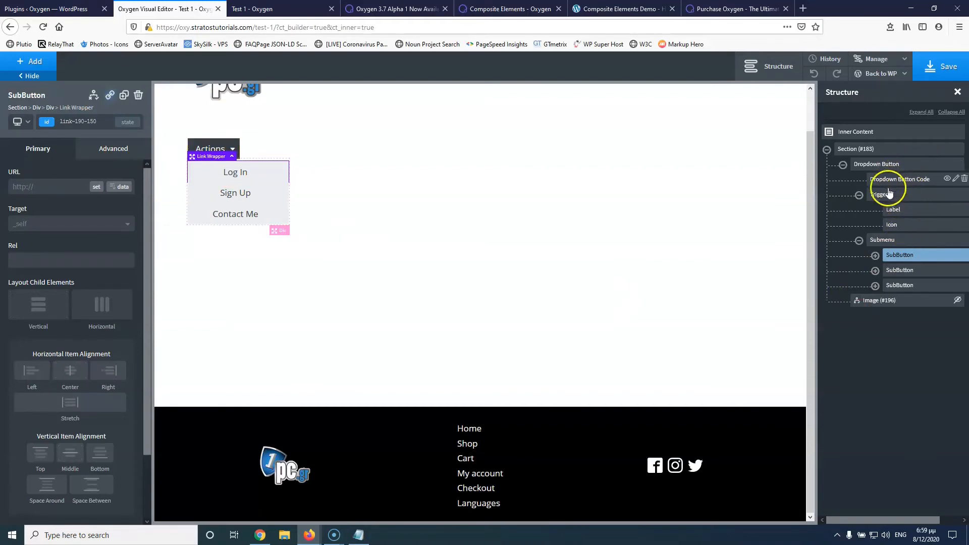
left_click(91, 120)
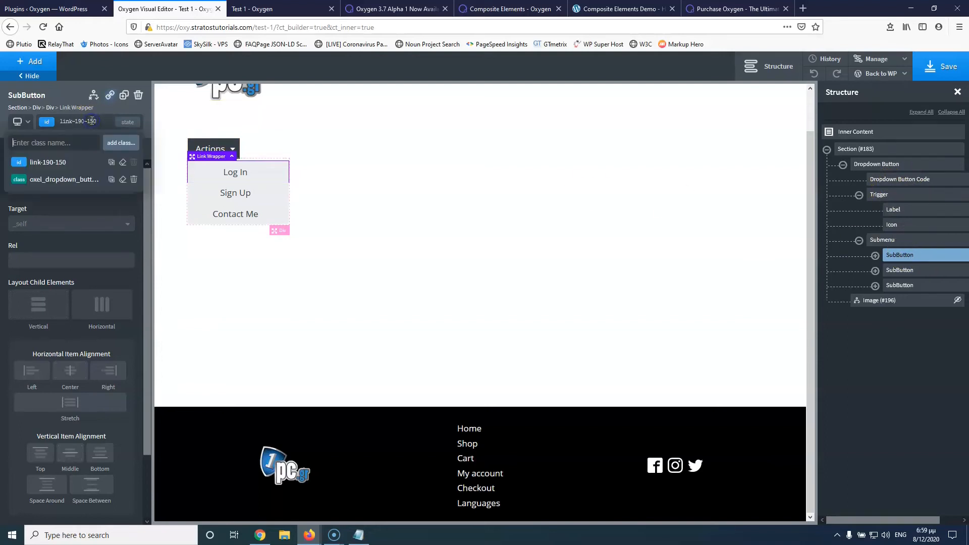
left_click(55, 180)
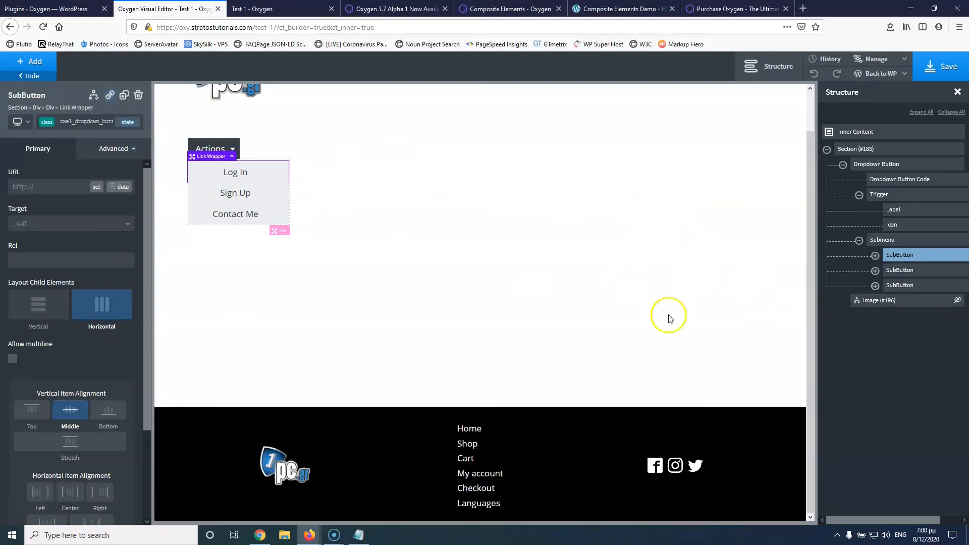
Step: Save the page and reload the published Test 1 page to check the dropdown button
mouse_move(945, 300)
left_click(936, 66)
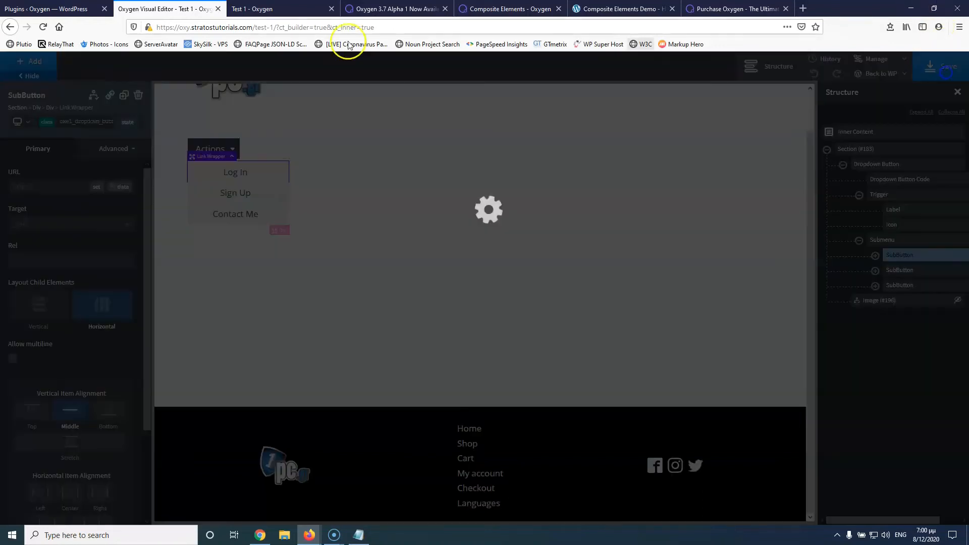
left_click(286, 14)
left_click(43, 27)
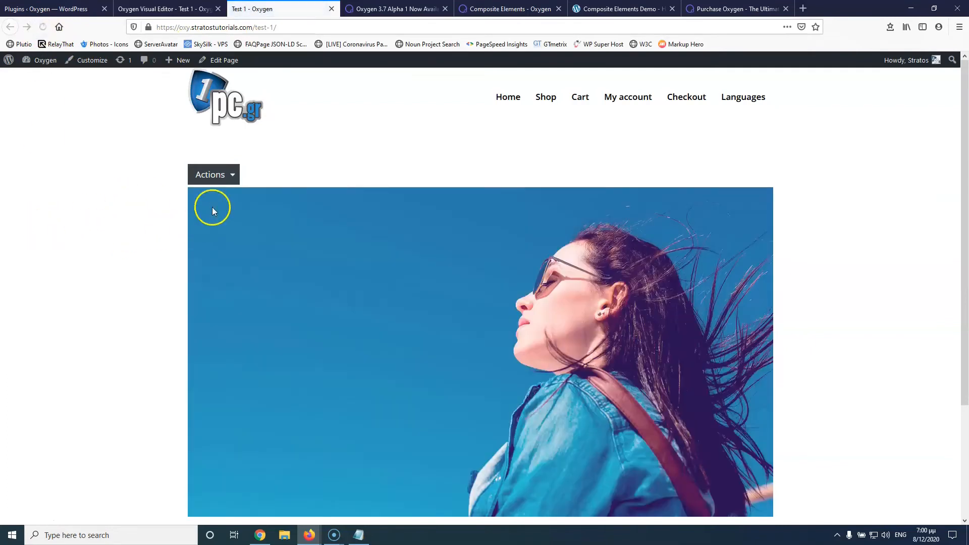
Step: Open the Actions dropdown on the published page to check its submenu, and return to the visual editor
left_click(235, 176)
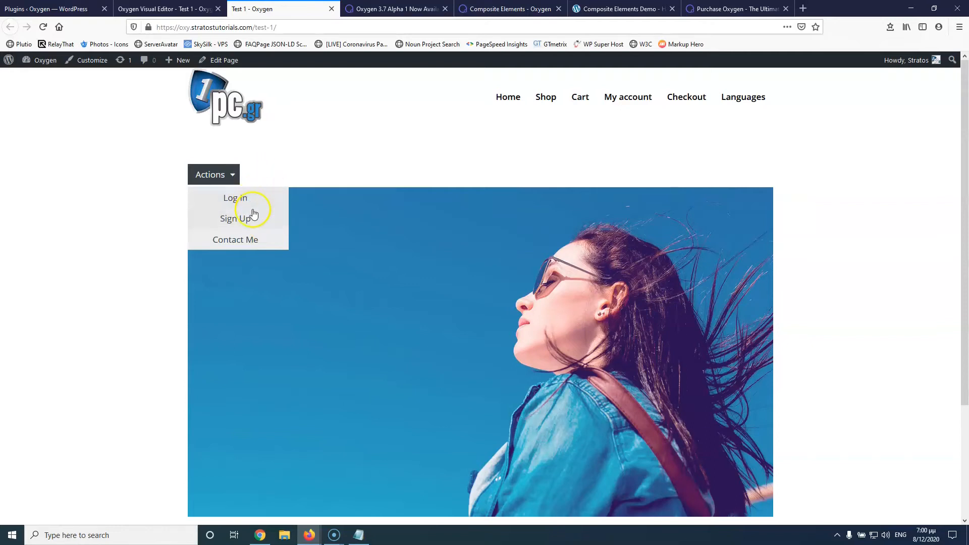
left_click(161, 8)
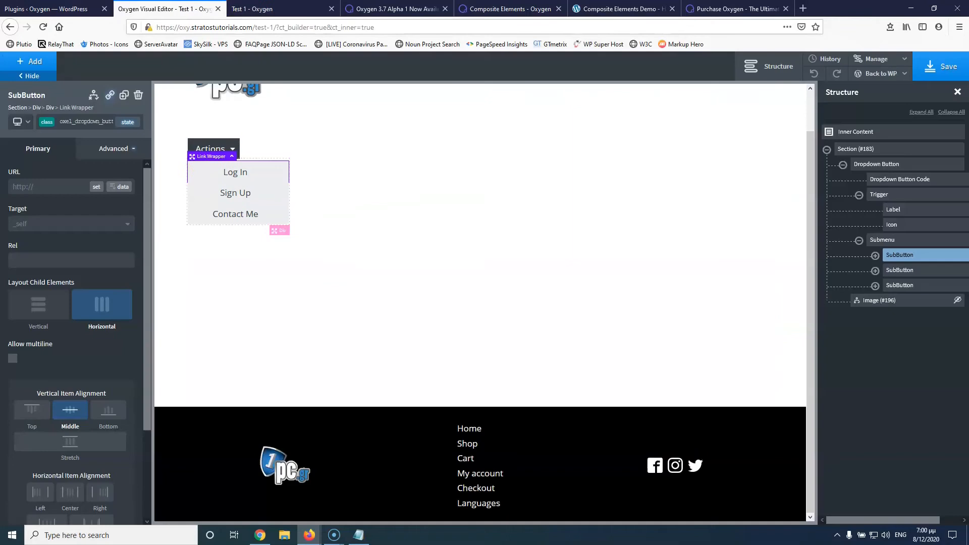
Step: Change the submenu's Sign Up text to "Sign Up Now"
left_click(234, 172)
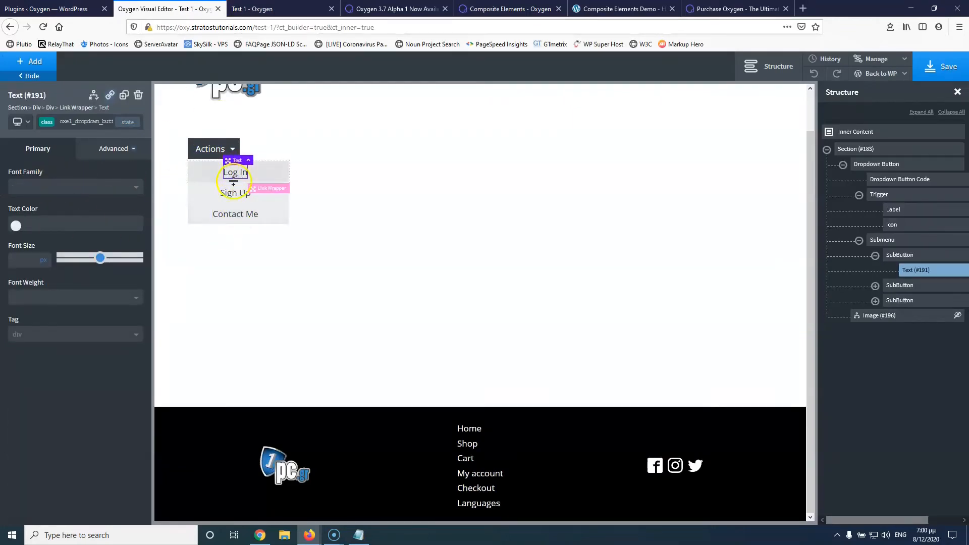
double_click(235, 172)
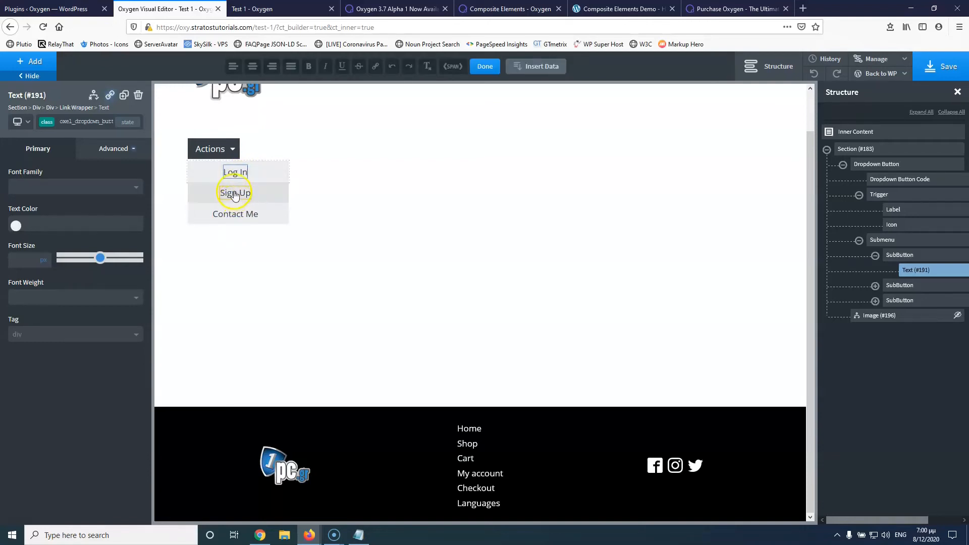
left_click(235, 194)
double_click(235, 193)
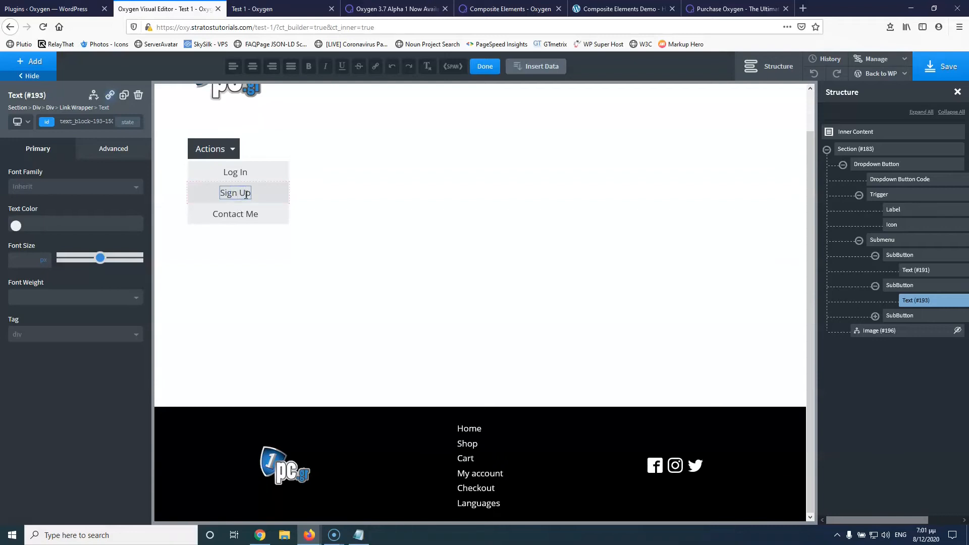
type("Now")
Step: Add an Icon element inside the Sign Up Now SubButton
left_click(275, 196)
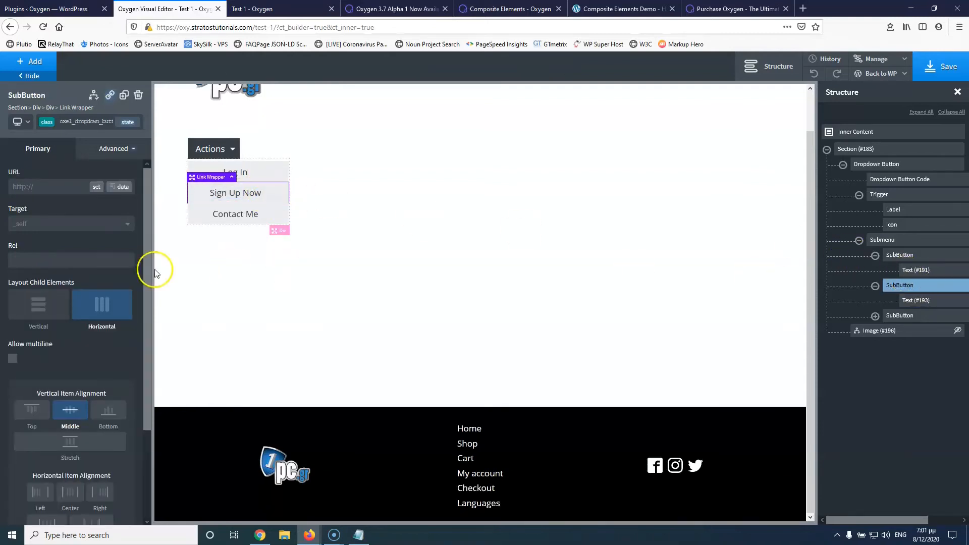
left_click(21, 59)
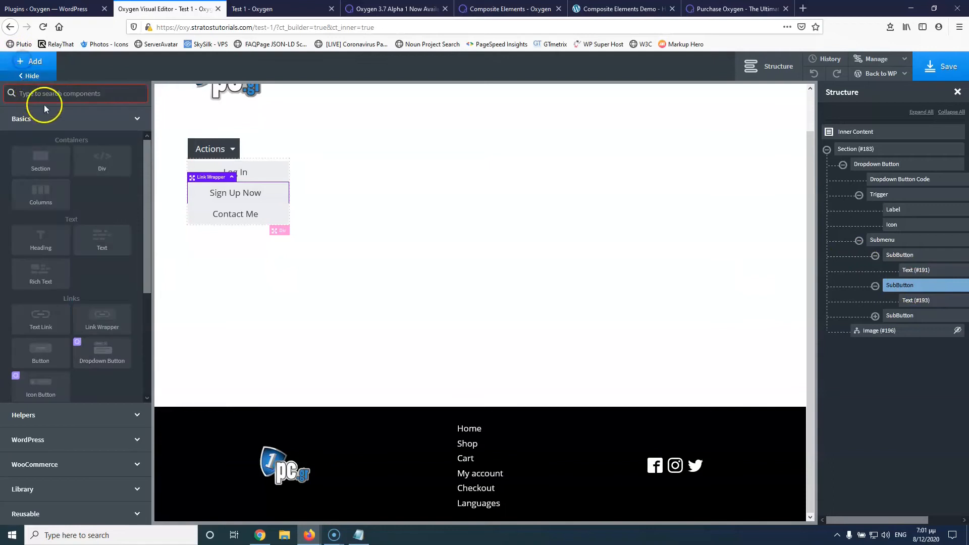
type("ic")
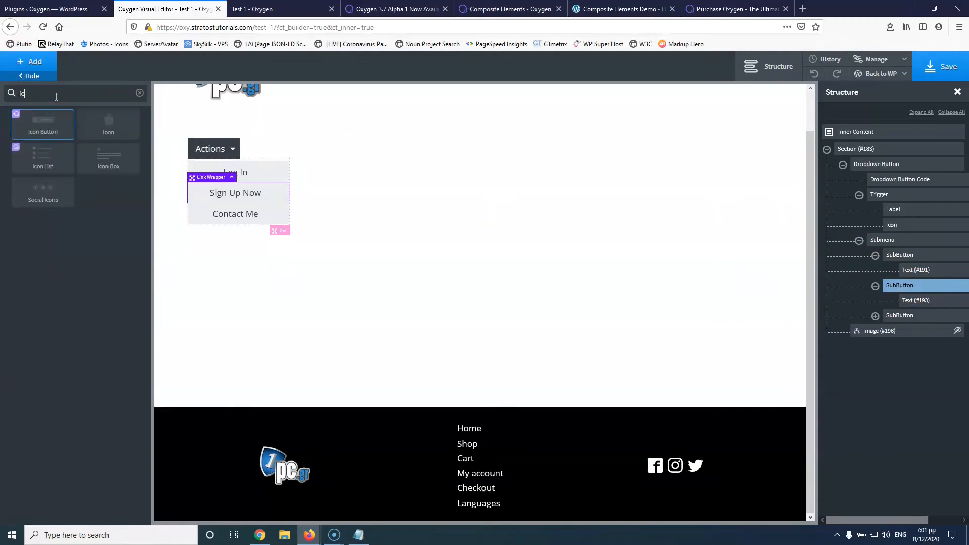
left_click(102, 124)
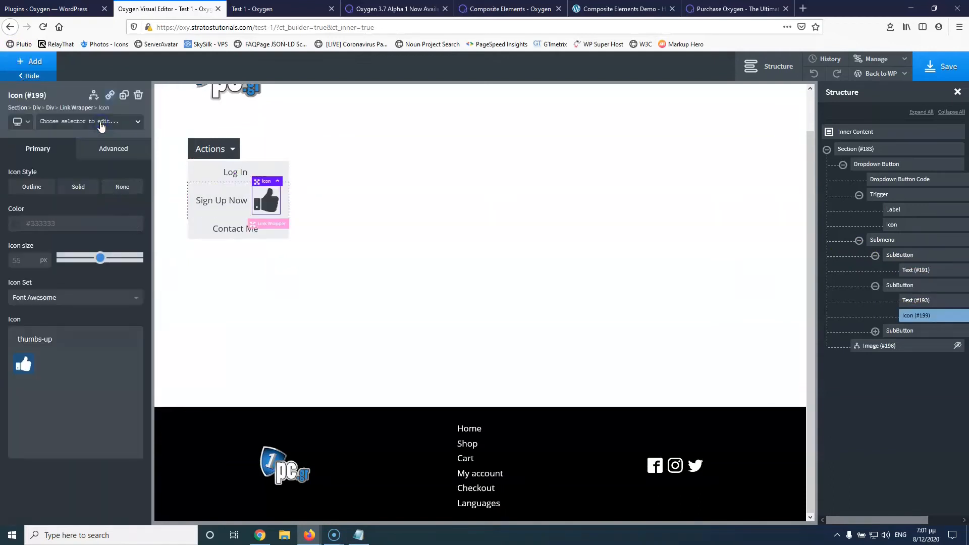
Step: Switch the Sign Up Now text's active selector from its ID to its oxel_dropdown_button label class
left_click(75, 124)
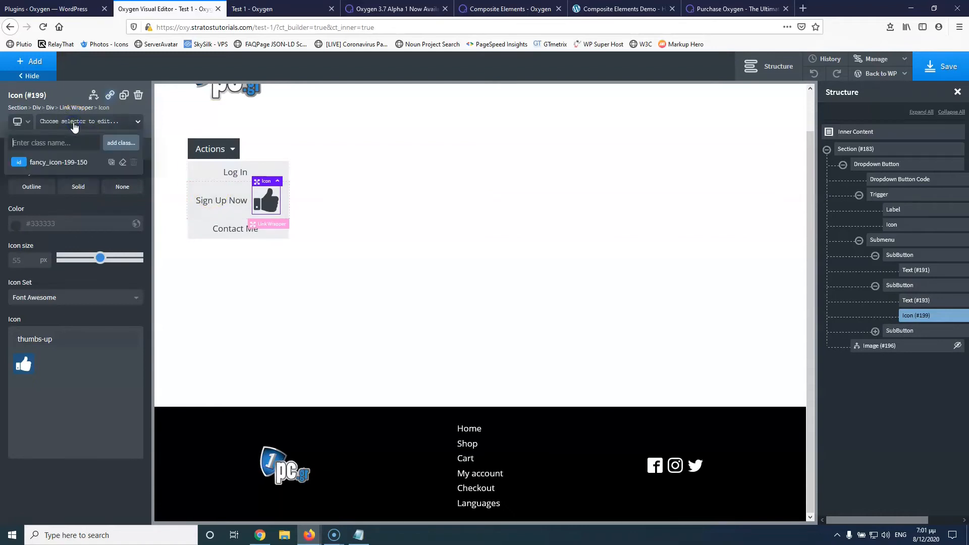
left_click(217, 201)
left_click(122, 187)
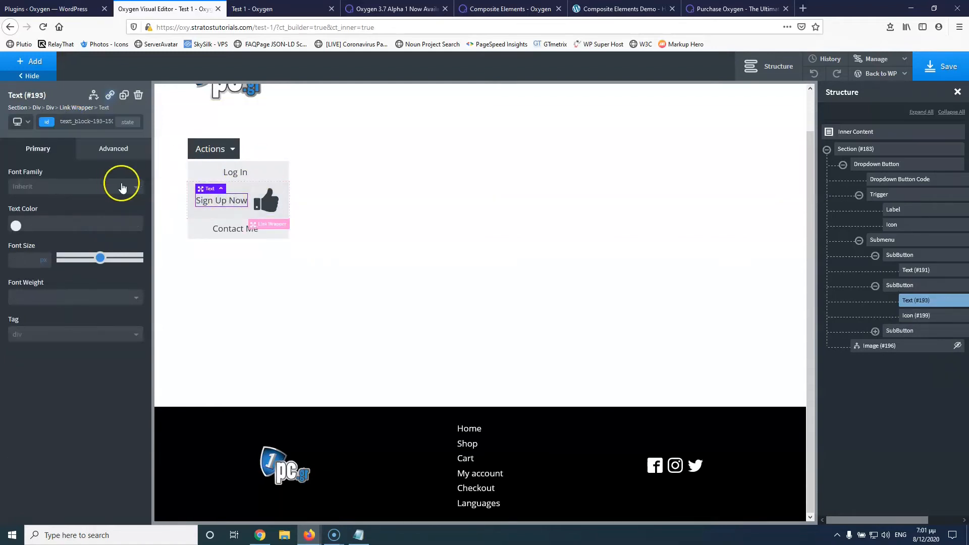
left_click(85, 122)
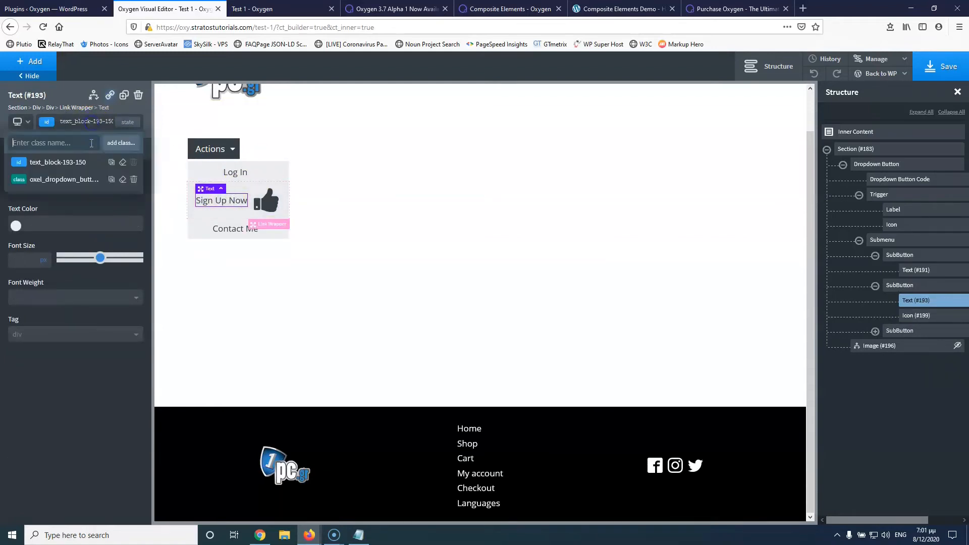
left_click(82, 181)
Step: Copy the full name of the class assigned to the Sign Up Now text
left_click(90, 123)
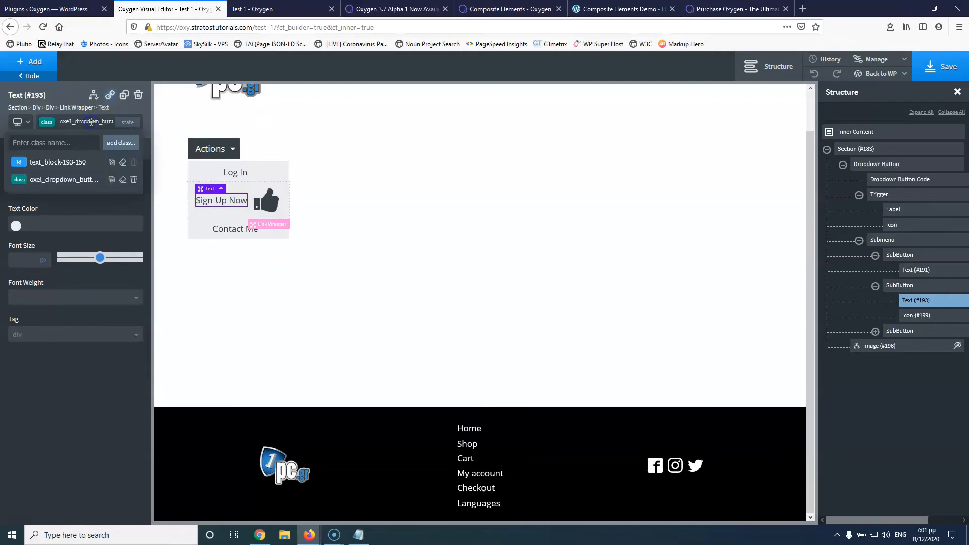
left_click(91, 122)
left_click(91, 122)
left_click(91, 122)
left_click(91, 122)
left_click(92, 121)
left_click(92, 122)
left_click(91, 122)
left_click(91, 122)
left_click(91, 122)
left_click(91, 122)
left_click(91, 122)
double_click(91, 122)
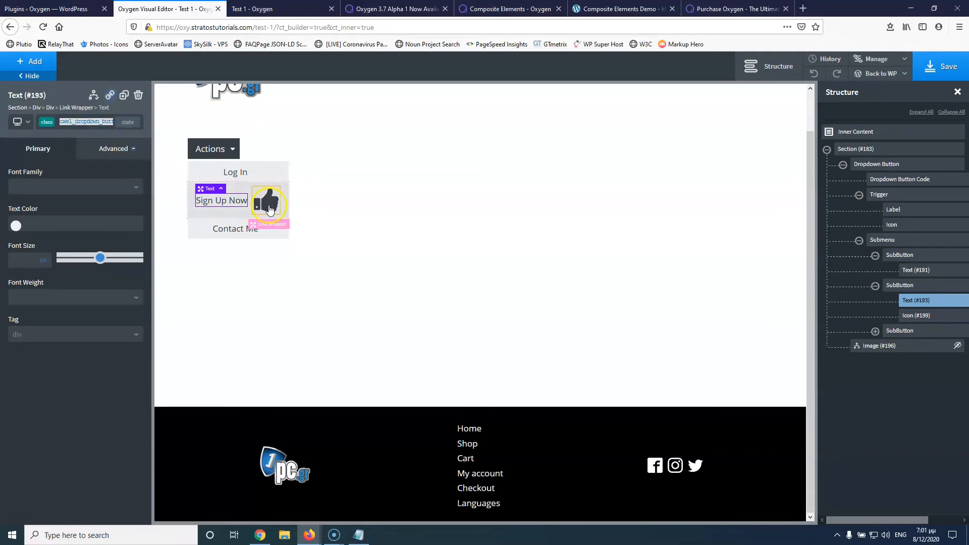
Step: Add the class oxel_dropdown_button__submenu__button__icon to the Sign Up Now icon, adapting the copied label class name
left_click(267, 202)
left_click(81, 122)
left_click(82, 143)
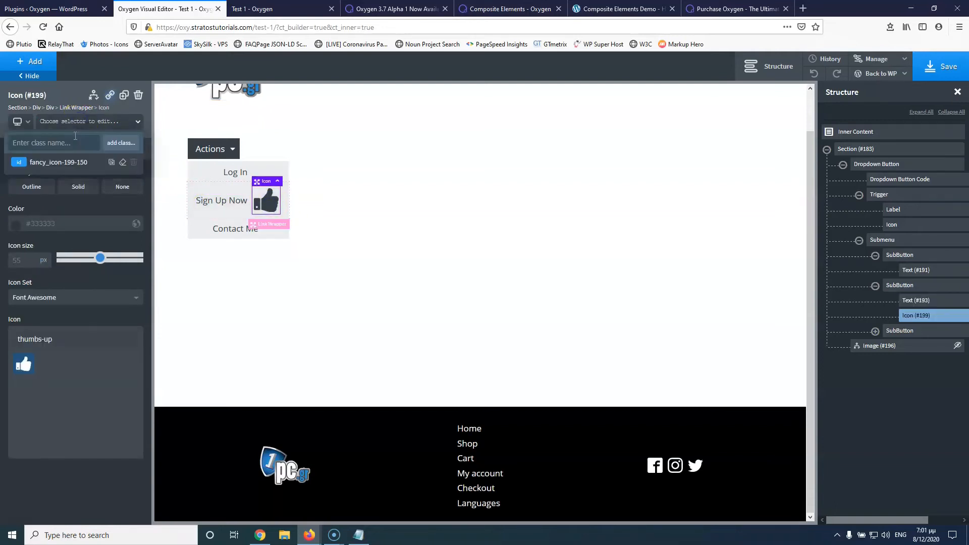
type("oxel_dropdown_button__submenu__button__label")
left_click_drag(93, 146, 6, 141)
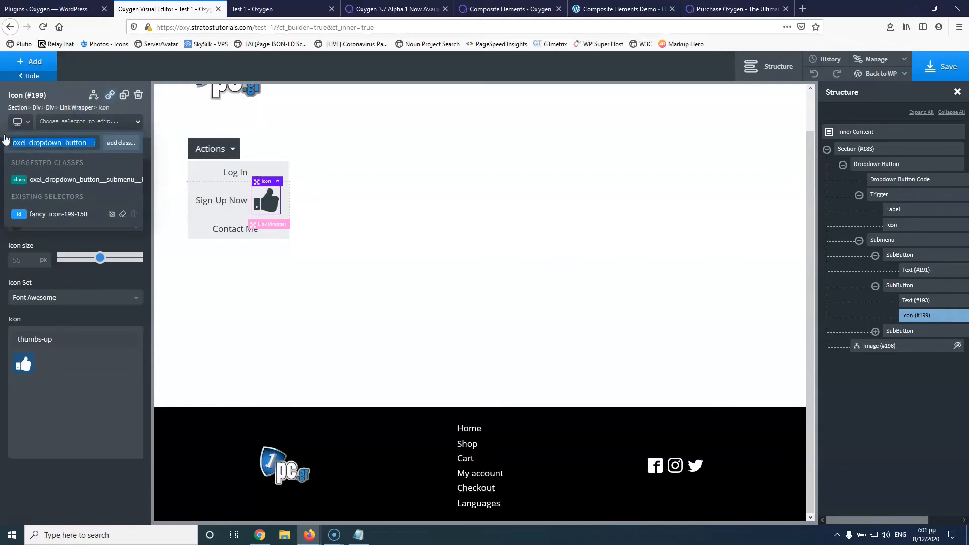
left_click(37, 143)
mouse_move(72, 144)
left_mouse_down()
mouse_move(103, 144)
mouse_move(65, 143)
left_mouse_up()
left_click(79, 143)
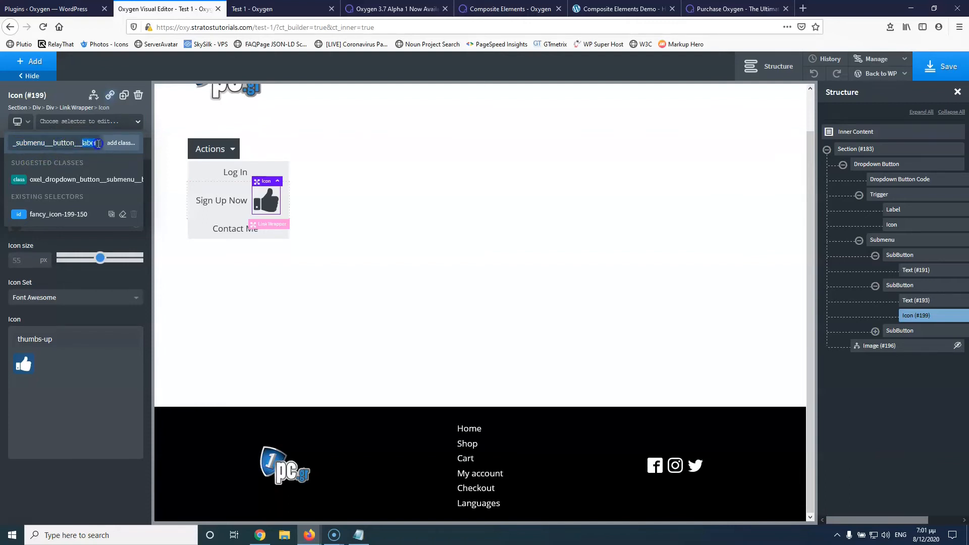
type("icon")
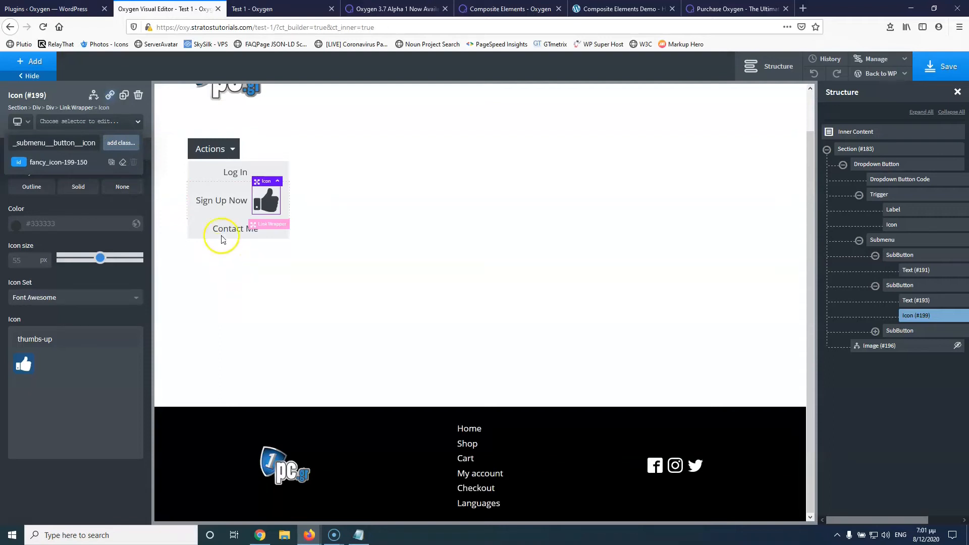
left_click(118, 145)
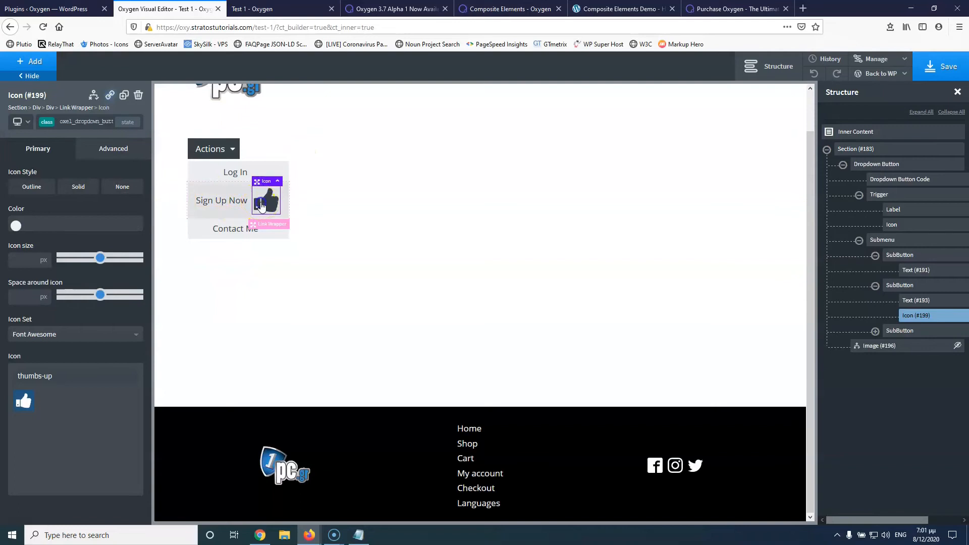
Step: Duplicate the icon twice and distribute the icons so that each of the three SubButtons contains one
left_click(124, 95)
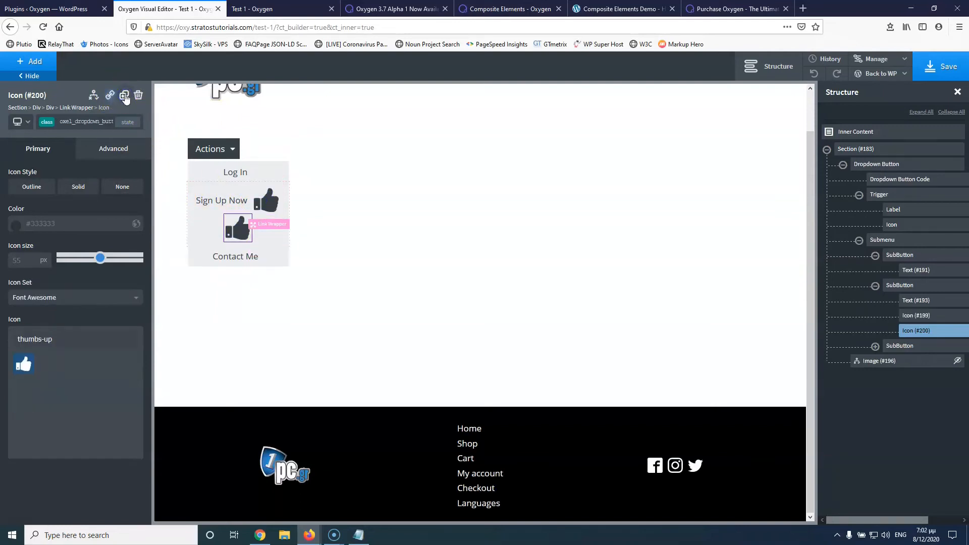
left_click(124, 96)
left_click(891, 309)
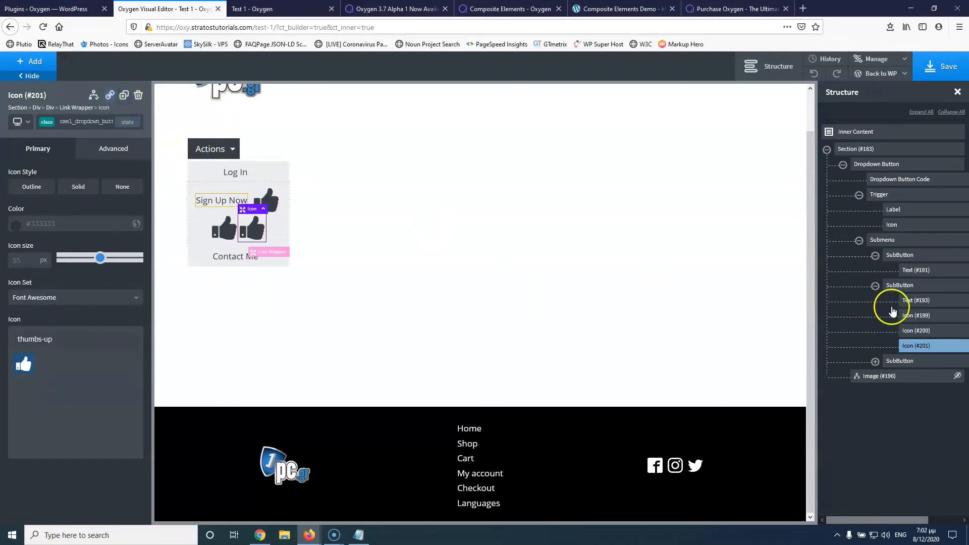
left_click(875, 362)
mouse_move(914, 345)
left_mouse_down()
mouse_move(923, 368)
mouse_move(916, 385)
mouse_move(923, 361)
left_mouse_up()
left_click_drag(923, 318, 929, 284)
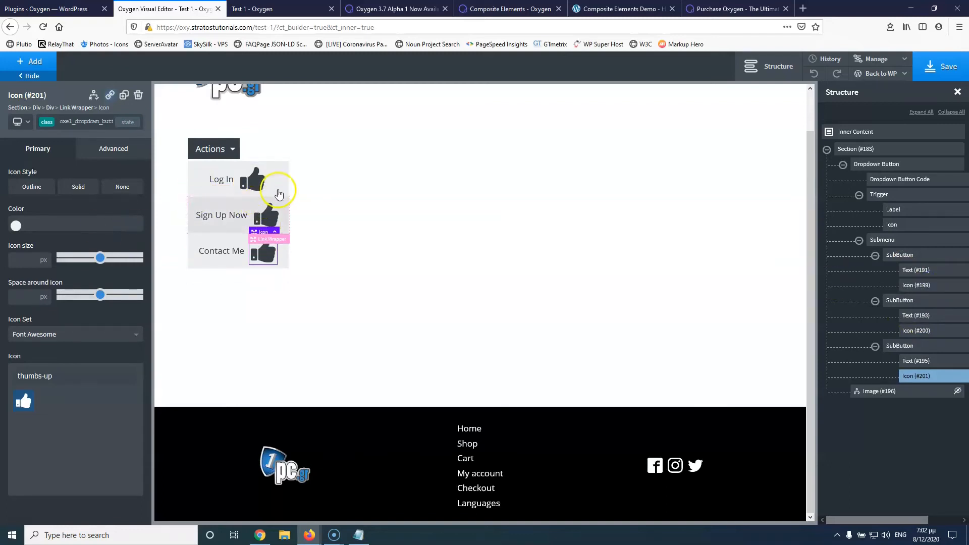
Step: Set the shared icon class's color to red #f70000 and its icon size to 20 px
left_click(257, 180)
left_click(16, 225)
left_click_drag(39, 275, 82, 241)
left_click(68, 202)
left_click(22, 261)
type("1")
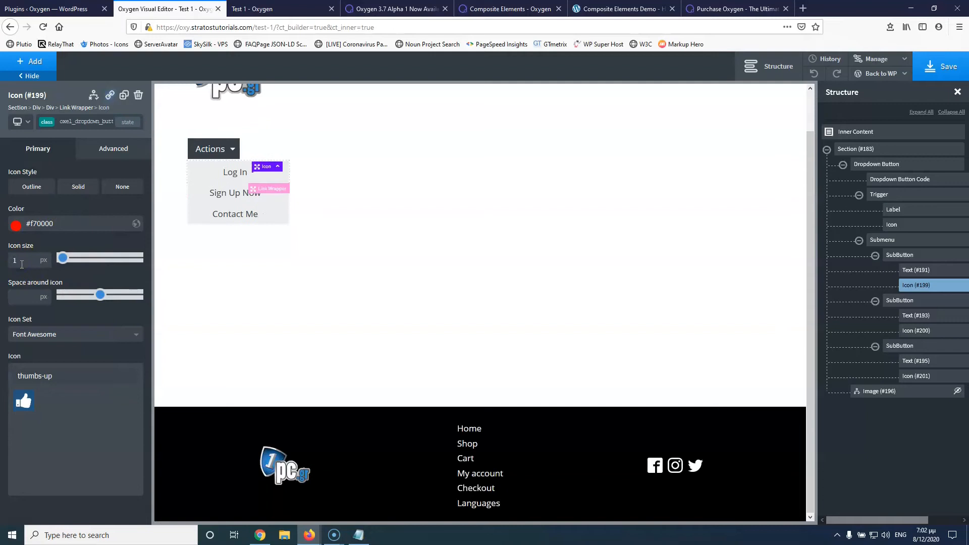
type("020")
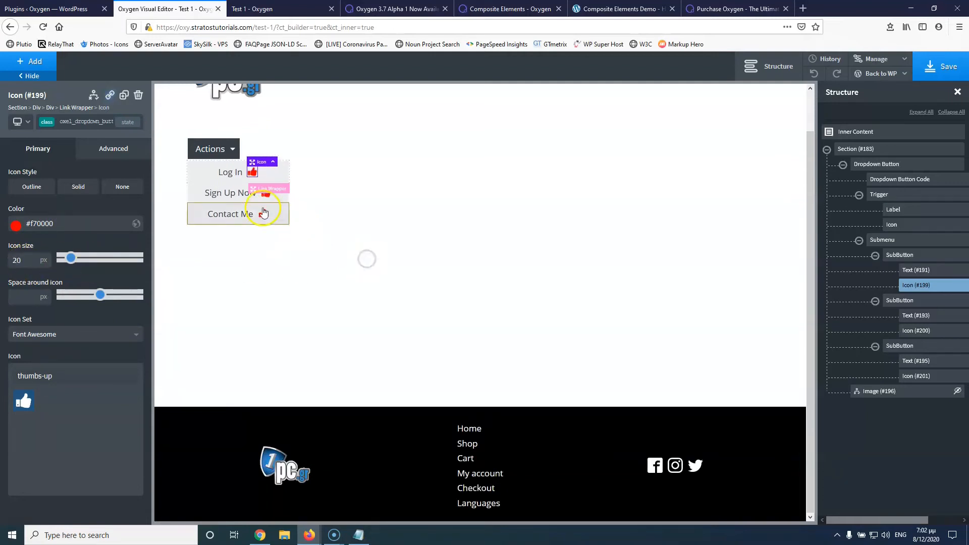
Step: Replace the Sign Up Now item's thumbs-up with the solid user icon
left_click(265, 192)
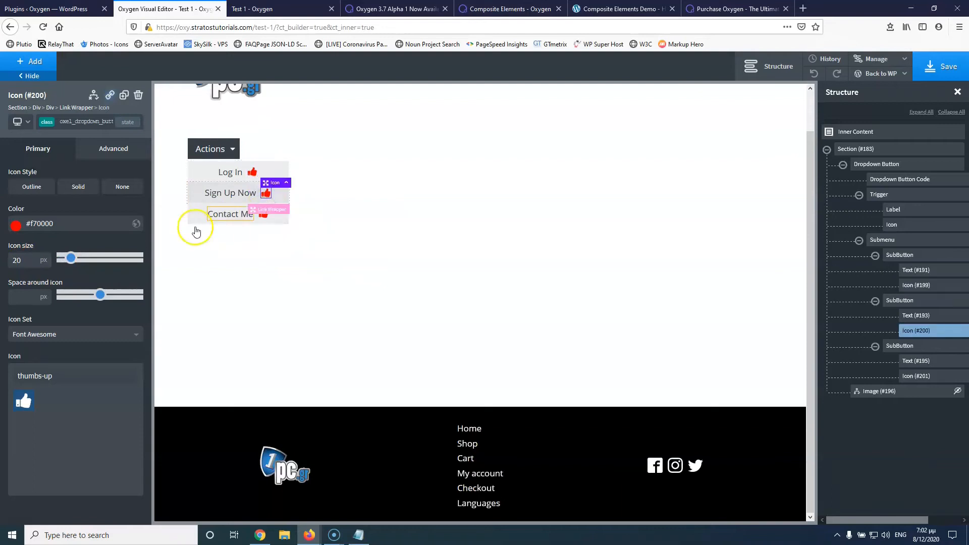
left_click_drag(69, 377, 17, 376)
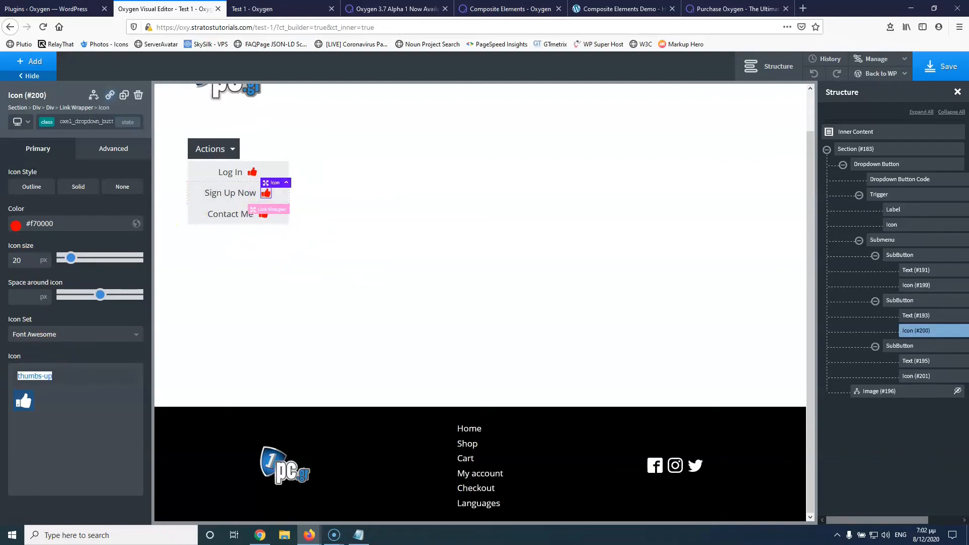
type("use")
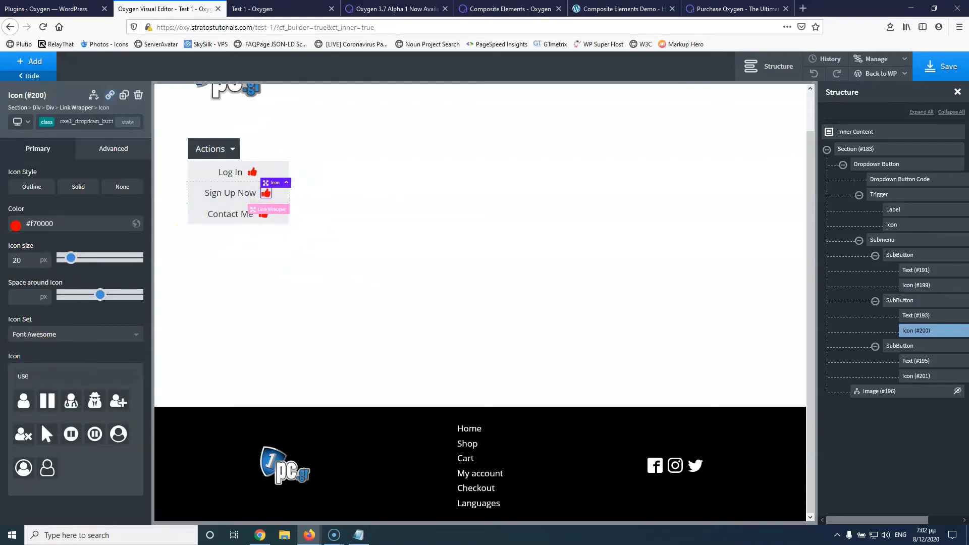
left_click(23, 400)
Step: Replace the Log In item's thumbs-up with the comment-o icon
left_click(239, 173)
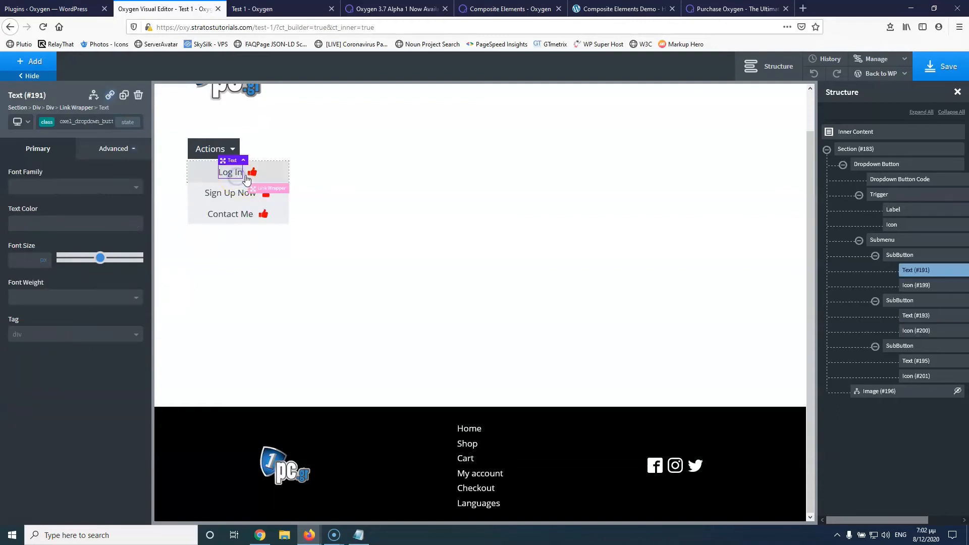
left_click(253, 174)
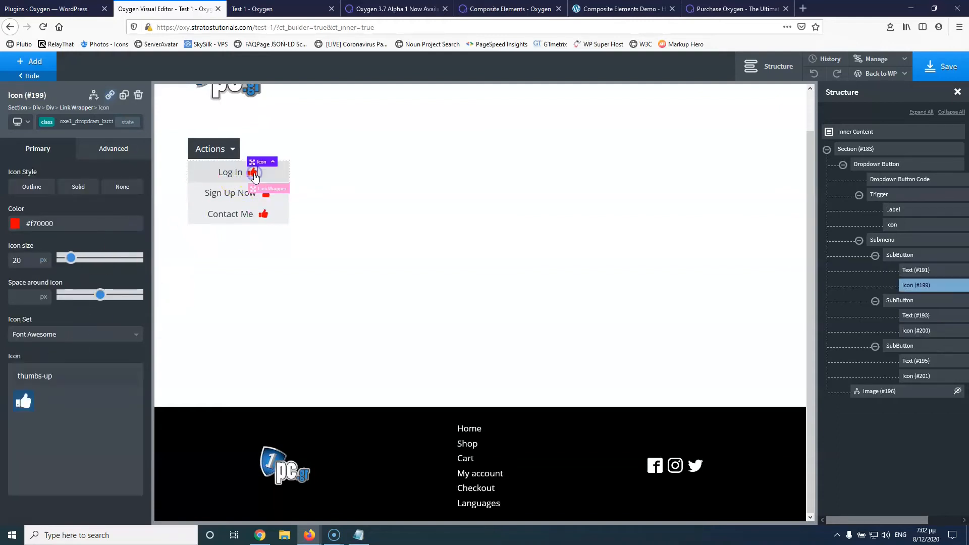
triple_click(73, 376)
type("e")
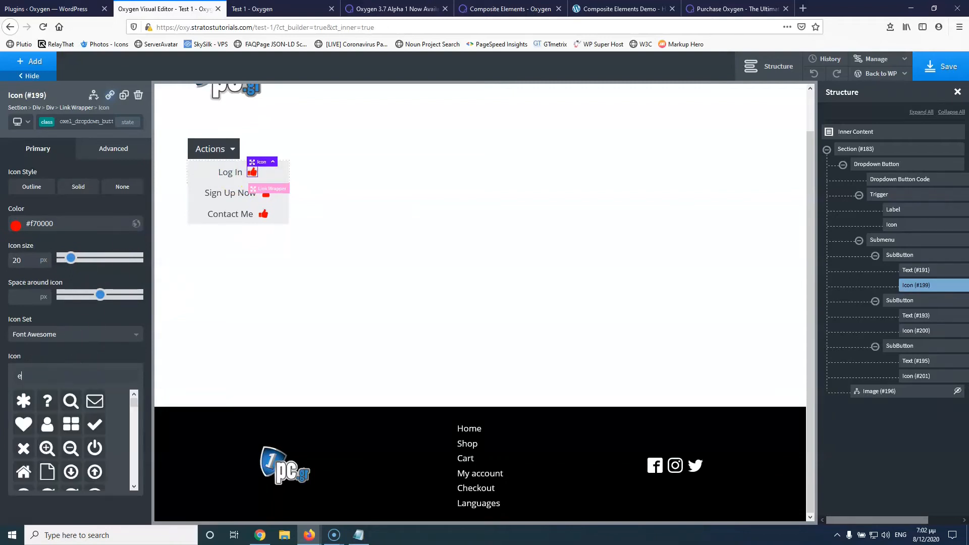
type("nt")
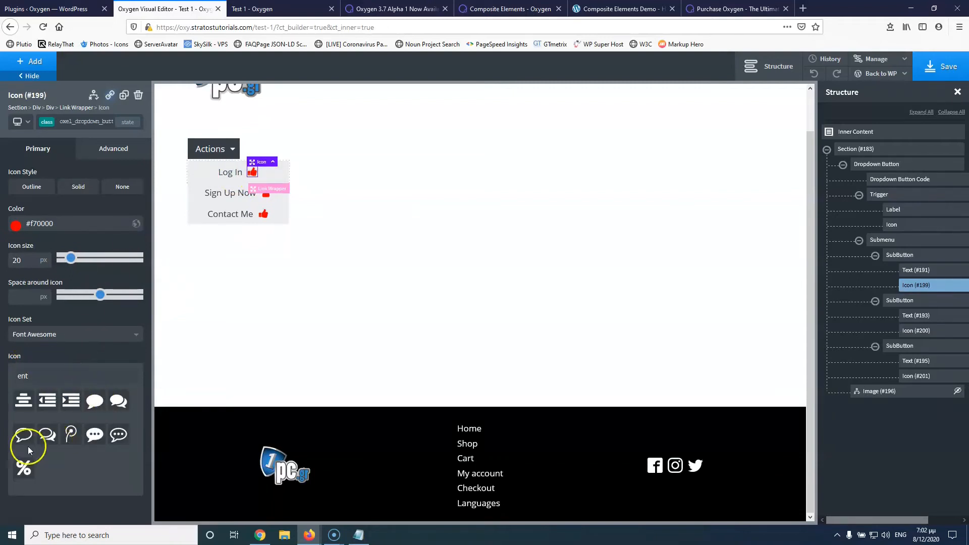
left_click(25, 433)
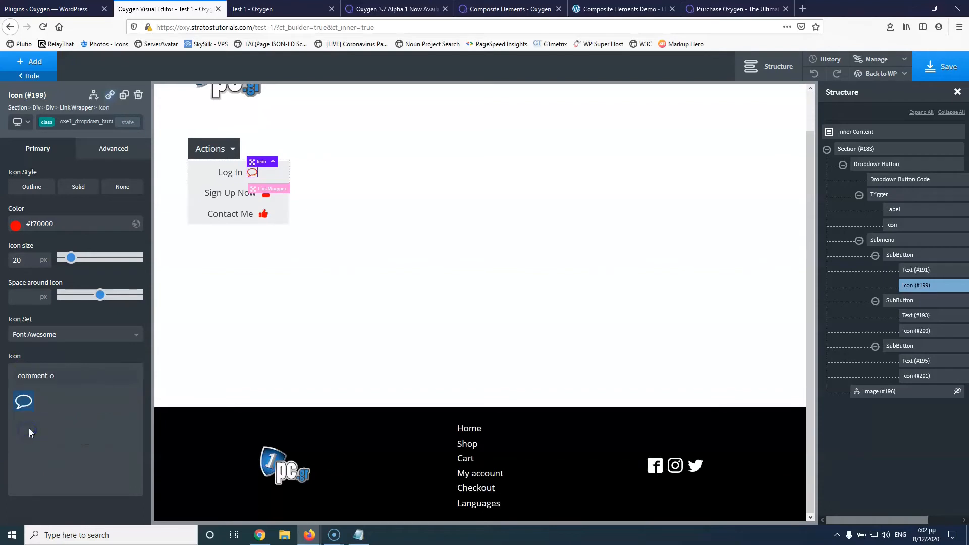
Step: Replace the Contact Me item's thumbs-up with the solid envelope icon
left_click(263, 214)
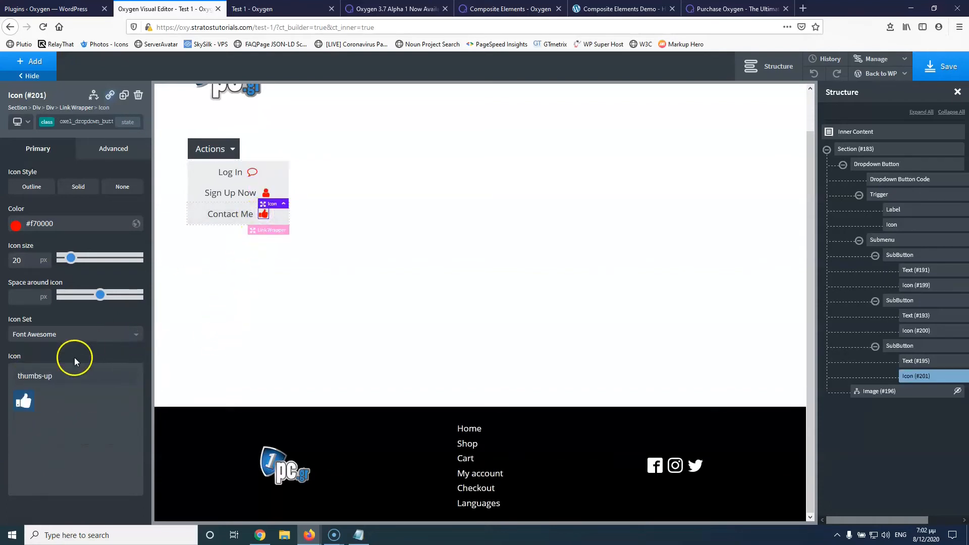
type("envel")
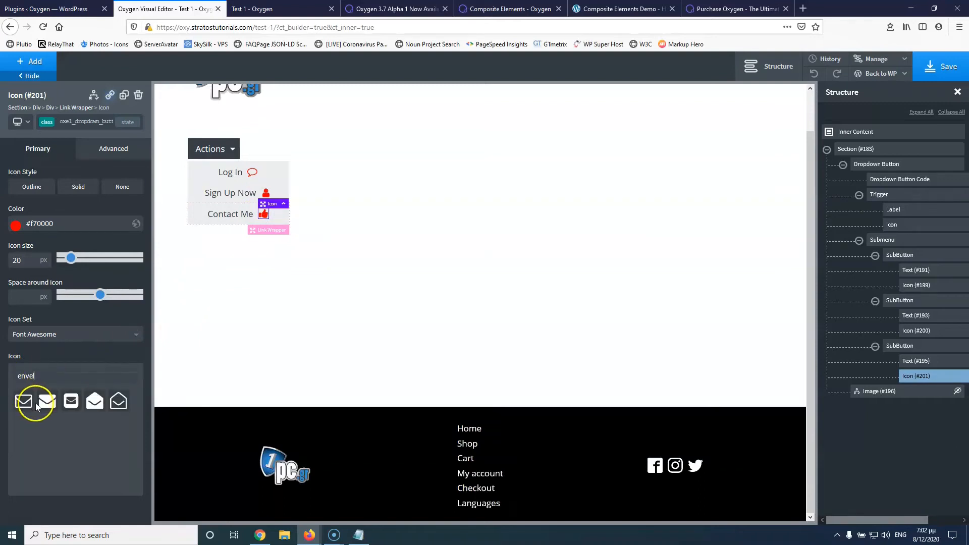
left_click(45, 404)
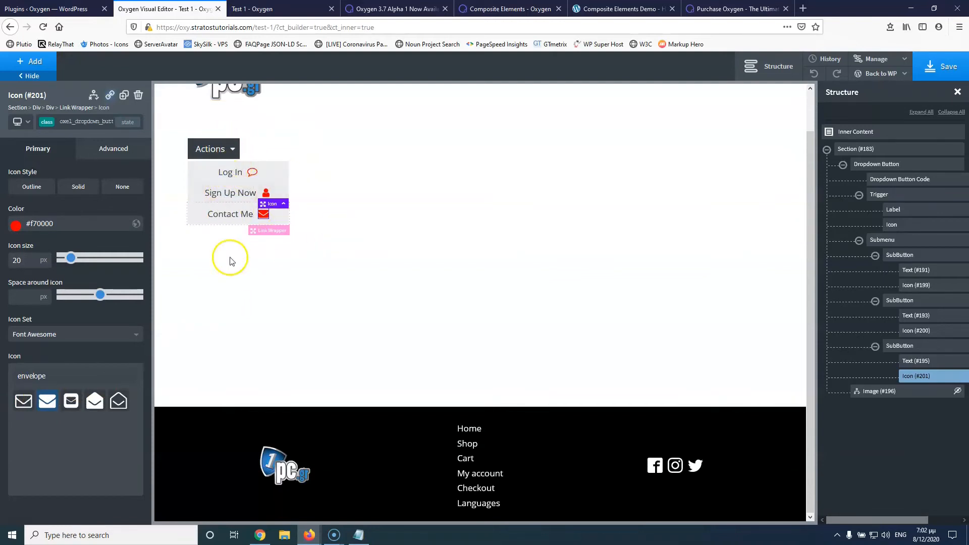
Step: Delete the whole Dropdown Button from the section and unhide the image below it
key("alt+p")
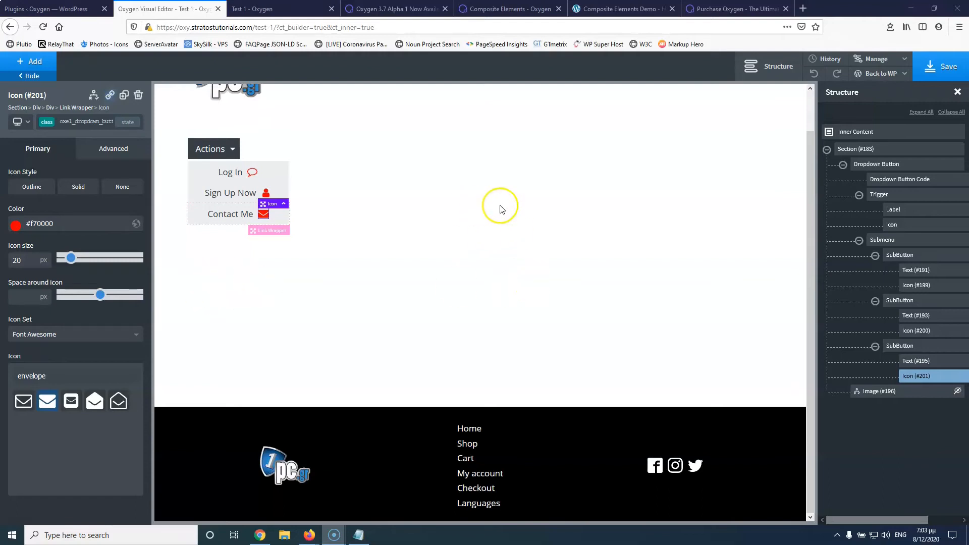
left_click(217, 150)
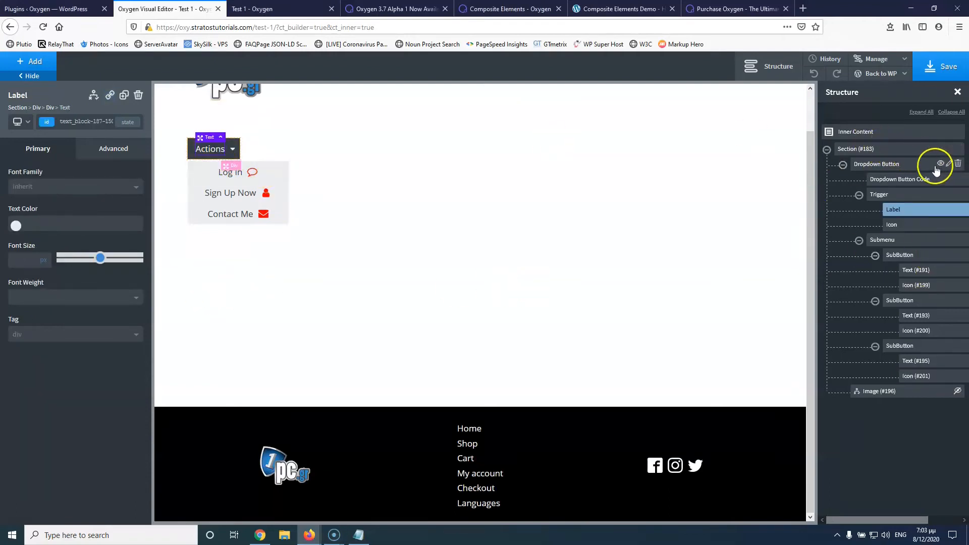
left_click(957, 164)
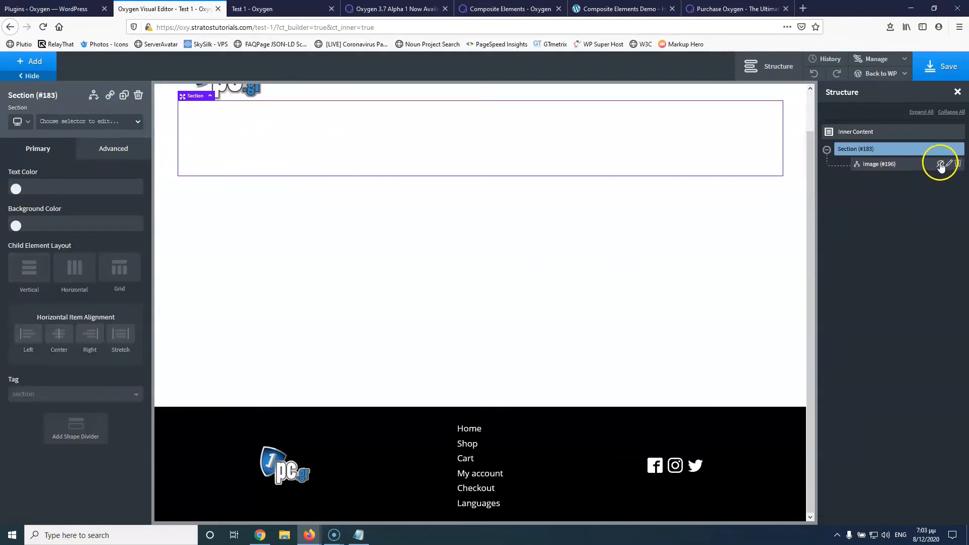
left_click(938, 164)
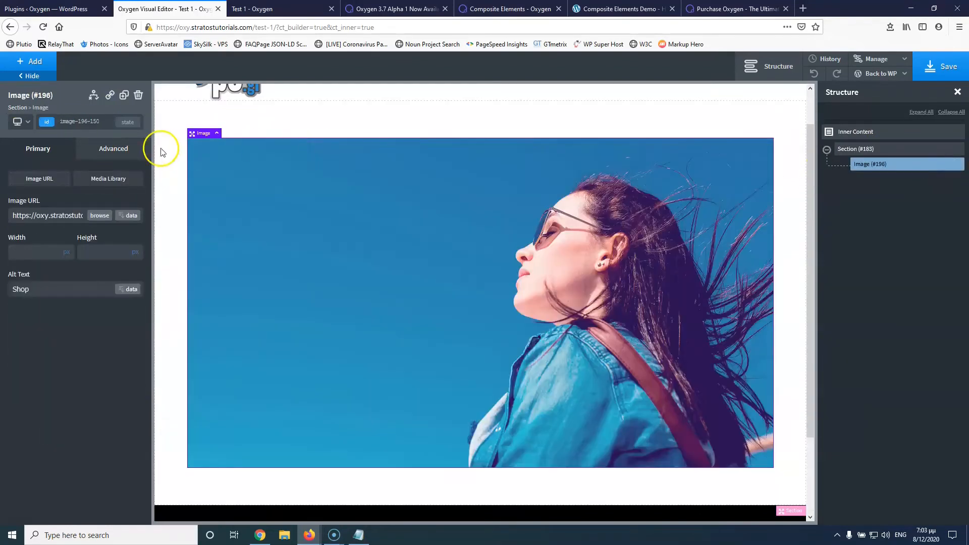
Step: Add an Icon Button below the image and duplicate it four times
left_click(45, 63)
scroll(91, 301, "down", 5)
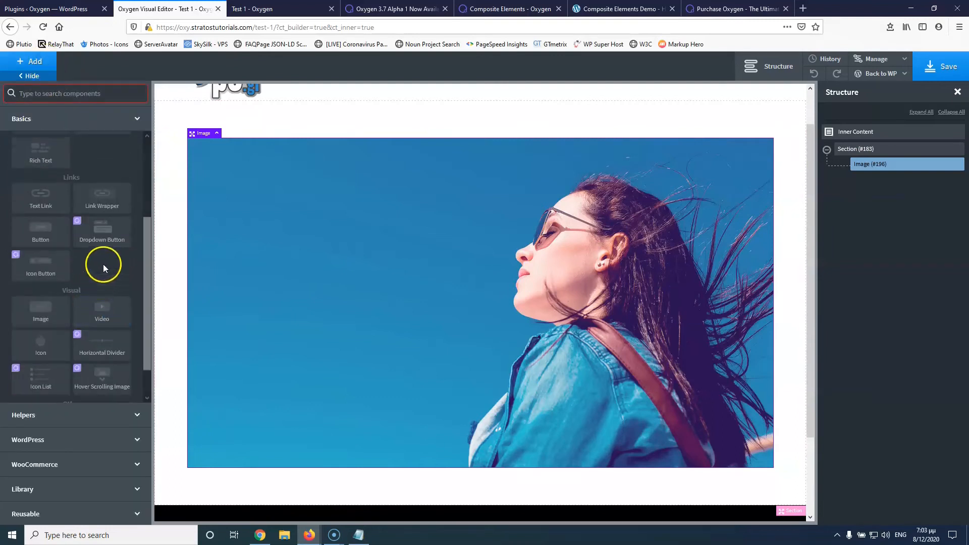
left_click(32, 267)
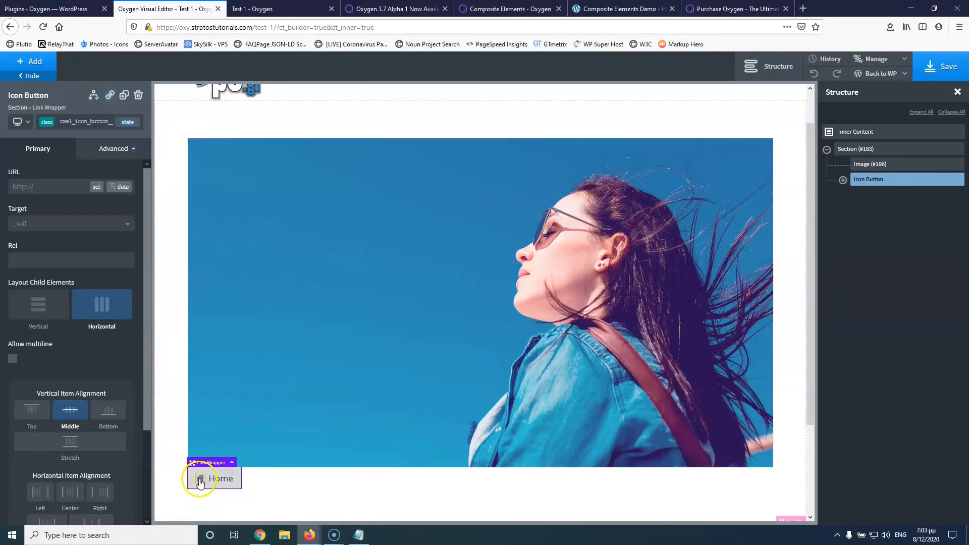
left_click(123, 100)
left_click(123, 99)
left_click(123, 100)
left_click(123, 99)
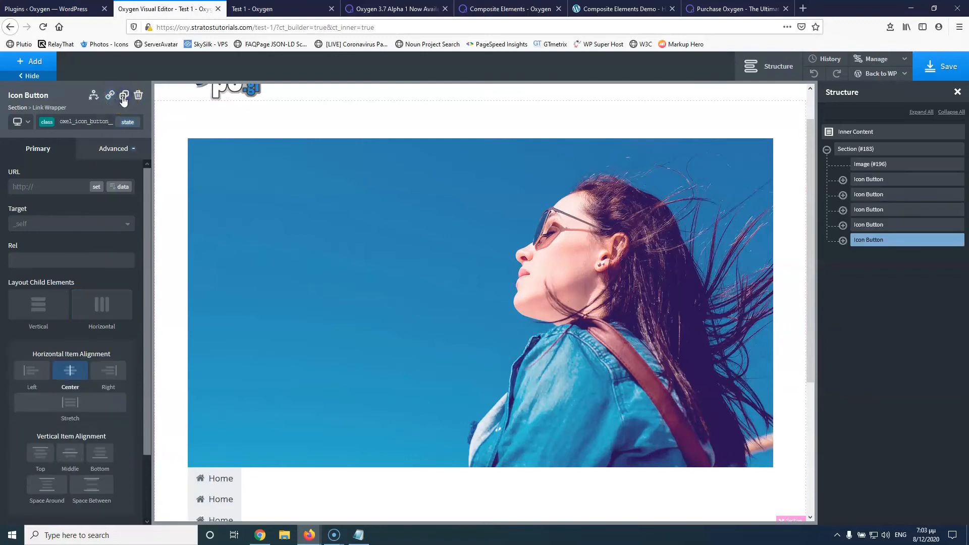
Step: Set the color of the Icon Buttons' shared icon class to green #11db54, using the first button's home icon
scroll(255, 328, "down", 3)
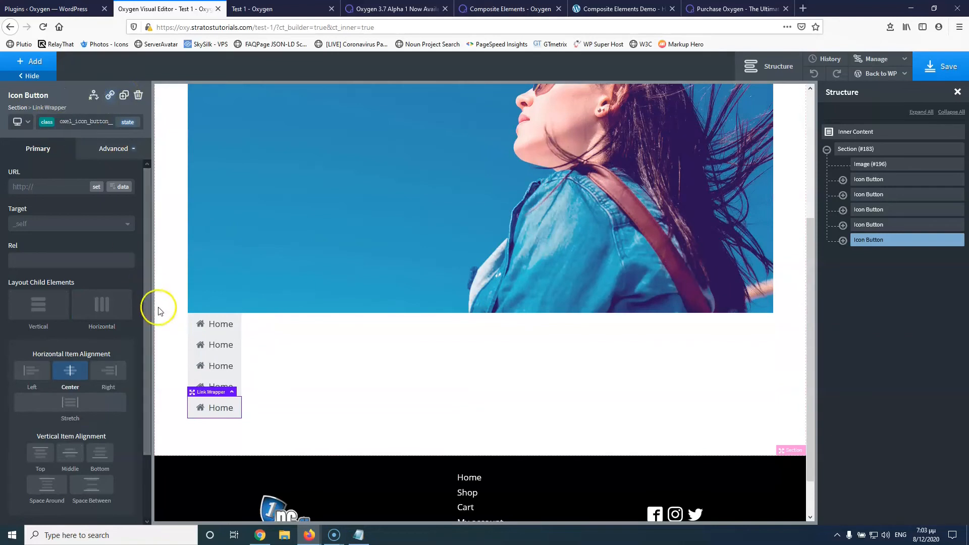
left_click(201, 325)
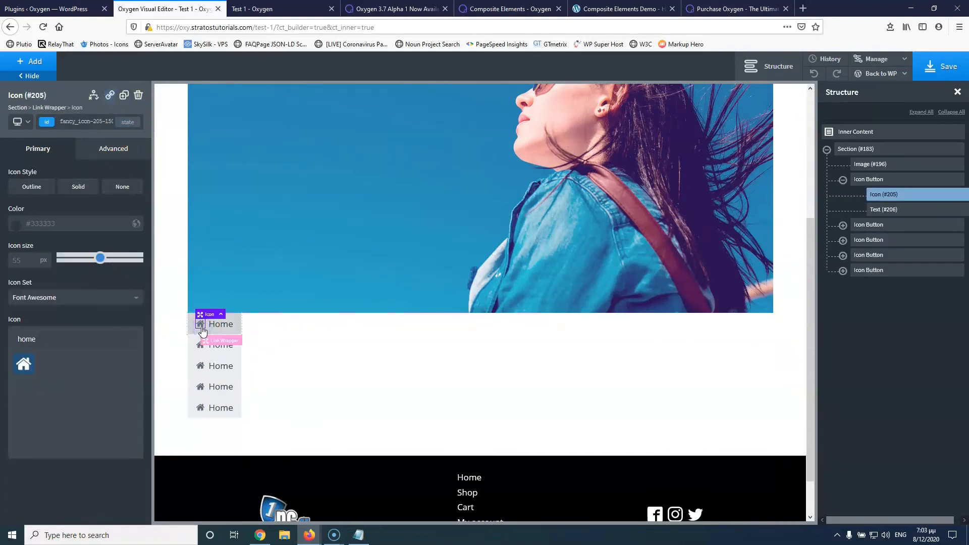
left_click(97, 123)
left_click(45, 181)
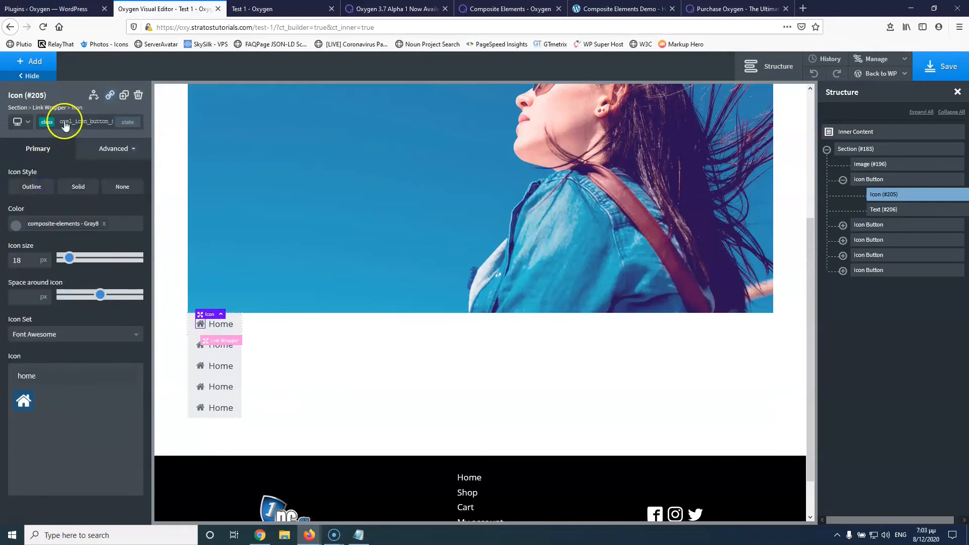
left_click(15, 226)
left_click_drag(40, 279, 32, 304)
left_click_drag(99, 281, 98, 287)
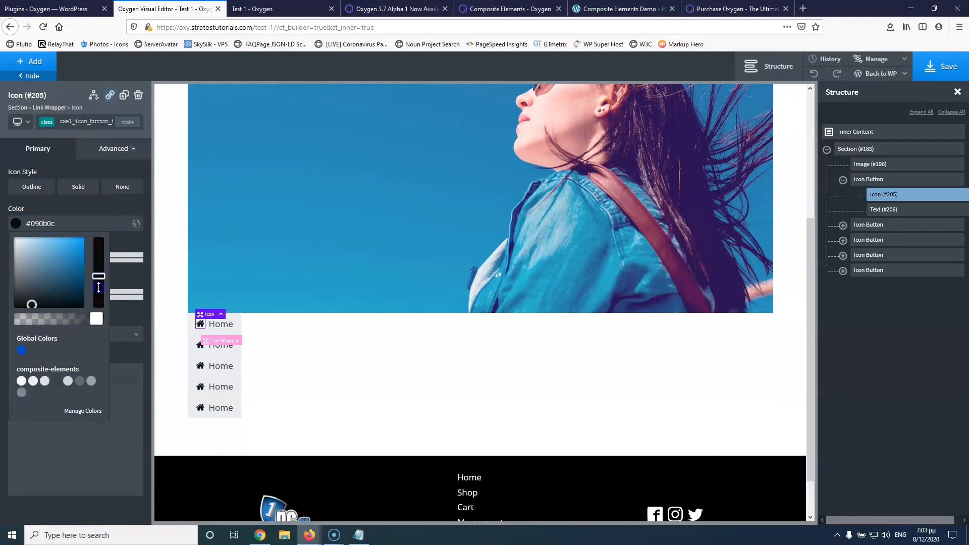
left_click_drag(46, 265, 64, 259)
left_click_drag(98, 286, 79, 248)
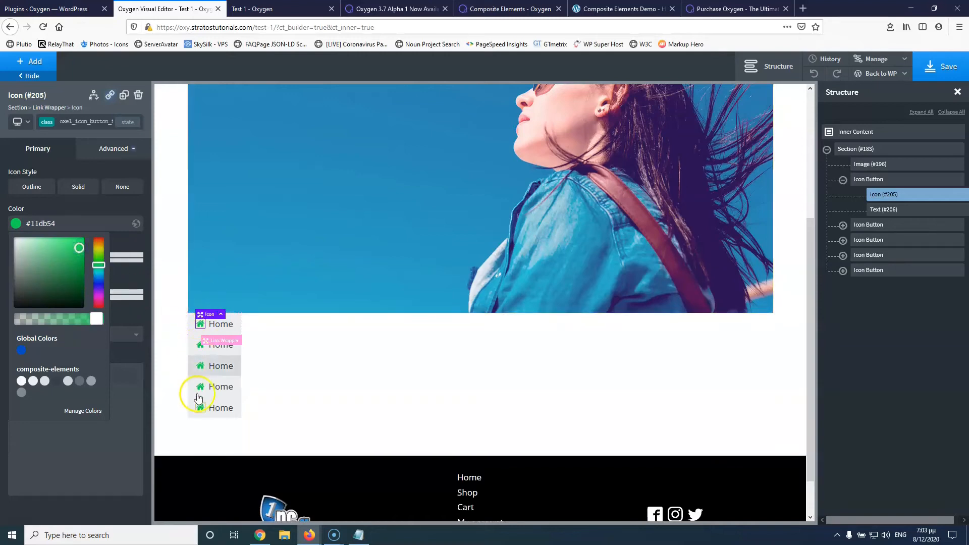
Step: Delete all five Icon Buttons from the section, keeping only the image
mouse_move(957, 154)
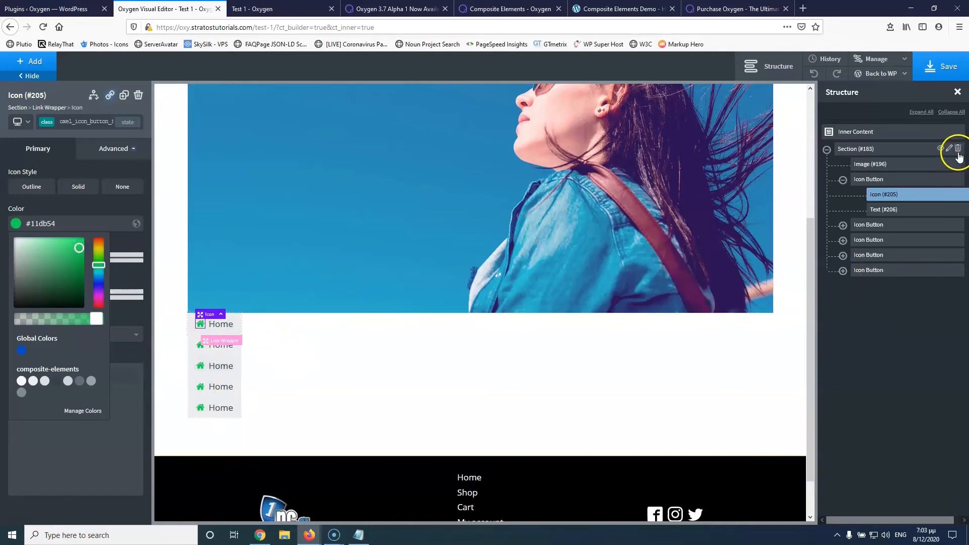
left_click(958, 179)
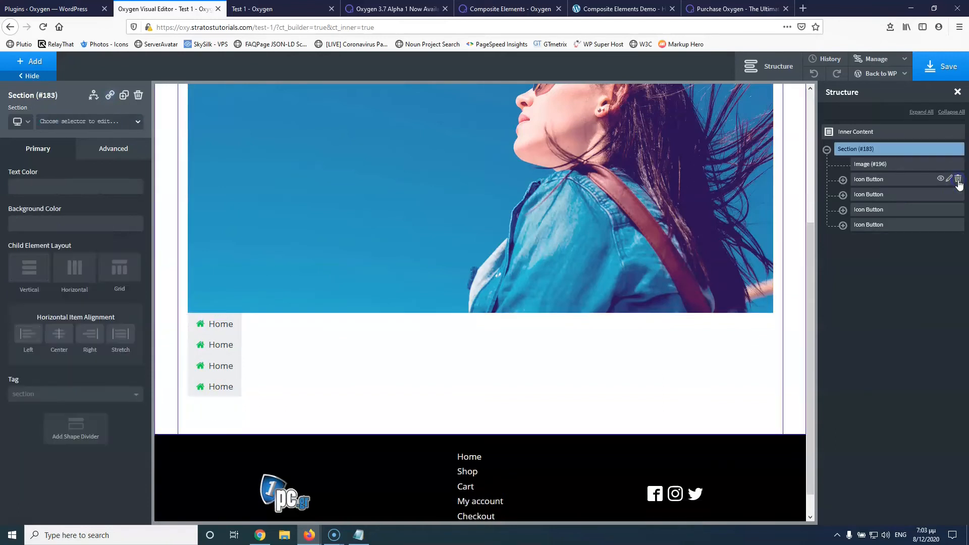
left_click(958, 180)
left_click(958, 179)
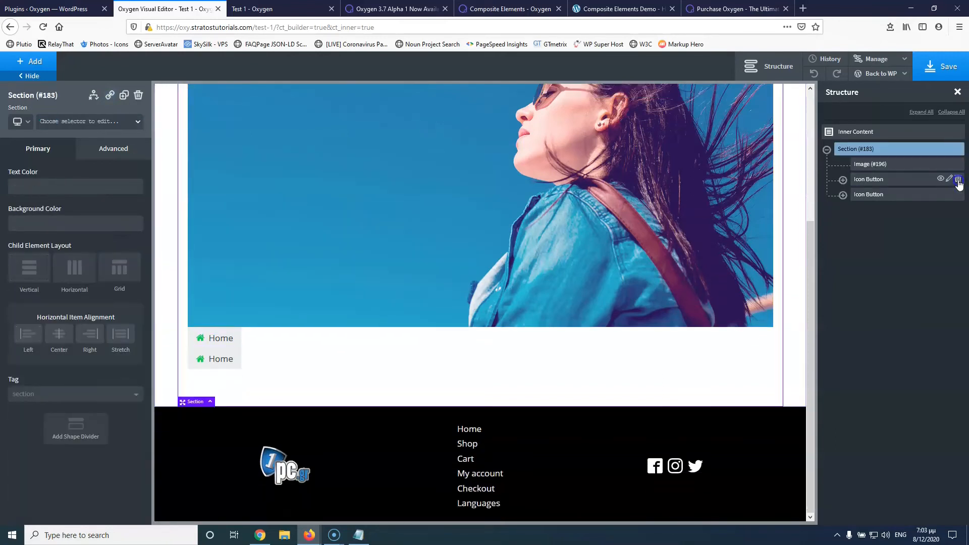
left_click(958, 180)
left_click(957, 179)
Step: Add a Horizontal Divider below the image and expand its structure to inspect the Left Line and Right Line
left_click(30, 62)
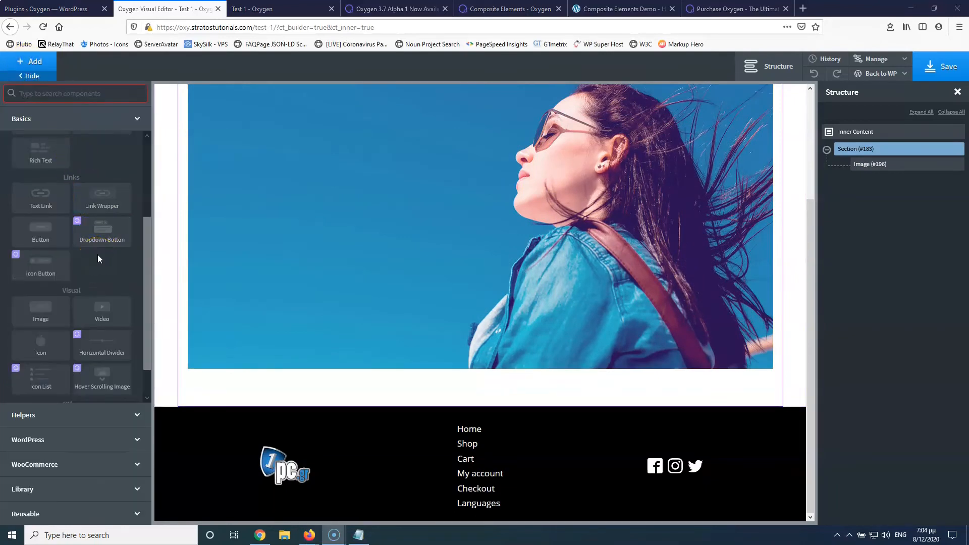
left_click(96, 348)
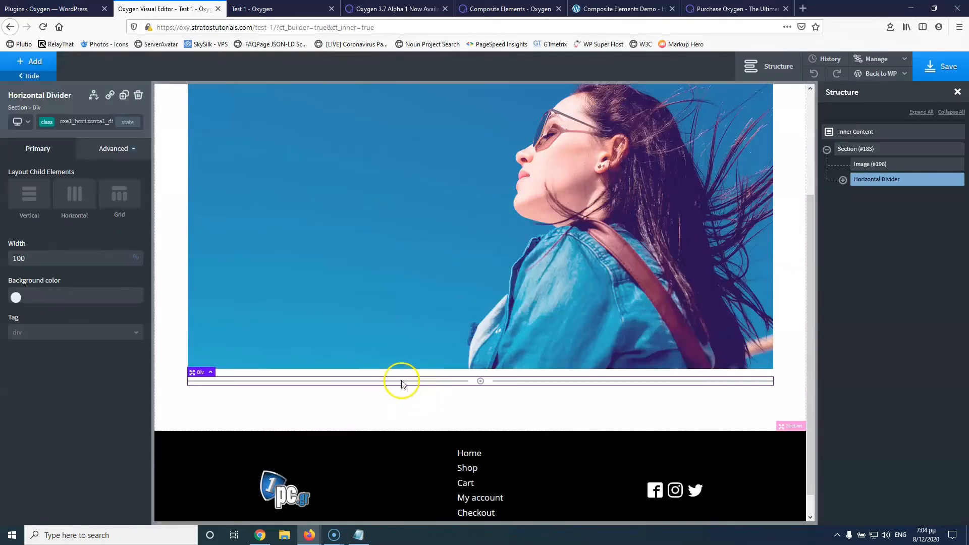
left_click(843, 180)
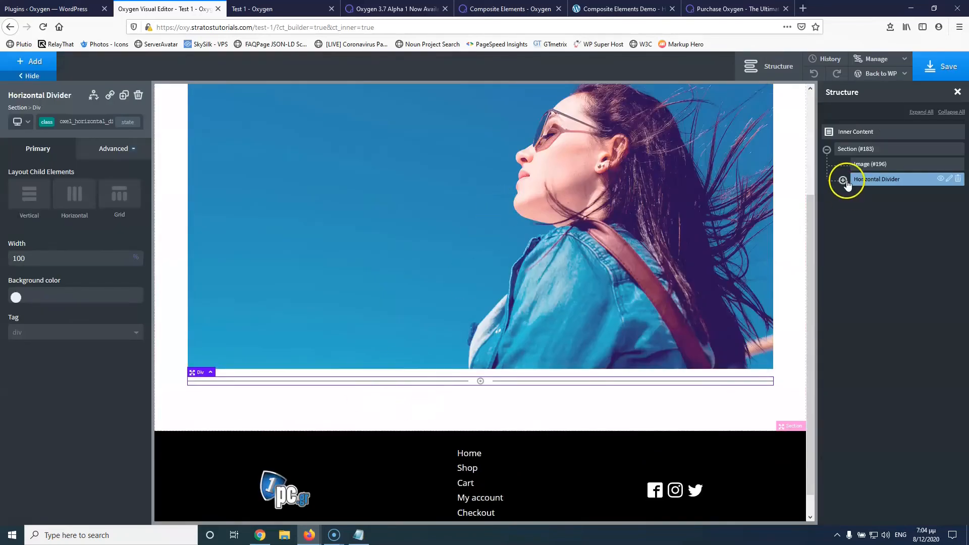
left_click(891, 195)
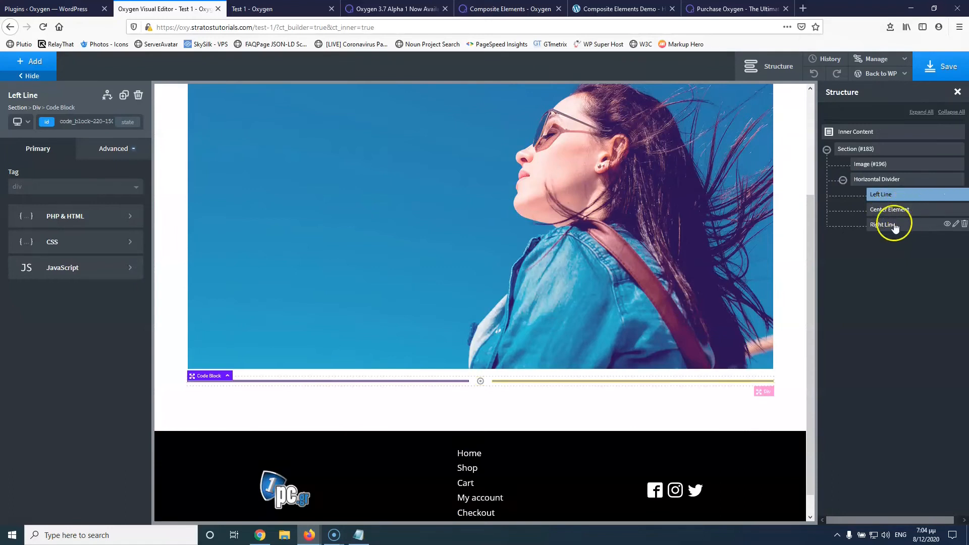
left_click(896, 226)
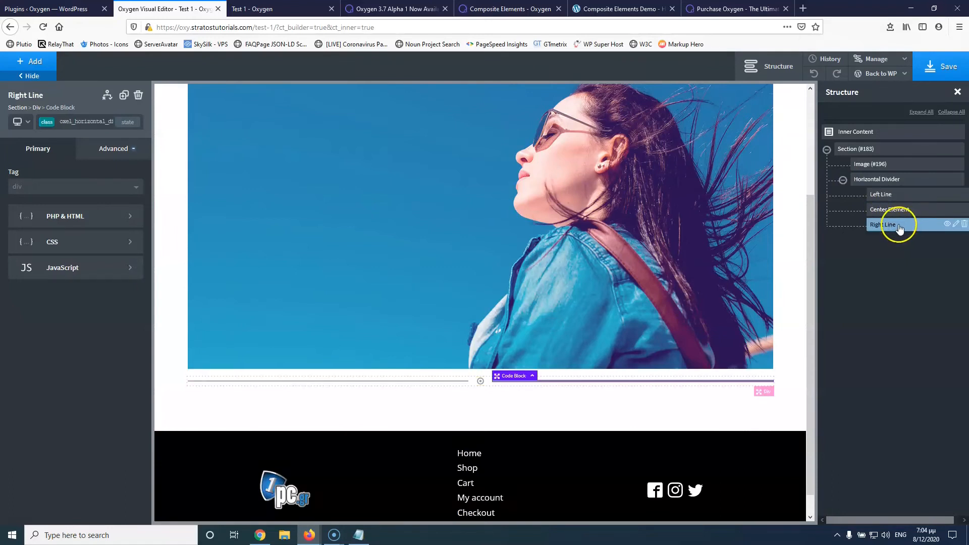
Step: Check the custom CSS of the Horizontal Divider's class
left_click(379, 381)
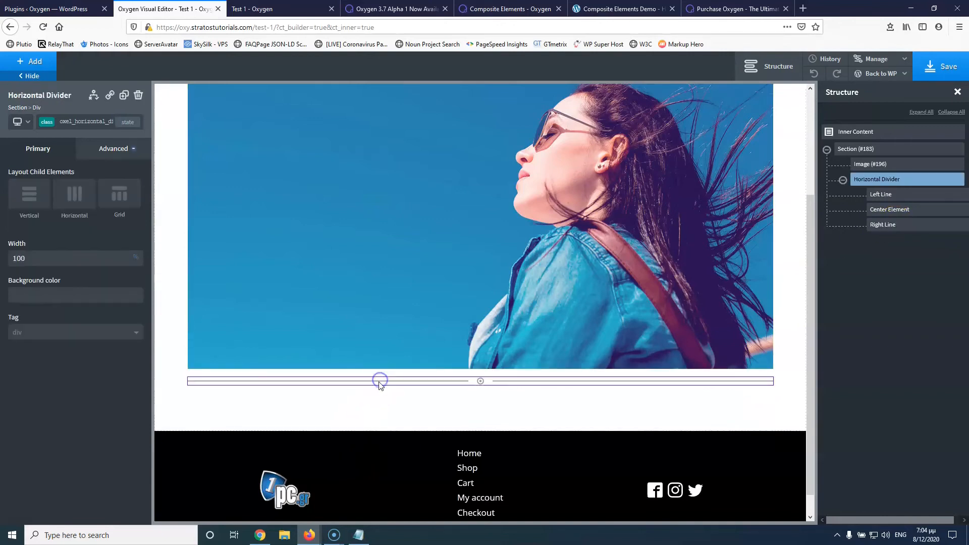
left_click(94, 151)
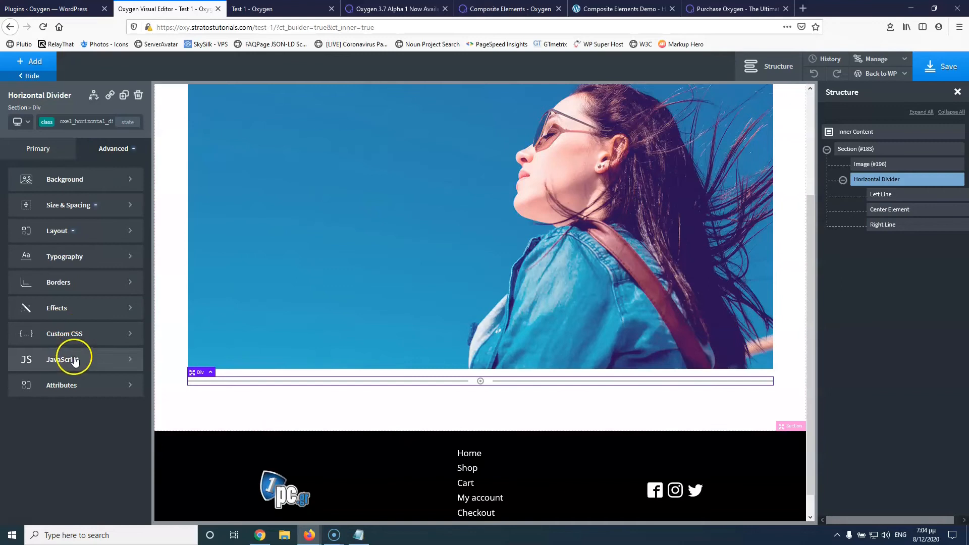
left_click(82, 337)
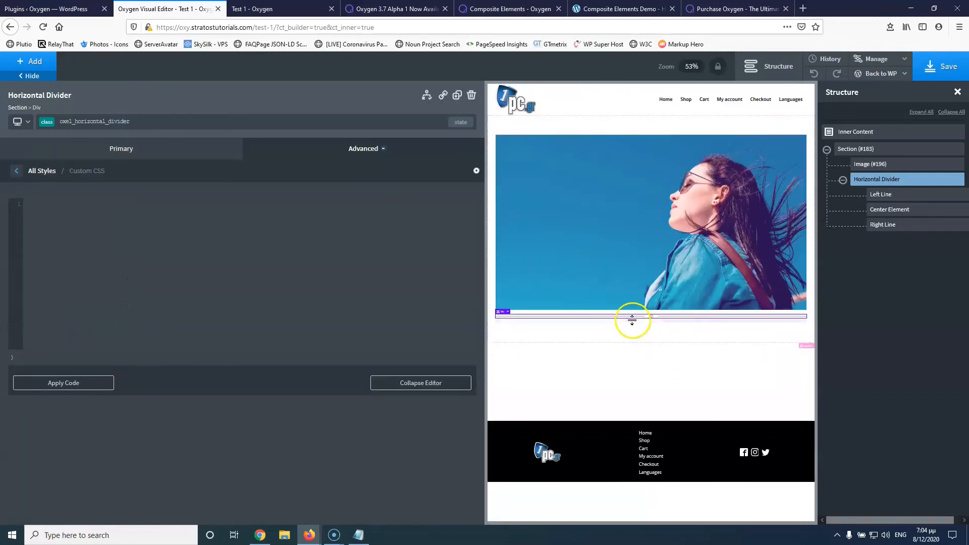
Step: Examine the Left Line code block's CSS, PHP, and size and spacing settings
left_click(902, 196)
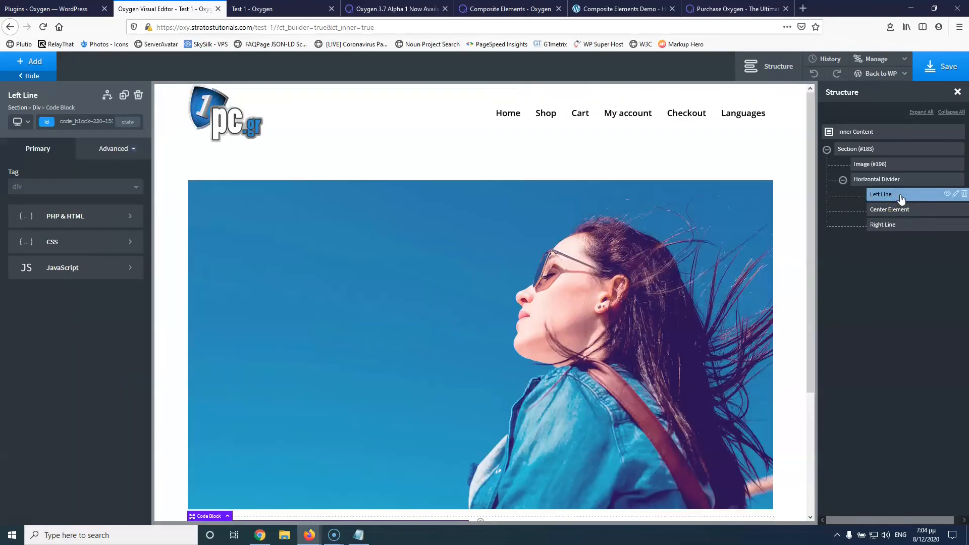
left_click(75, 244)
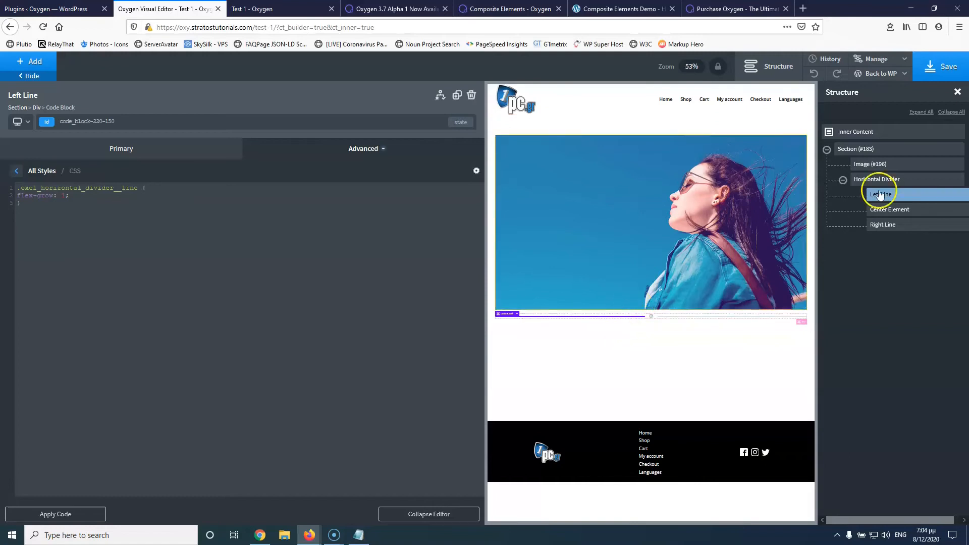
left_click(125, 150)
left_click(111, 150)
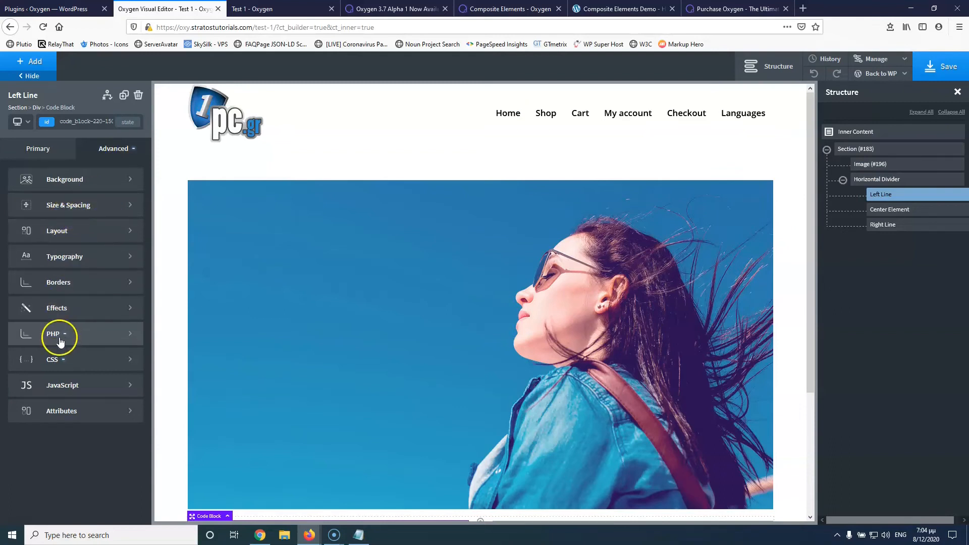
left_click(80, 334)
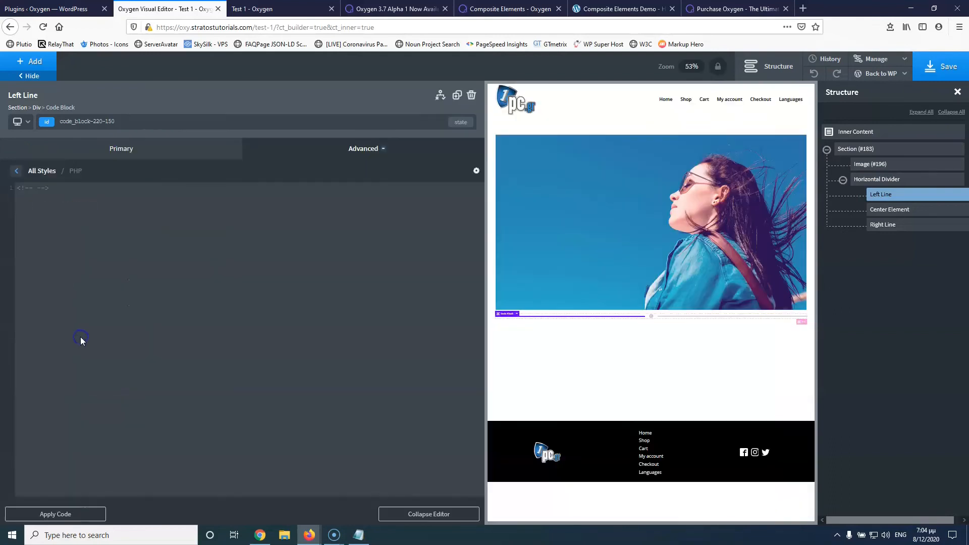
left_click(16, 173)
left_click(90, 210)
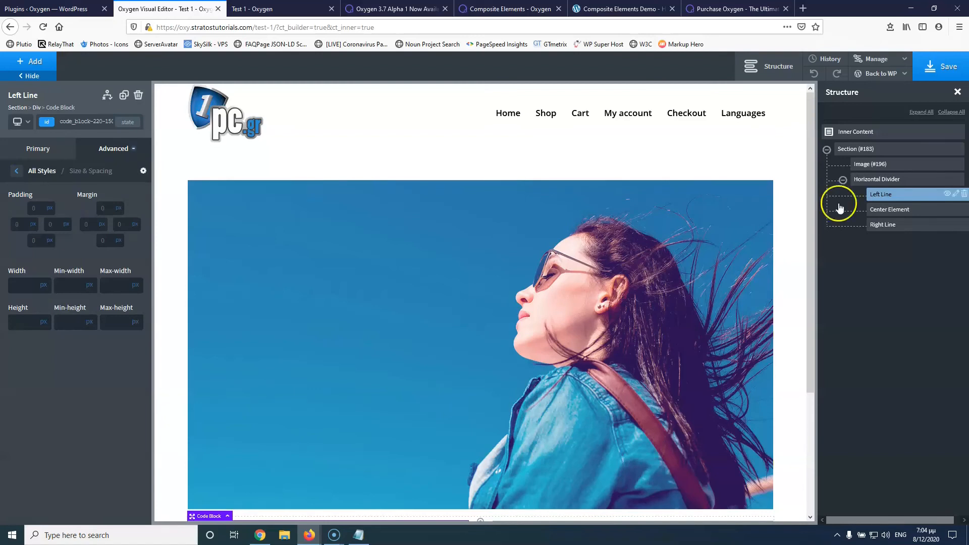
Step: Review the size and spacing settings of the Horizontal Divider as a whole
left_click(890, 181)
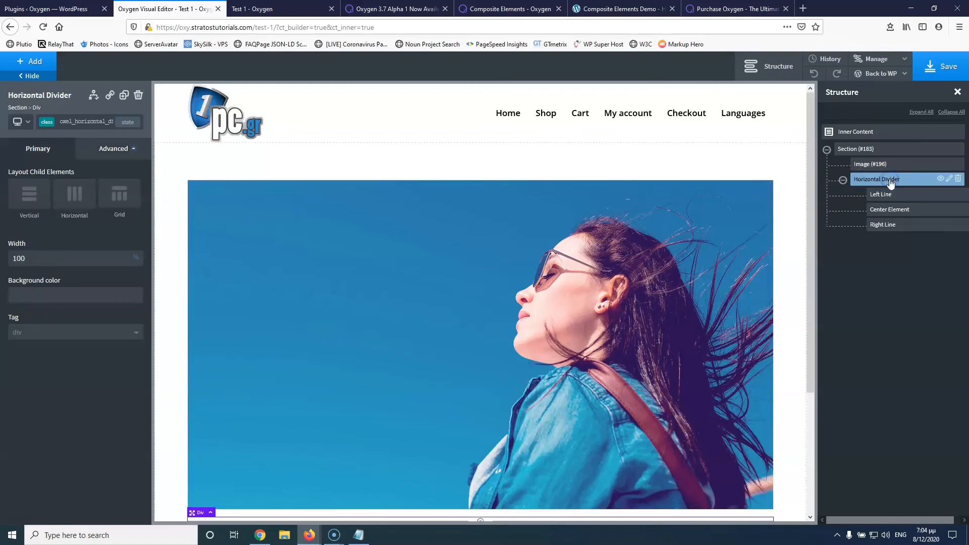
left_click(104, 150)
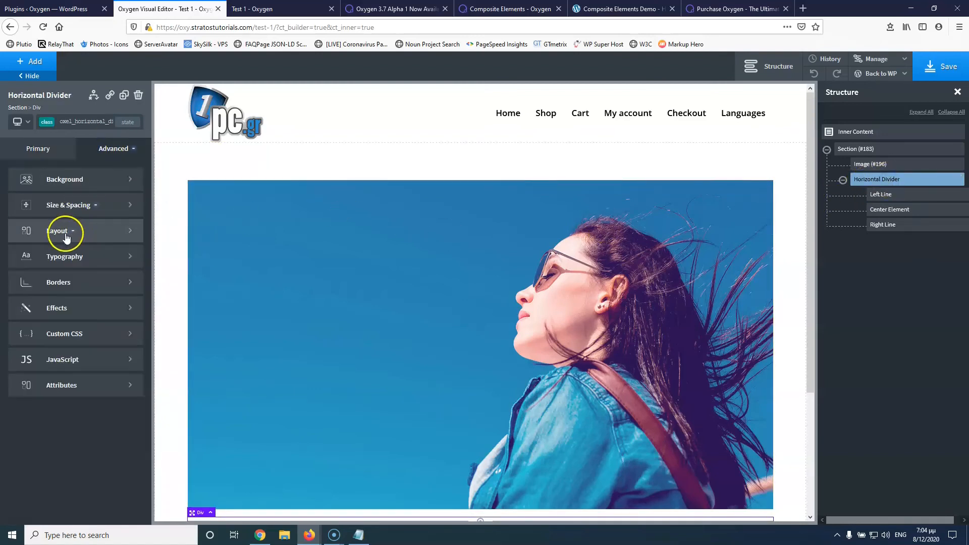
left_click(65, 207)
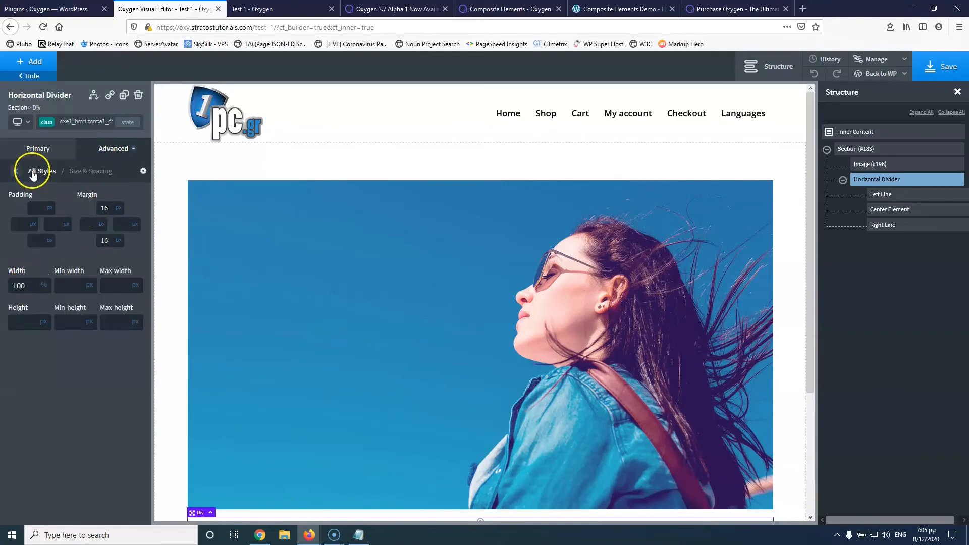
left_click(16, 171)
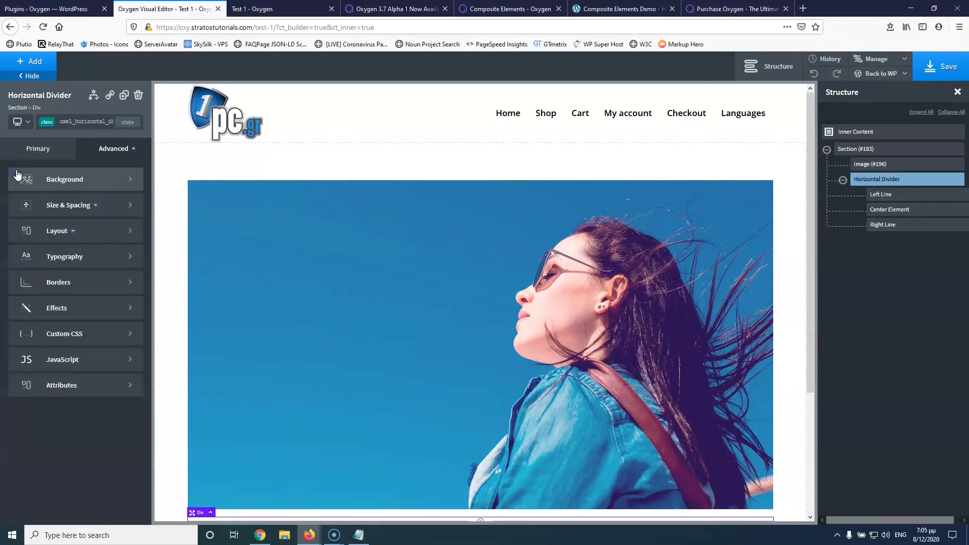
Step: Review the Left Line's advanced background settings
left_click(901, 194)
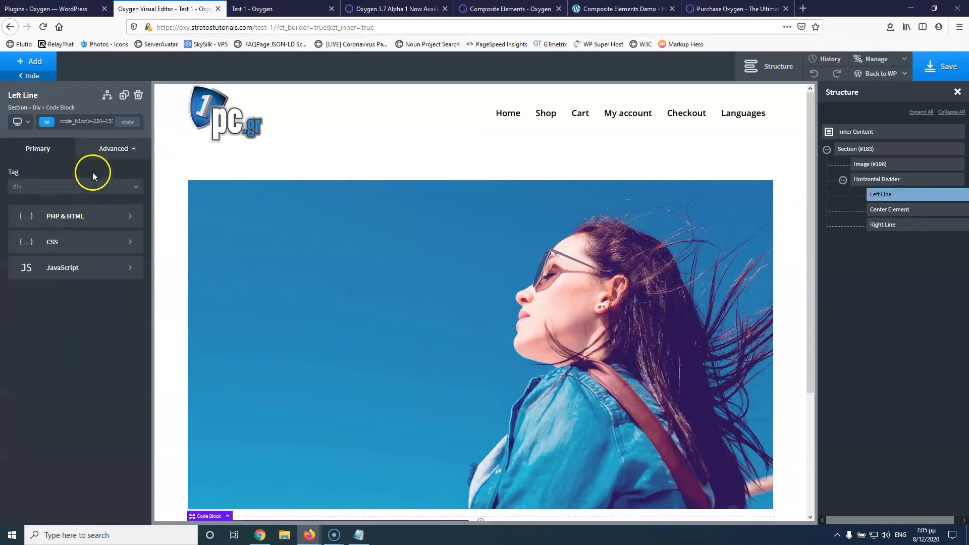
left_click(115, 148)
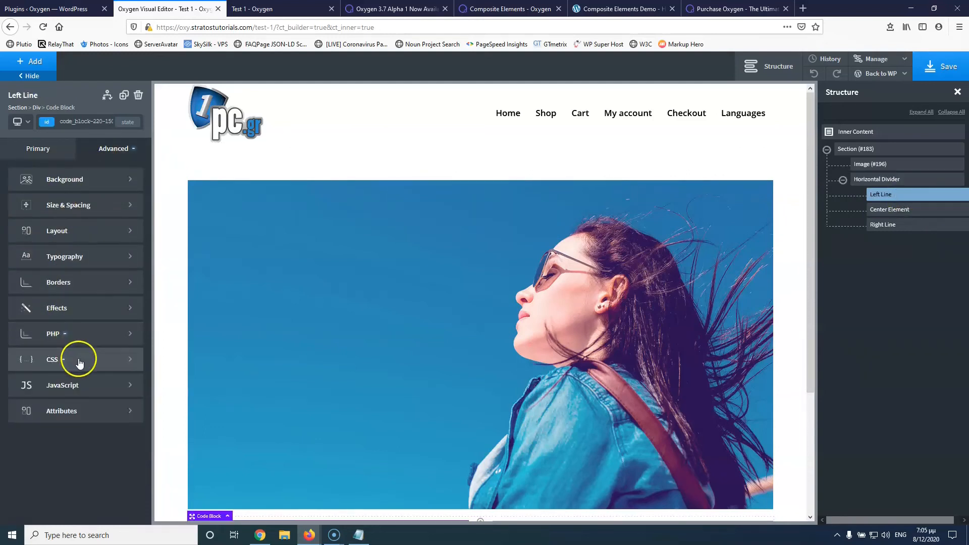
left_click(88, 185)
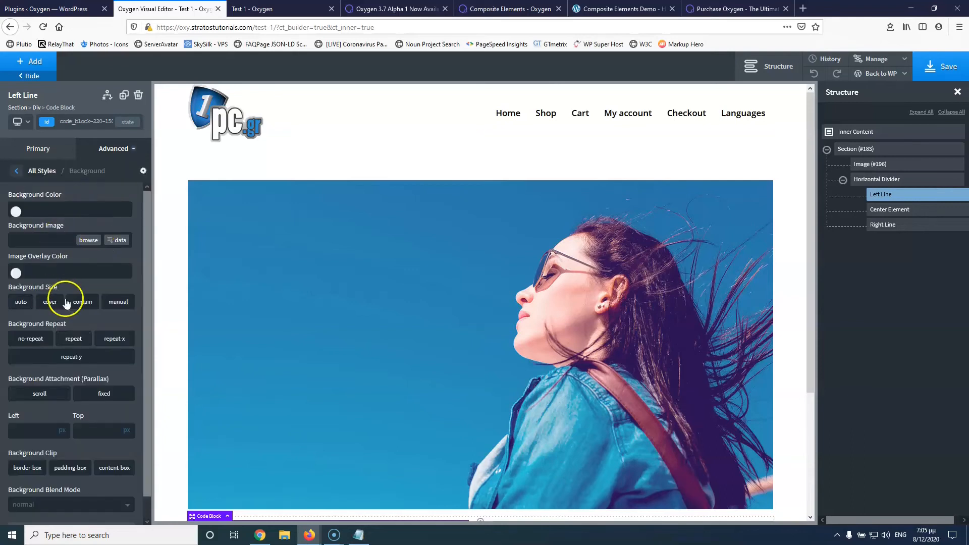
scroll(579, 298, "down", 3)
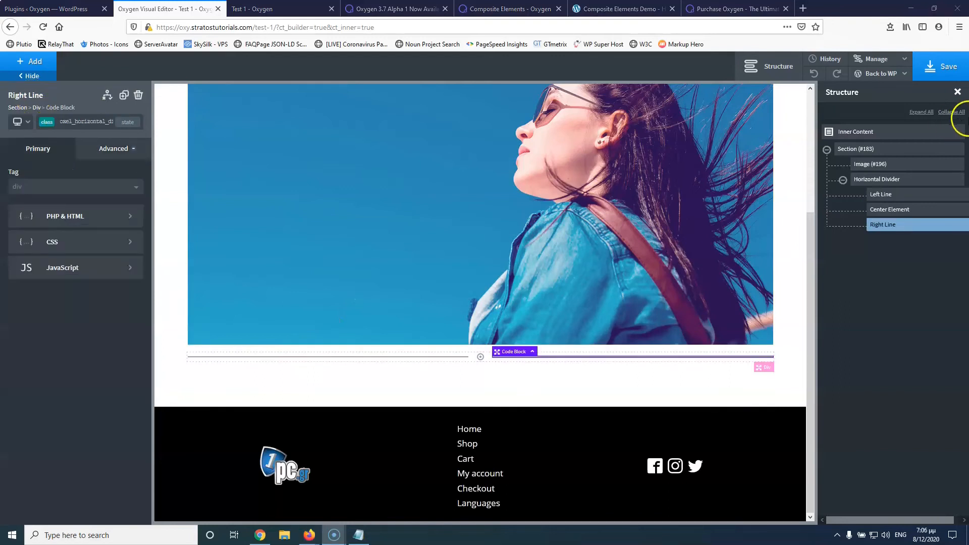
Step: Set the Left Line's background color to #ff0000 at the id level
left_click(914, 195)
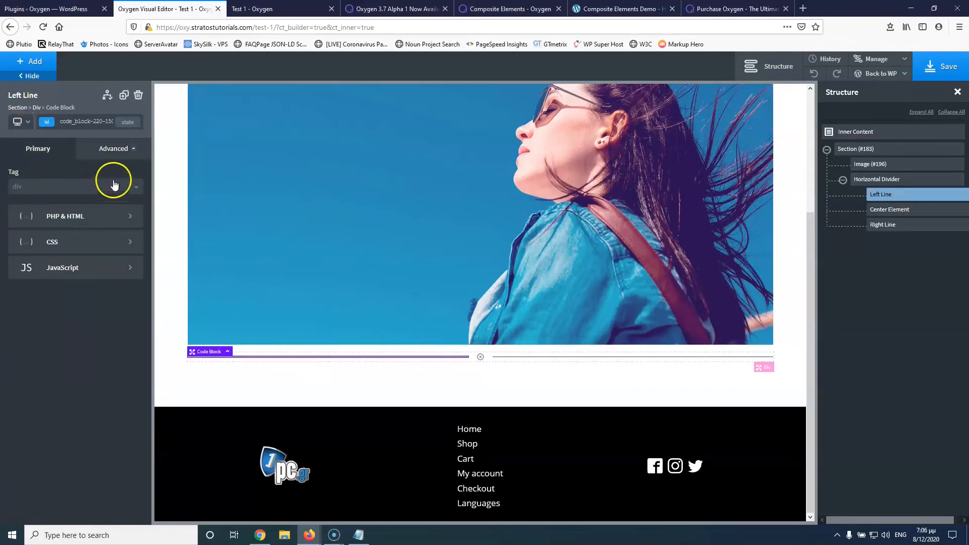
left_click(114, 148)
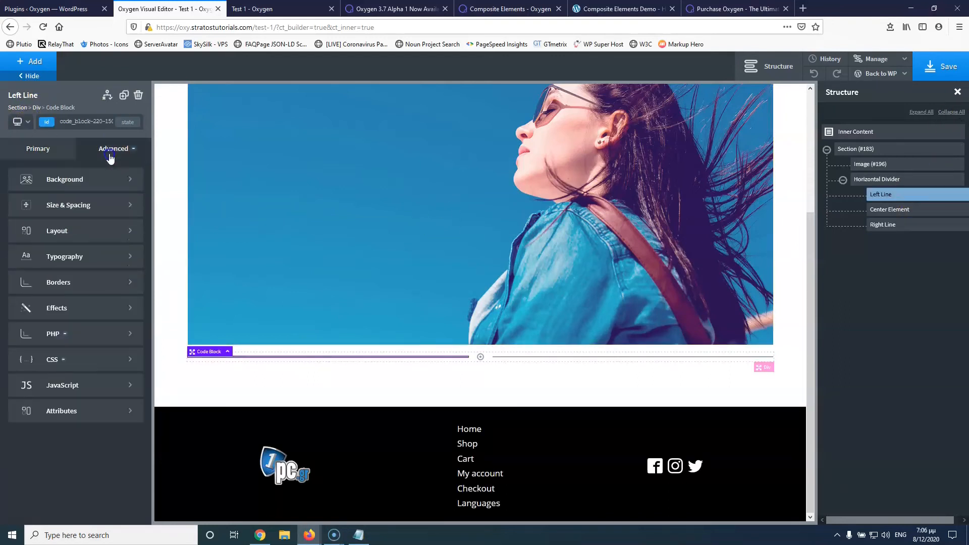
left_click(90, 185)
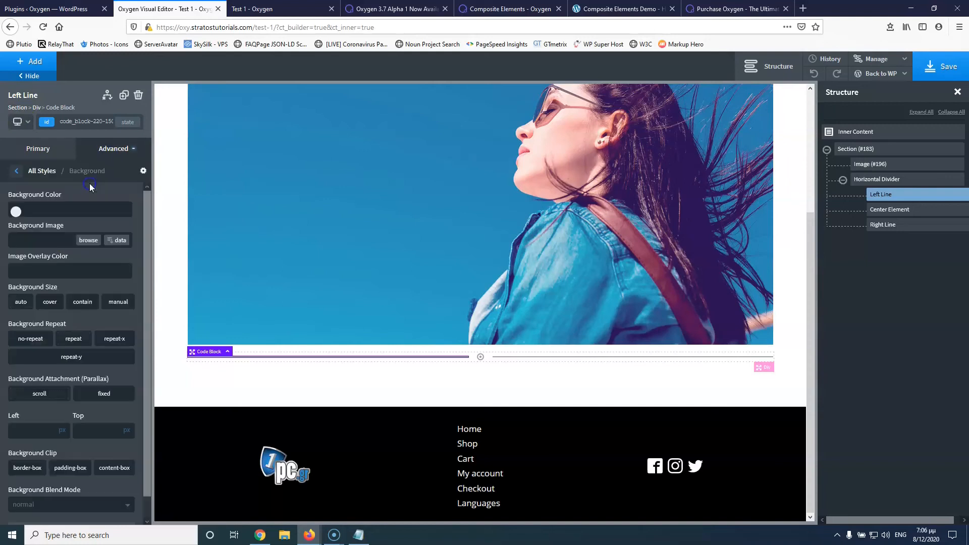
left_click(15, 211)
left_click(83, 225)
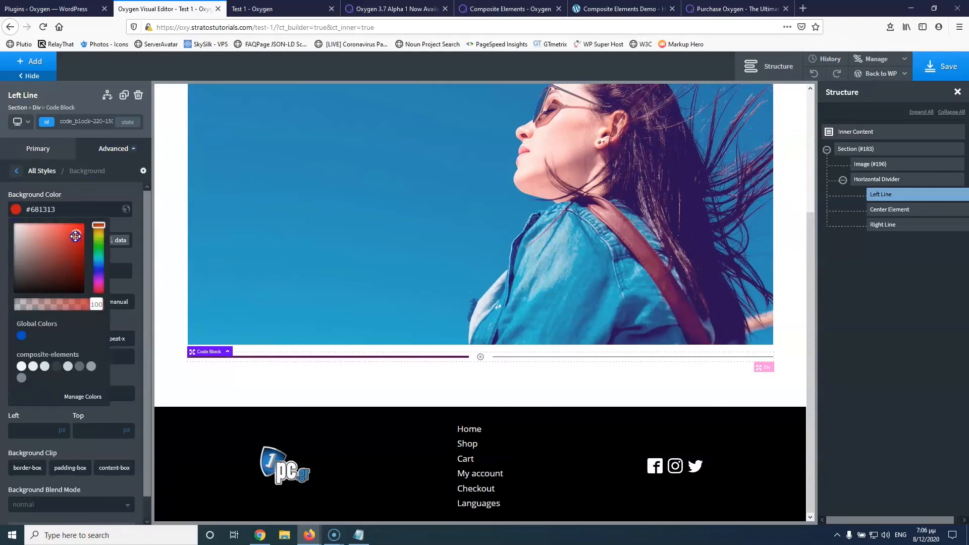
left_click(96, 187)
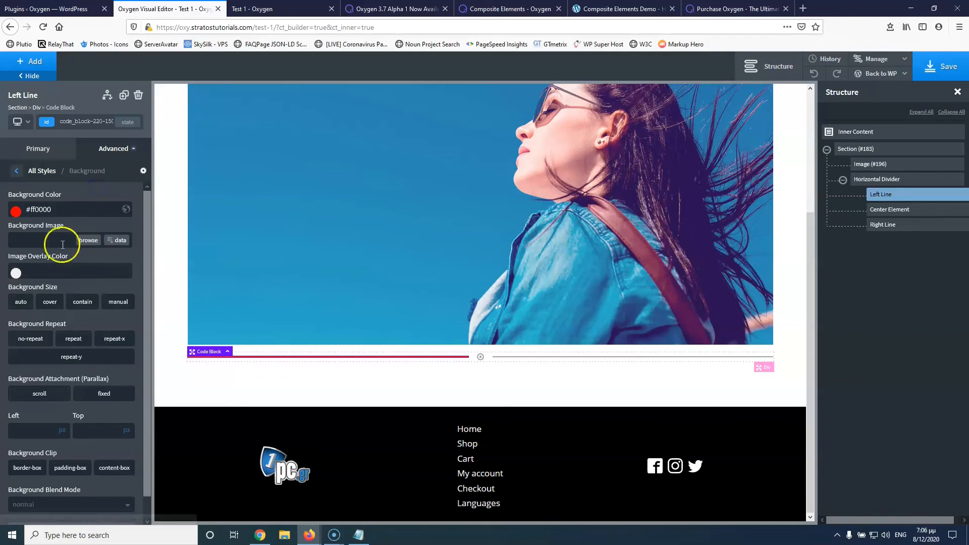
Step: Set the Left Line's height to 3 px and save the page
left_click(15, 173)
left_click(72, 202)
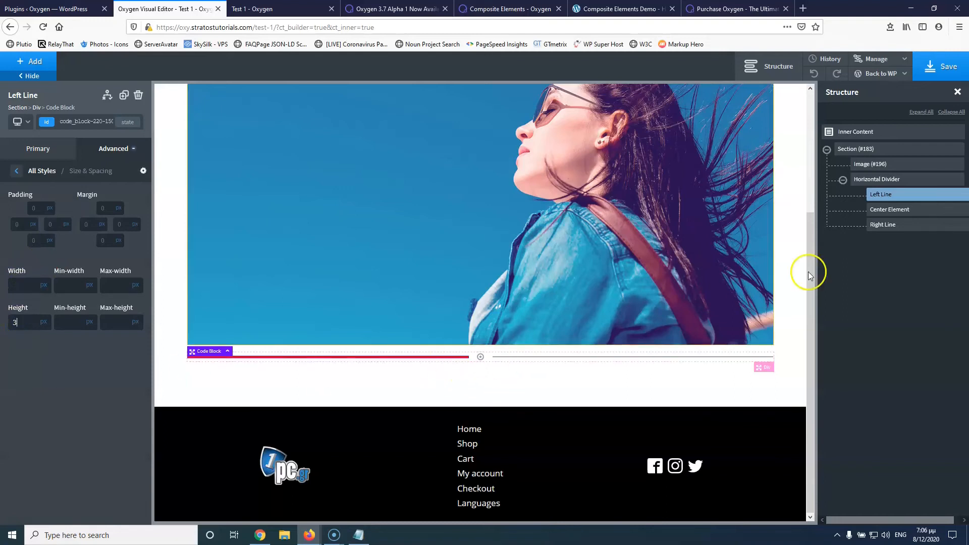
left_click(943, 74)
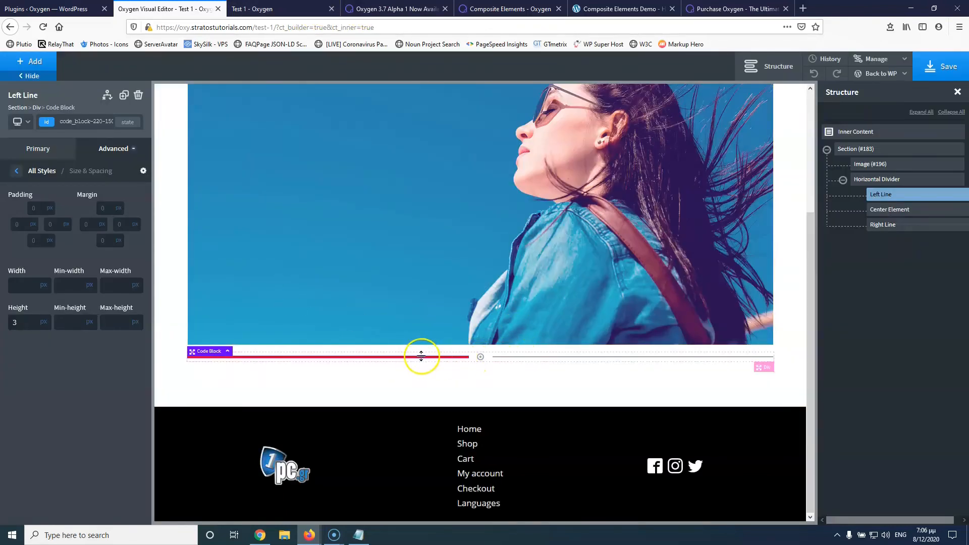
Step: Delete the Horizontal Divider and add a Hover Scrolling Image below the image in the section
left_click(81, 121)
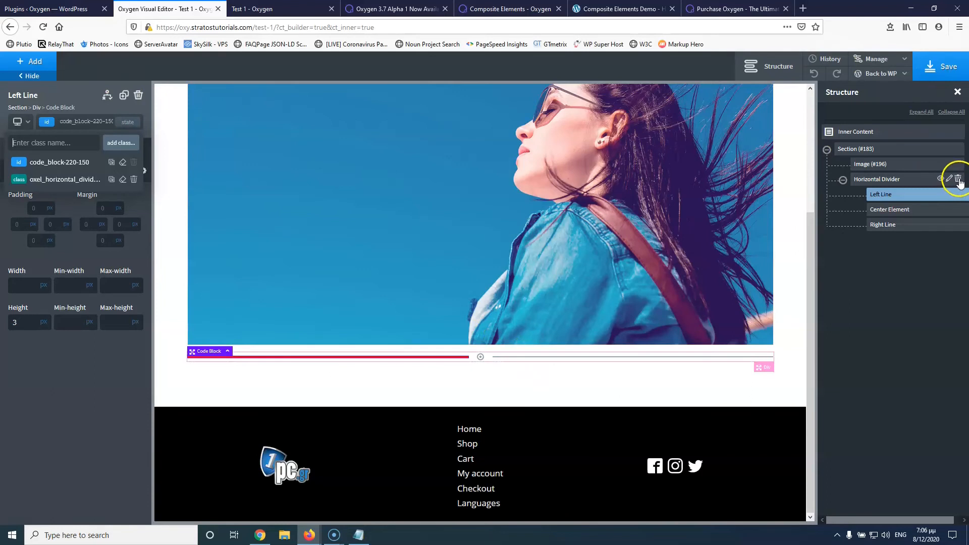
left_click(958, 180)
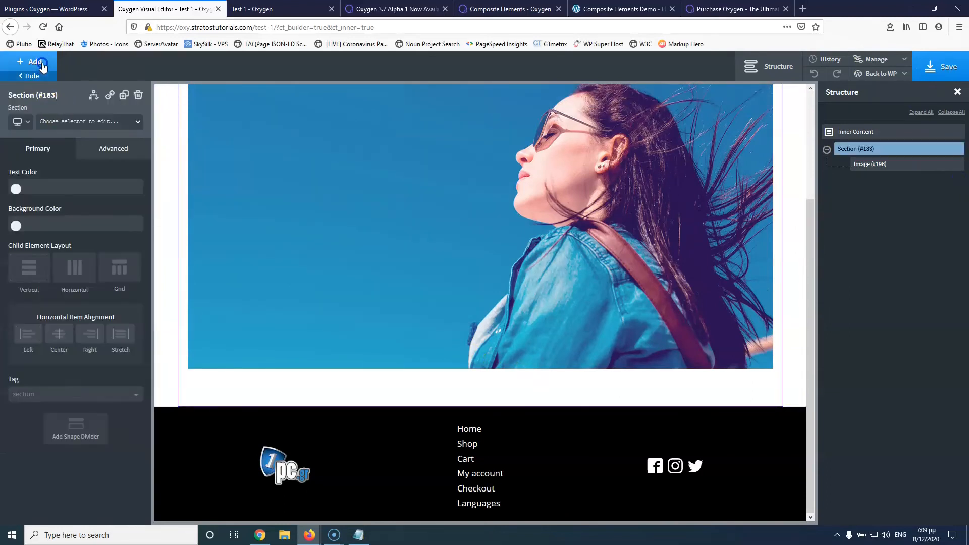
left_click(40, 62)
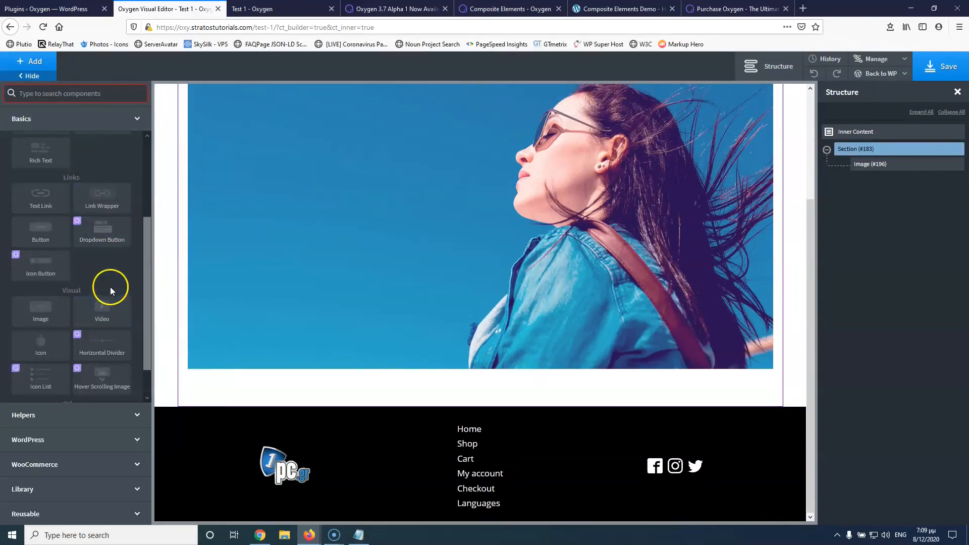
scroll(75, 293, "down", 1)
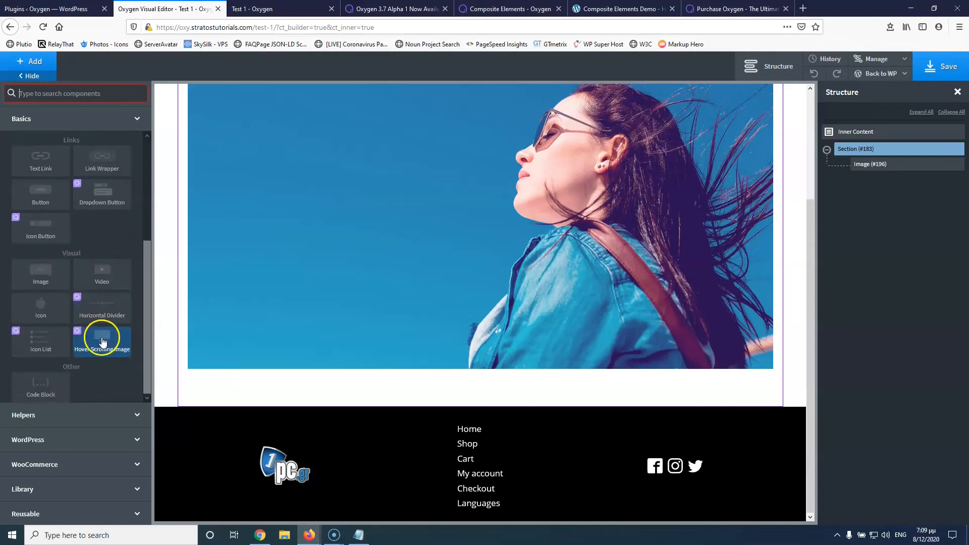
left_click(103, 342)
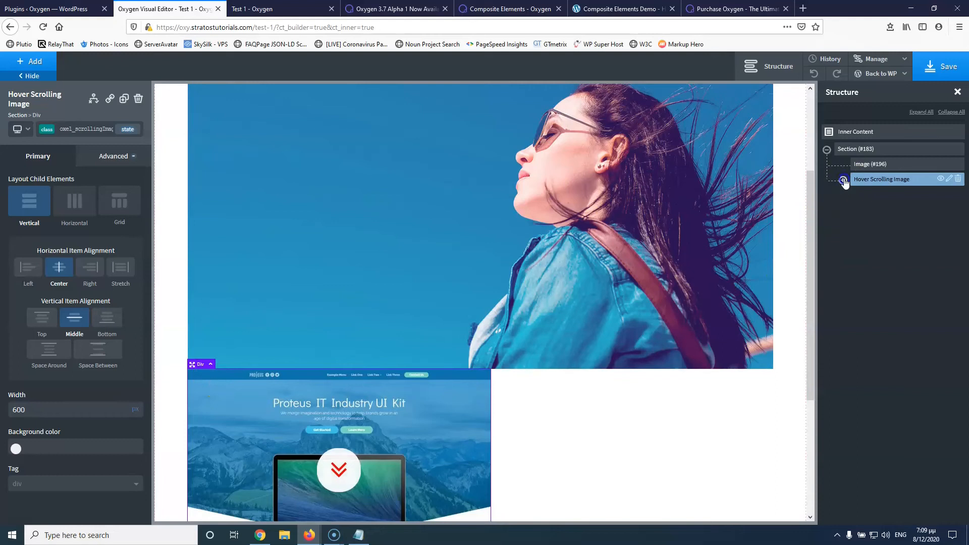
Step: Expand the Hover Scrolling Image's structure and set its icon's color to the global Blue
left_click(843, 180)
left_click(906, 196)
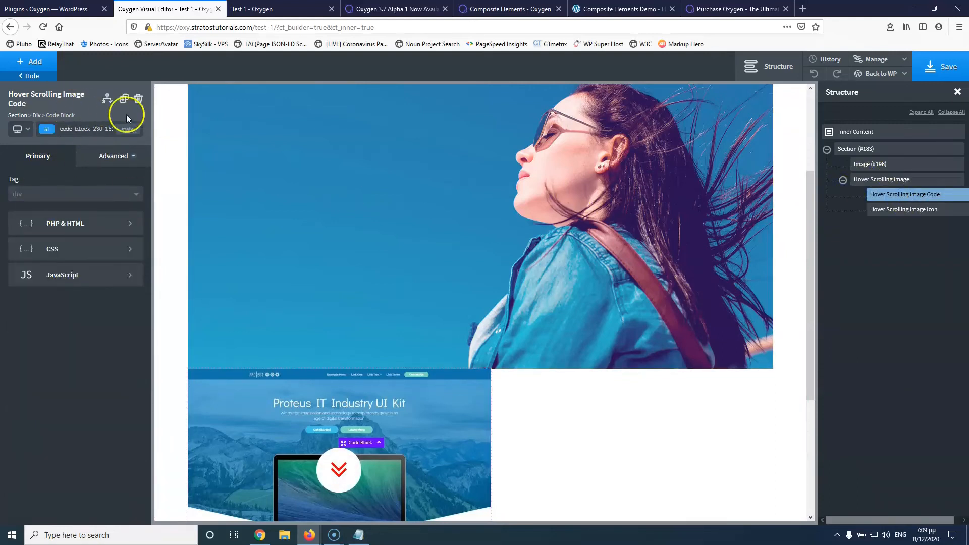
left_click(891, 211)
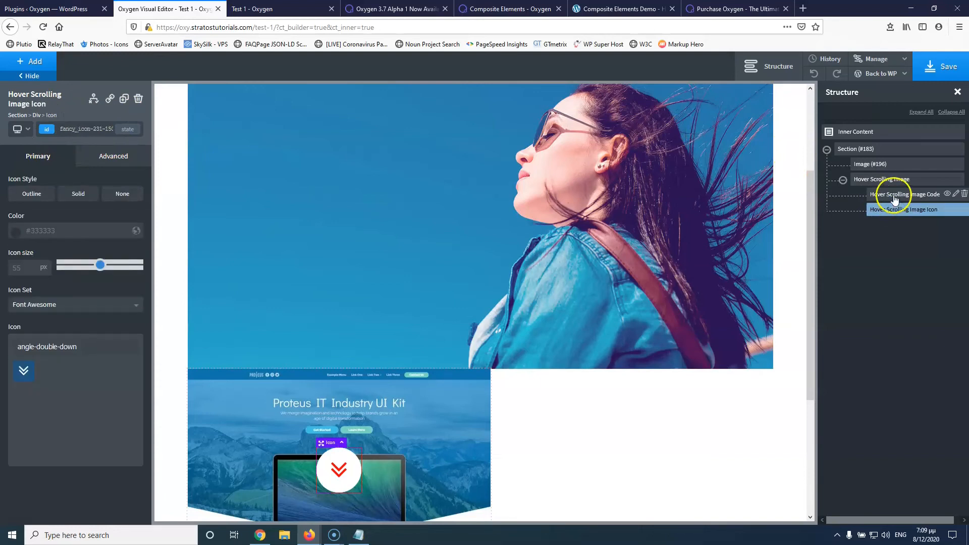
left_click(17, 233)
left_click(54, 279)
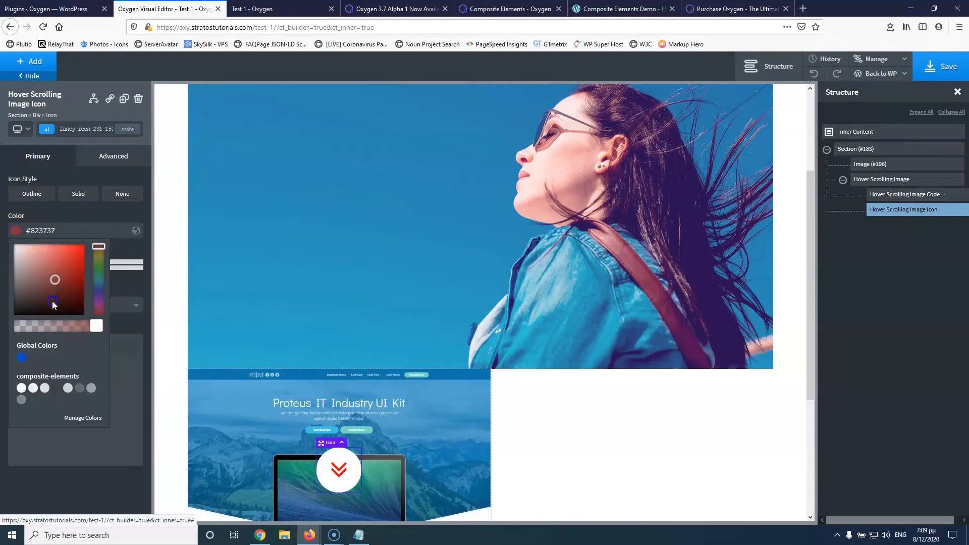
left_click(20, 358)
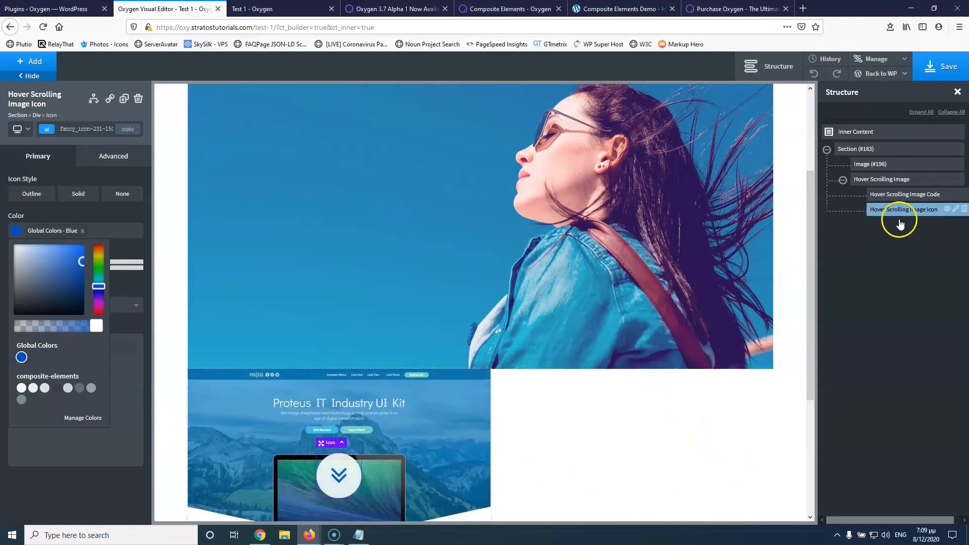
Step: Examine the CSS and the PHP & HTML of the Hover Scrolling Image Code block
left_click(906, 196)
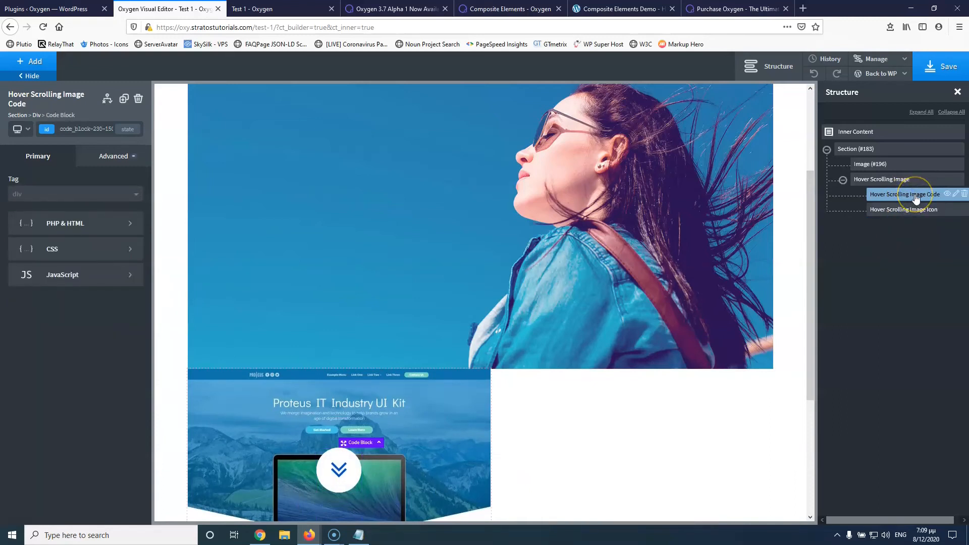
left_click(64, 249)
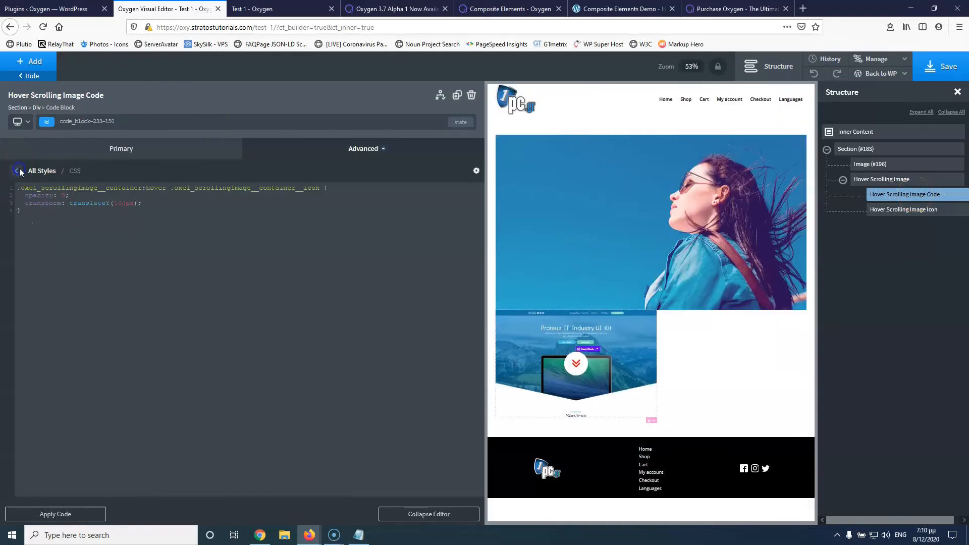
left_click(20, 171)
left_click(53, 156)
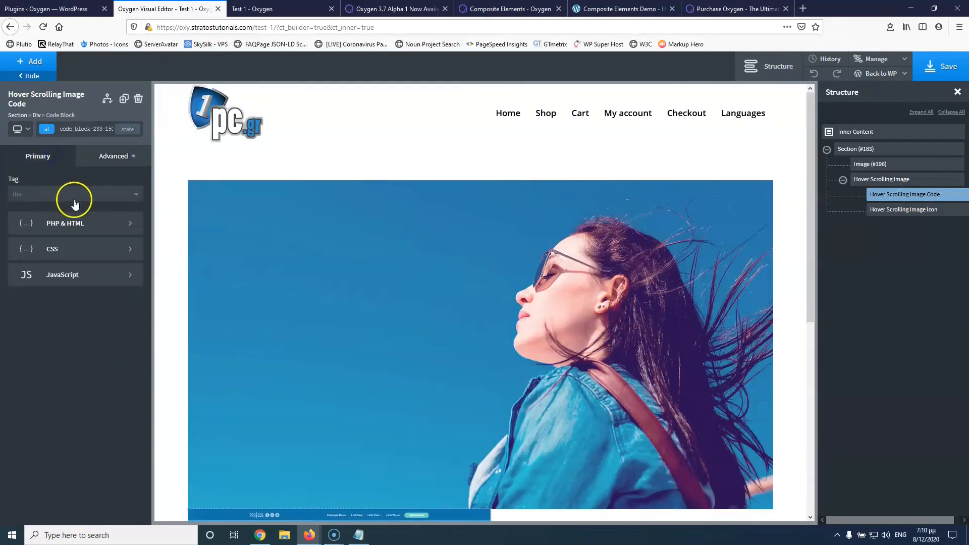
left_click(81, 223)
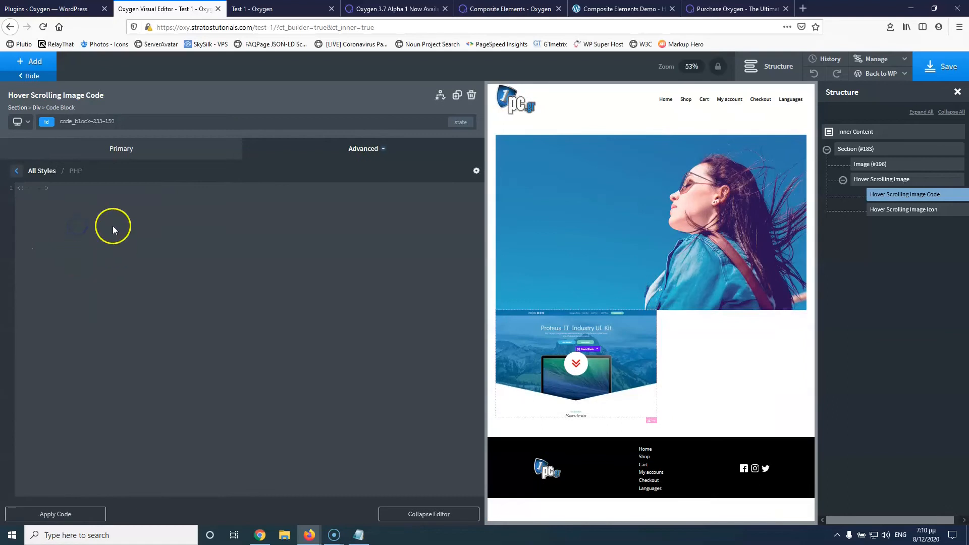
left_click(18, 172)
Step: Duplicate the whole Hover Scrolling Image and compare the two copies in the page preview
left_click(911, 182)
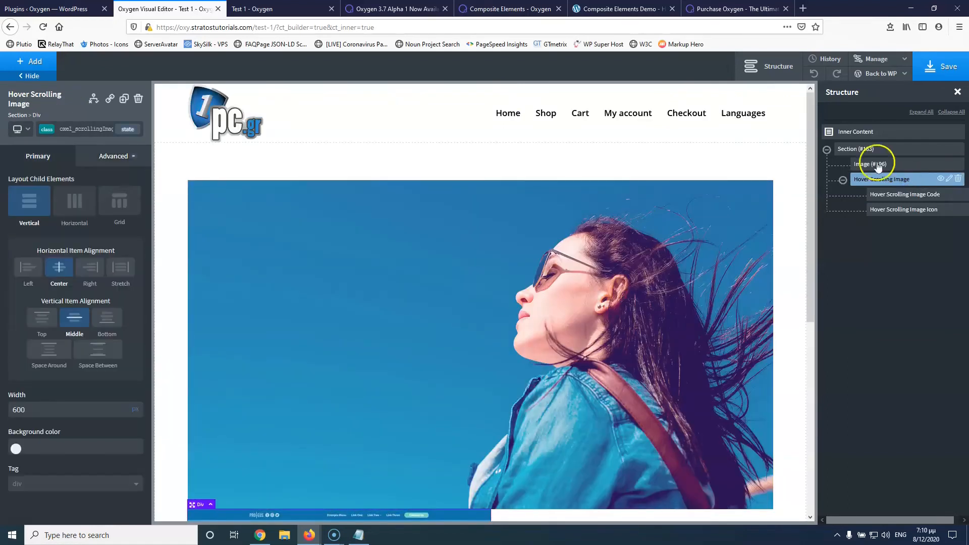
scroll(254, 300, "down", 5)
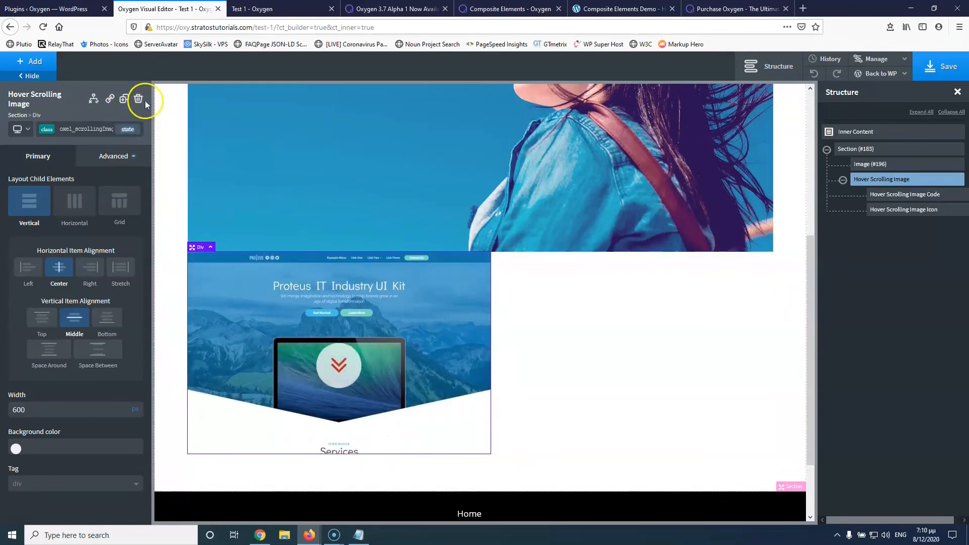
left_click(124, 99)
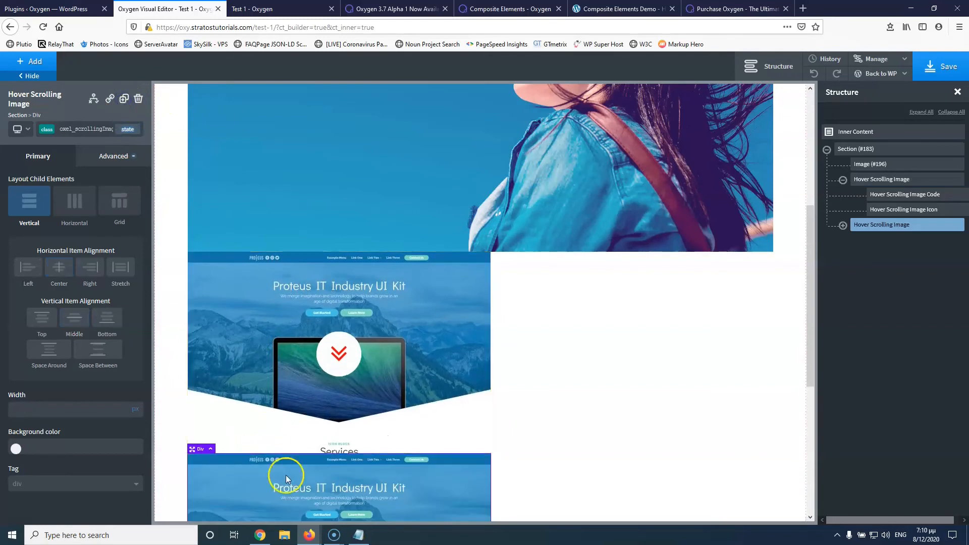
scroll(293, 386, "down", 3)
scroll(271, 362, "up", 6)
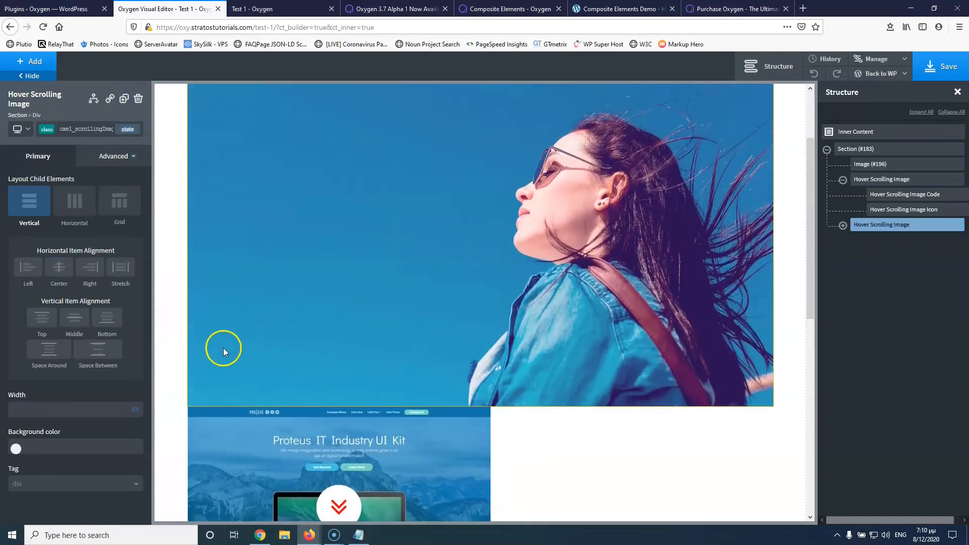
Step: Clear the background image from the first Hover Scrolling Image's id-level styles and check the preview
left_click(241, 472)
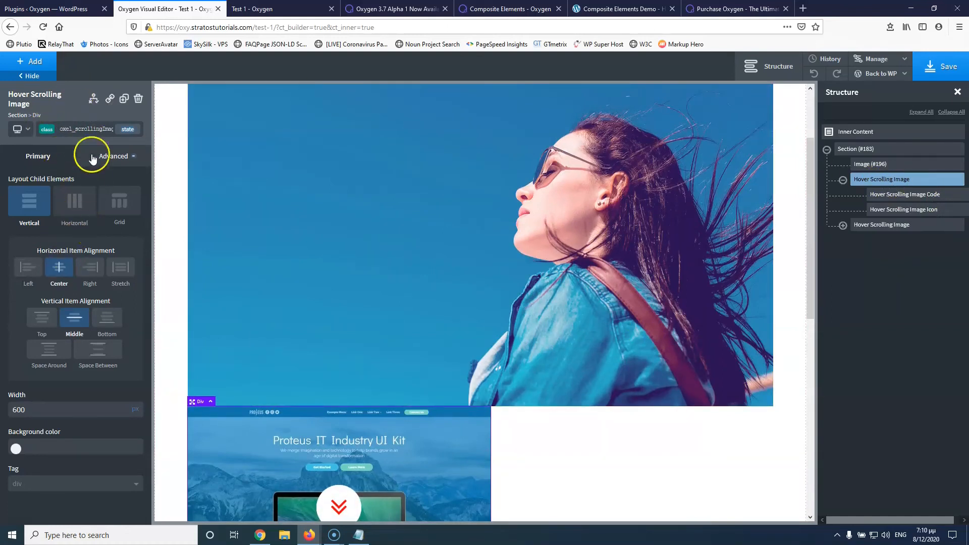
scroll(254, 498, "down", 4)
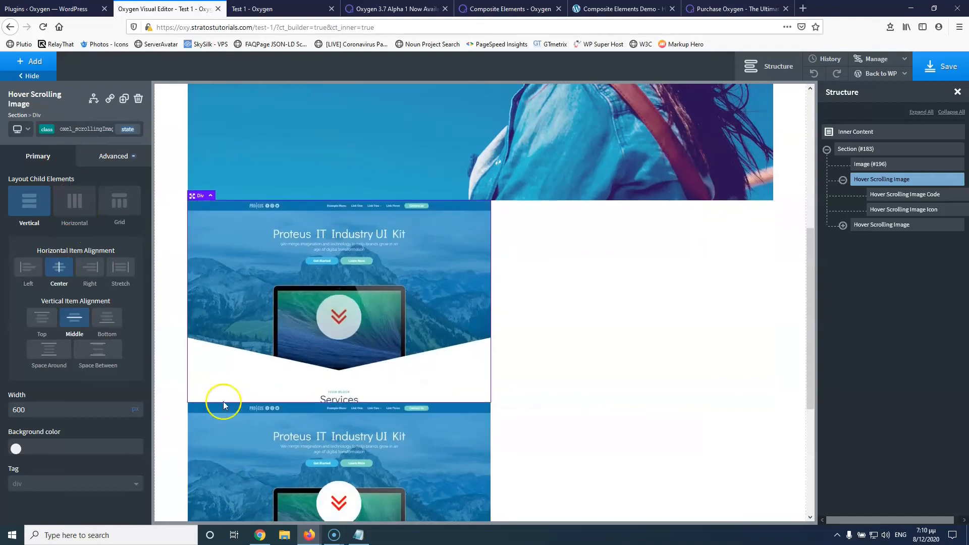
left_click(73, 129)
left_click(55, 173)
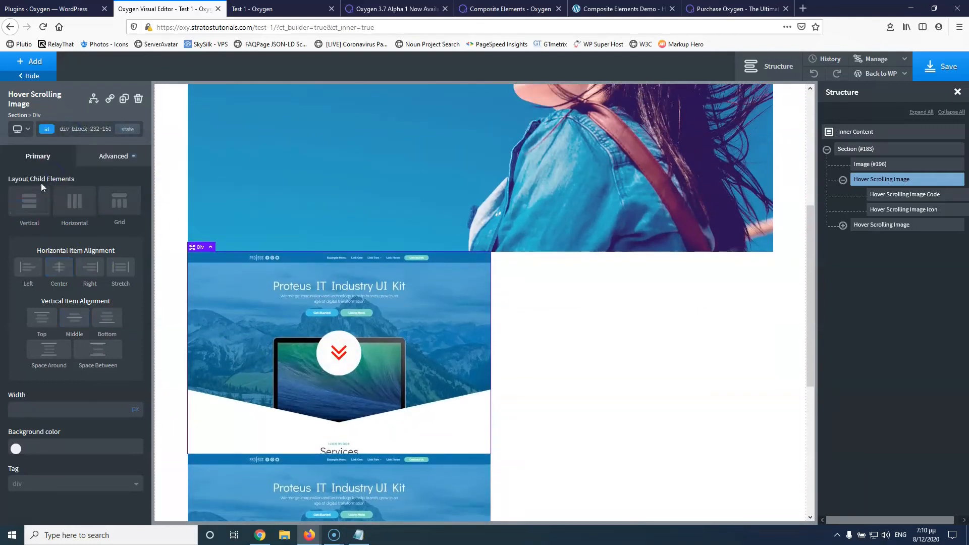
left_click(103, 157)
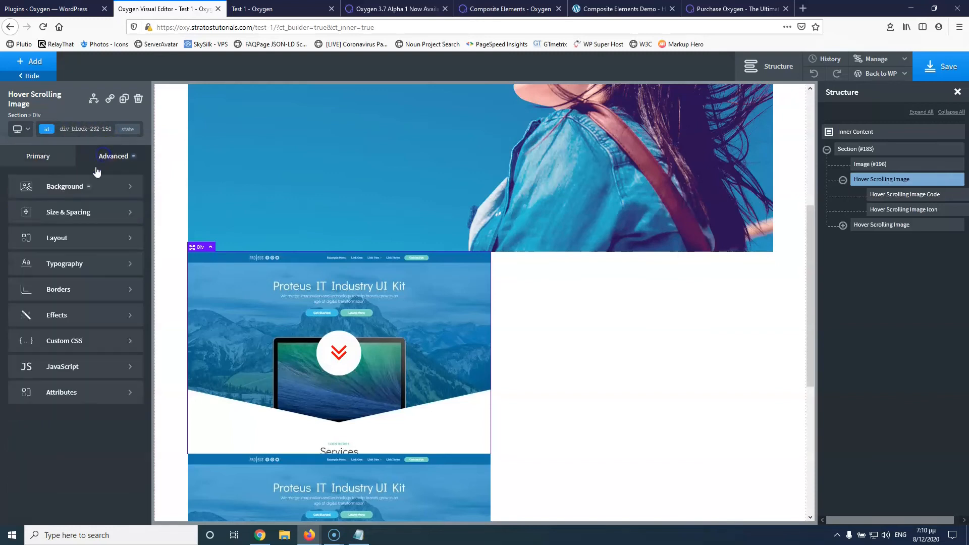
left_click(68, 189)
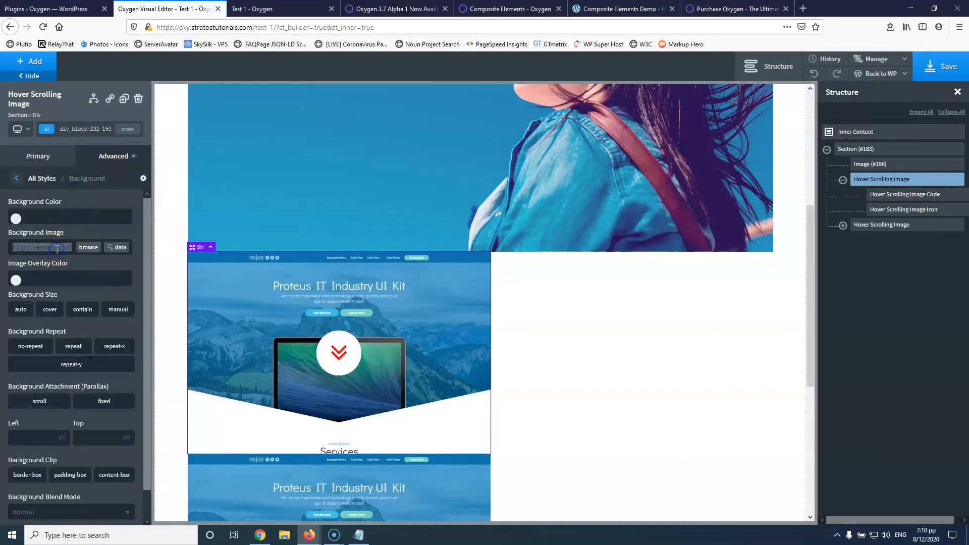
key("Delete")
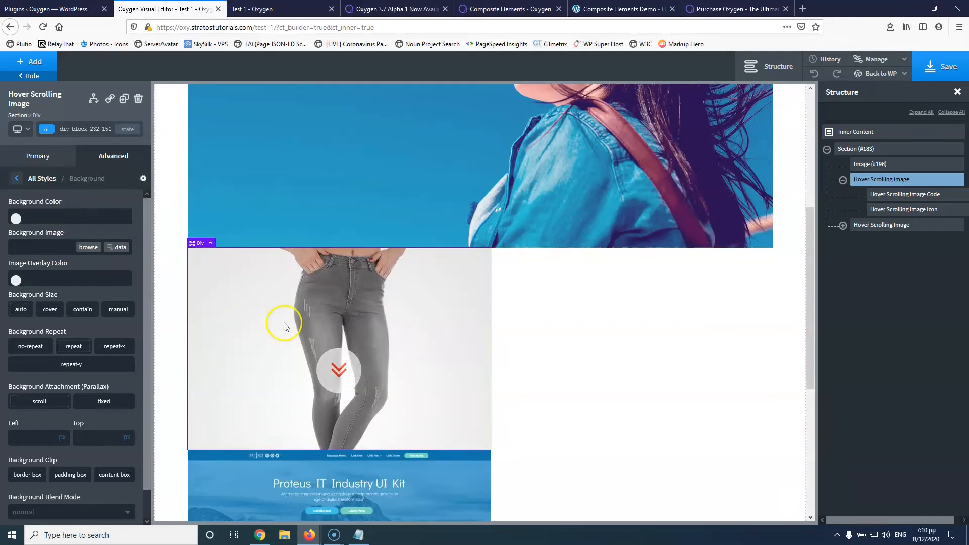
scroll(313, 303, "down", 4)
scroll(259, 210, "up", 1)
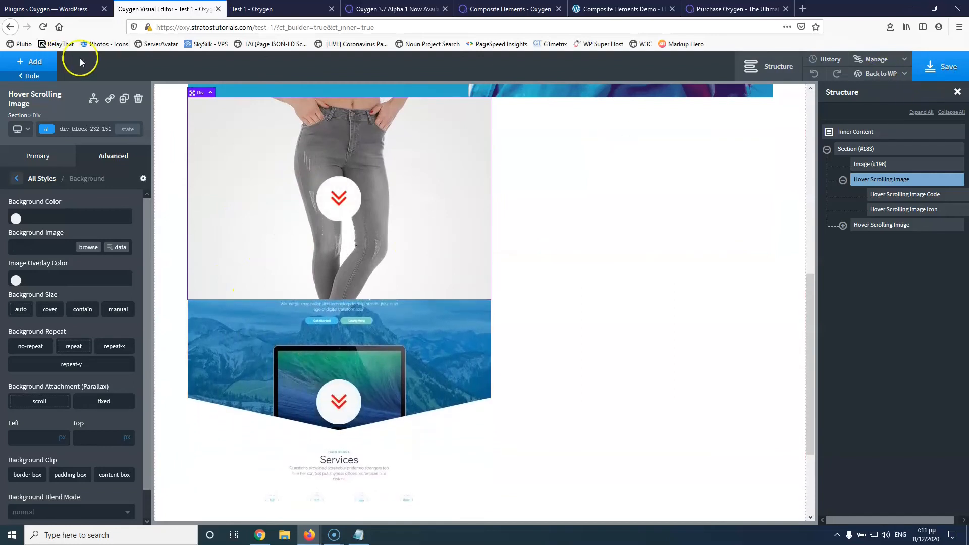
Step: Delete the Hover Scrolling Image and the section containing it, and add a new empty Section to the page
left_click(138, 98)
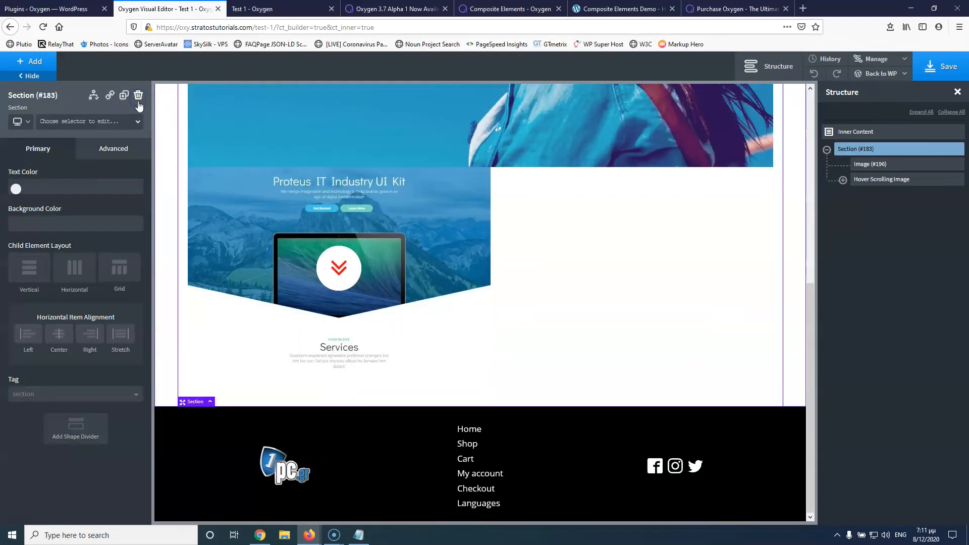
left_click(139, 98)
left_click(39, 61)
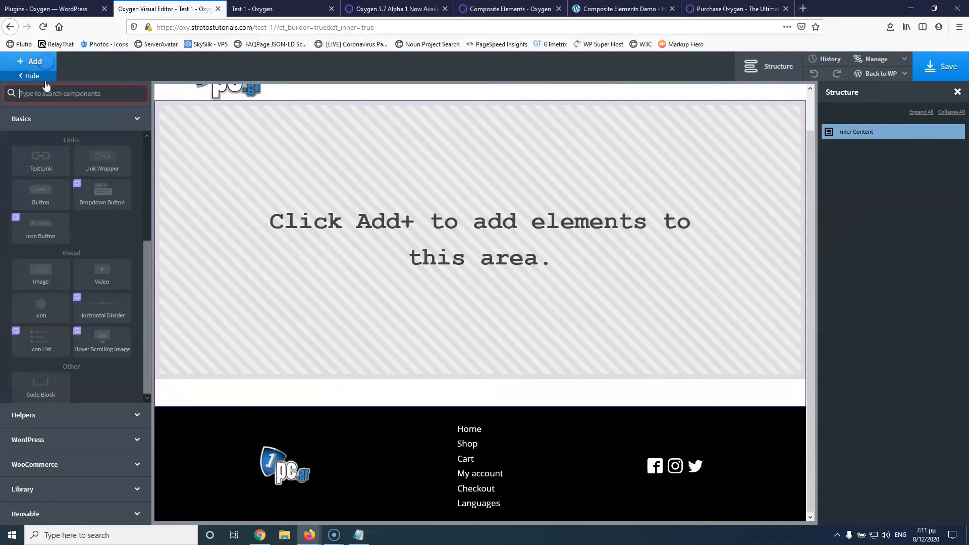
left_click(56, 95)
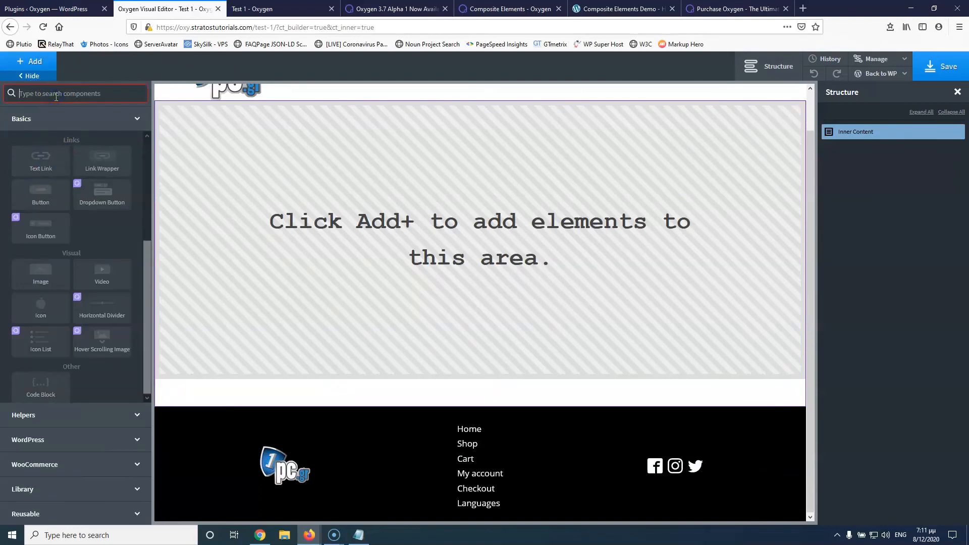
type("se")
left_click(111, 127)
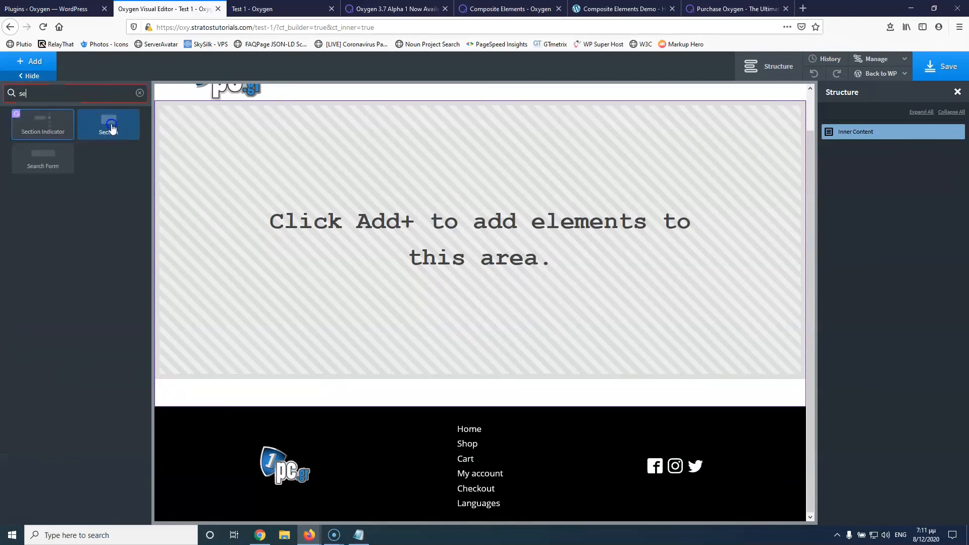
left_click(86, 131)
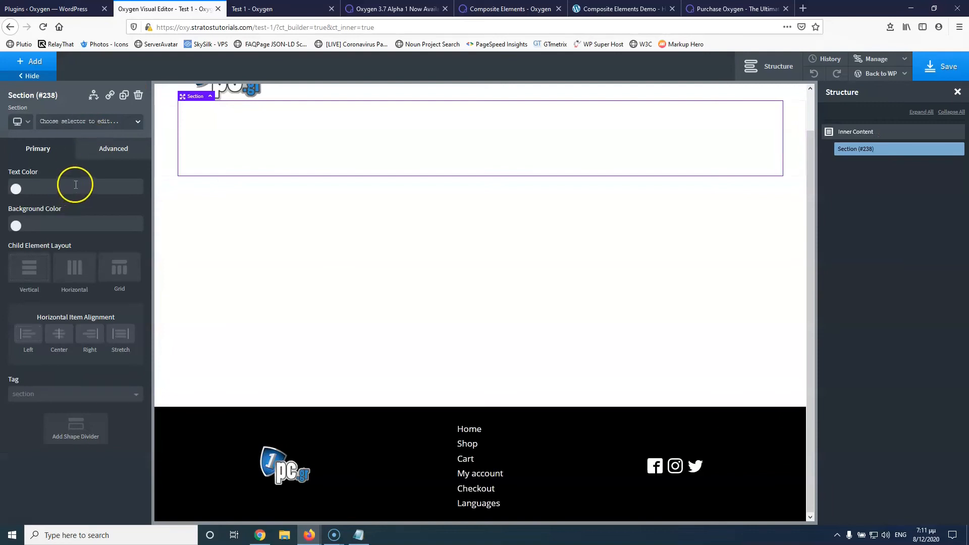
Step: Add a Mega Menu composite element inside the new section
left_click(32, 61)
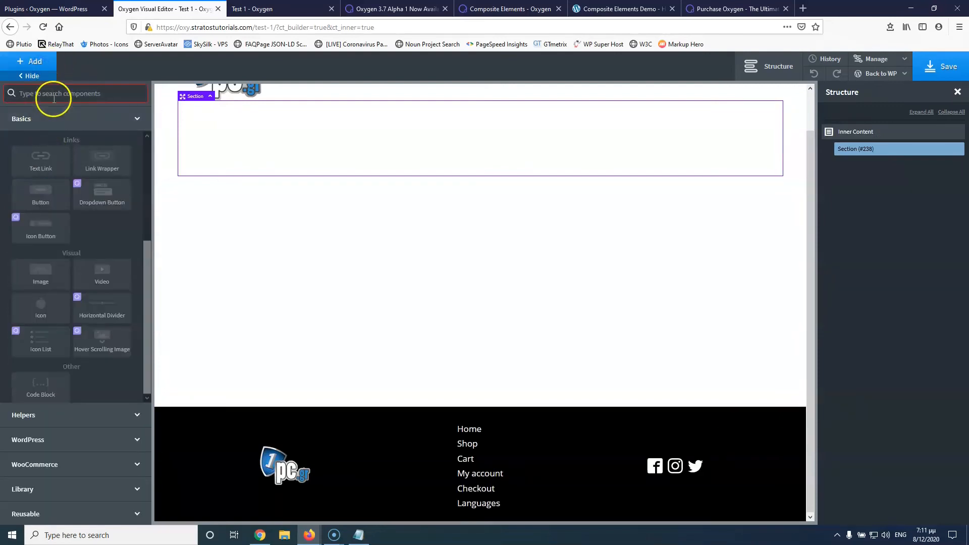
type("meg")
left_click(44, 131)
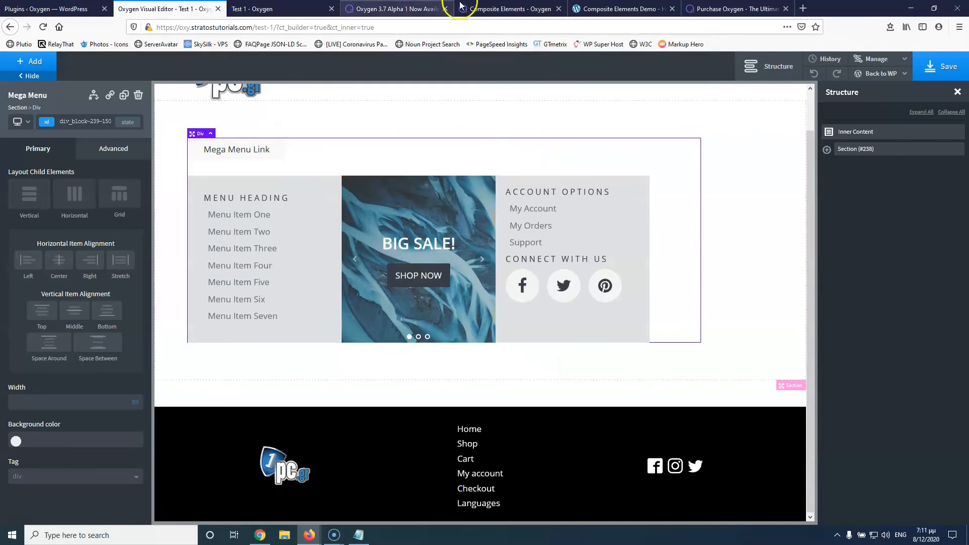
Step: Find the Mega Menu entry in the Composite Elements documentation and read its Configuration Options
left_click(629, 9)
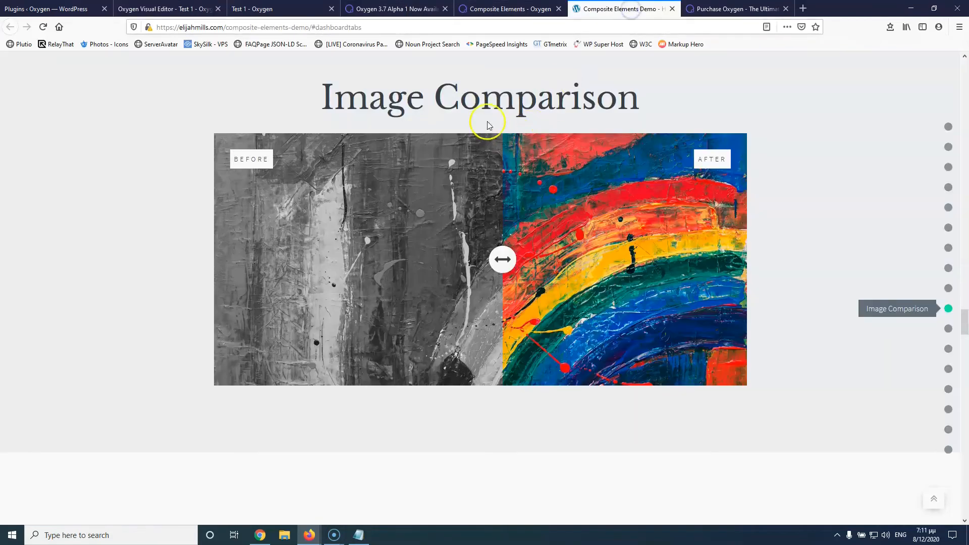
left_click(509, 9)
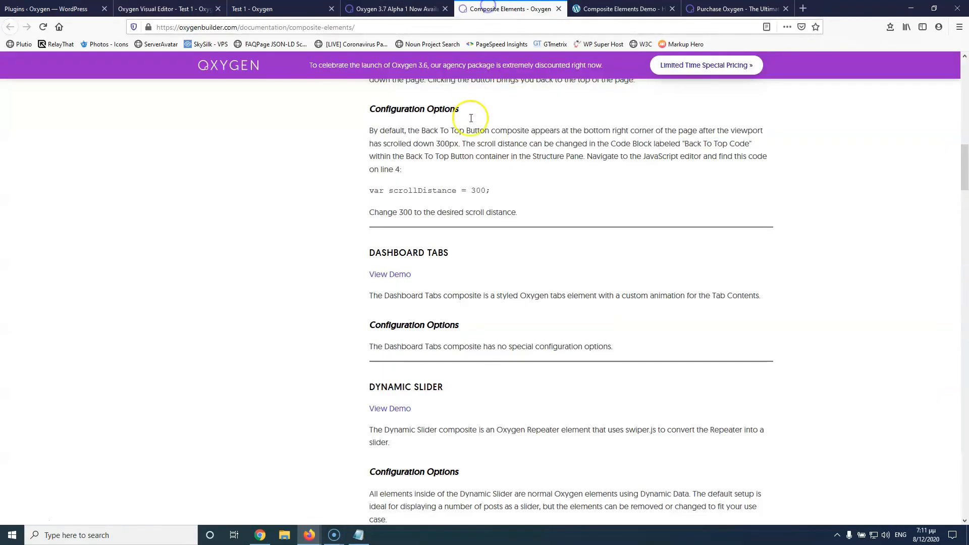
scroll(437, 210, "up", 3)
scroll(437, 210, "down", 8)
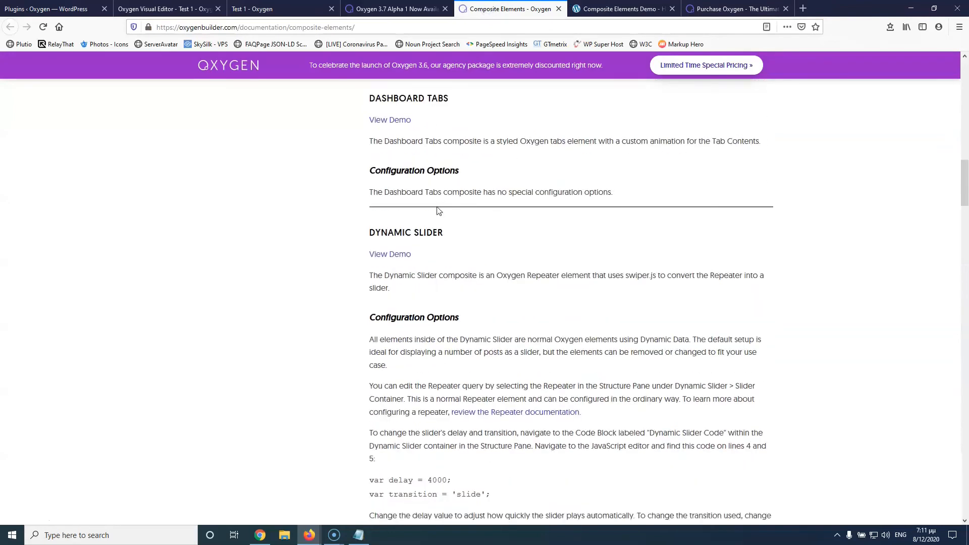
scroll(437, 210, "down", 15)
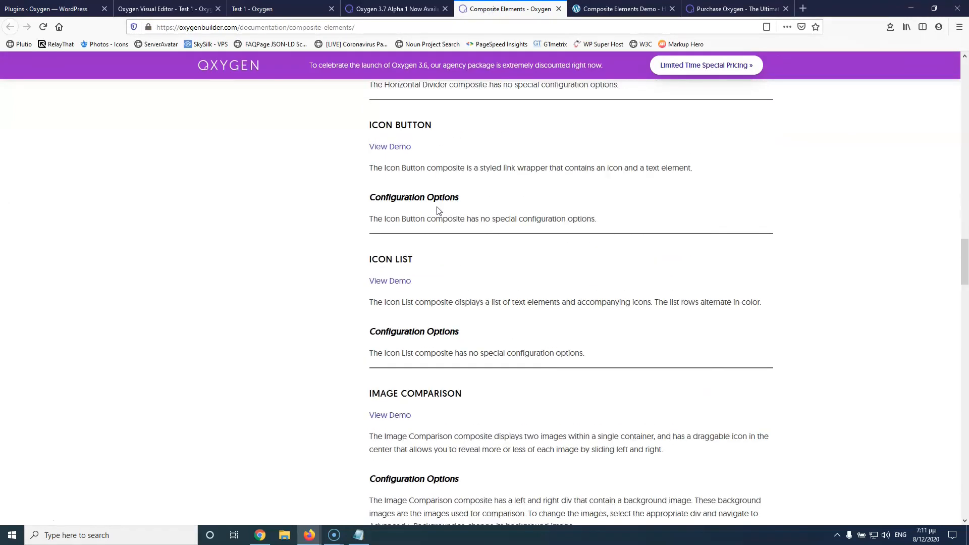
scroll(437, 211, "down", 2)
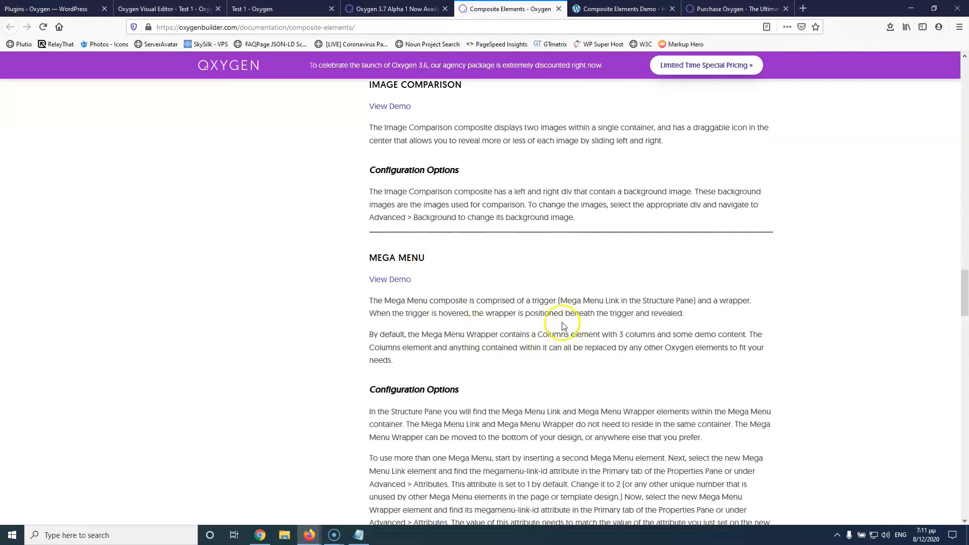
scroll(564, 326, "down", 3)
left_click_drag(374, 236, 587, 380)
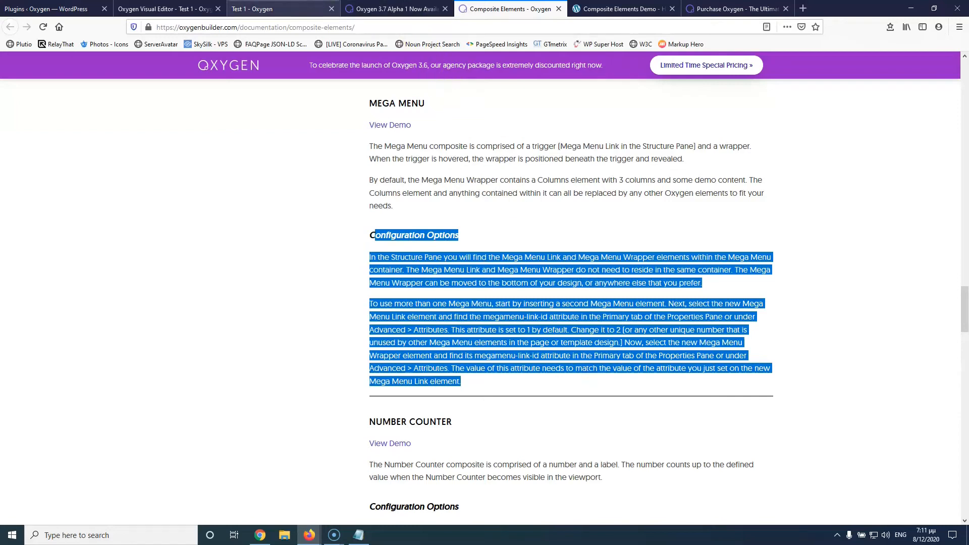
Step: Return to the Oxygen editor, duplicate the Mega Menu and expand the section to show both copies in the structure
left_click(299, 7)
left_click(178, 7)
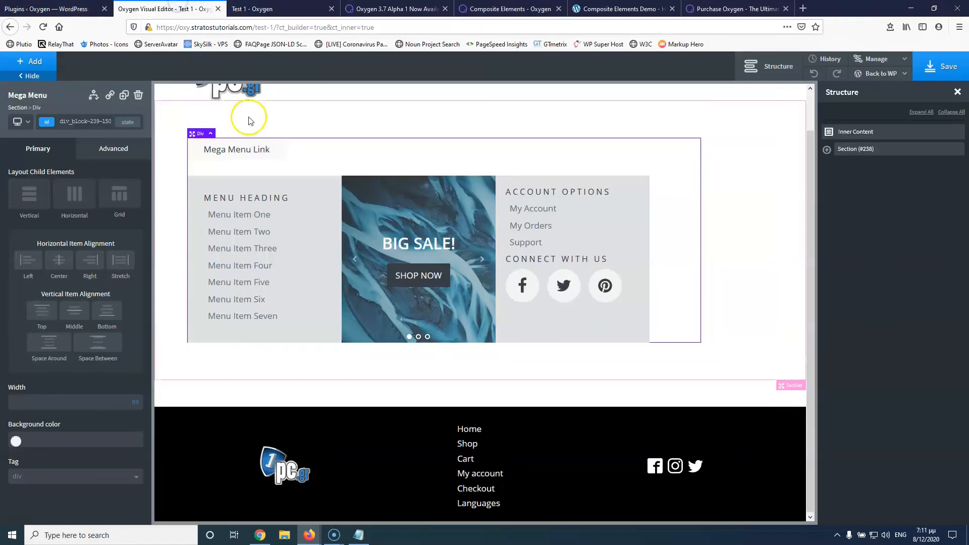
left_click(123, 96)
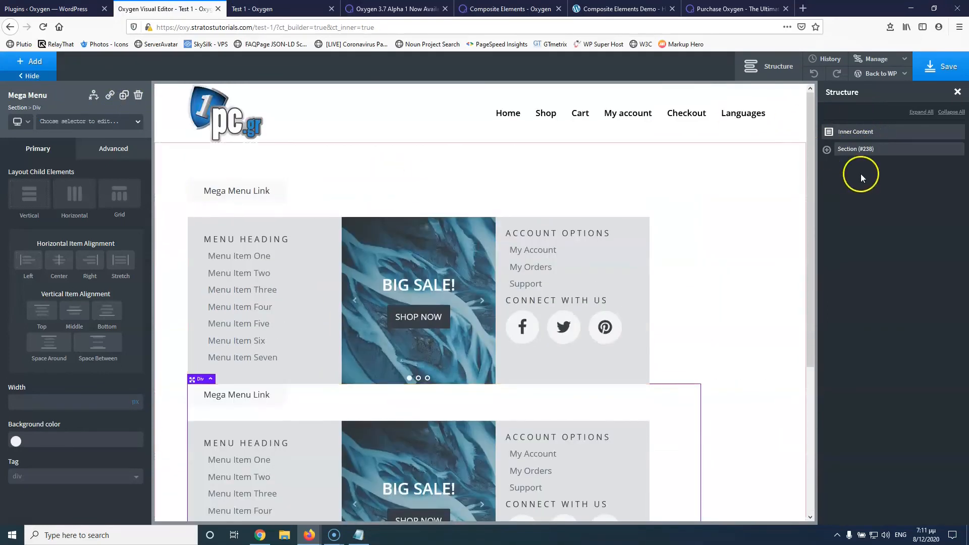
left_click(826, 150)
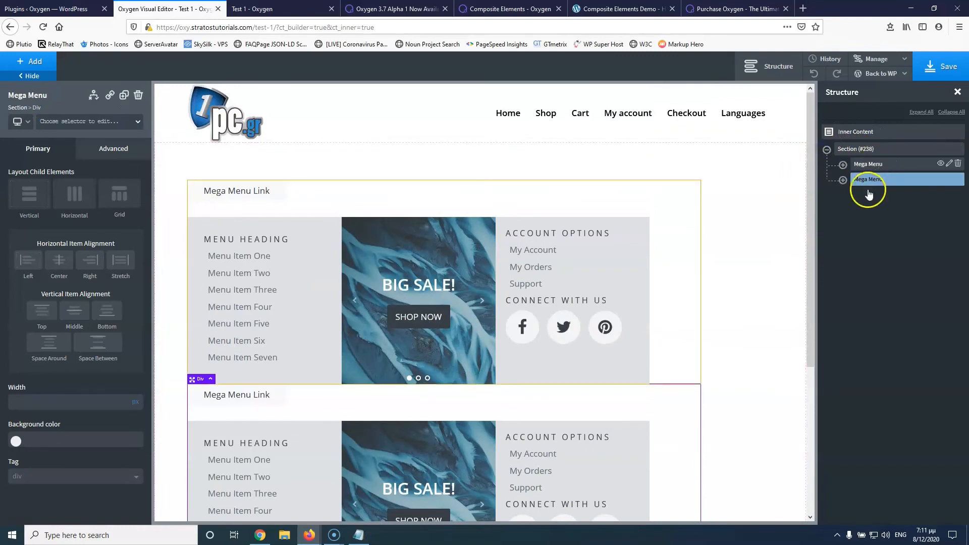
Step: Set the background color of the Mega Menu Link's class to blue #1313ef
left_click(235, 194)
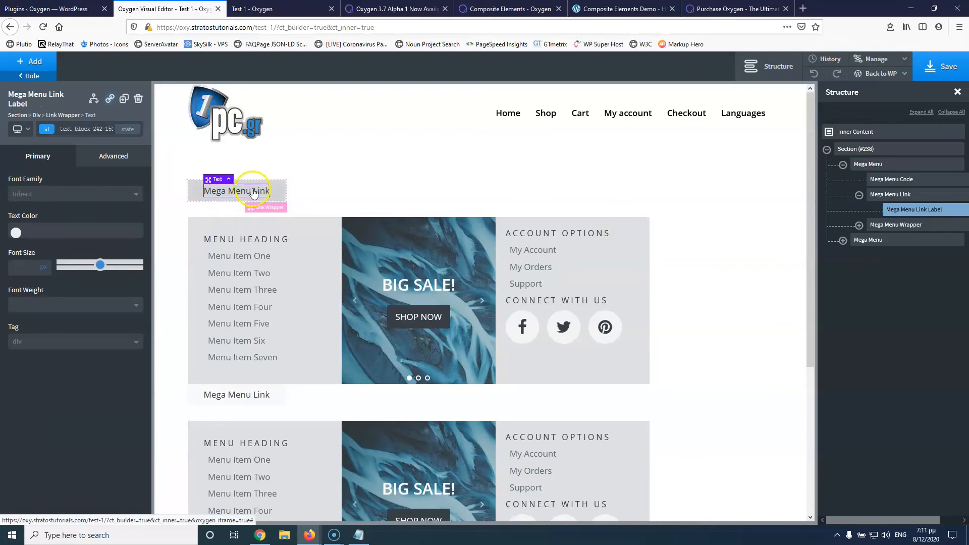
left_click(278, 193)
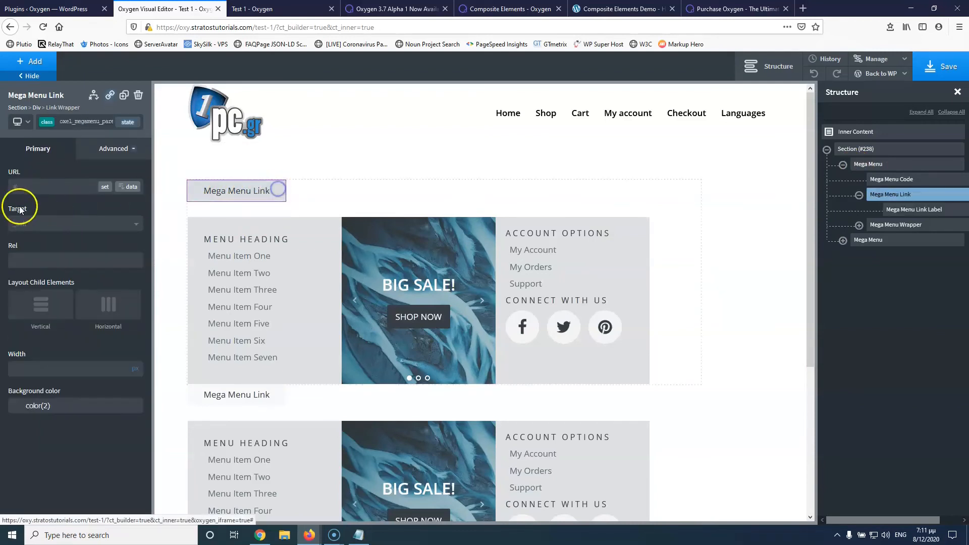
left_click(19, 410)
left_click_drag(70, 440, 79, 425)
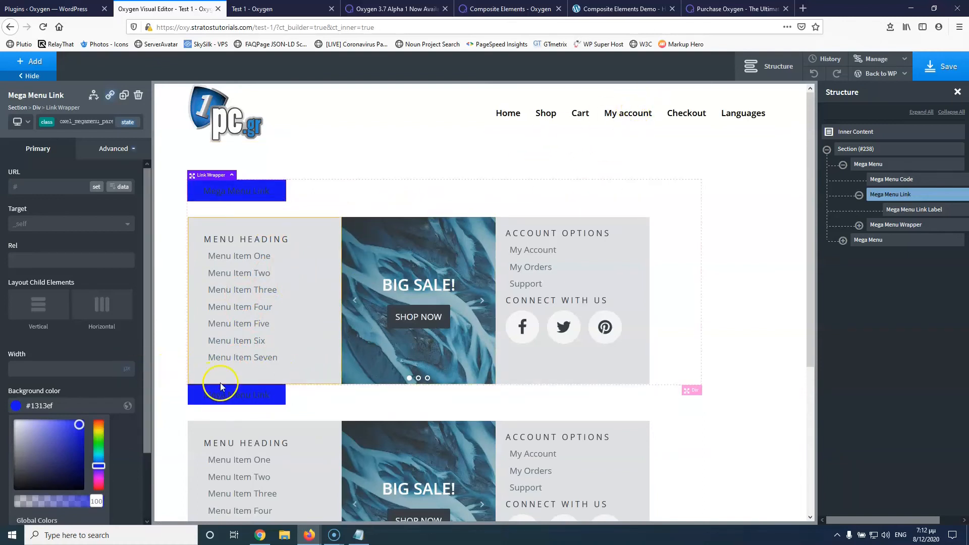
left_click(229, 392)
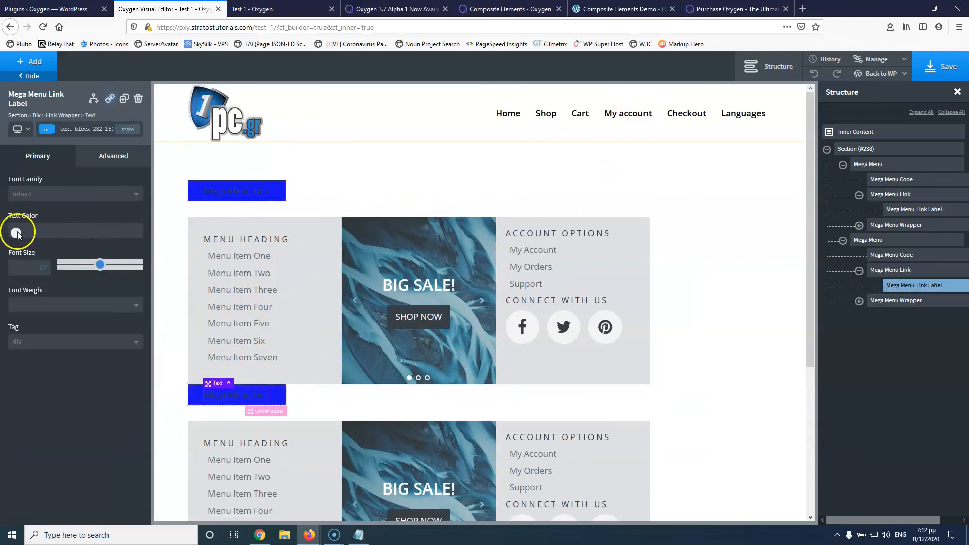
left_click(15, 230)
left_click_drag(15, 253, 15, 246)
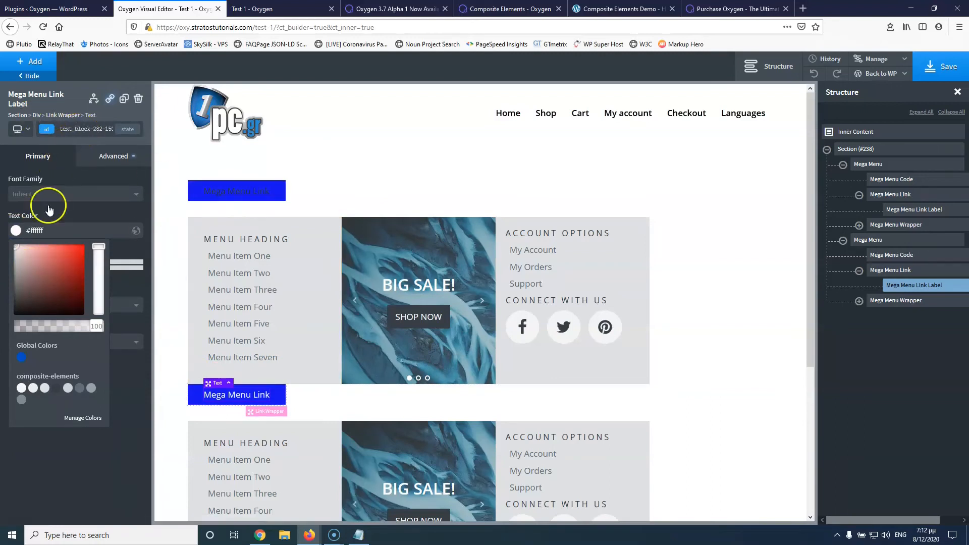
left_click(16, 230)
key("BackSpace")
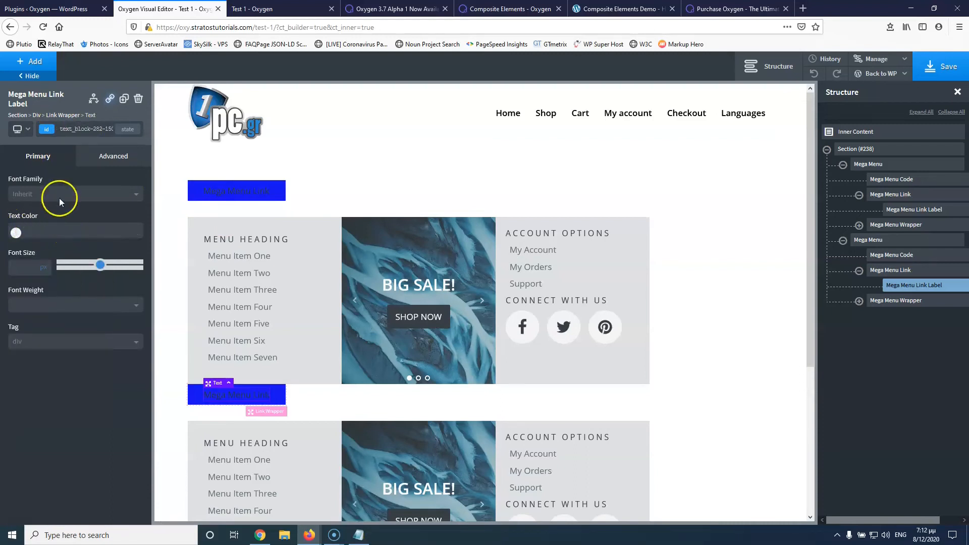
Step: Set the text color of the second Mega Menu Link Label to #ffffff at the class level
left_click(86, 129)
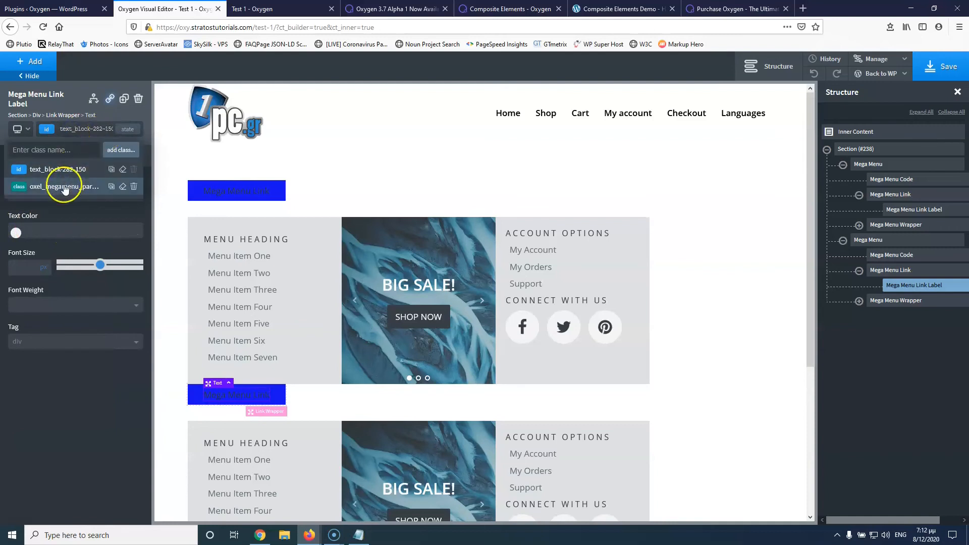
left_click(62, 187)
left_click(15, 232)
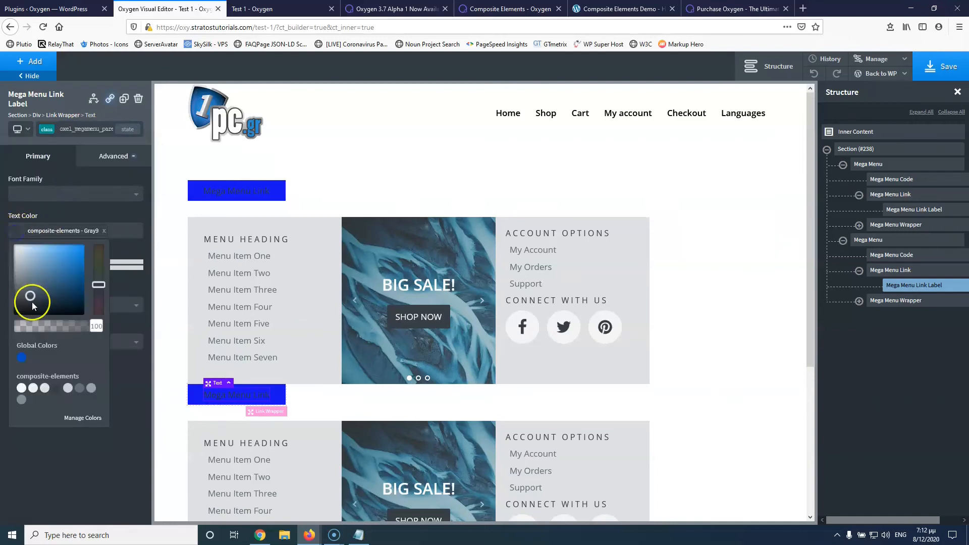
left_click_drag(32, 301, 8, 235)
left_click(117, 253)
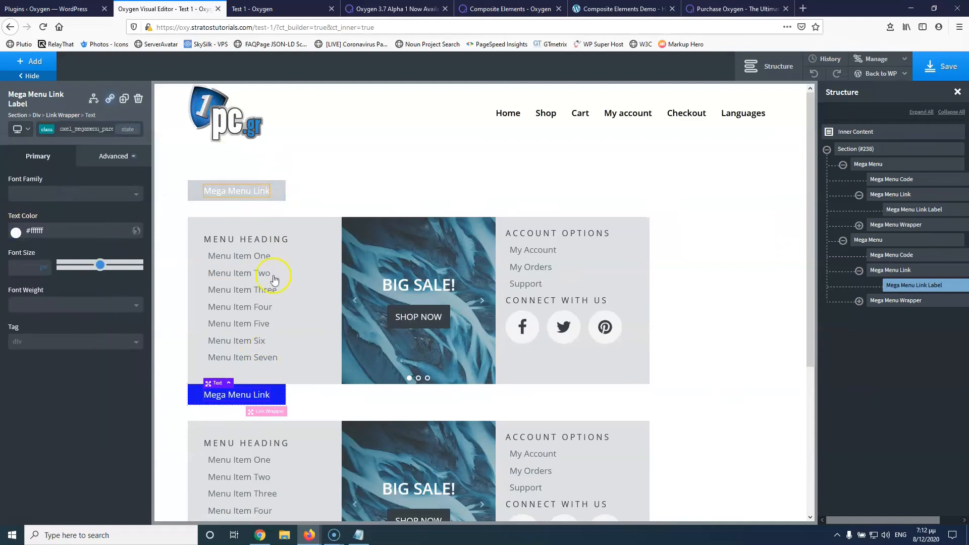
Step: In the first Mega Menu, change the heading text to "Menu Heading 1" and the first item to "Menu Item One1"
left_click(270, 242)
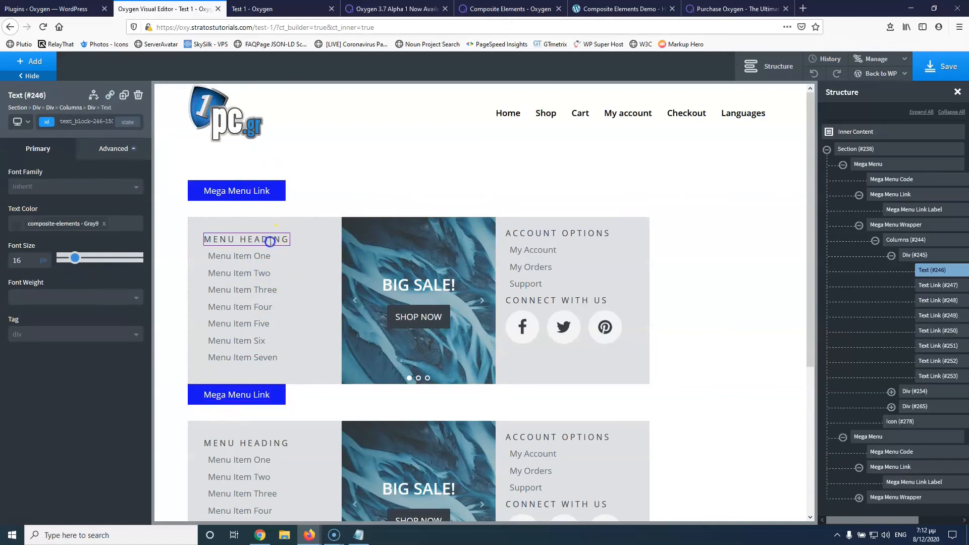
double_click(273, 242)
left_click(285, 240)
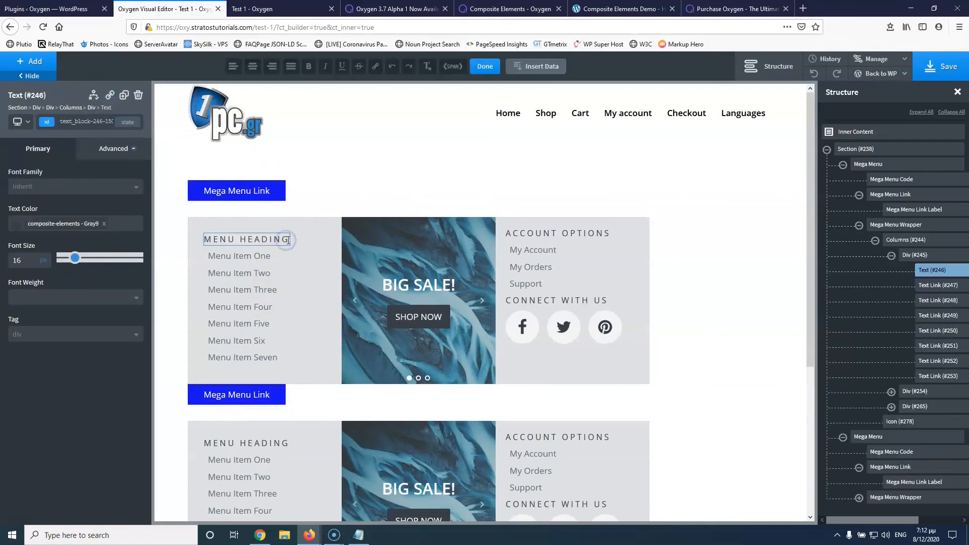
type("1")
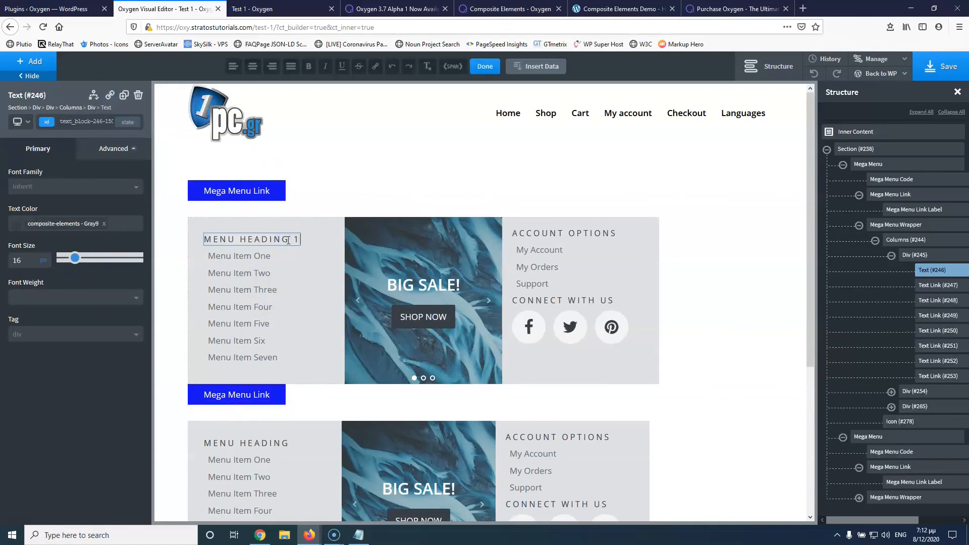
left_click(261, 259)
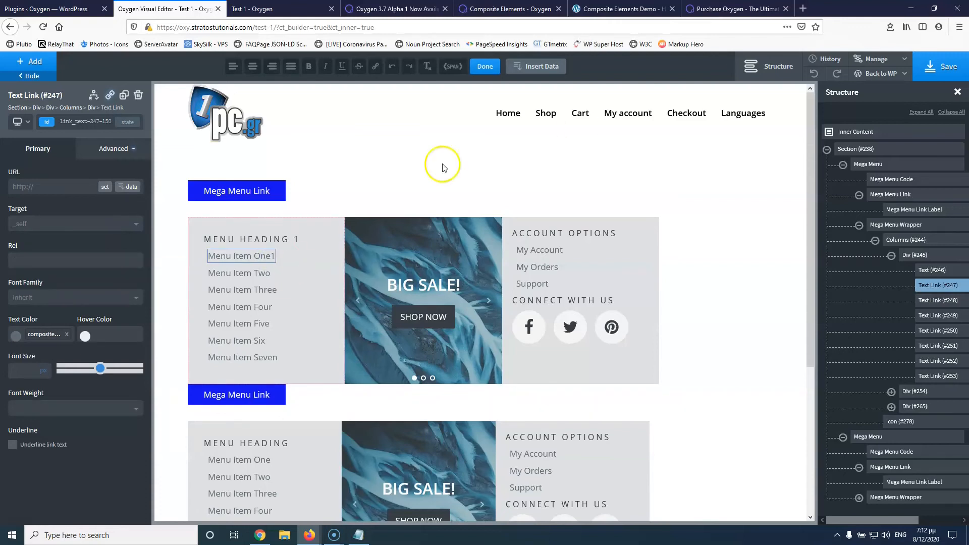
Step: Save the page, reload its front-end preview and test the Mega Menu Link's reveal behavior
left_click(958, 62)
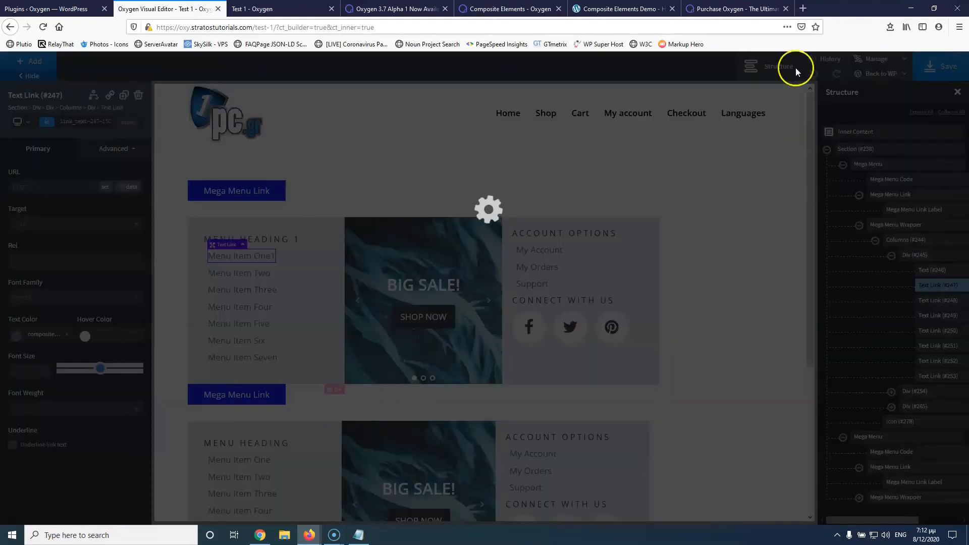
left_click(270, 10)
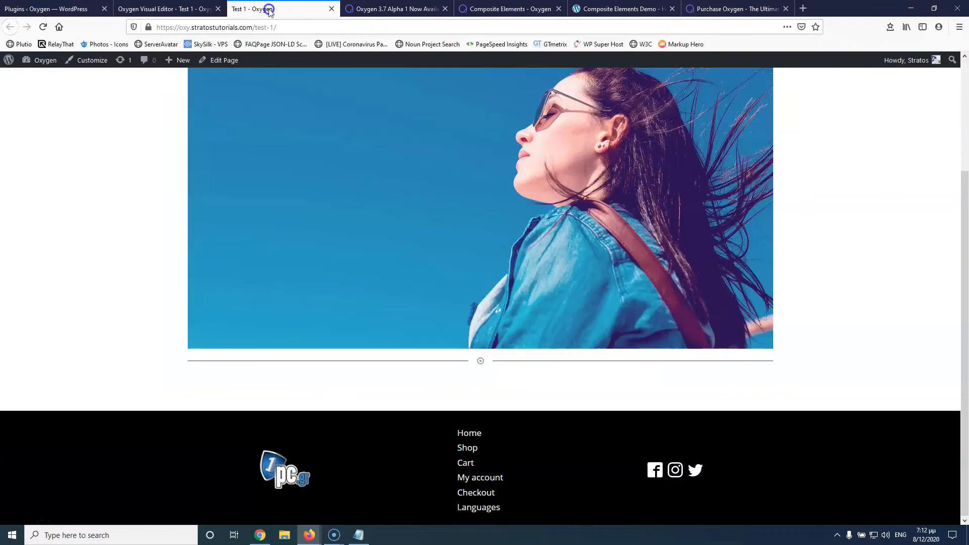
left_click(44, 27)
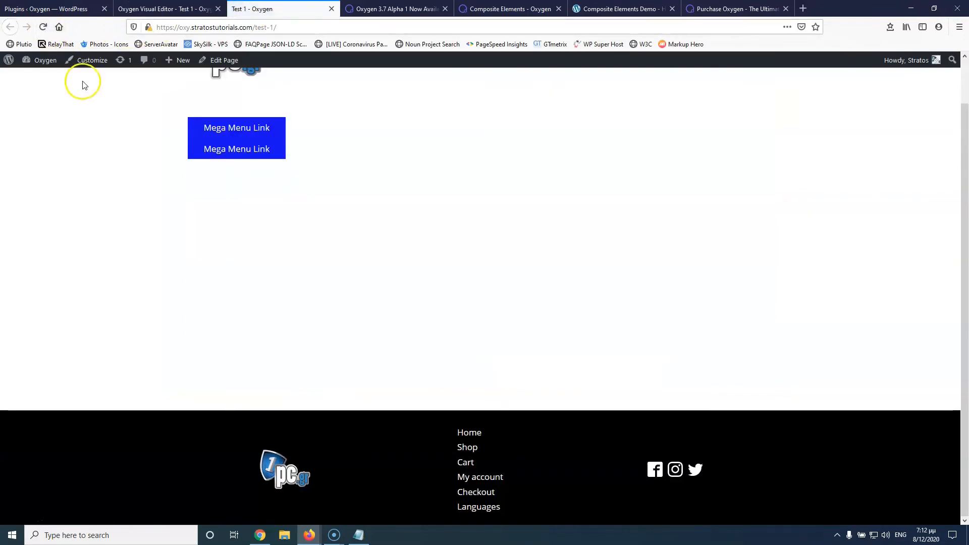
mouse_move(242, 127)
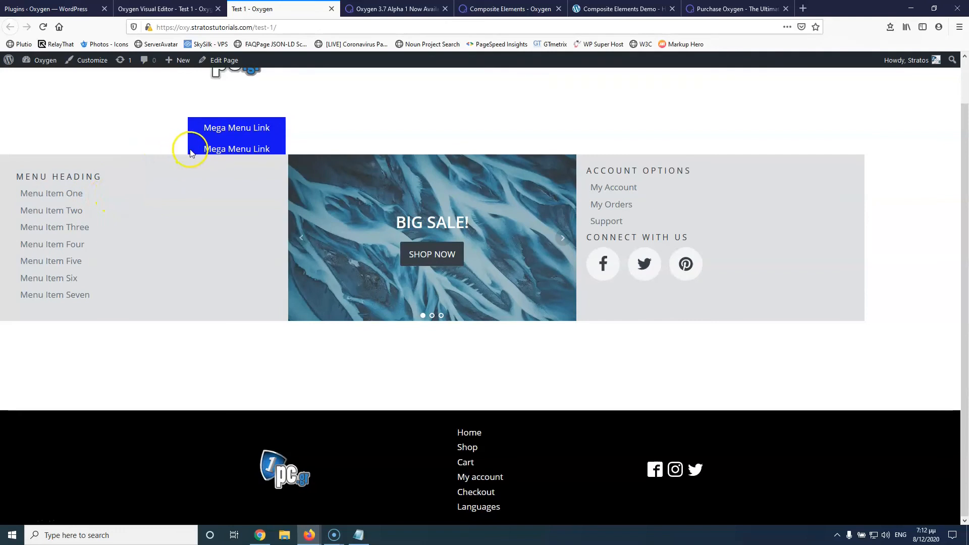
Step: Go back to the documentation's Mega Menu instructions for using more than one Mega Menu
left_click(603, 13)
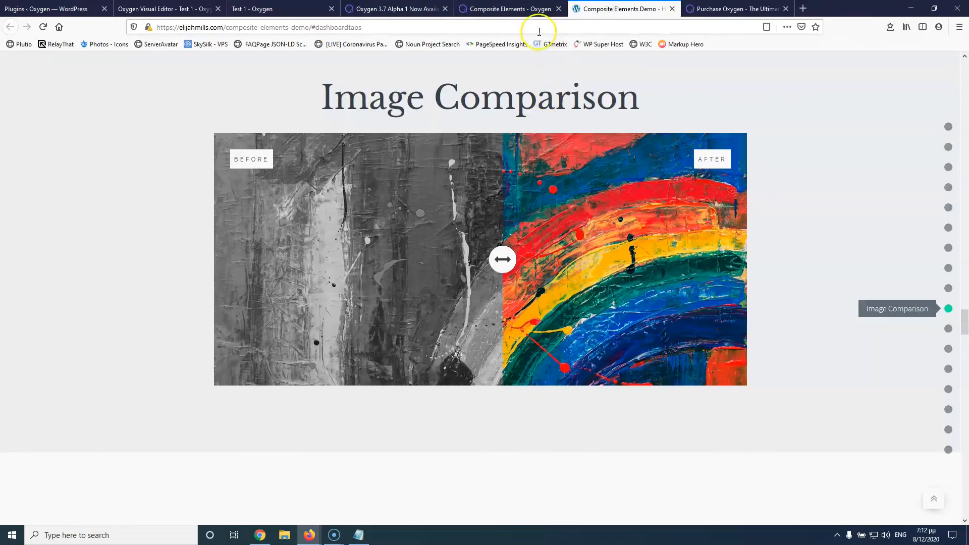
left_click(524, 14)
left_click(392, 234)
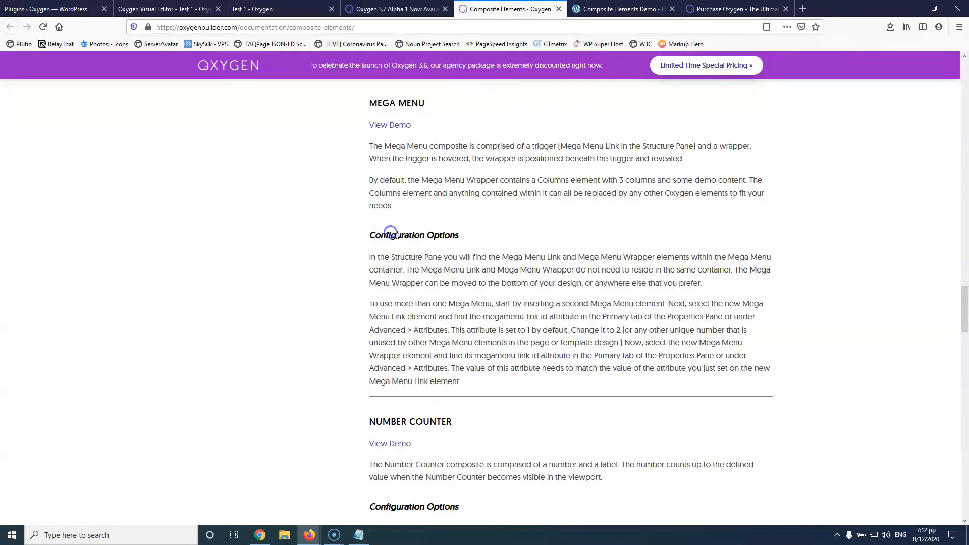
Step: Return to the visual editor, check the first Mega Menu Link's megamenu-link-id attribute and select the first Mega Menu Wrapper
left_click_drag(463, 236, 370, 237)
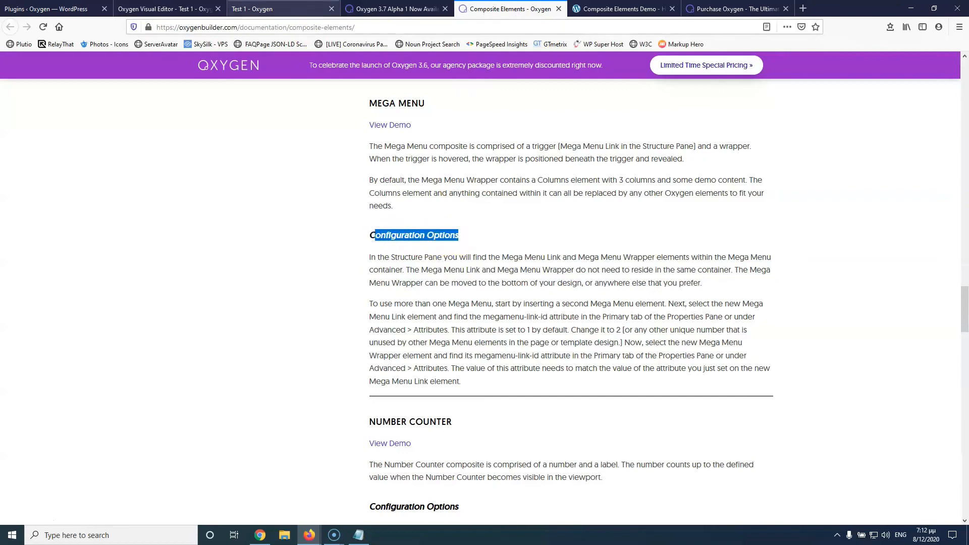
left_click(263, 8)
left_click(162, 9)
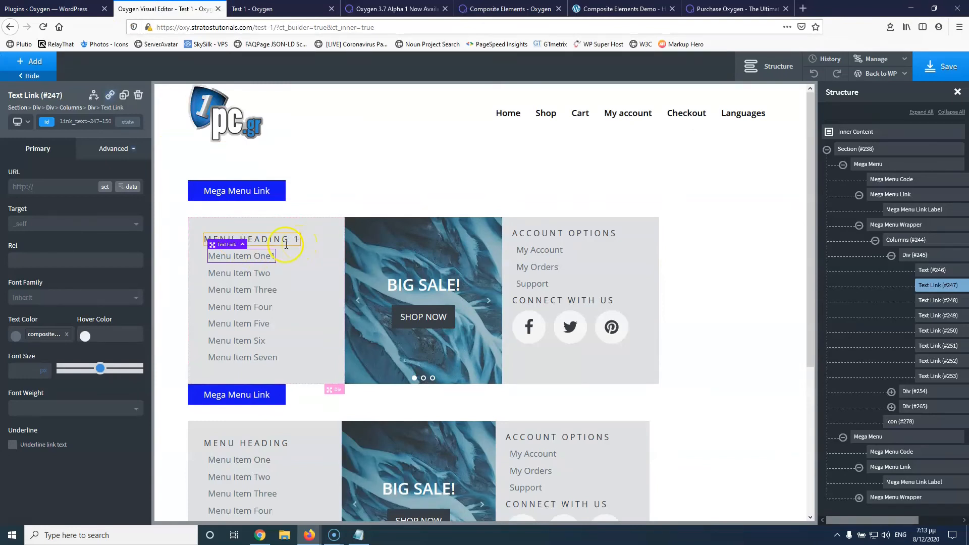
left_click(916, 212)
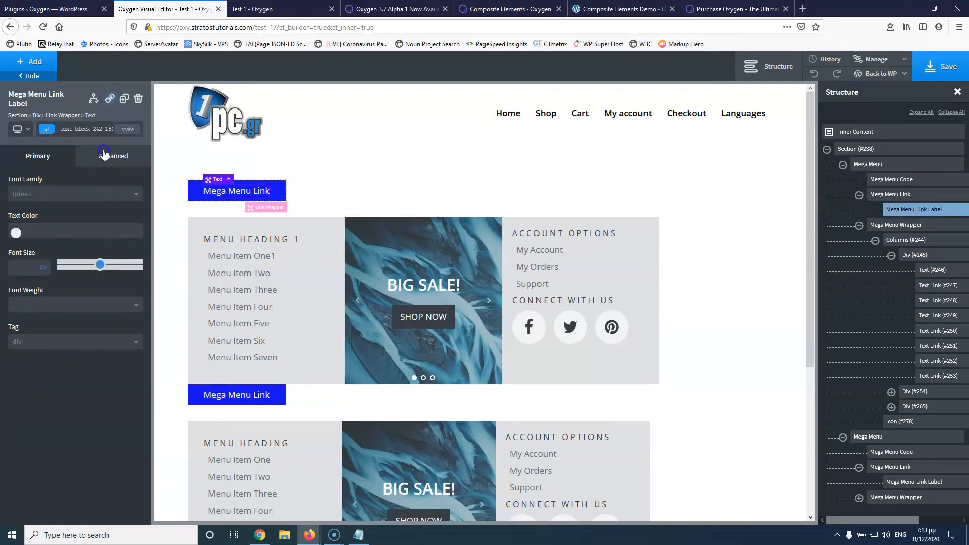
left_click(103, 154)
left_click(92, 398)
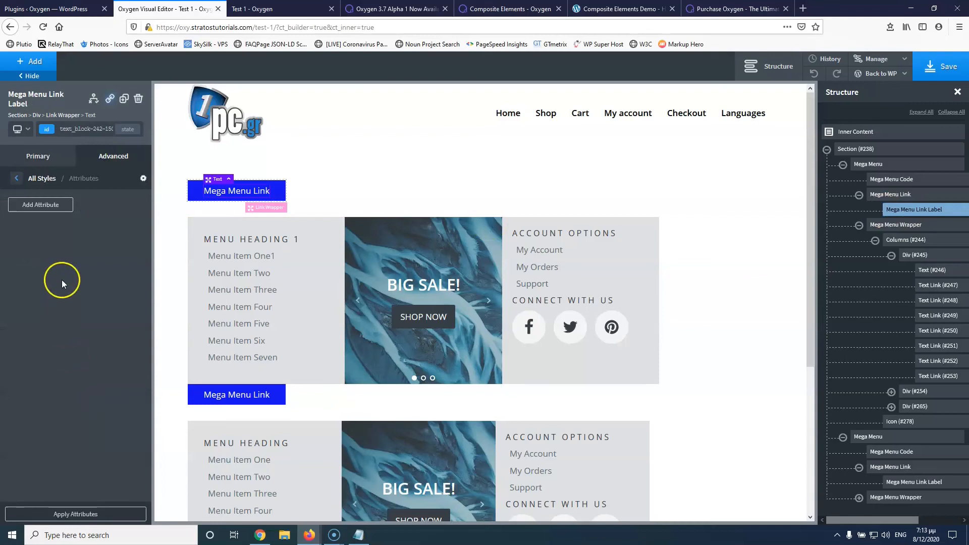
left_click(914, 196)
left_click(105, 151)
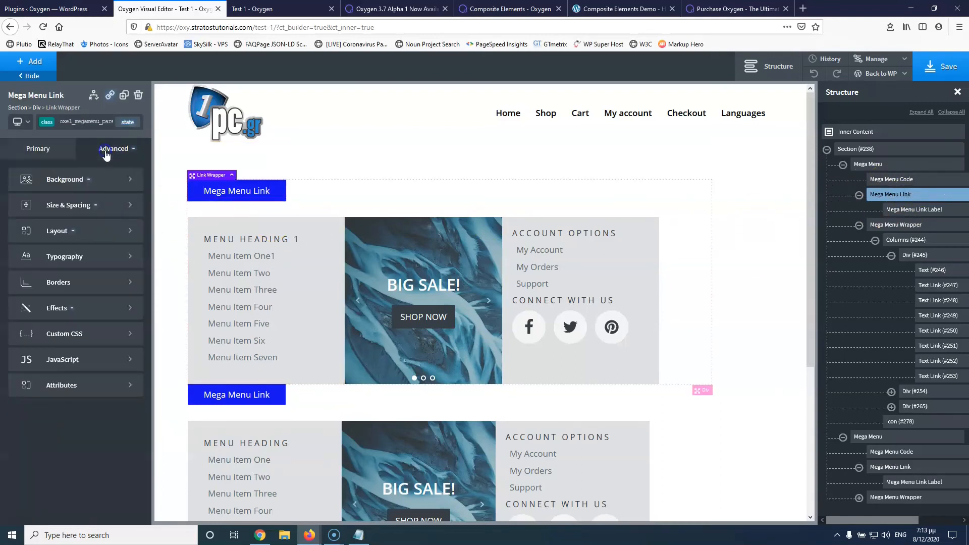
left_click(84, 384)
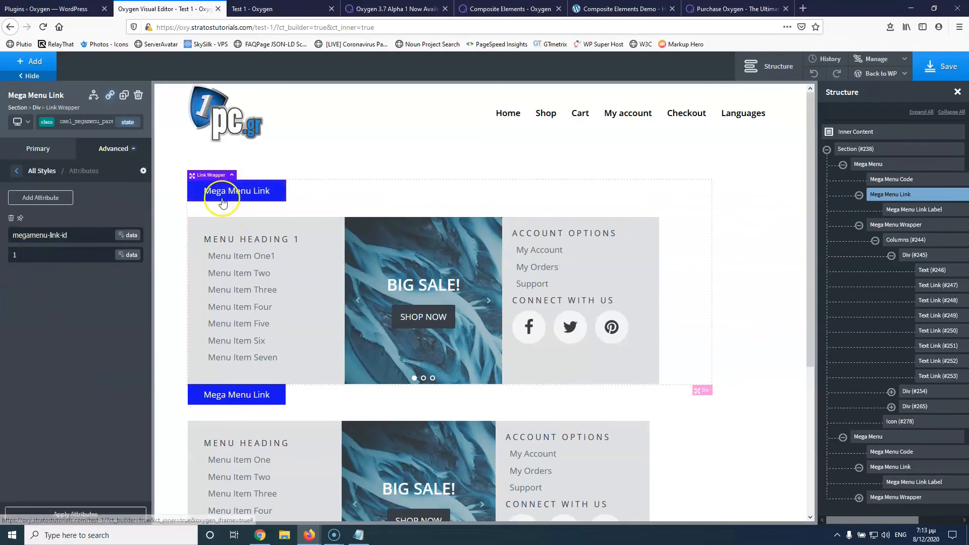
left_click(317, 231)
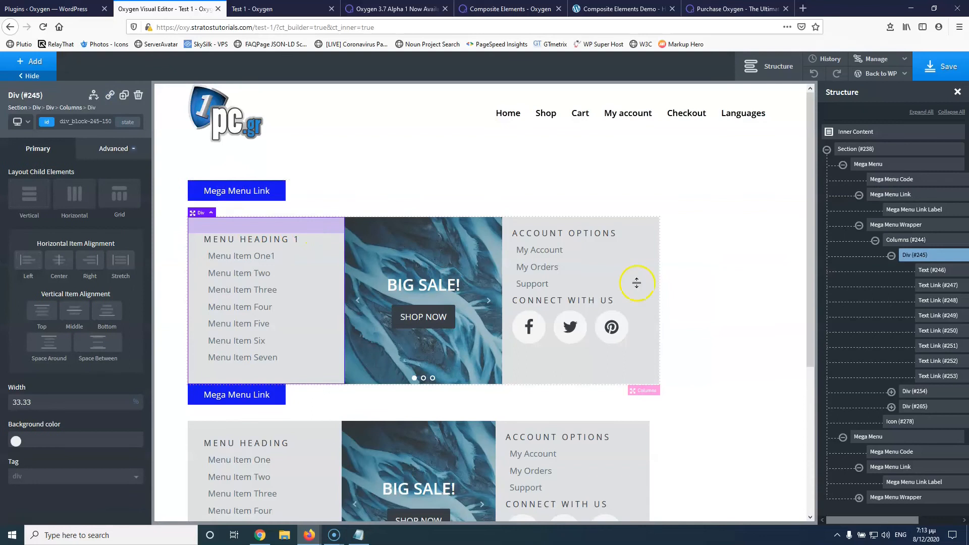
left_click(918, 228)
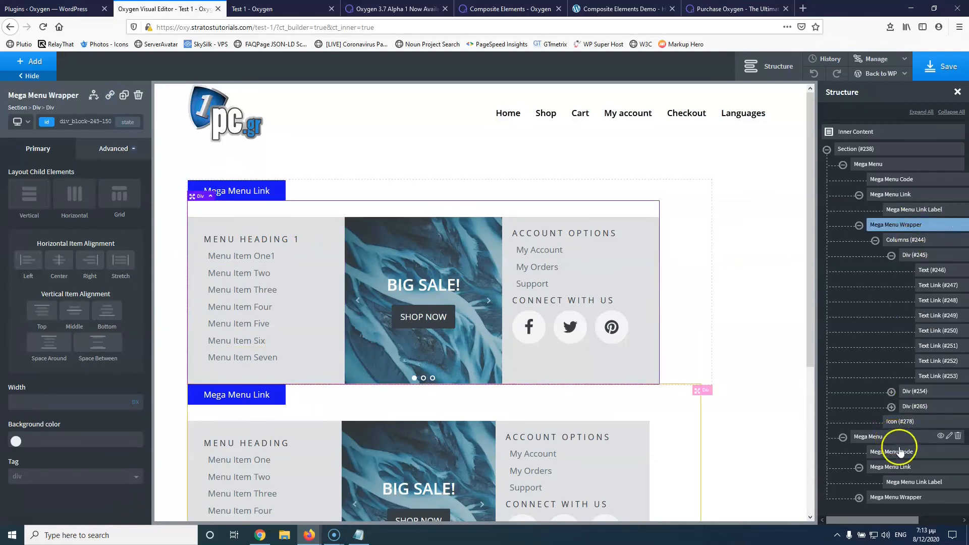
Step: Match the second Mega Menu Wrapper's megamenu-link-id attribute to its Mega Menu Link by setting it to 2
left_click(913, 467)
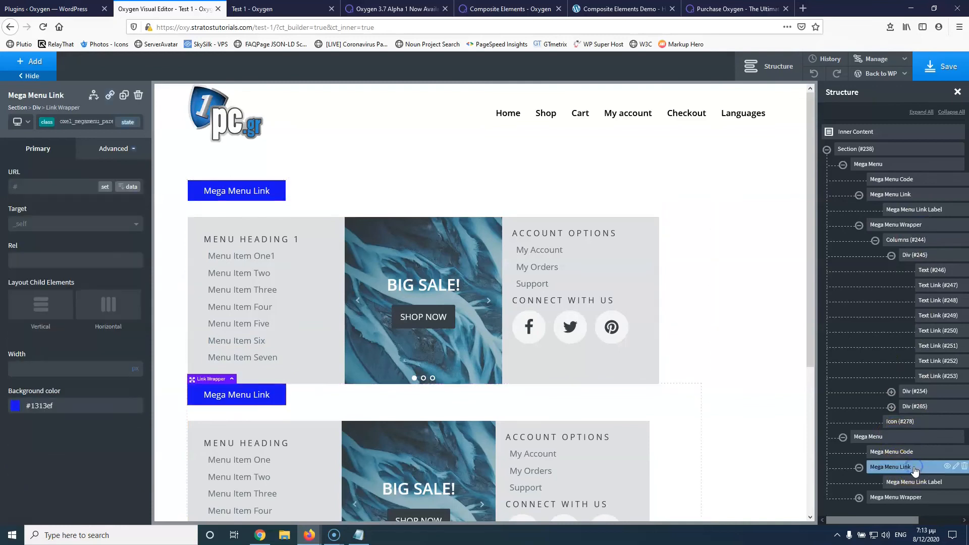
left_click(115, 149)
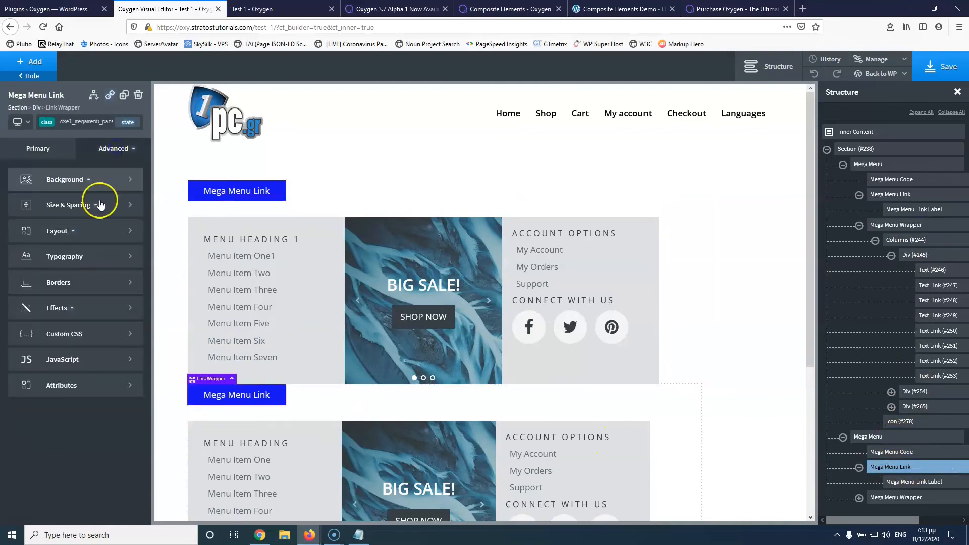
left_click(90, 385)
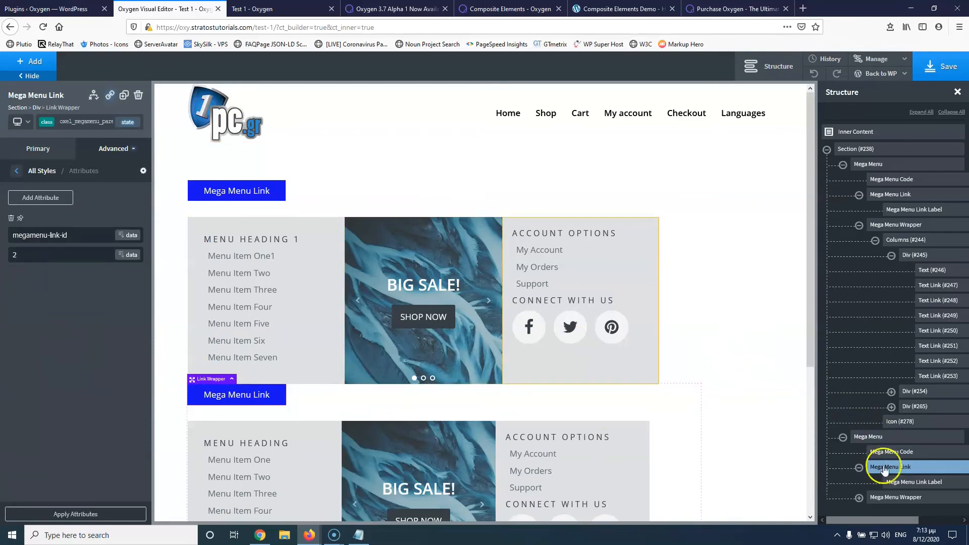
left_click(900, 497)
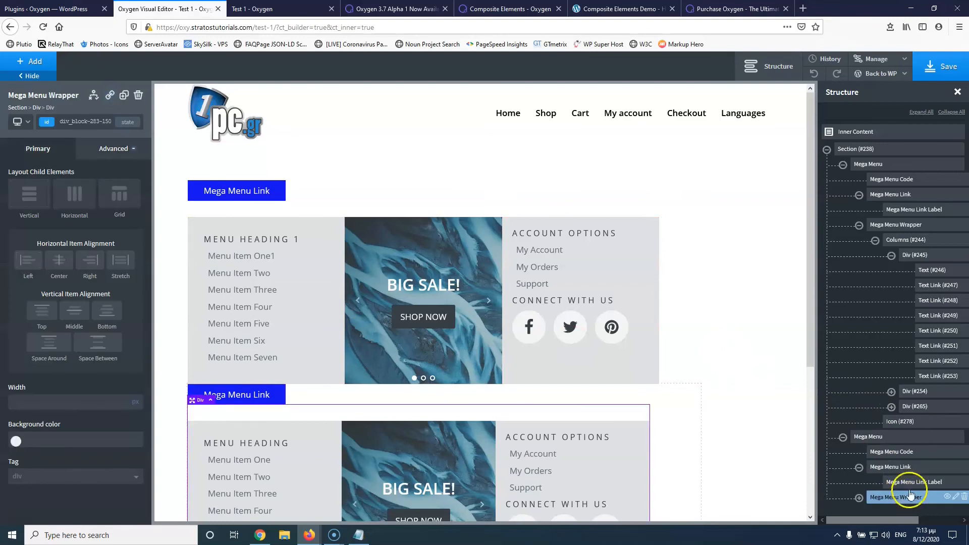
left_click(115, 149)
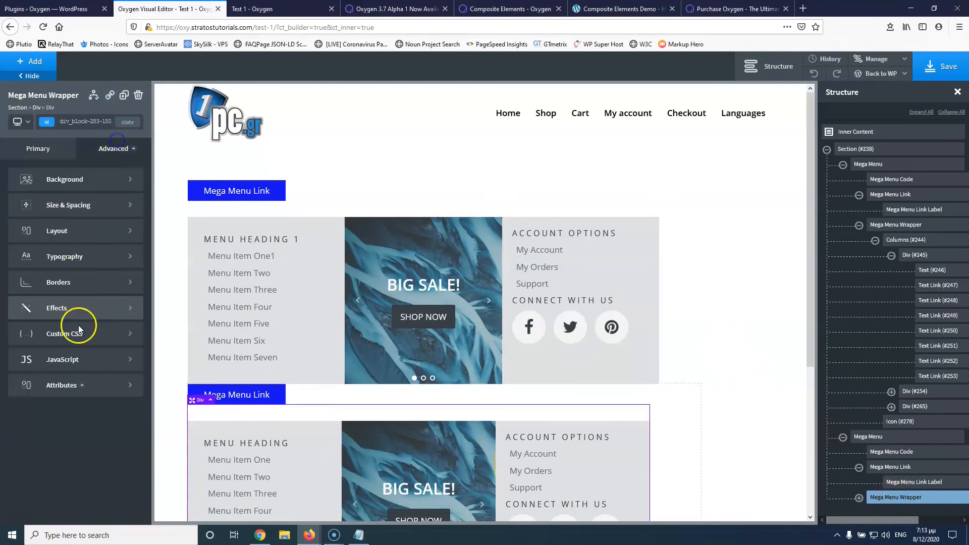
left_click(68, 383)
double_click(28, 256)
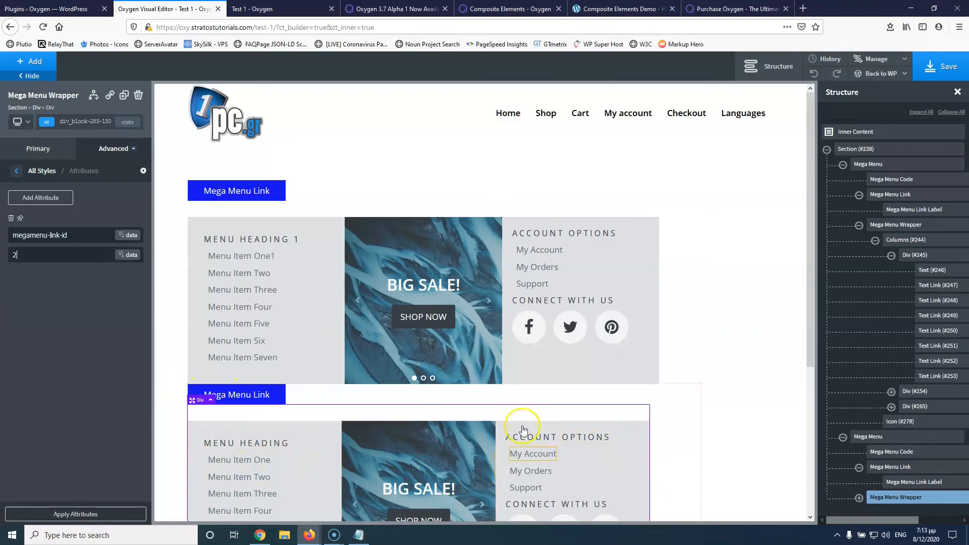
Step: Save the page, reload its front-end preview and test both Mega Menu Links
left_click(953, 82)
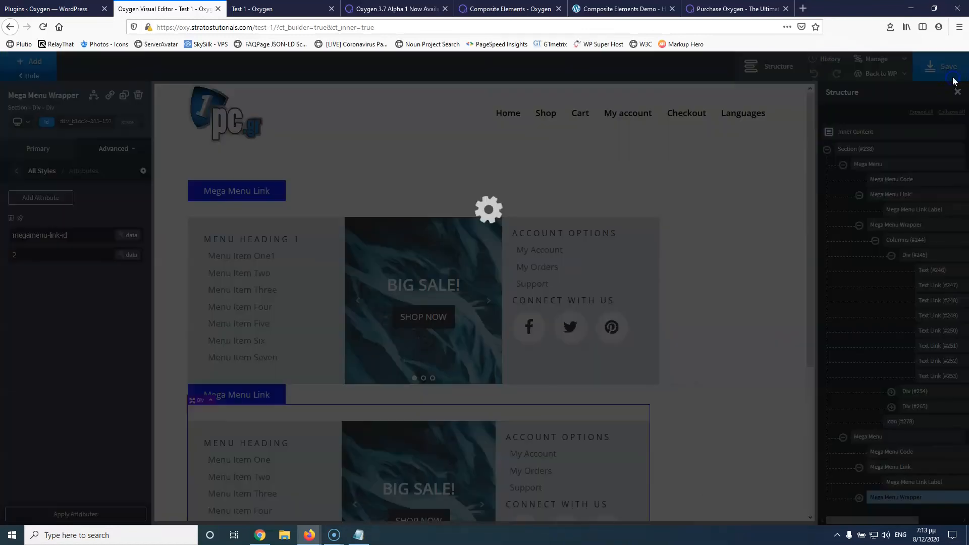
left_click(256, 9)
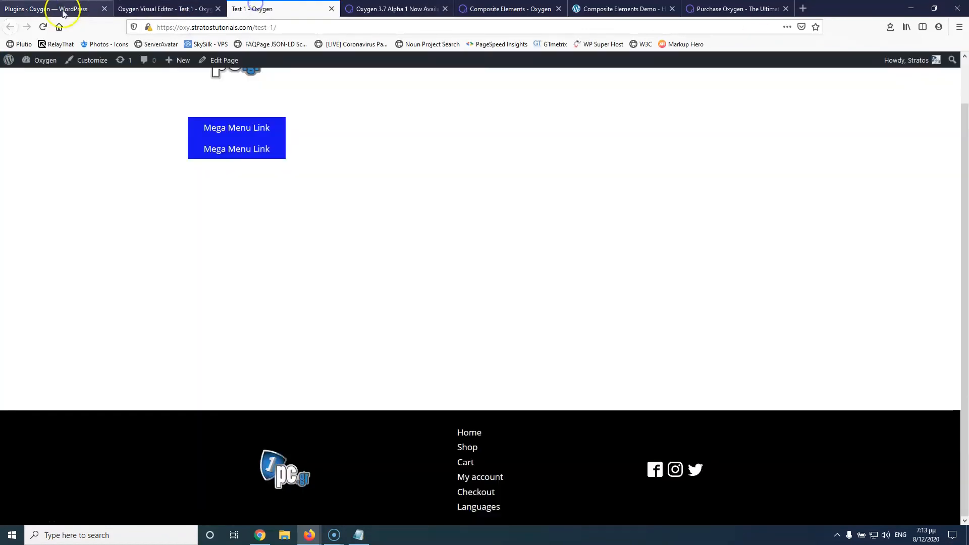
left_click(42, 26)
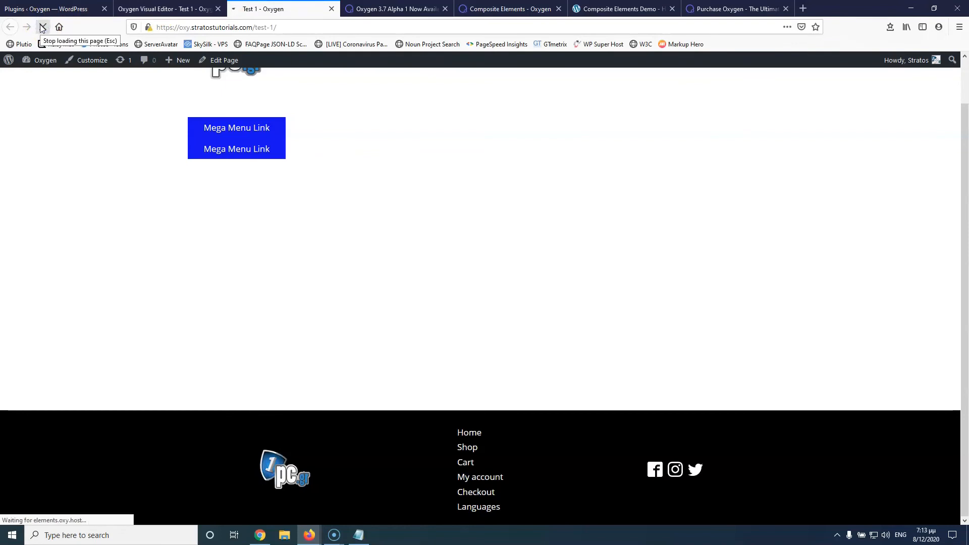
left_click(230, 137)
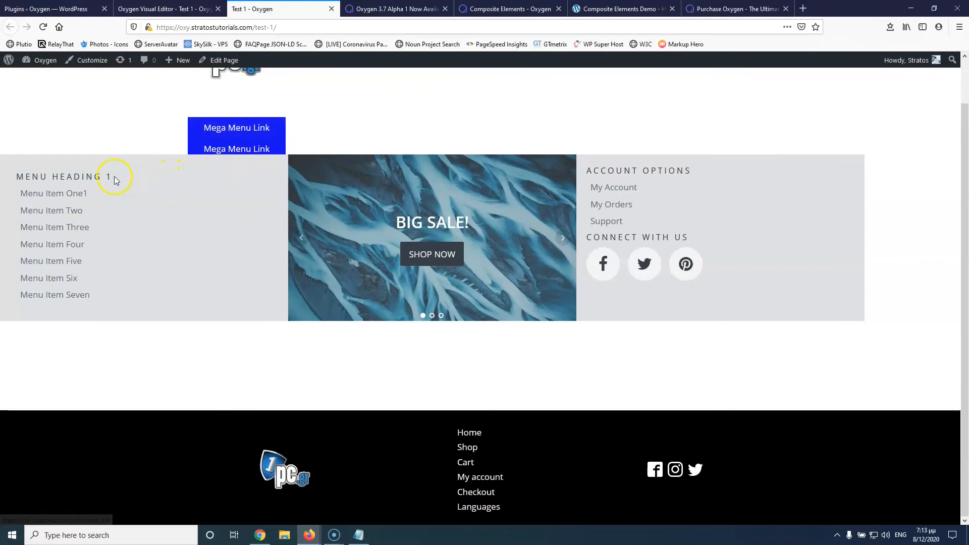
Step: Back in the visual editor, examine the structure of the first Mega Menu's columns and the text links inside its first column
left_click(162, 8)
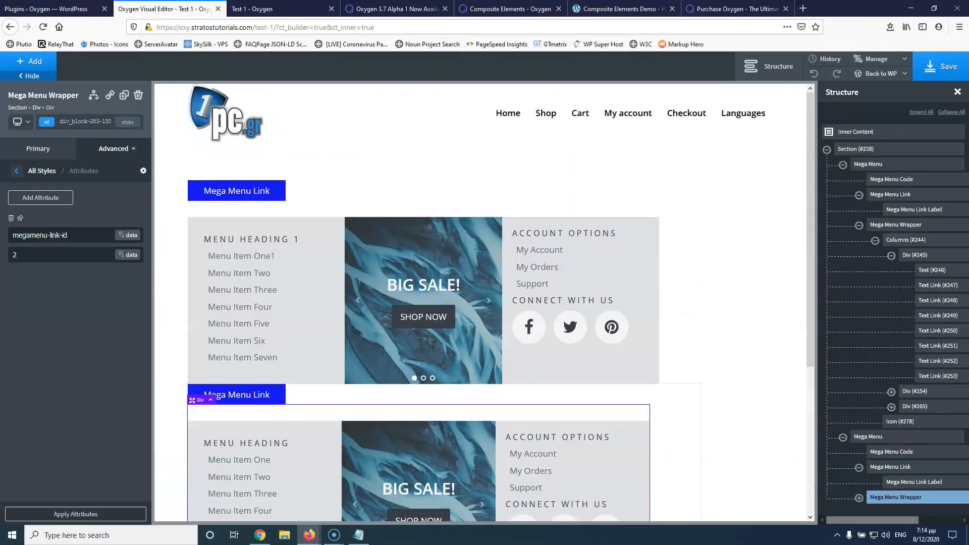
left_click(922, 258)
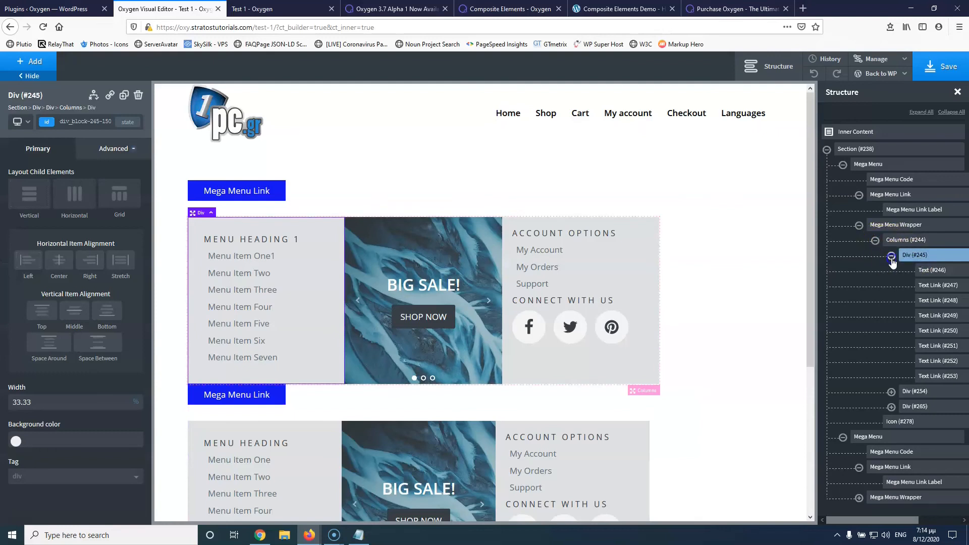
left_click(891, 255)
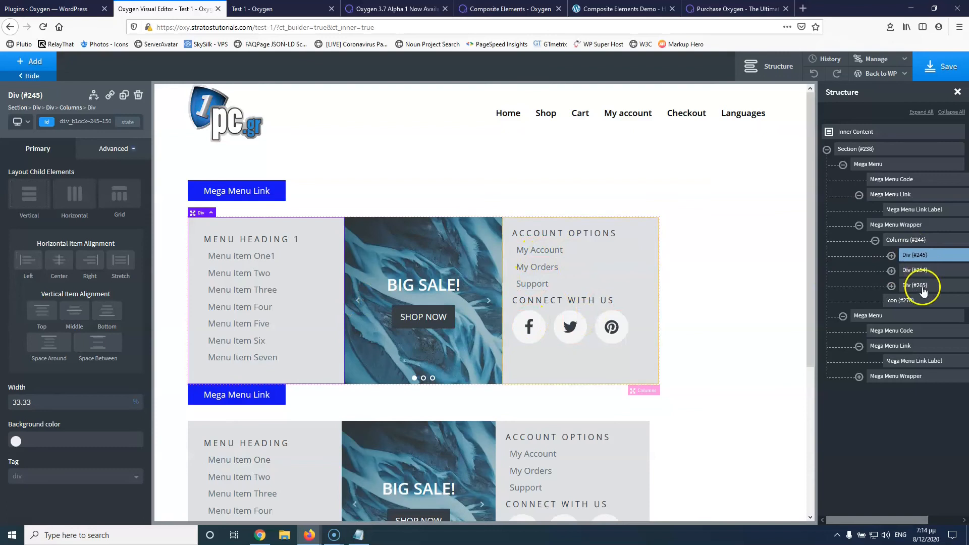
left_click(891, 255)
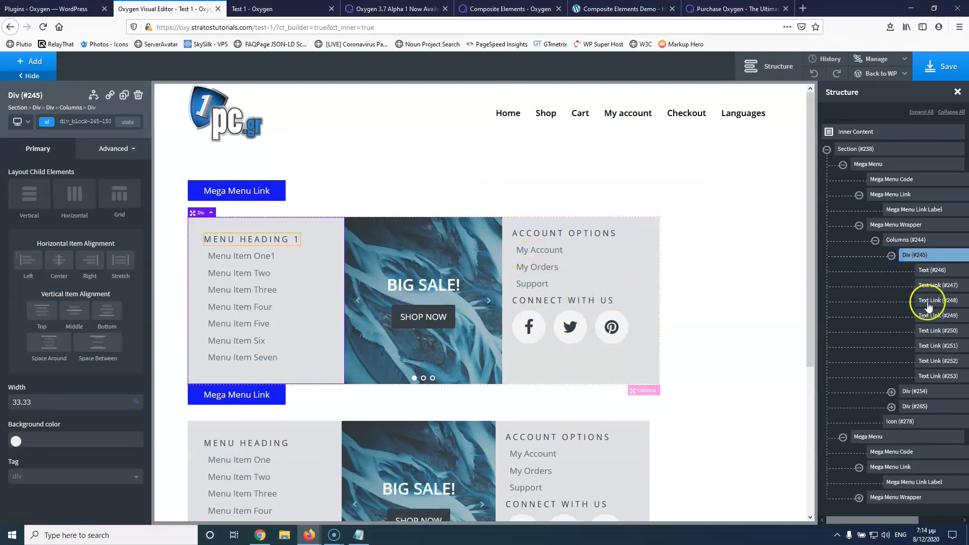
left_click(891, 255)
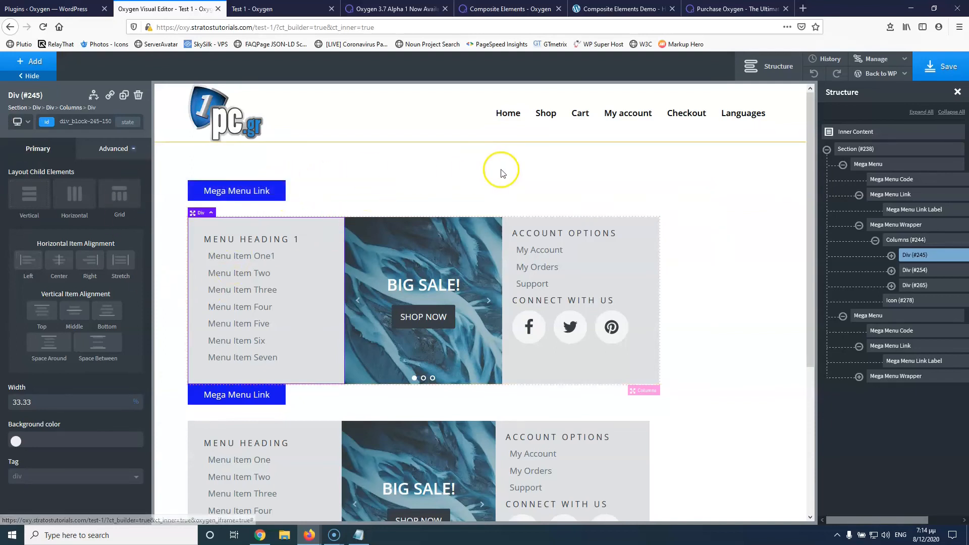
Step: Delete both Mega Menus from the section
left_click(939, 66)
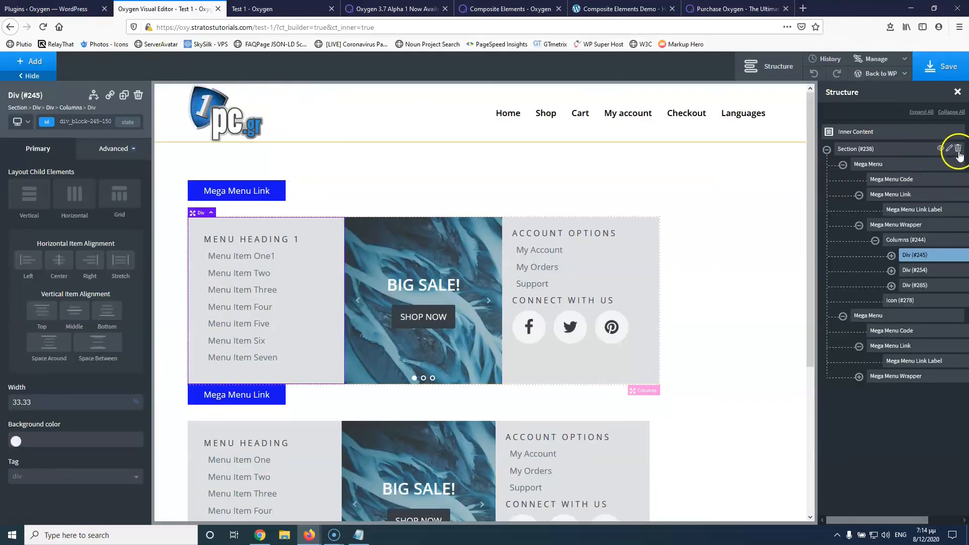
left_click(957, 164)
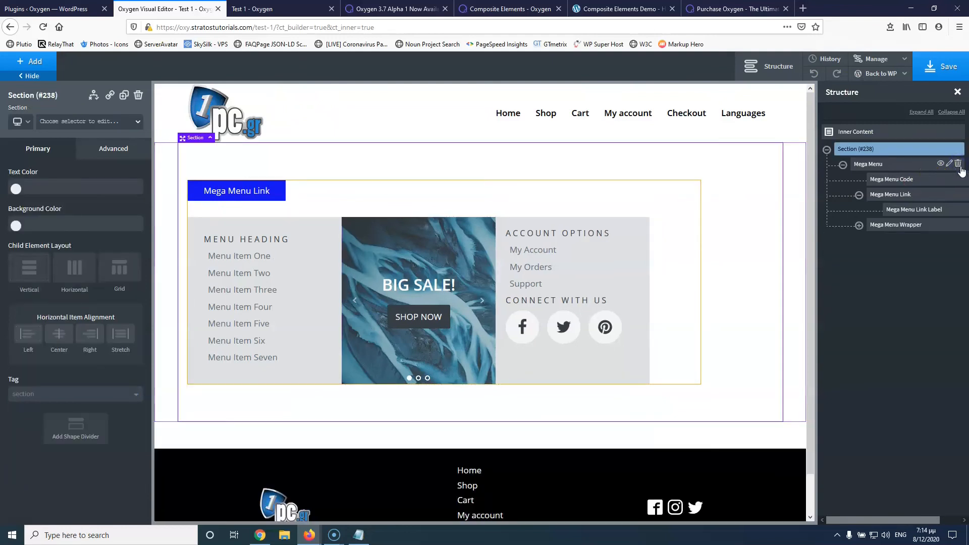
left_click(958, 164)
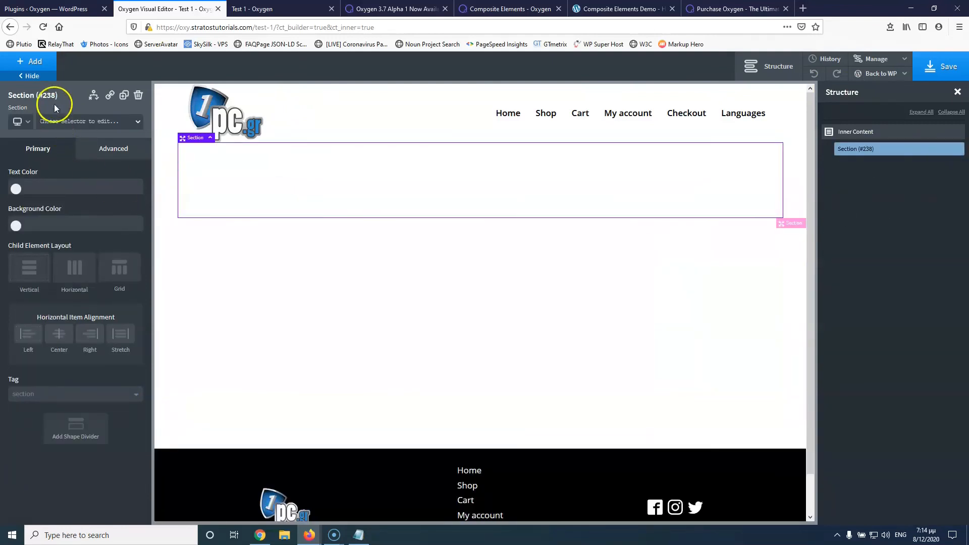
Step: Add a Dynamic Slider from the Helpers elements to the empty section
left_click(37, 63)
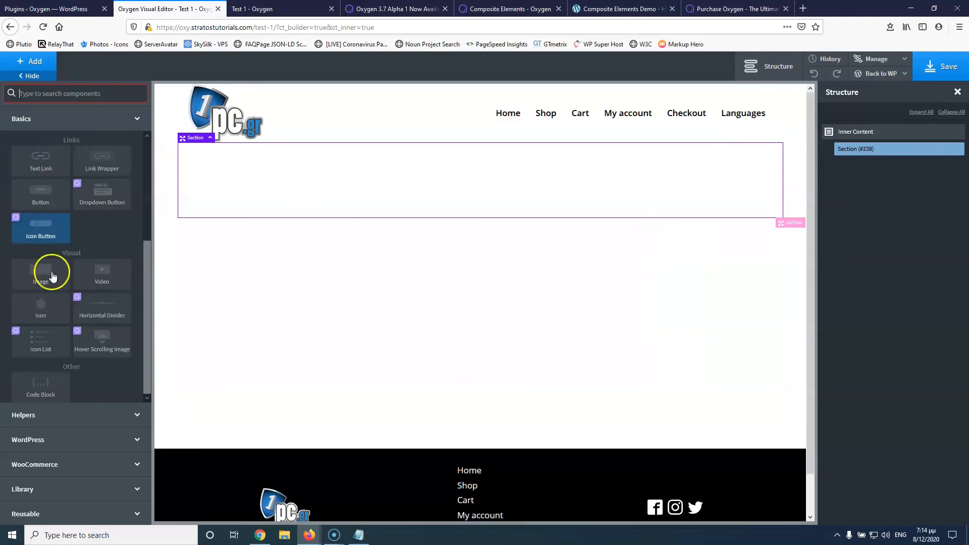
left_click(60, 421)
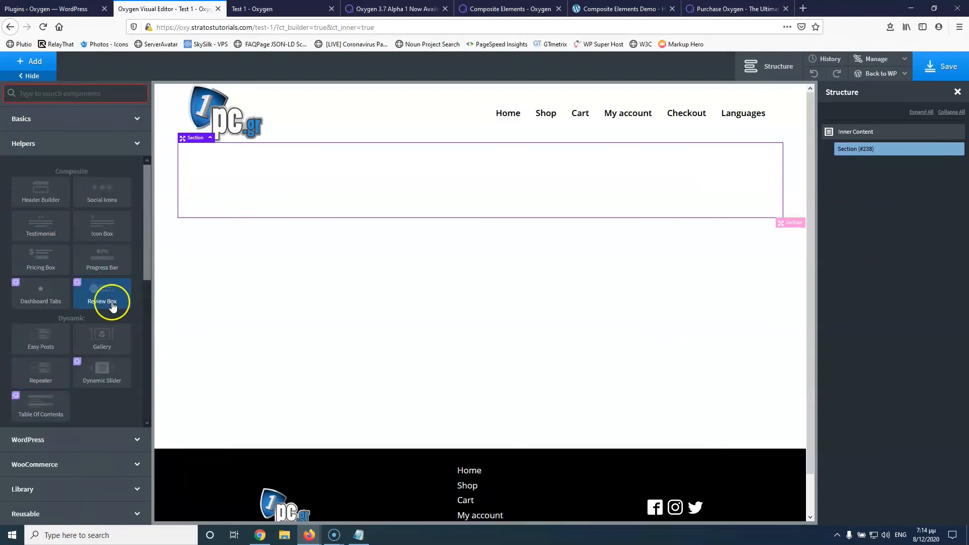
scroll(106, 305, "down", 3)
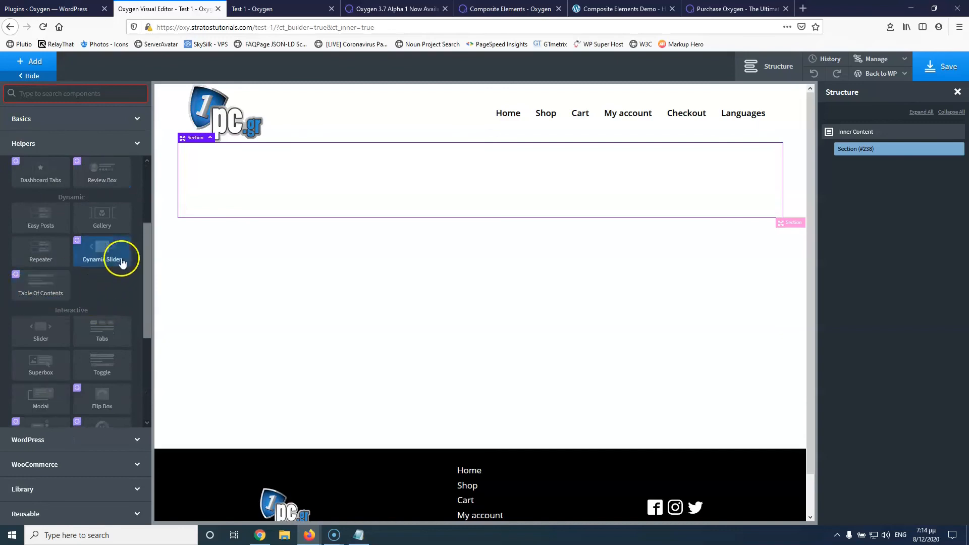
left_click(102, 251)
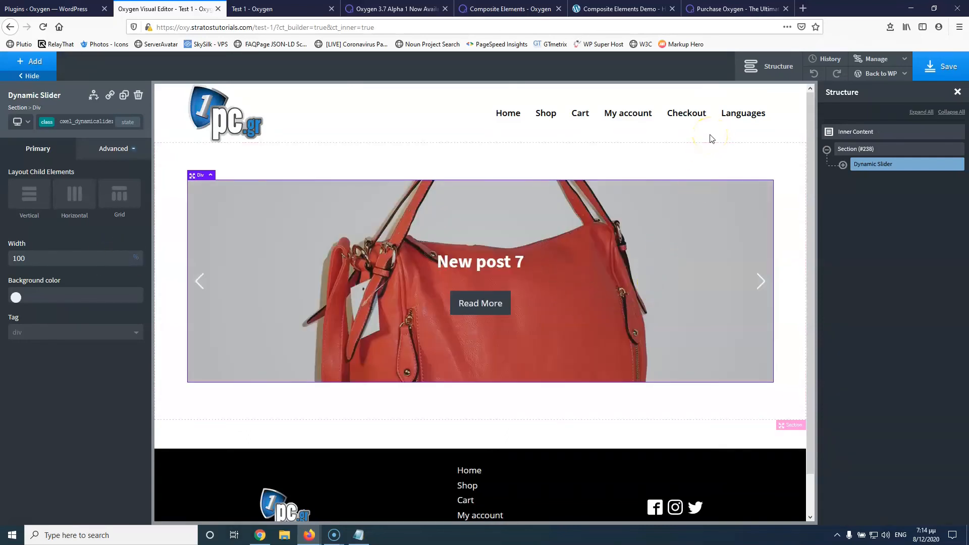
Step: Expand the Dynamic Slider's structure down to the slide's heading and button, and select its Slider Container
left_click(843, 164)
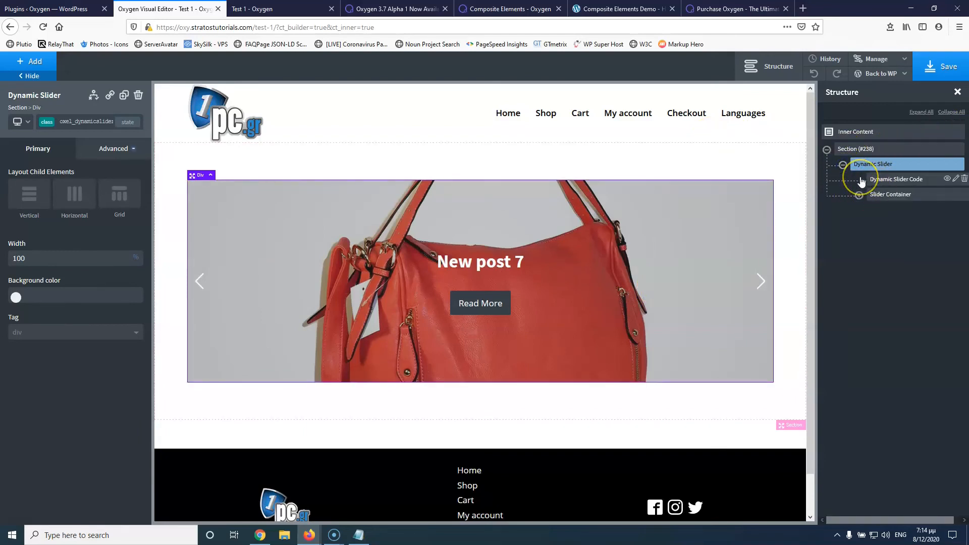
left_click(859, 195)
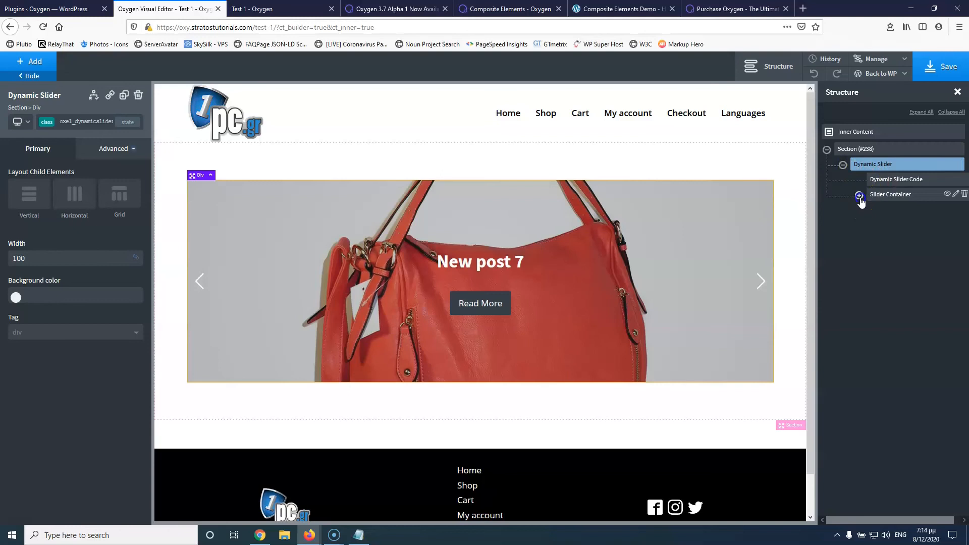
left_click(876, 211)
left_click(875, 209)
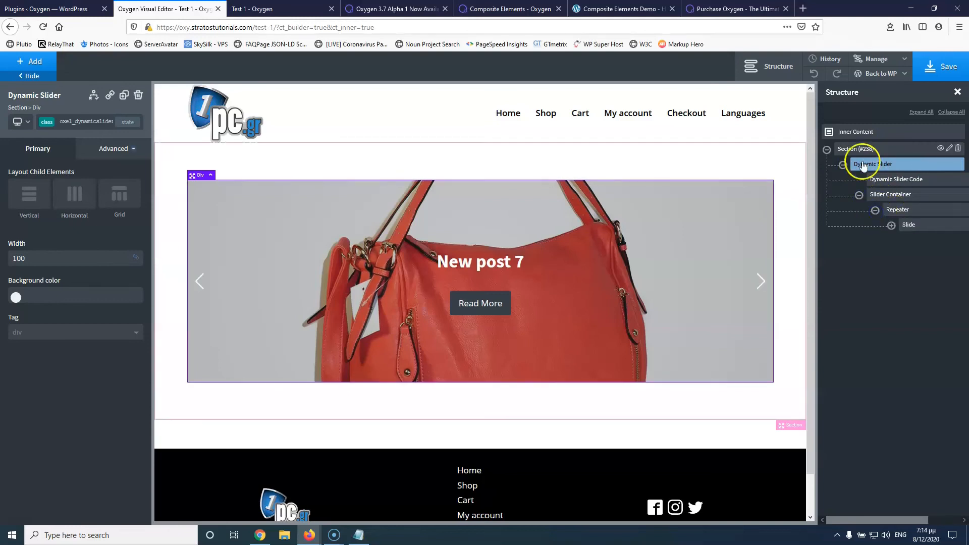
left_click(892, 225)
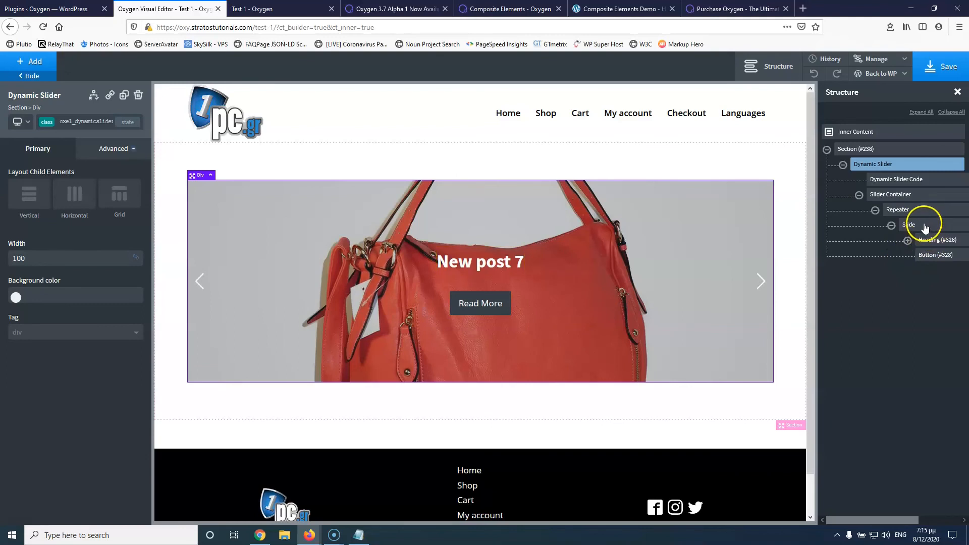
left_click(899, 197)
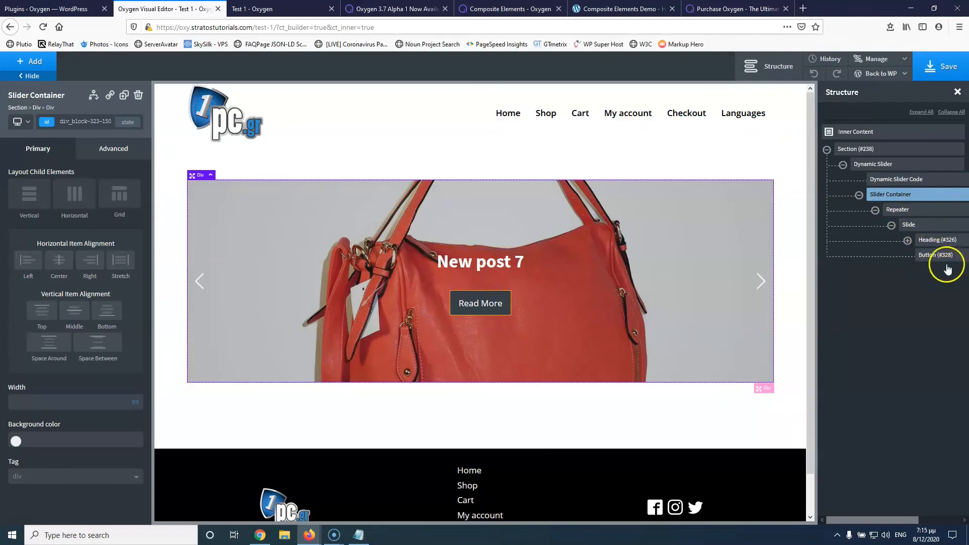
Step: Examine the Post Type setting in the query of the Dynamic Slider's Repeater
left_click(918, 211)
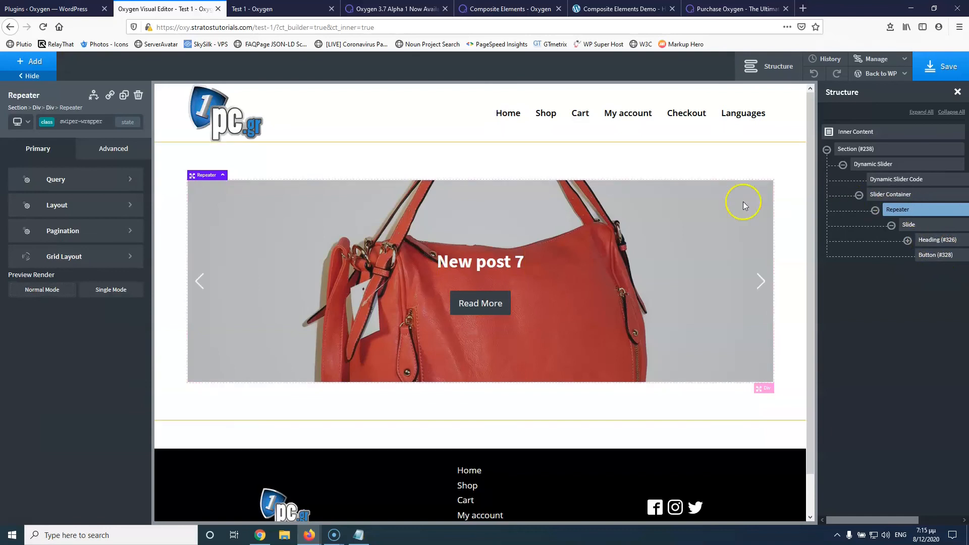
left_click(78, 178)
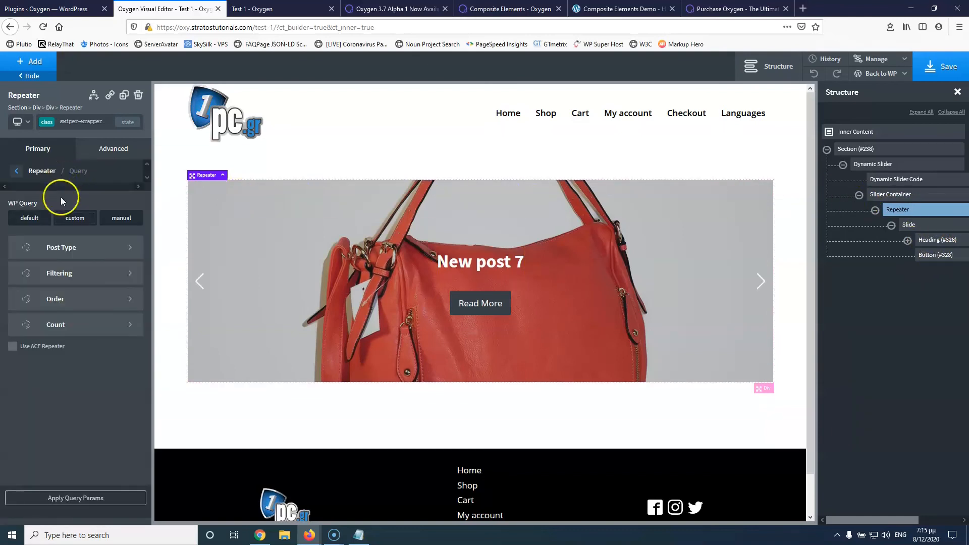
left_click(93, 250)
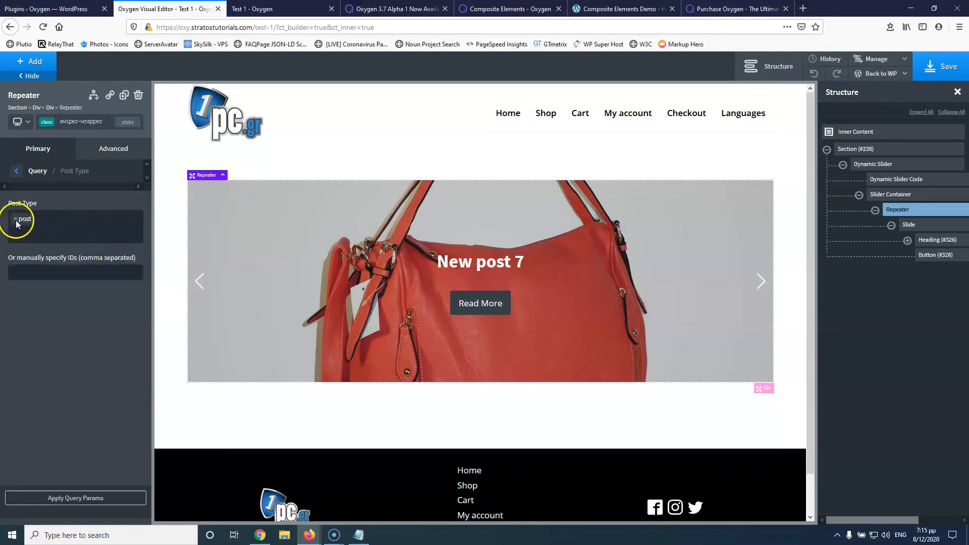
Step: Delete the Repeater and the rest of the Dynamic Slider from the section
left_click(139, 97)
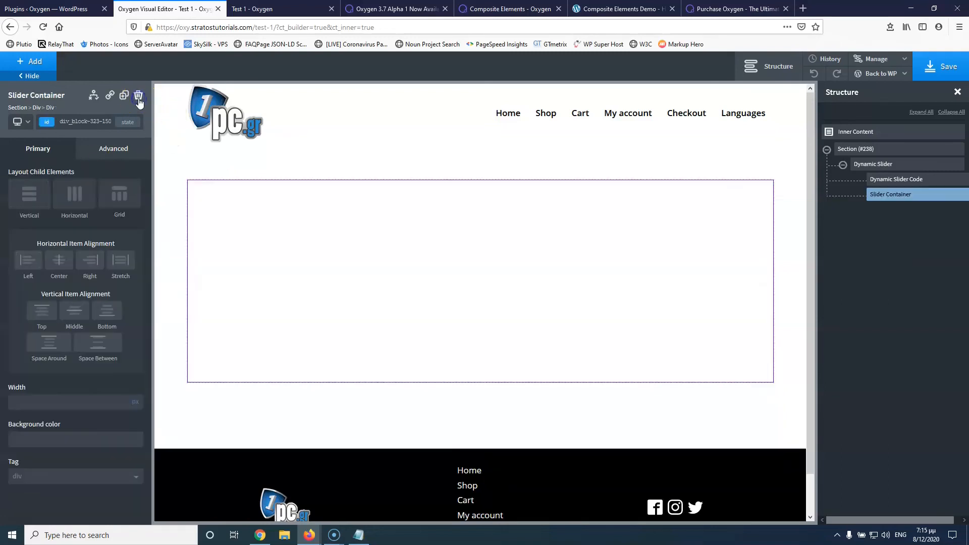
left_click(30, 61)
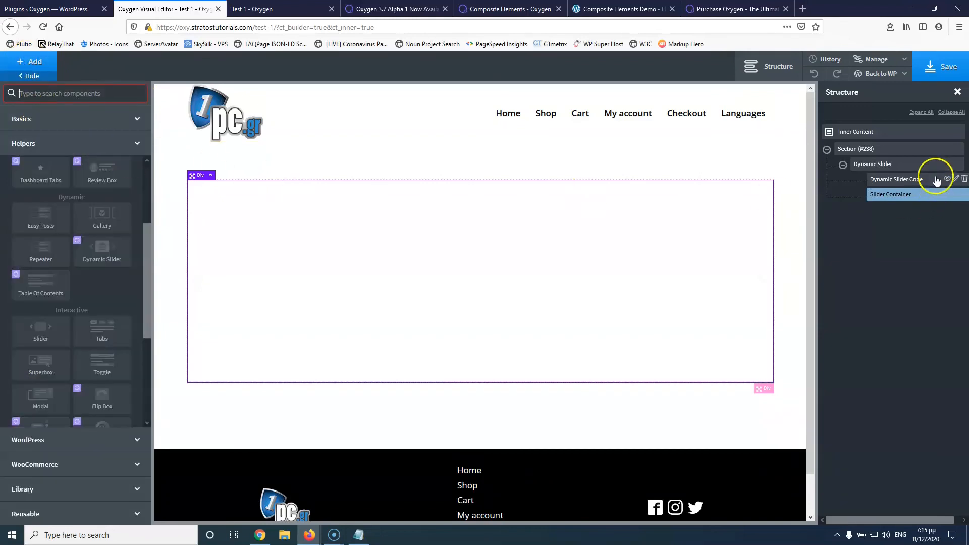
left_click(956, 164)
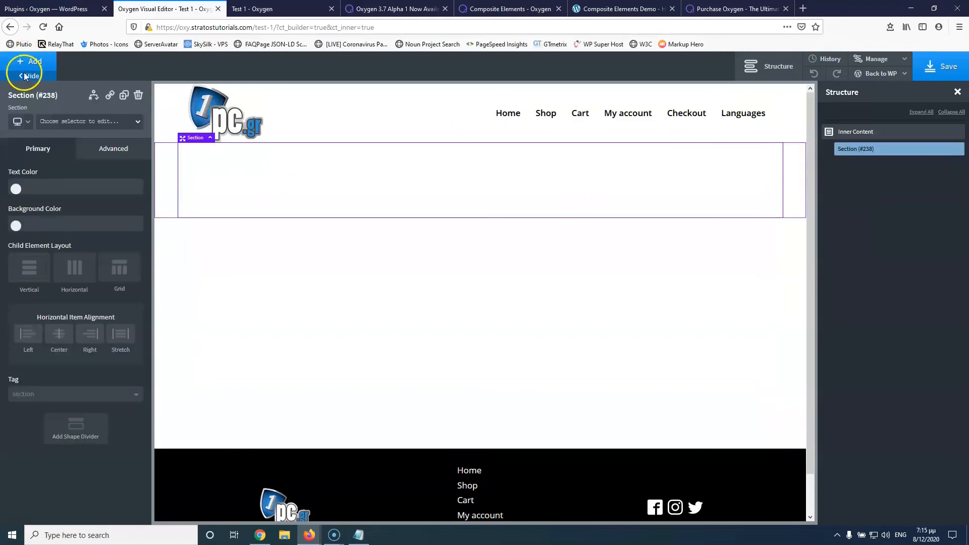
Step: Add a Switcher from the Helpers elements to the empty section
left_click(25, 66)
scroll(91, 281, "down", 5)
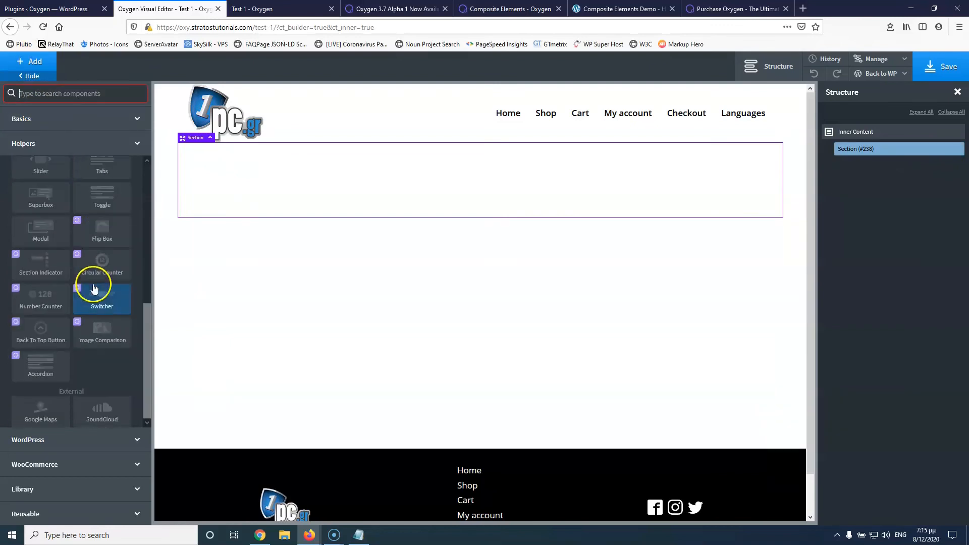
left_click(104, 297)
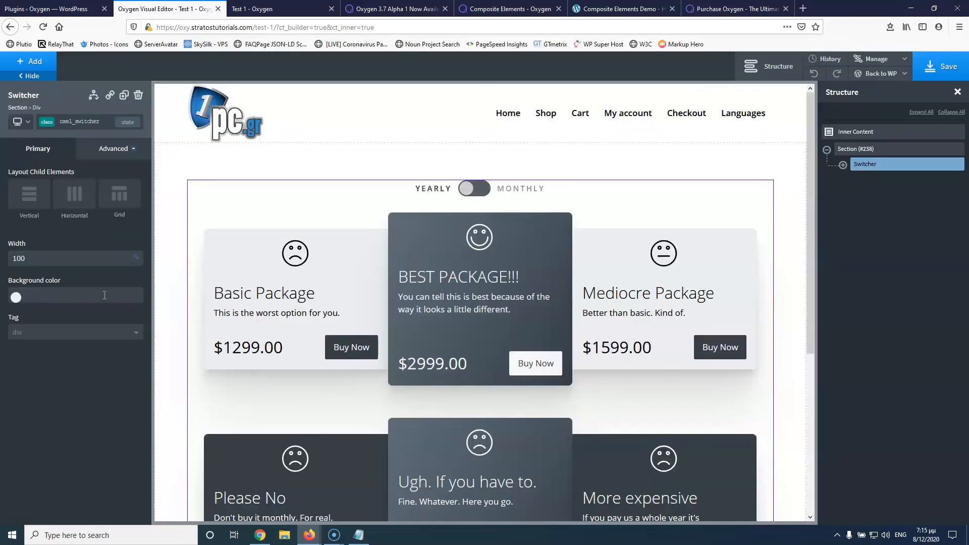
Step: Inspect the Switcher's toggle structure and the CSS and JavaScript of its Switcher Code block
left_click(482, 195)
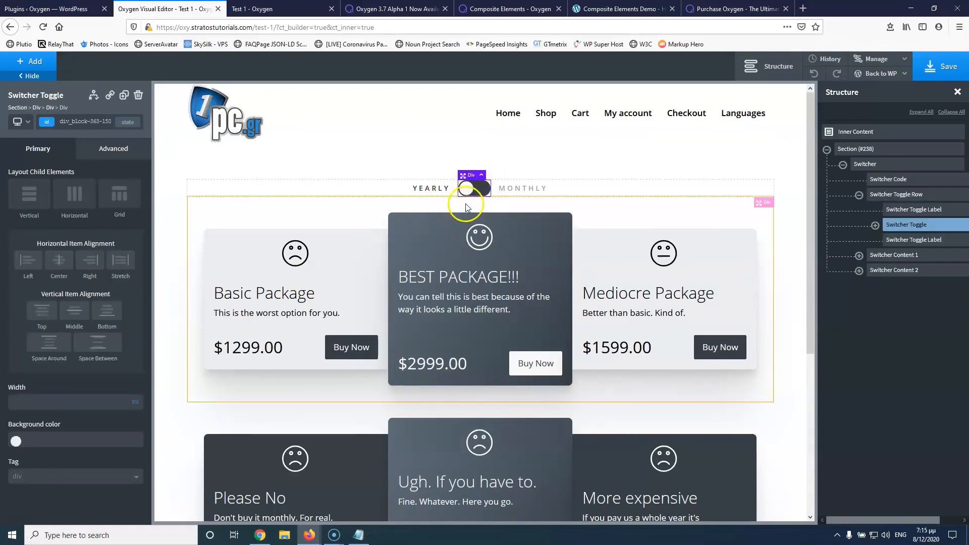
left_click(900, 180)
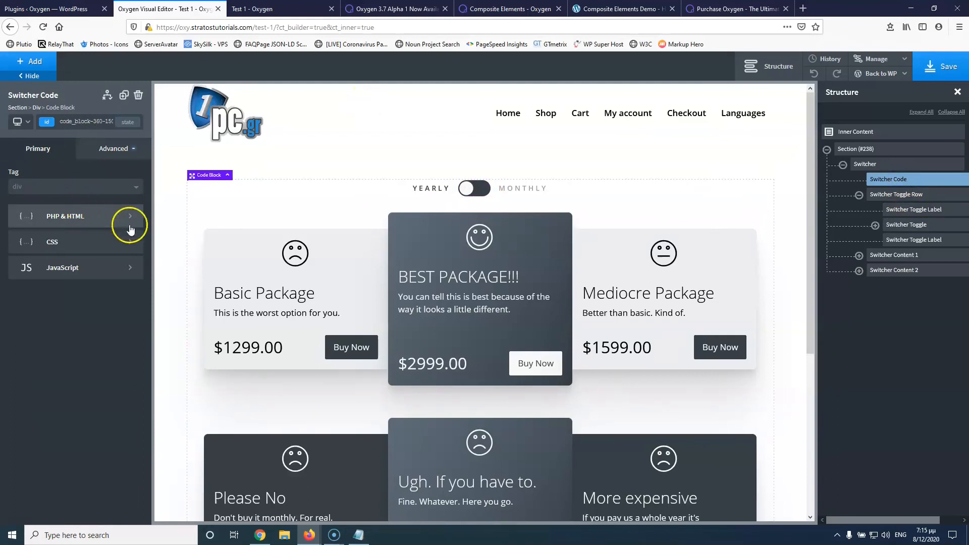
left_click(87, 245)
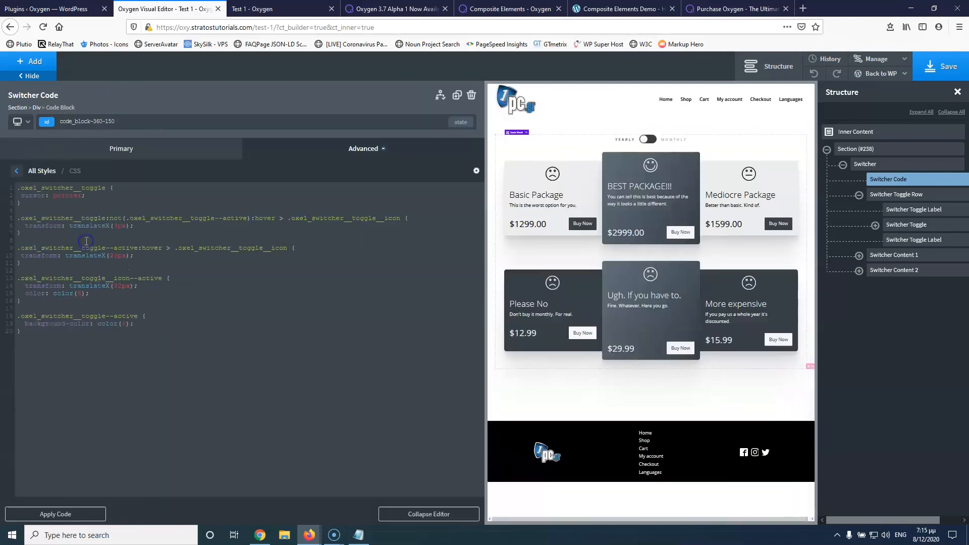
left_click(16, 171)
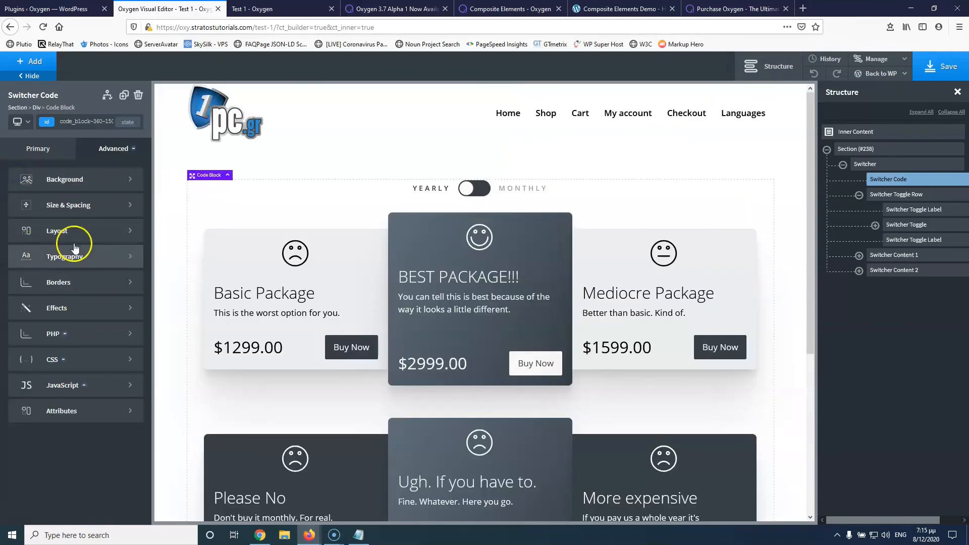
left_click(41, 148)
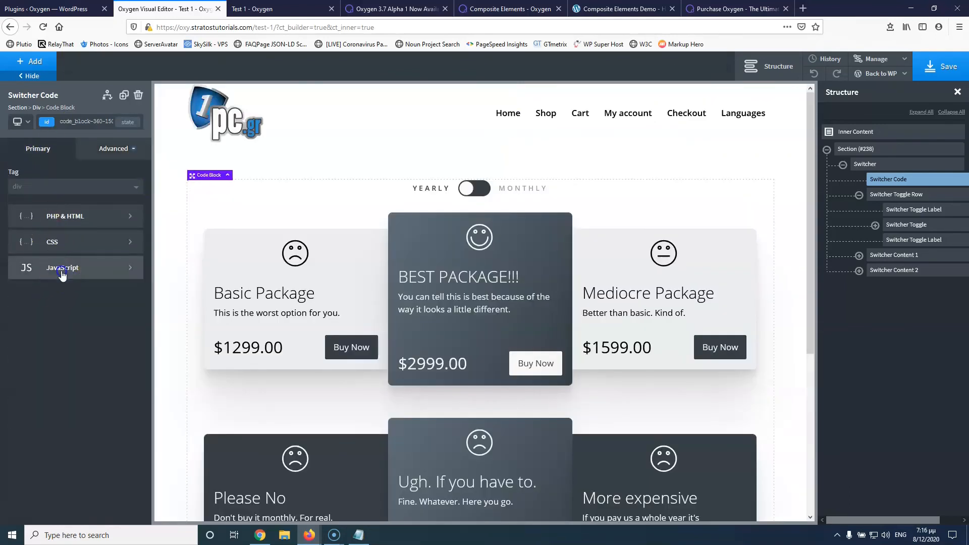
left_click(61, 268)
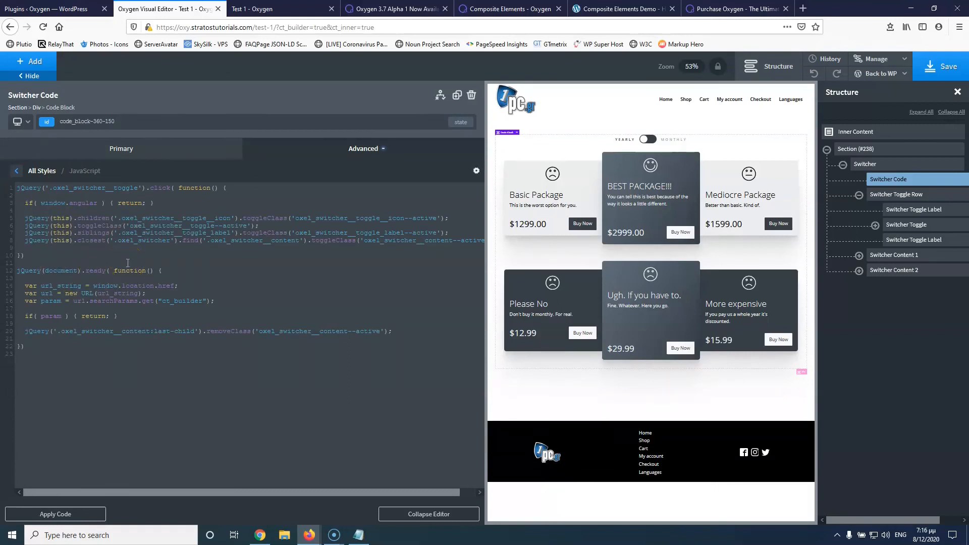
Step: Save the page, reload the live Test 1 page and switch its pricing packages to Monthly
left_click(941, 66)
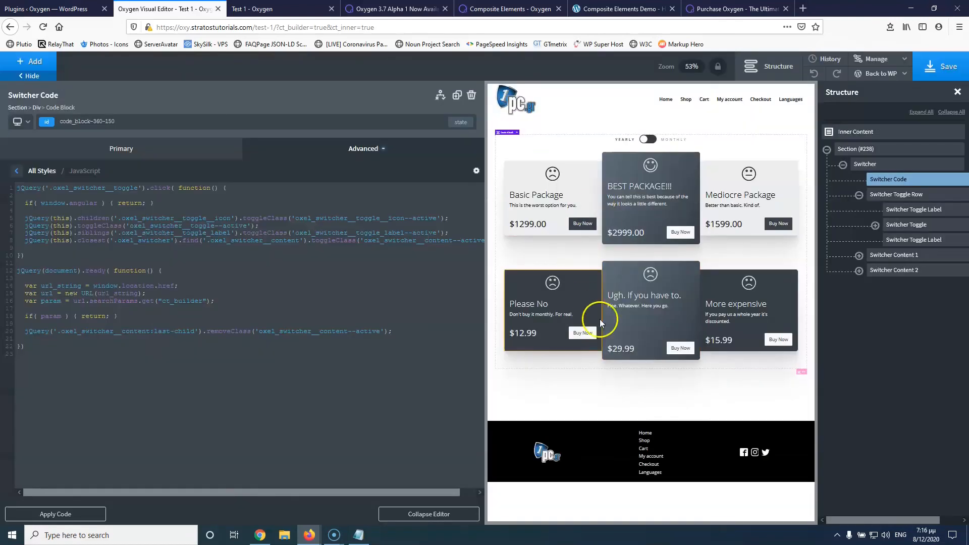
left_click(282, 9)
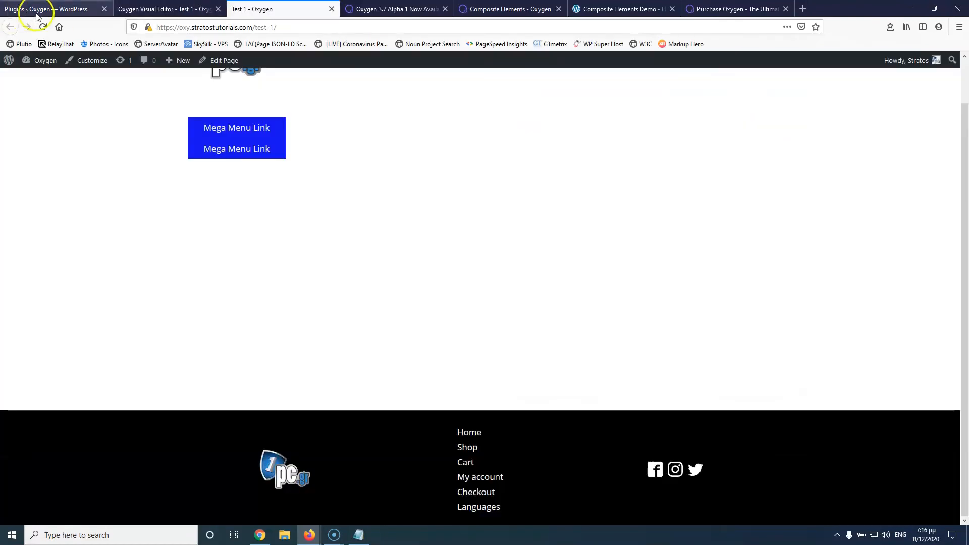
left_click(42, 27)
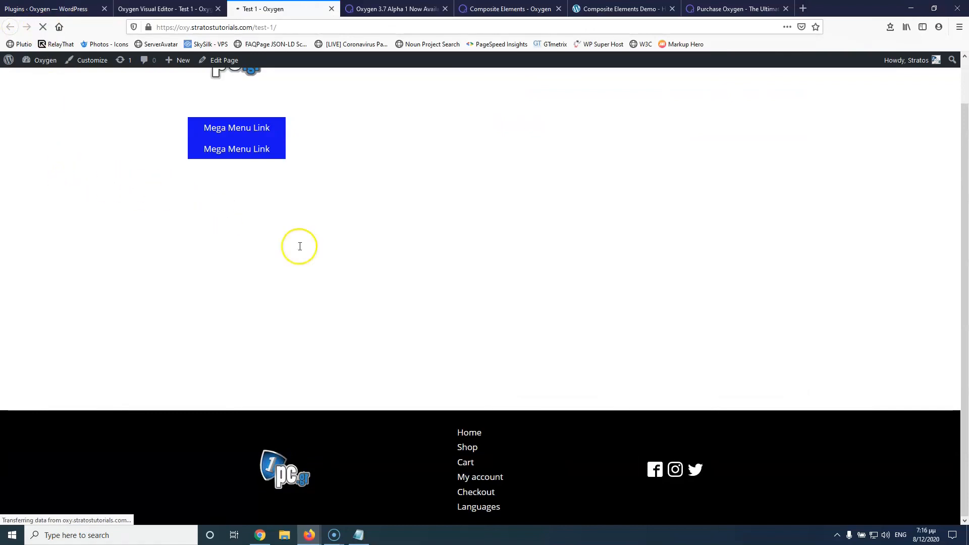
left_click(483, 126)
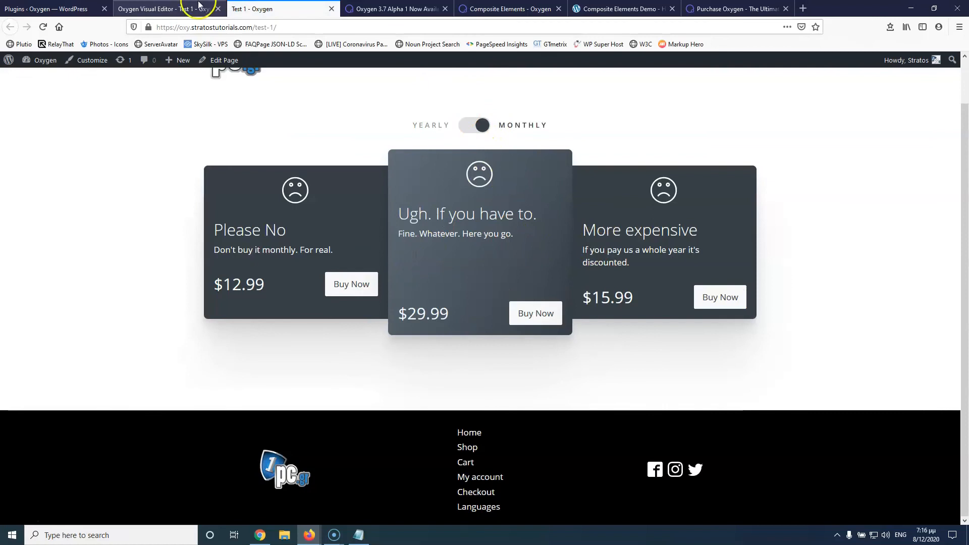
Step: Back in the visual editor, set the BEST PACKAGE smile icon's color to #ff0000 and save the page
left_click(162, 8)
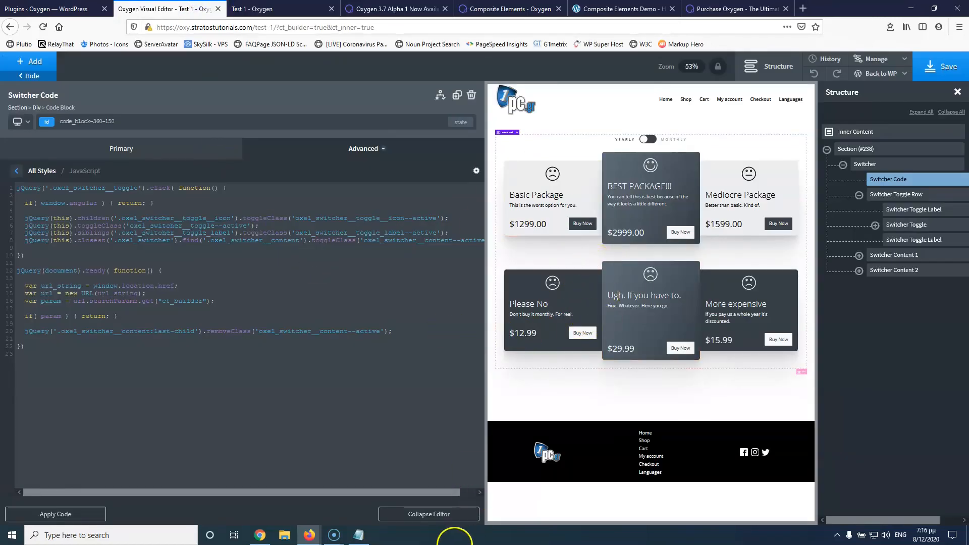
left_click(428, 514)
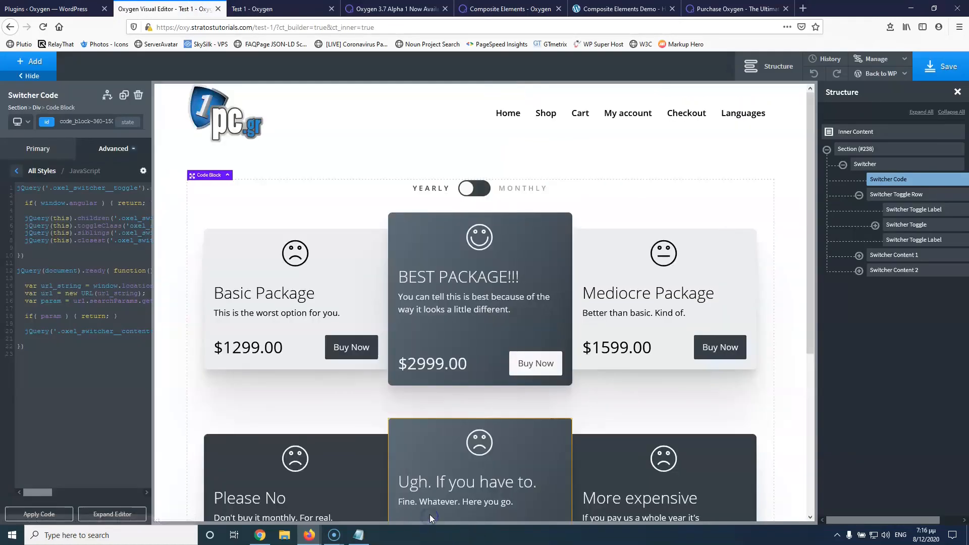
left_click(480, 241)
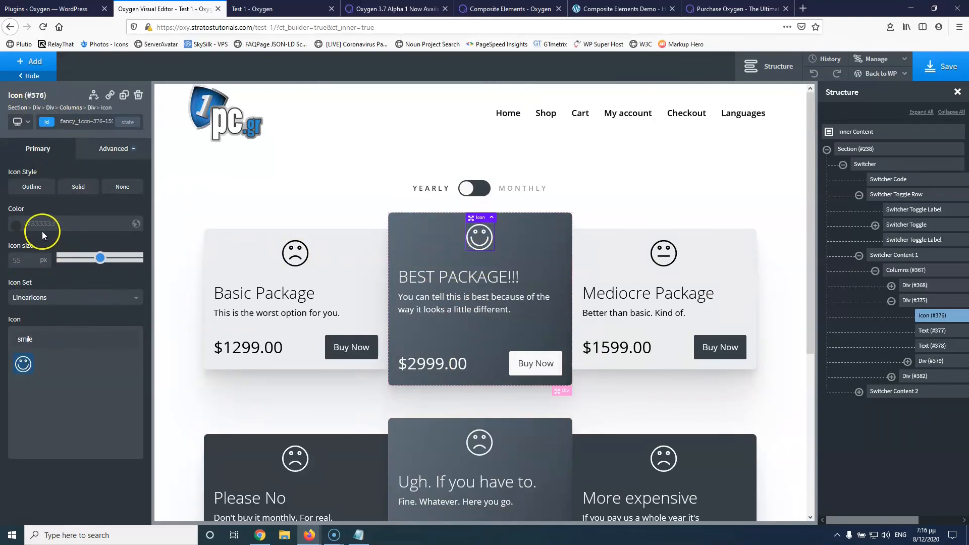
left_click(18, 230)
left_click(84, 238)
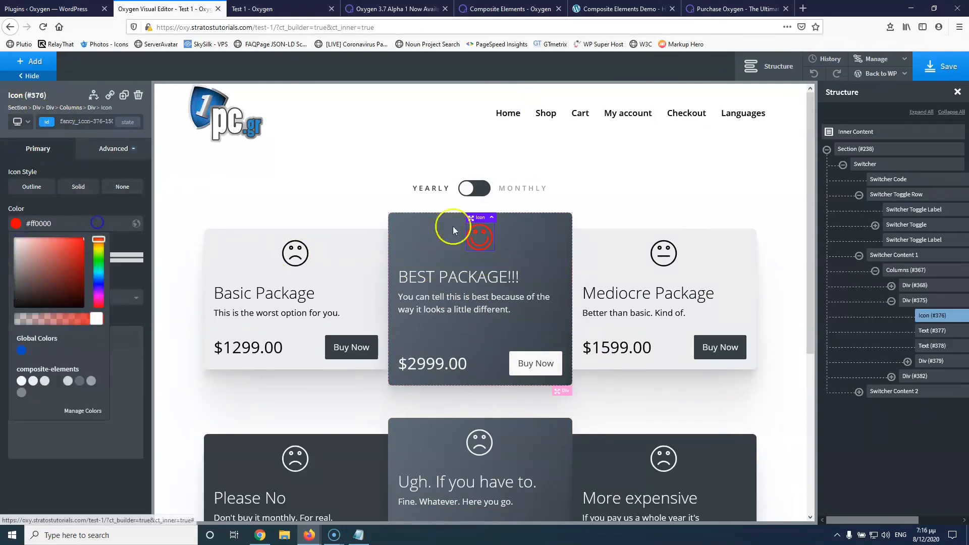
left_click(945, 67)
Step: Check the recolored icon on the live Test 1 page by toggling the Switcher between Monthly and Yearly
left_click(302, 9)
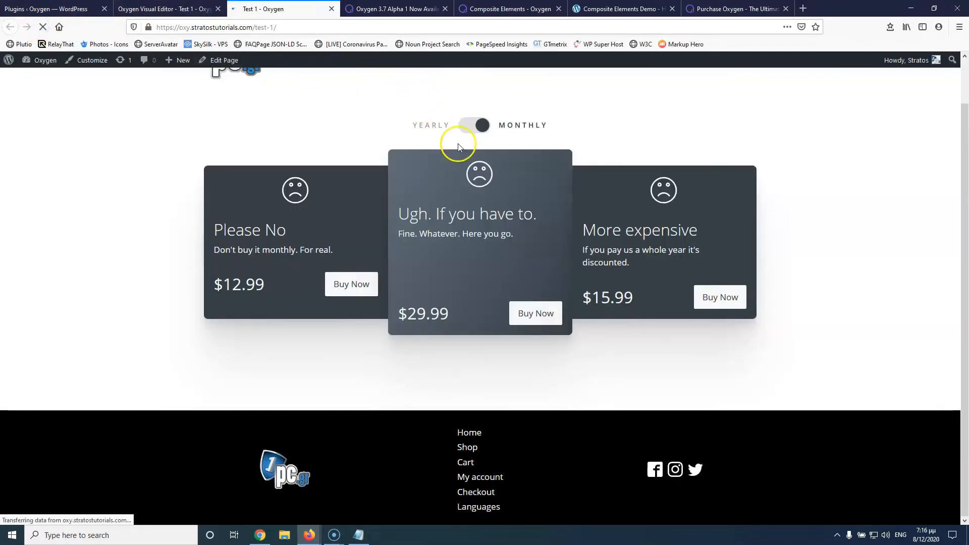
left_click(473, 132)
left_click(480, 130)
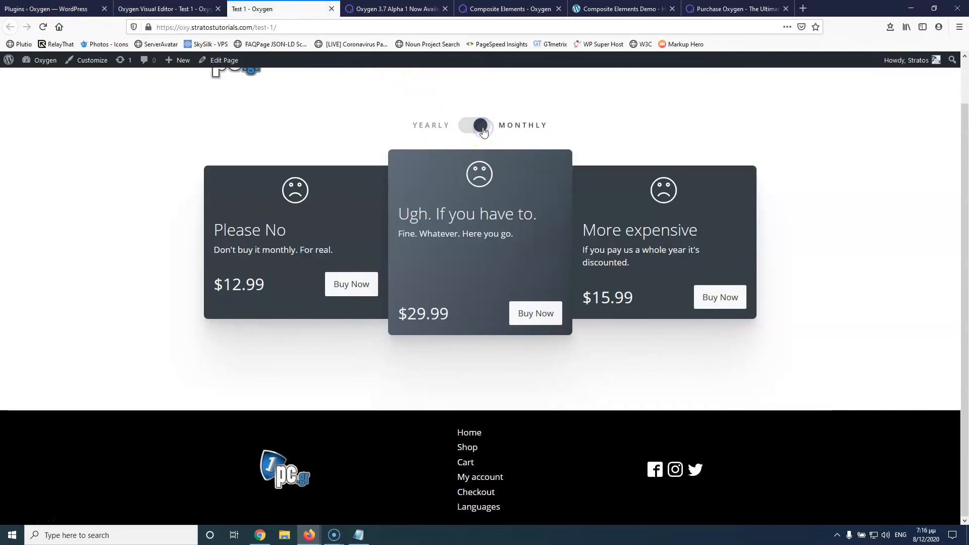
left_click(471, 126)
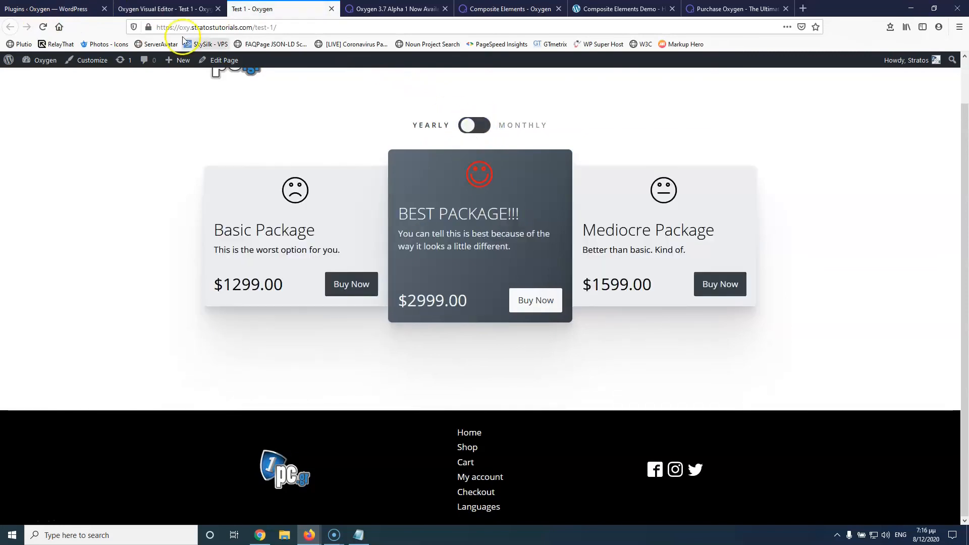
Step: Review the composite elements list in the Oxygen 3.7 Alpha 1 post and the documentation's note on Code Blocks
left_click(190, 10)
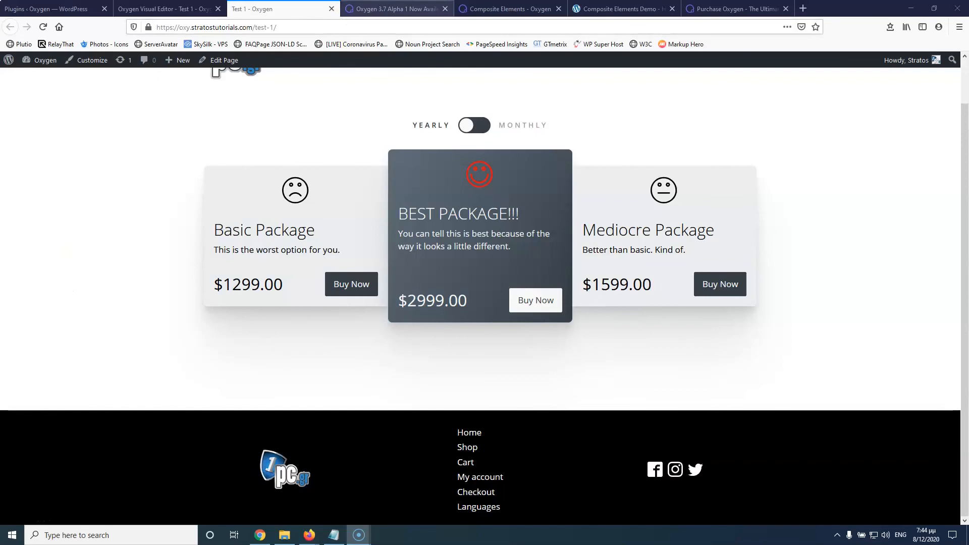
left_click(388, 10)
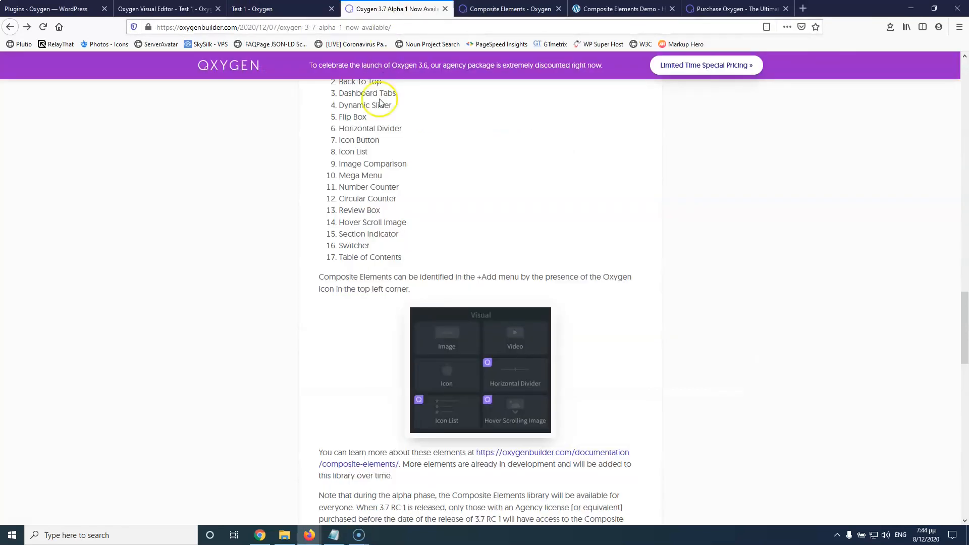
left_click(499, 10)
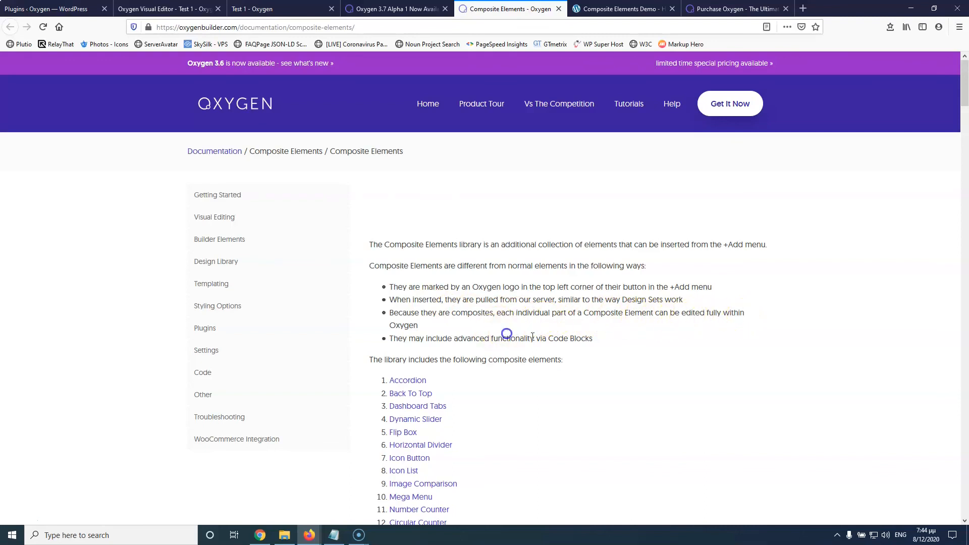
left_click_drag(547, 338, 593, 338)
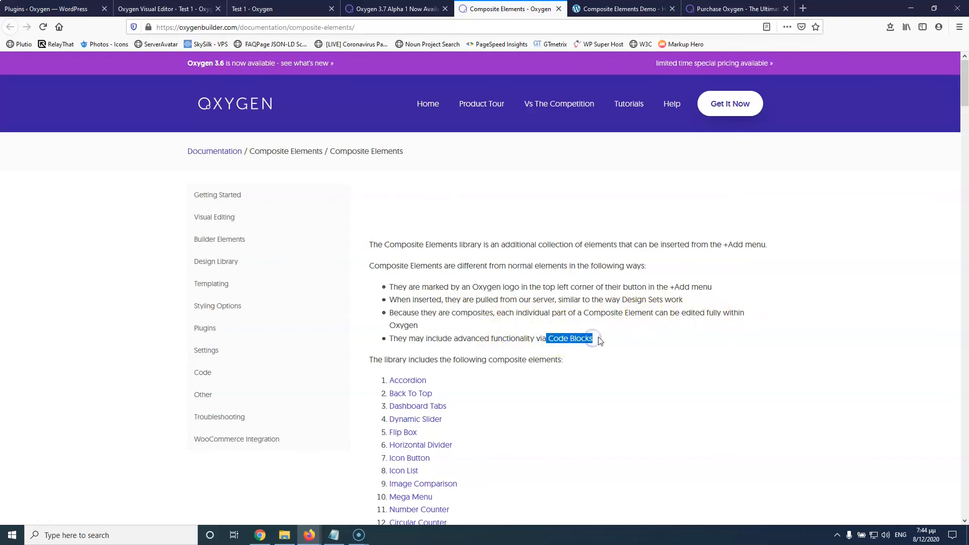
left_click(596, 339)
Step: Return to the visual editor and inspect the Mediocre Package card in the Switcher's first content block
left_click(272, 8)
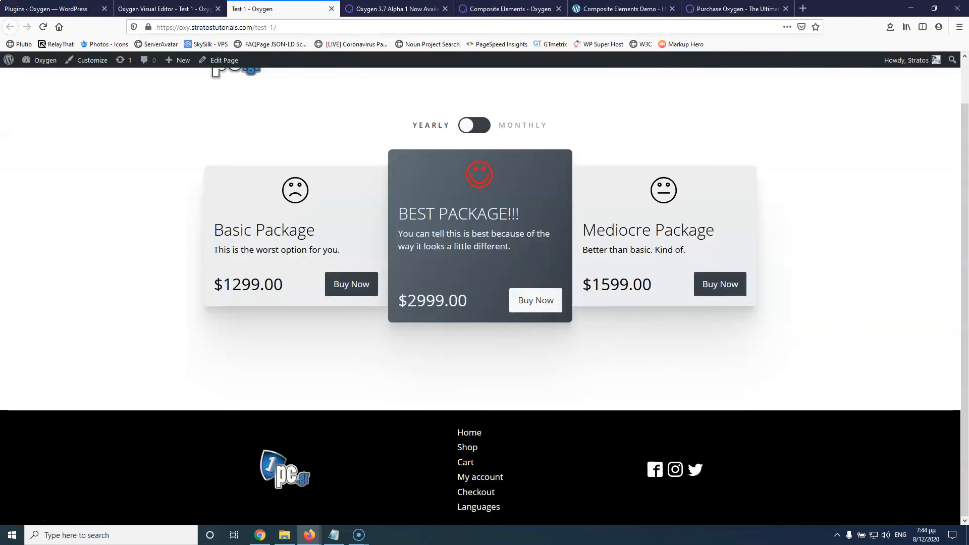
left_click(151, 8)
left_click(248, 174)
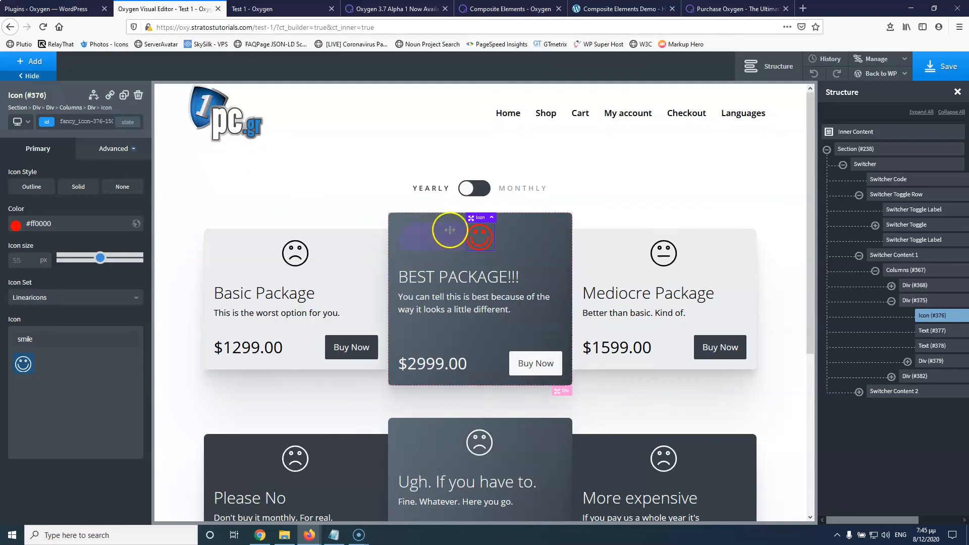
left_click(591, 256)
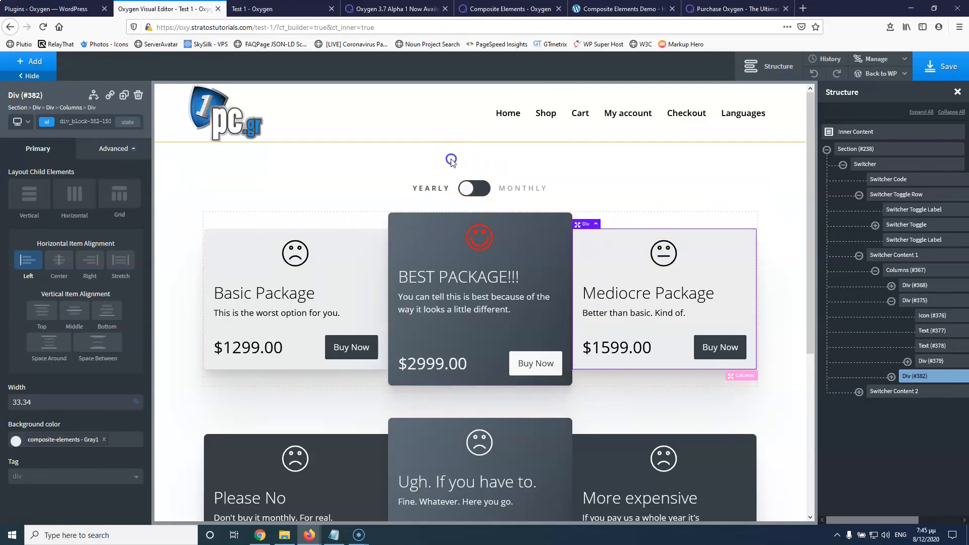
left_click(603, 239)
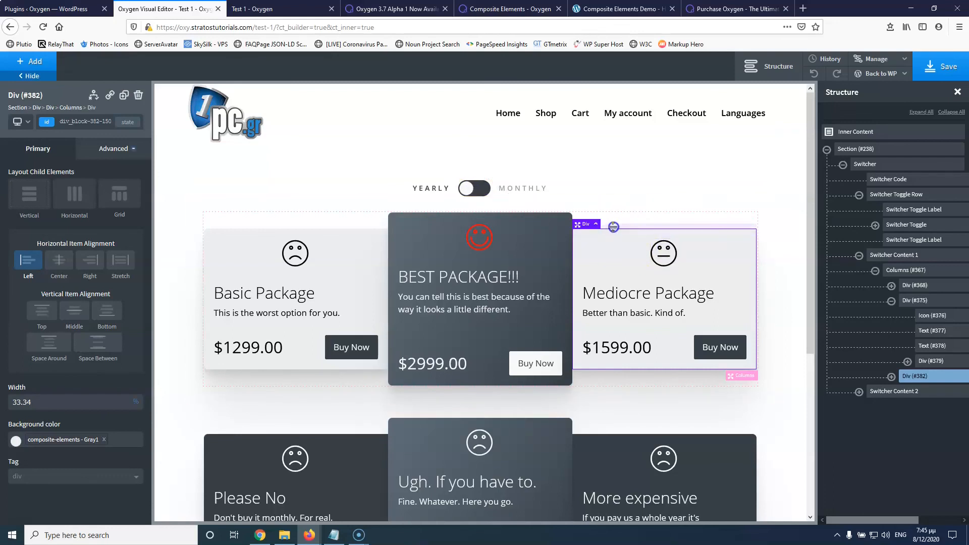
left_click(614, 258)
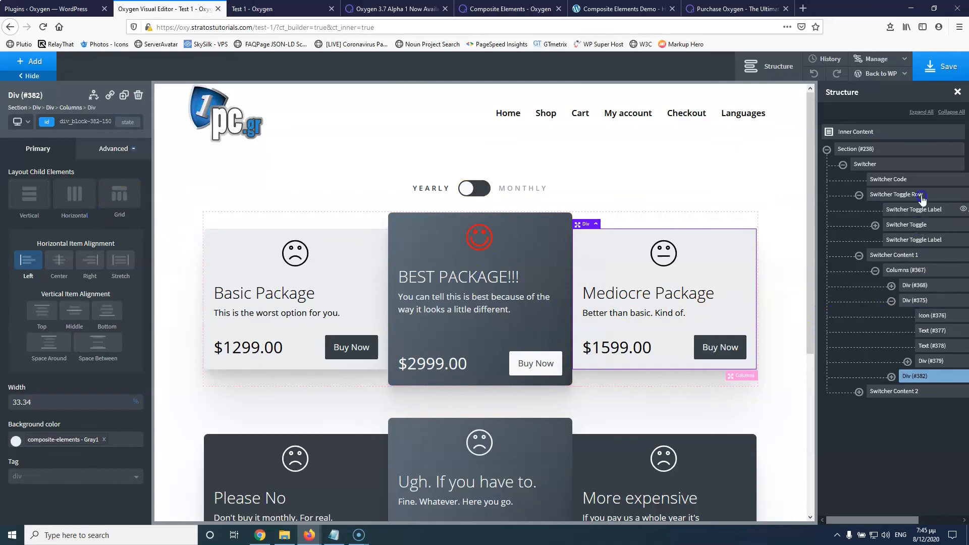
Step: Read through the JavaScript of the Switcher Code block
left_click(922, 180)
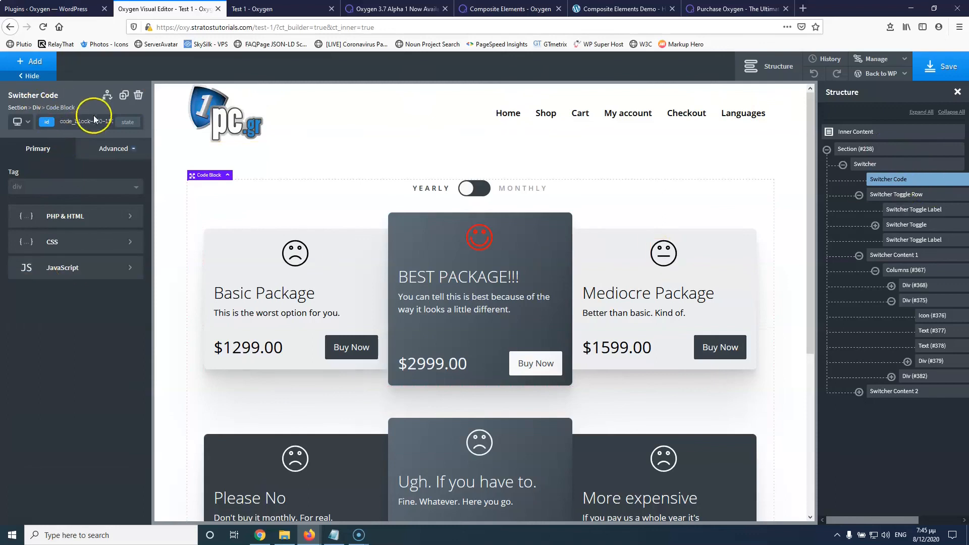
left_click(60, 268)
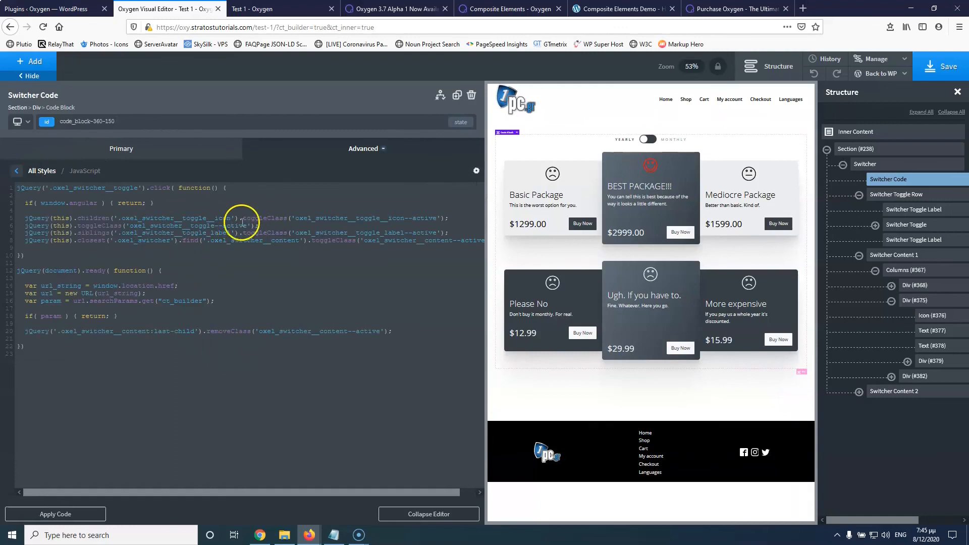
left_click(137, 361)
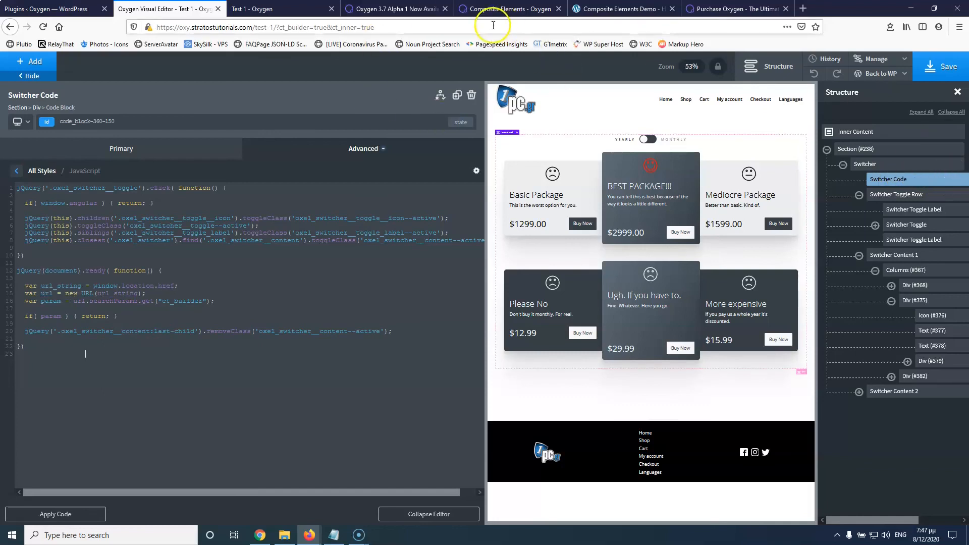
Step: Glance at the Composite Elements documentation and demo pages and return to the visual editor
left_click(503, 10)
left_click(620, 9)
left_click(187, 9)
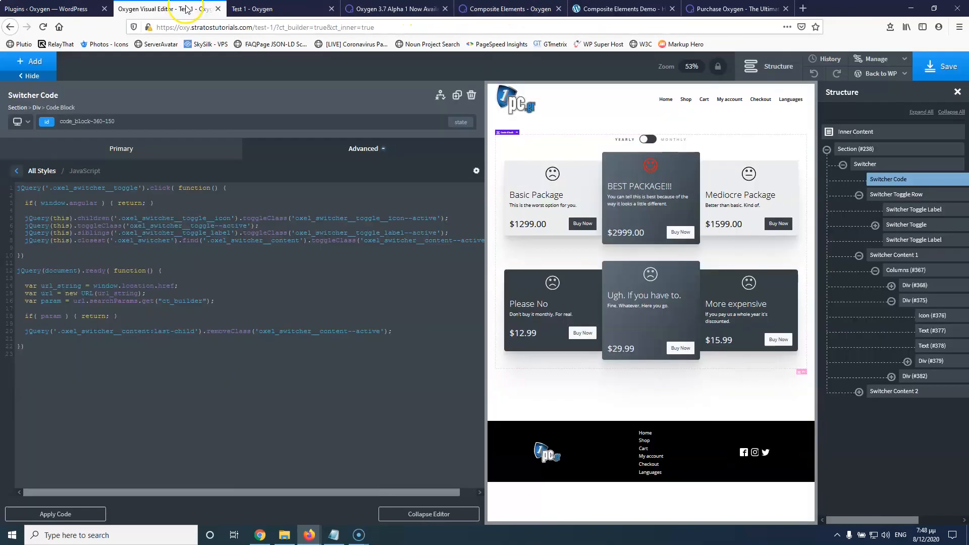